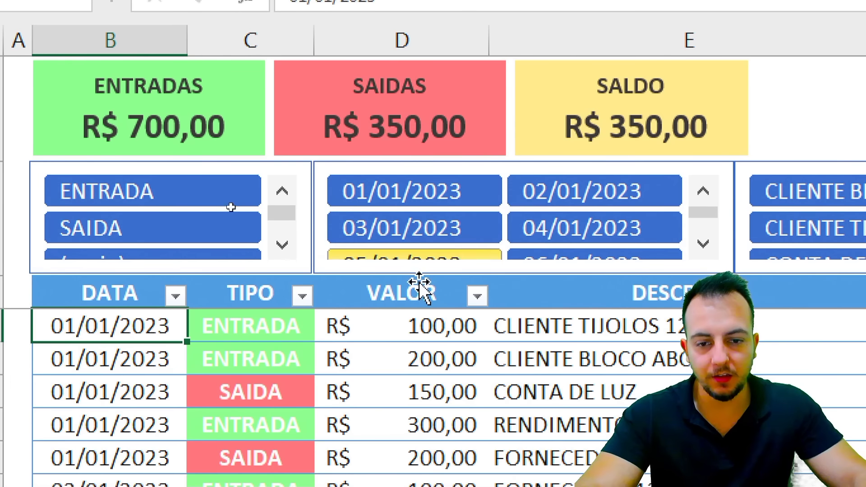
Set the VALOR of the first entry, cell D4, to 555 as a test, and undo the change
{"action": "left_click", "coordinate": [414, 318]}
{"action": "type", "text": "555"}
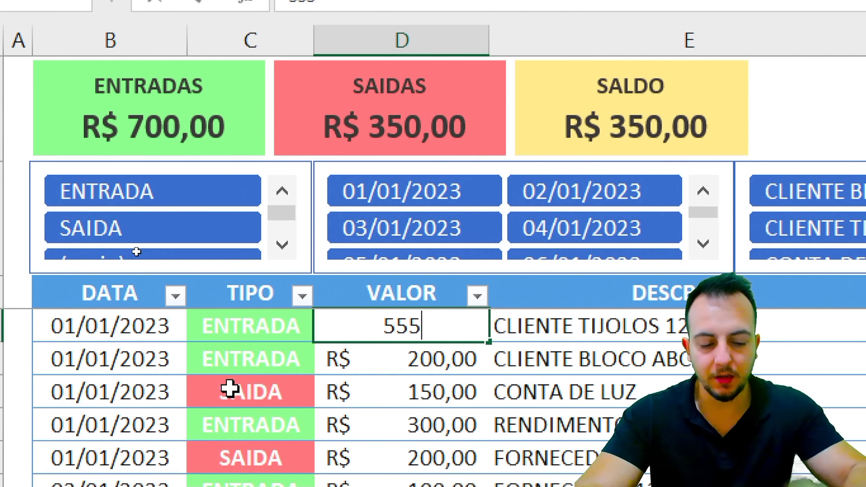
{"action": "key", "text": "ctrl+Return"}
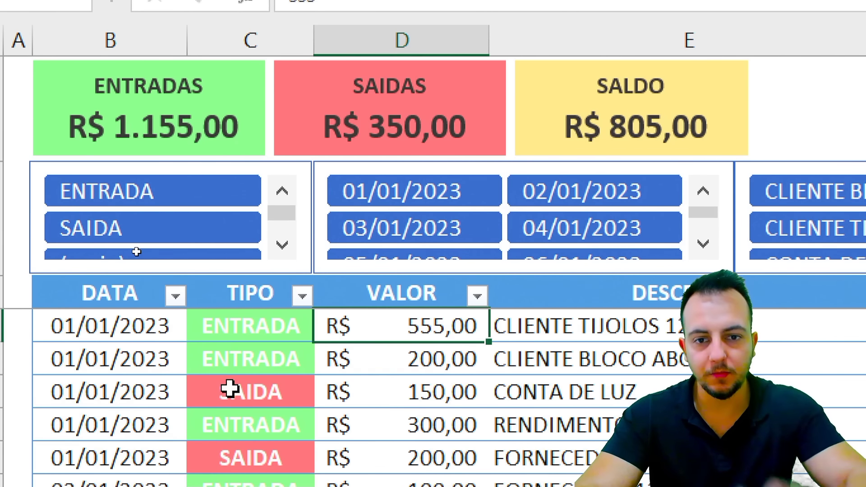
{"action": "key", "text": "ctrl+2"}
{"action": "mouse_move", "coordinate": [59, 103]}
{"action": "left_mouse_down"}
{"action": "mouse_move", "coordinate": [280, 158]}
{"action": "mouse_move", "coordinate": [255, 152]}
{"action": "left_mouse_up"}
{"action": "left_click_drag", "start_coordinate": [540, 97], "coordinate": [724, 156]}
{"action": "left_click_drag", "start_coordinate": [725, 118], "coordinate": [769, 96]}
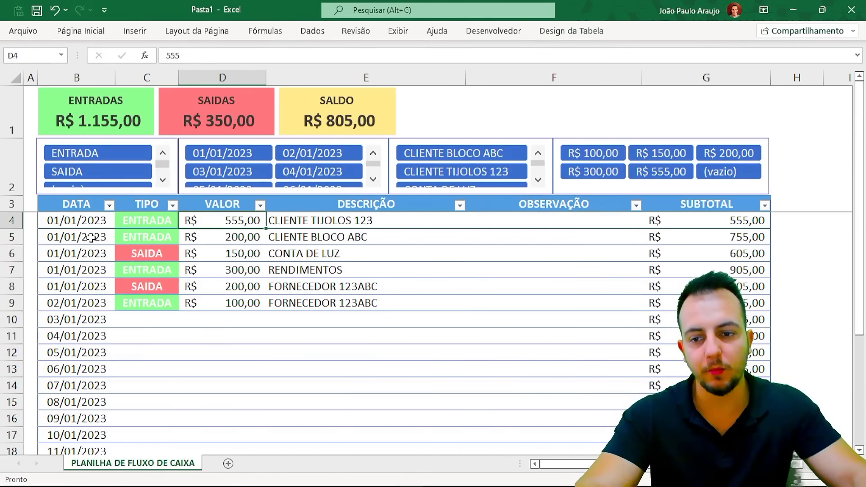
{"action": "left_click", "coordinate": [83, 218]}
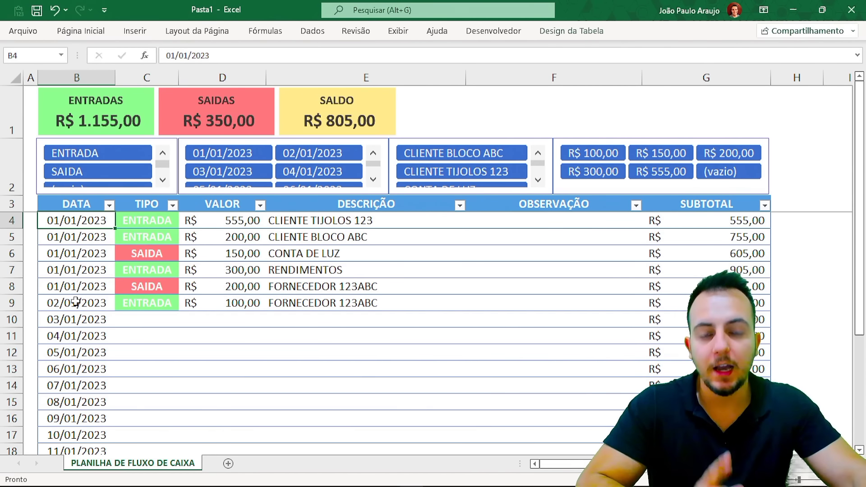
{"action": "key", "text": "ctrl+z"}
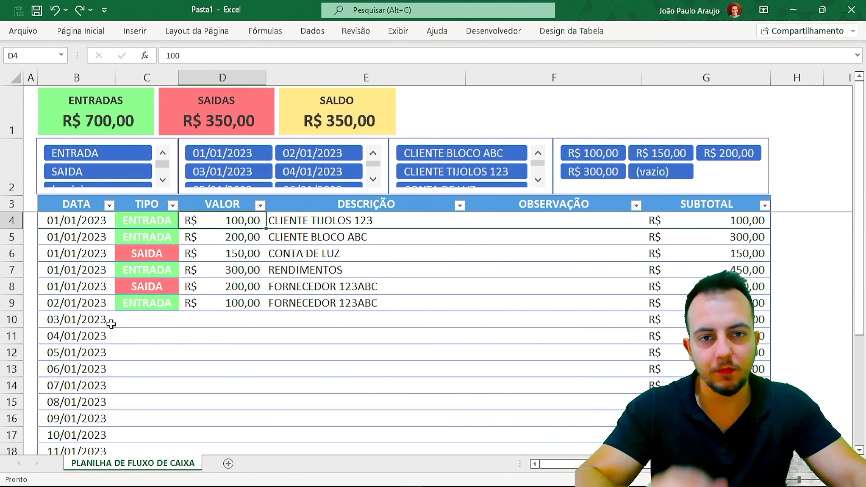
Switch the TIPO of the first entry, cell C4, to SAIDA and back to ENTRADA
{"action": "left_click", "coordinate": [80, 225]}
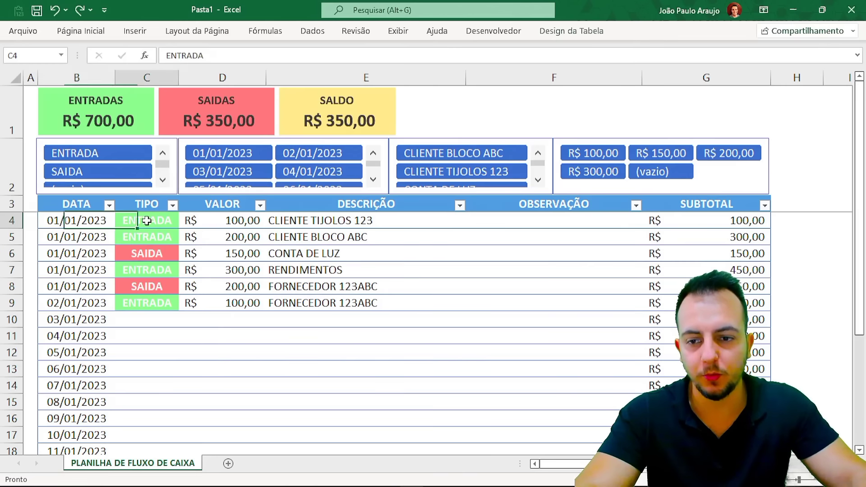
{"action": "left_click", "coordinate": [280, 220]}
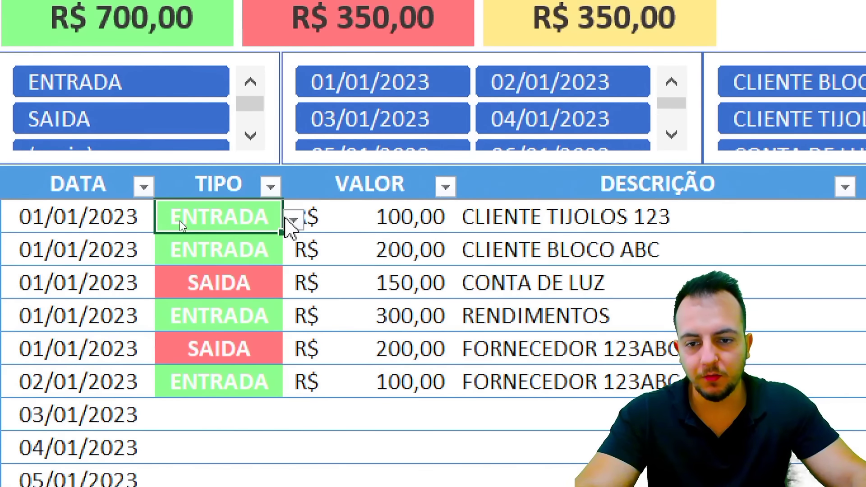
{"action": "left_click", "coordinate": [191, 221]}
{"action": "left_click", "coordinate": [228, 268]}
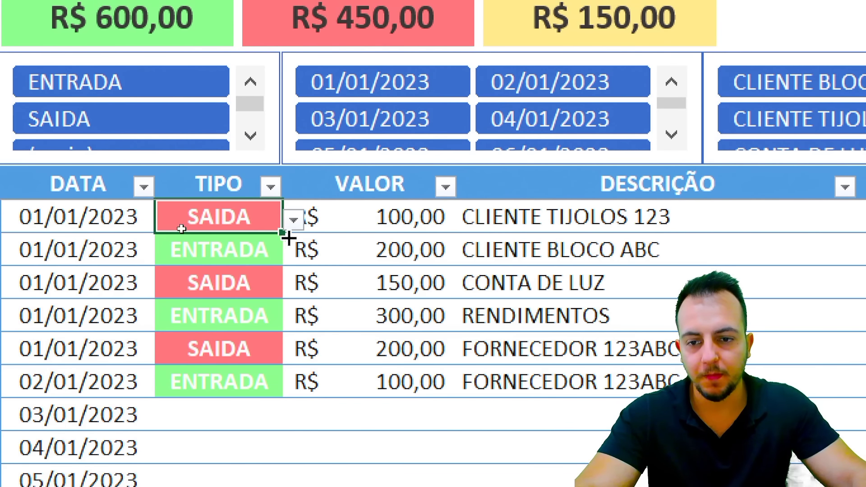
{"action": "left_click", "coordinate": [294, 221]}
{"action": "left_click", "coordinate": [248, 243]}
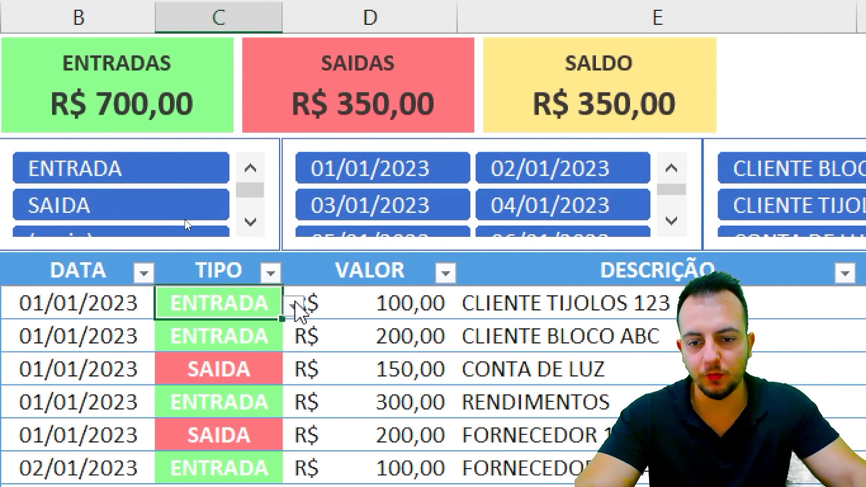
Try SAIDA again as the first entry's TIPO and restore ENTRADA from the validation list
{"action": "left_click", "coordinate": [294, 302]}
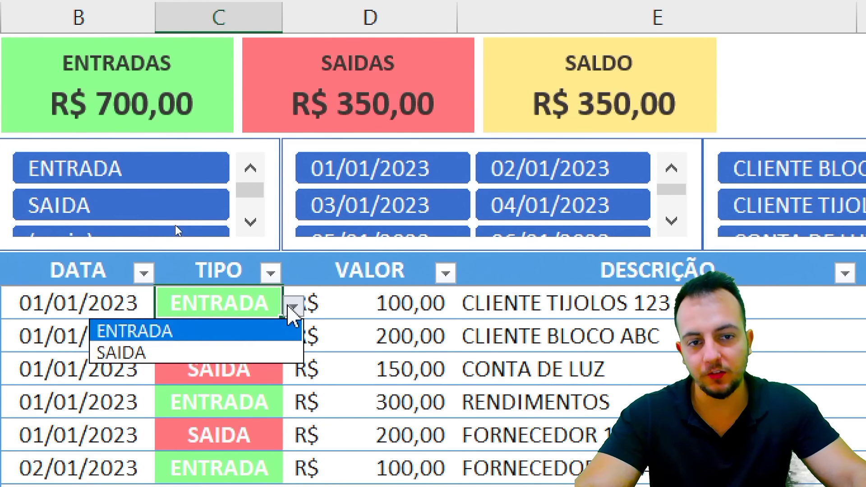
{"action": "left_click", "coordinate": [222, 357]}
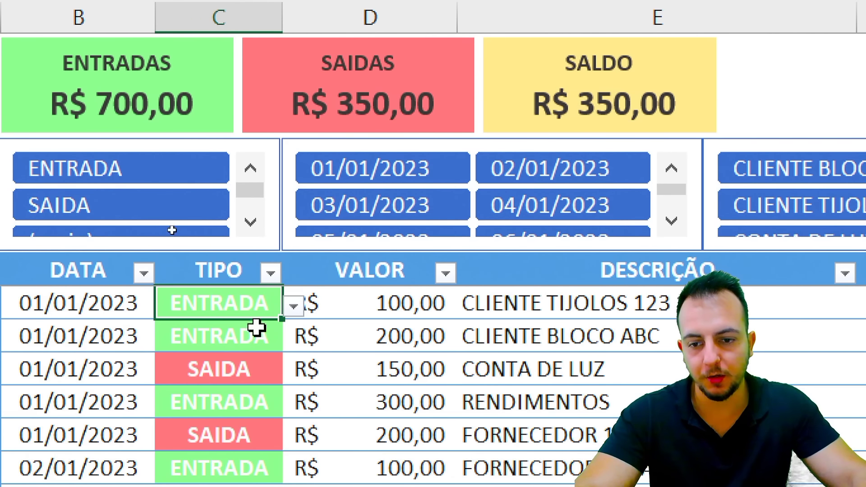
{"action": "key", "text": "ctrl+z"}
{"action": "left_click", "coordinate": [293, 306]}
{"action": "left_click", "coordinate": [225, 353]}
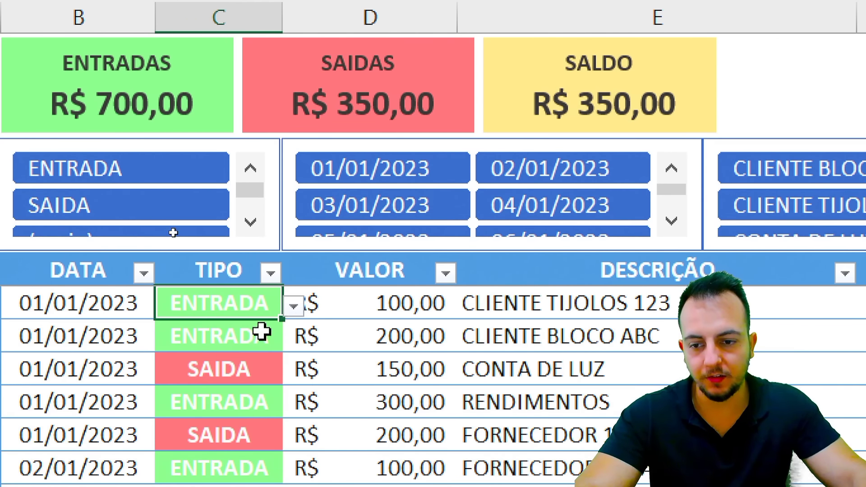
{"action": "left_click", "coordinate": [294, 306]}
{"action": "left_click", "coordinate": [240, 331]}
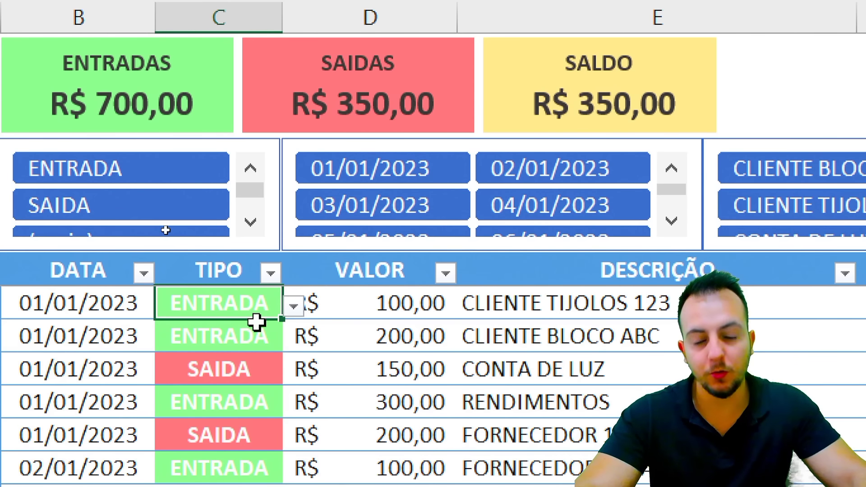
{"action": "left_click", "coordinate": [294, 308]}
{"action": "left_click", "coordinate": [228, 331]}
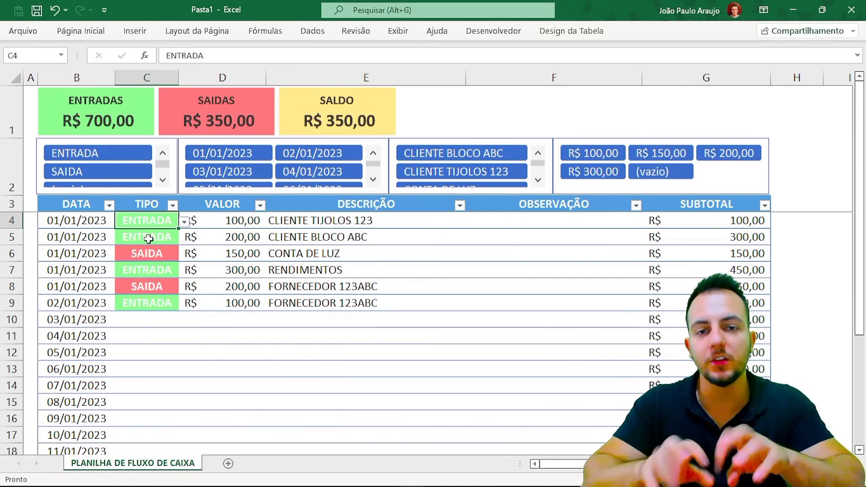
Examine the VALOR, DESCRIÇÃO and OBSERVAÇÃO columns and inspect the SUBTOTAL formula in cell G4
{"action": "left_click_drag", "start_coordinate": [228, 219], "coordinate": [226, 403]}
{"action": "left_click_drag", "start_coordinate": [409, 220], "coordinate": [408, 399]}
{"action": "left_click_drag", "start_coordinate": [568, 223], "coordinate": [562, 388]}
{"action": "left_click", "coordinate": [763, 225]}
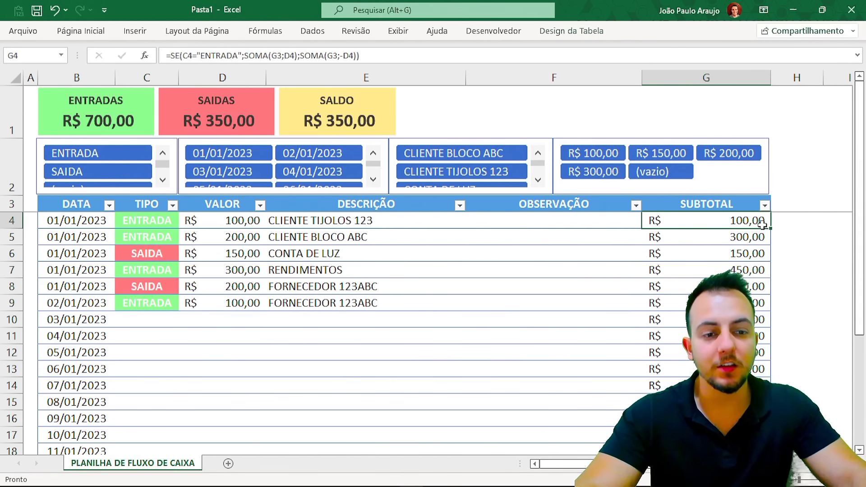
{"action": "key", "text": "F2"}
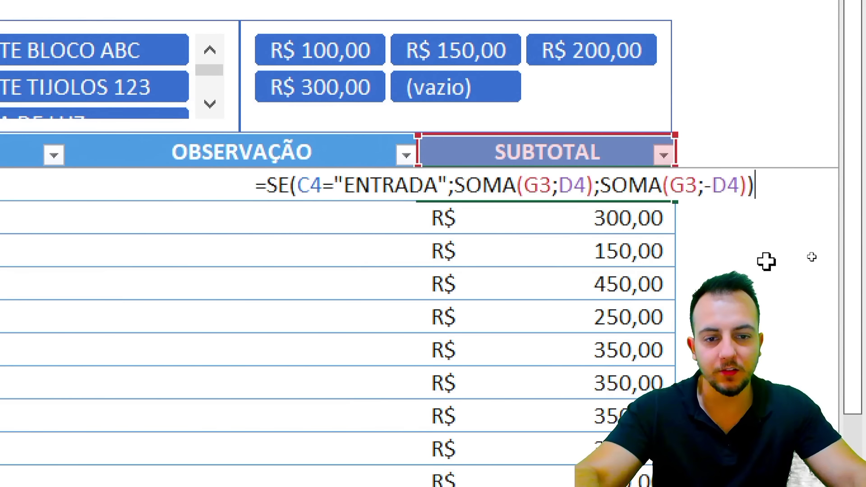
{"action": "left_click_drag", "start_coordinate": [263, 189], "coordinate": [768, 172]}
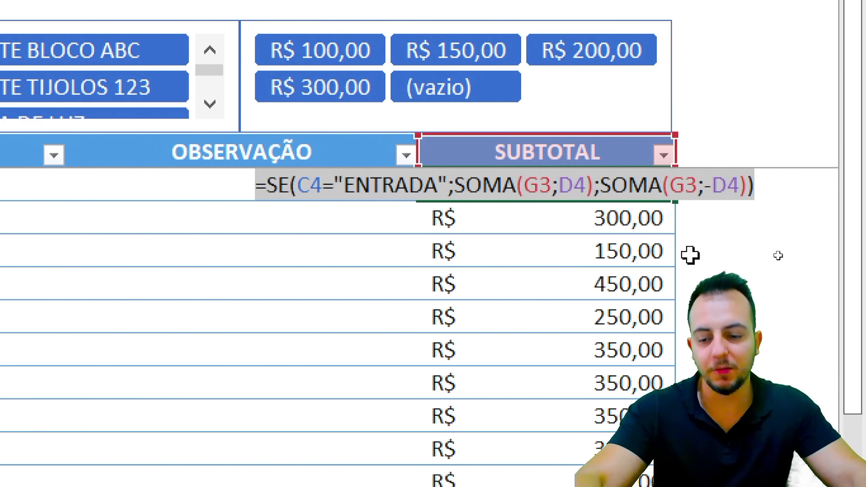
{"action": "key", "text": "Escape"}
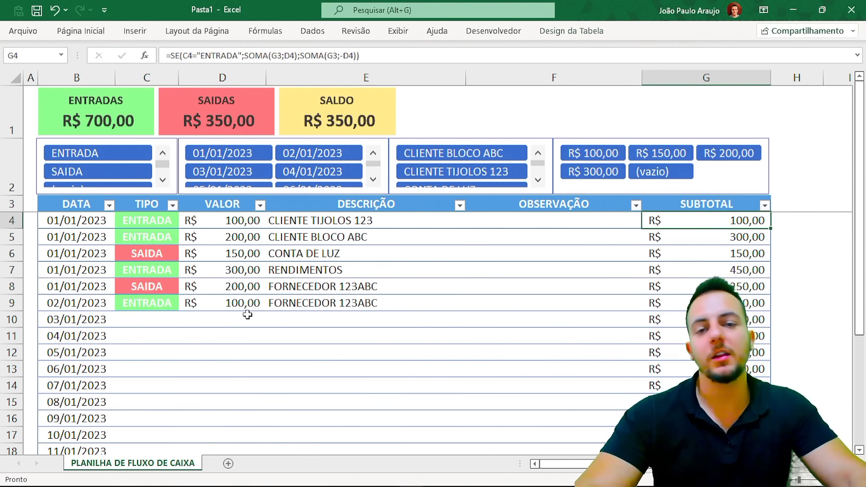
Review the cash flow table down to its last date row and look at the description slicer
{"action": "left_click", "coordinate": [35, 222]}
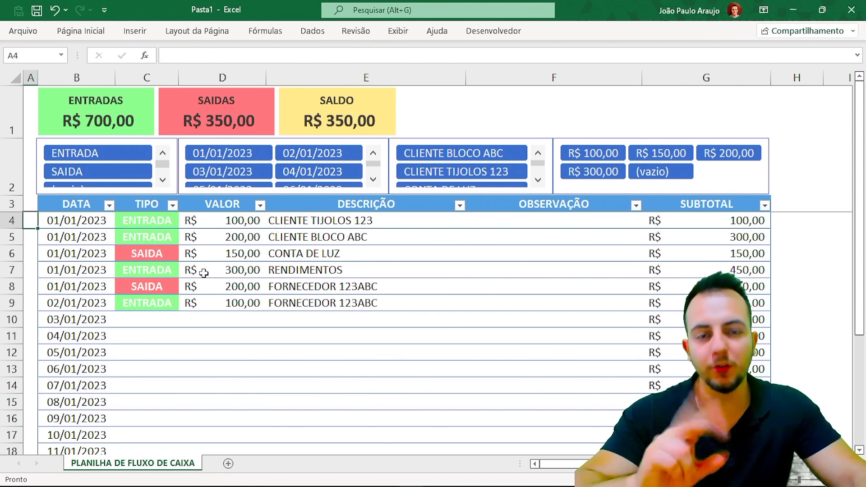
{"action": "scroll", "coordinate": [236, 320], "scroll_direction": "down", "scroll_amount": 4}
{"action": "scroll", "coordinate": [236, 320], "scroll_direction": "up", "scroll_amount": 3}
{"action": "scroll", "coordinate": [241, 323], "scroll_direction": "up", "scroll_amount": 1}
{"action": "scroll", "coordinate": [241, 321], "scroll_direction": "down", "scroll_amount": 4}
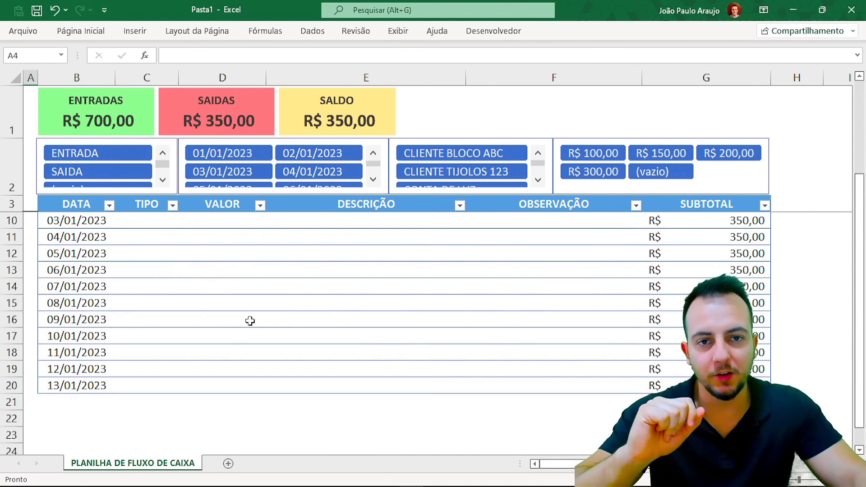
{"action": "scroll", "coordinate": [250, 323], "scroll_direction": "up", "scroll_amount": 4}
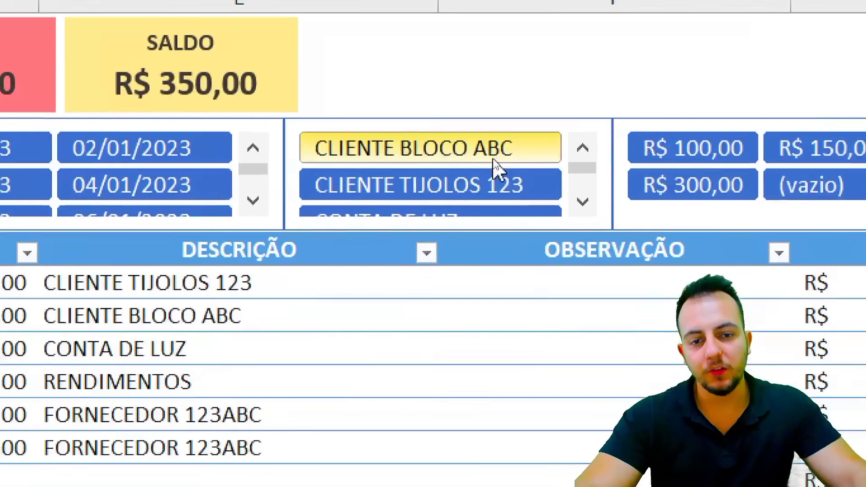
{"action": "left_click_drag", "start_coordinate": [592, 165], "coordinate": [574, 169]}
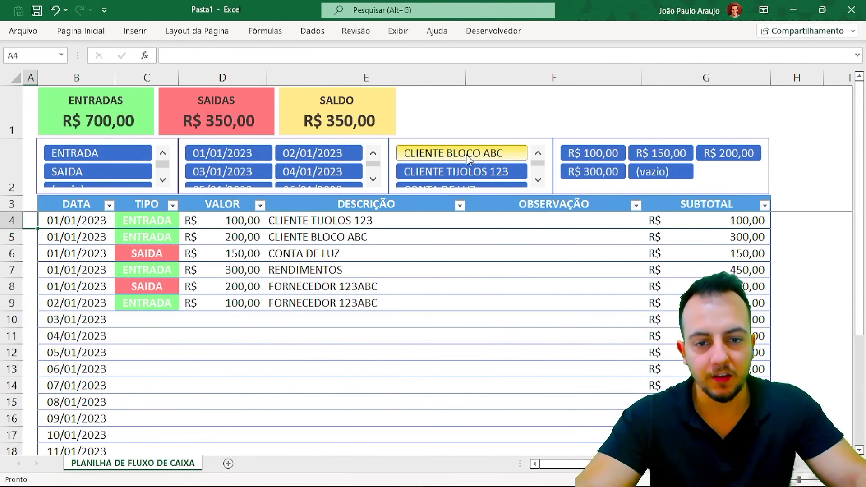
Filter the table by CLIENTE BLOCO ABC with the description slicer, and clear the filter
{"action": "left_click", "coordinate": [469, 156]}
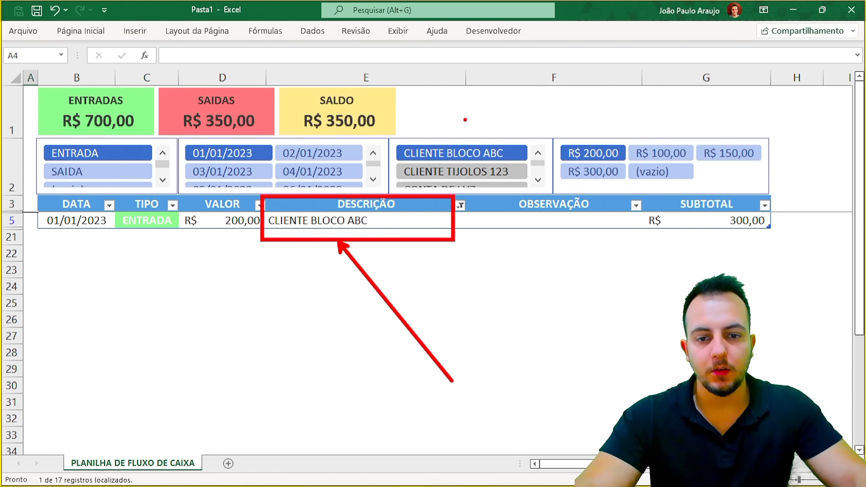
{"action": "mouse_move", "coordinate": [437, 117]}
{"action": "left_mouse_down"}
{"action": "mouse_move", "coordinate": [416, 118]}
{"action": "mouse_move", "coordinate": [429, 169]}
{"action": "mouse_move", "coordinate": [525, 135]}
{"action": "mouse_move", "coordinate": [434, 116]}
{"action": "left_mouse_up"}
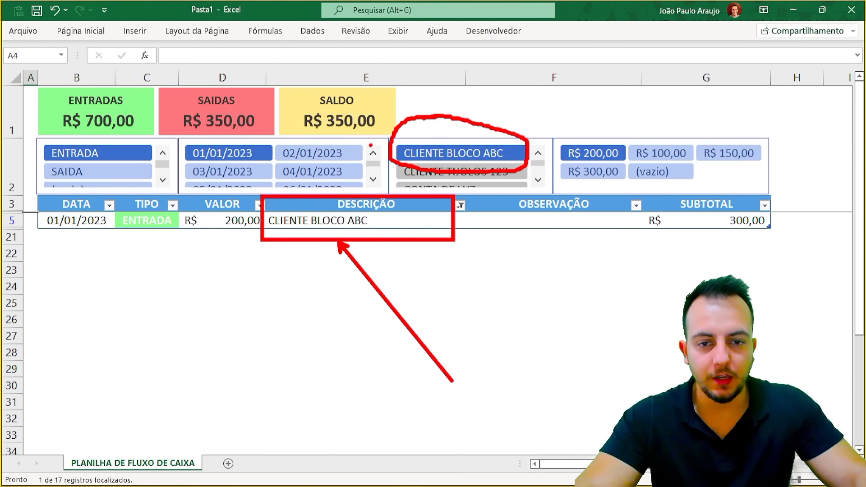
{"action": "mouse_move", "coordinate": [413, 258]}
{"action": "left_mouse_down"}
{"action": "mouse_move", "coordinate": [442, 257]}
{"action": "mouse_move", "coordinate": [448, 275]}
{"action": "left_mouse_up"}
{"action": "left_click_drag", "start_coordinate": [427, 292], "coordinate": [451, 292]}
{"action": "left_click_drag", "start_coordinate": [423, 309], "coordinate": [441, 309]}
{"action": "key", "text": "Escape"}
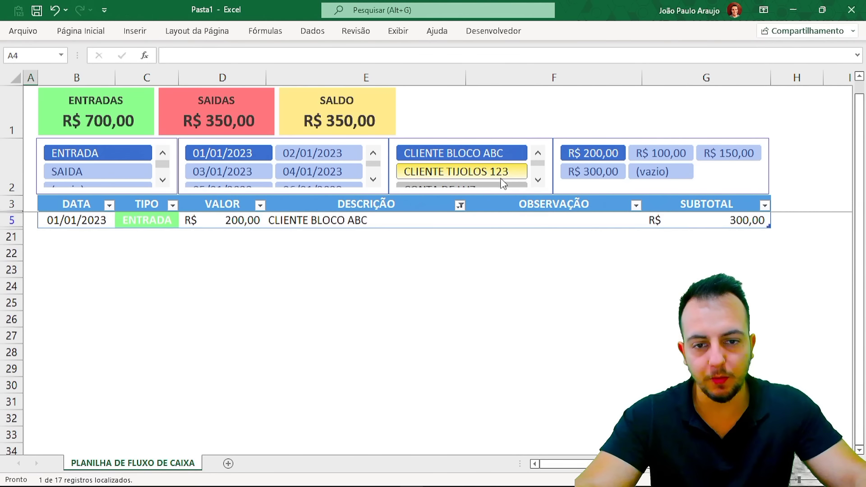
{"action": "scroll", "coordinate": [497, 184], "scroll_direction": "down", "scroll_amount": 3}
{"action": "key", "text": "alt+c"}
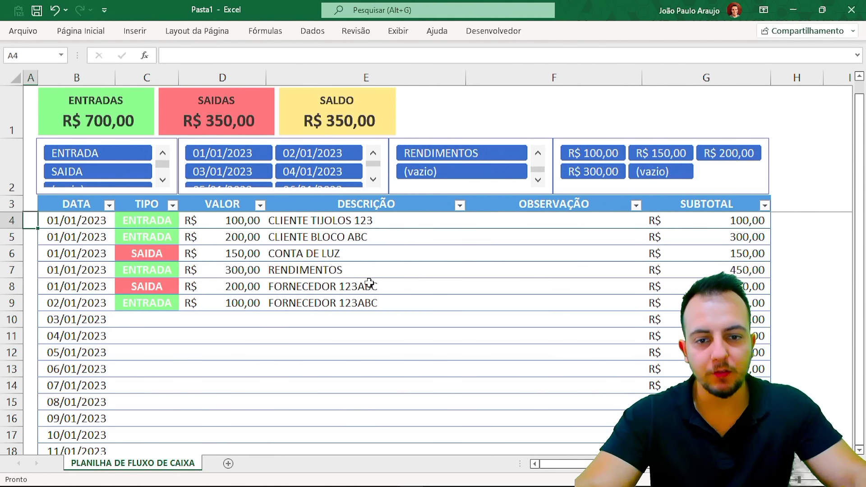
Switch to the blank Planilha1 worksheet and select cell B3 as the starting cell
{"action": "key", "text": "Right"}
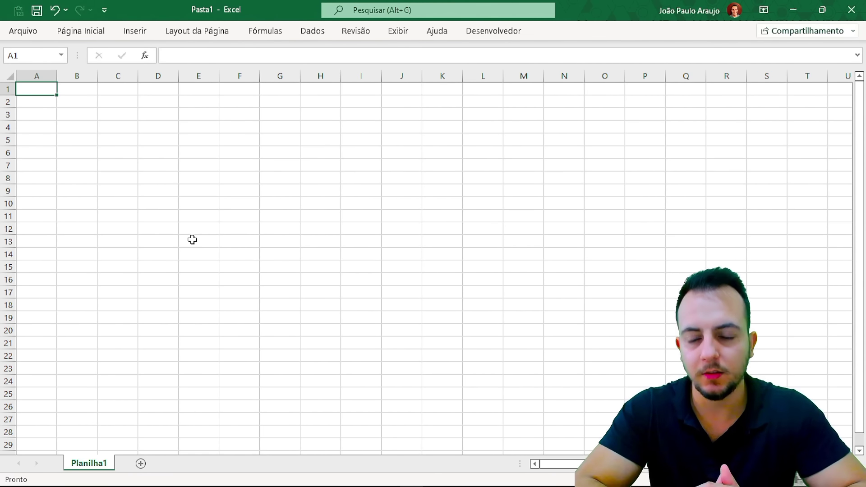
{"action": "scroll", "coordinate": [45, 124], "scroll_direction": "up", "scroll_amount": 7, "text": "ctrl"}
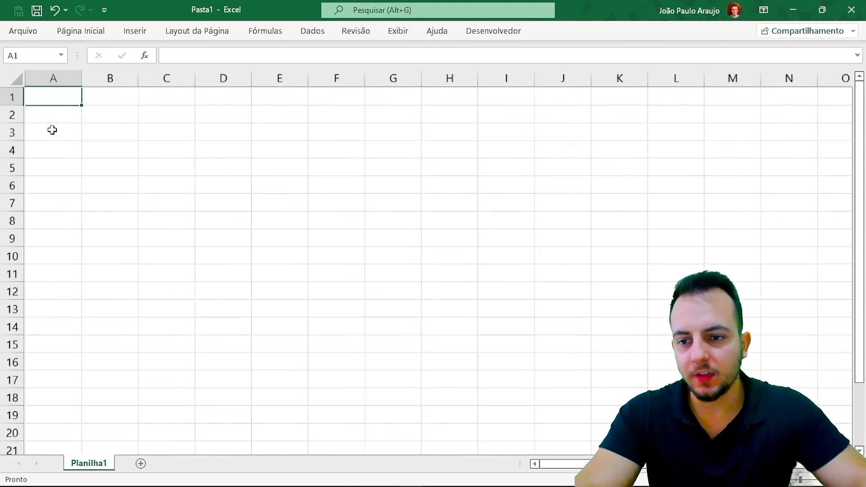
{"action": "left_click", "coordinate": [145, 162]}
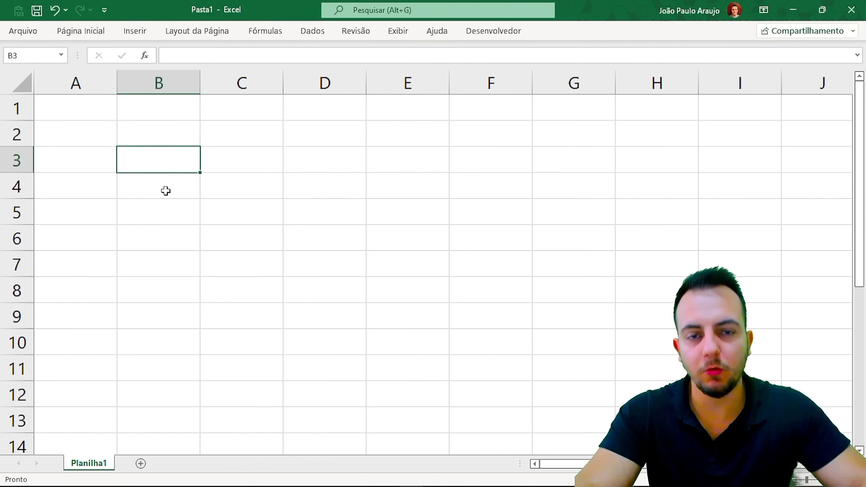
{"action": "key", "text": "ctrl+2"}
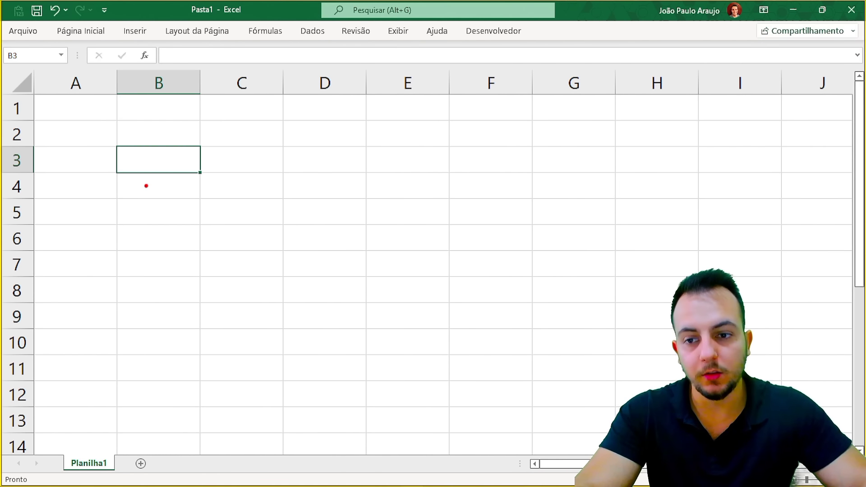
{"action": "left_click_drag", "start_coordinate": [70, 103], "coordinate": [49, 101]}
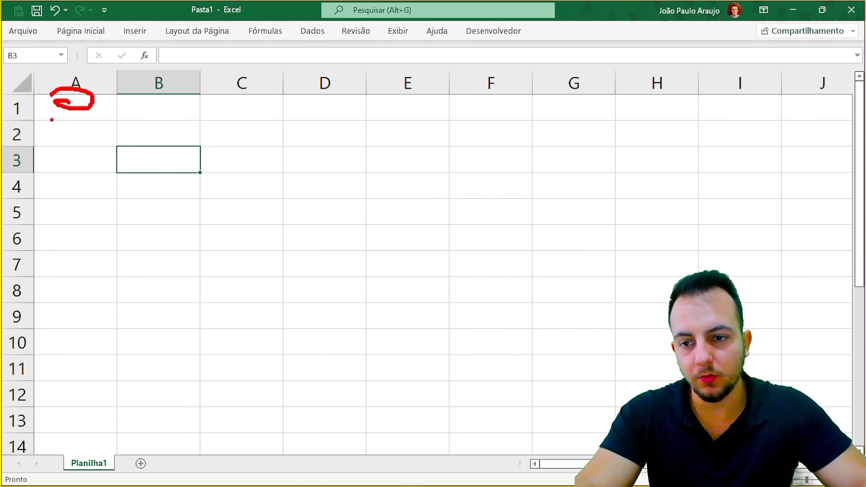
{"action": "left_click_drag", "start_coordinate": [114, 105], "coordinate": [471, 103]}
{"action": "key", "text": "e"}
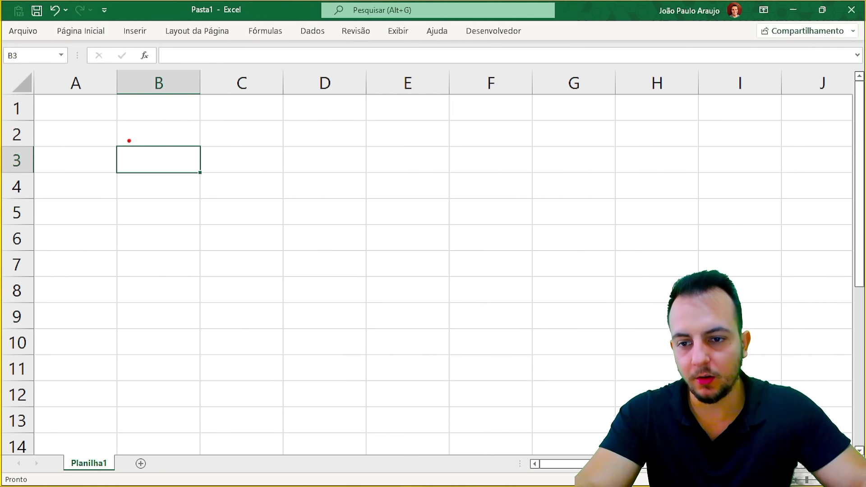
{"action": "left_click_drag", "start_coordinate": [102, 132], "coordinate": [214, 183]}
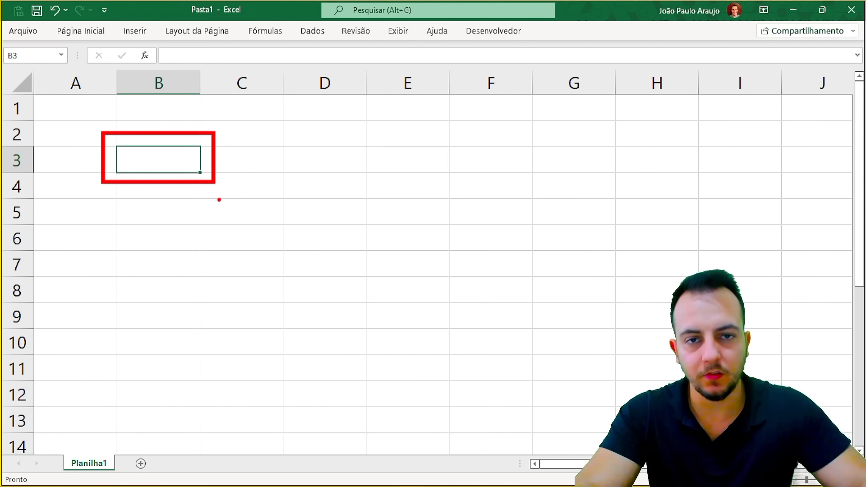
{"action": "key", "text": "Escape"}
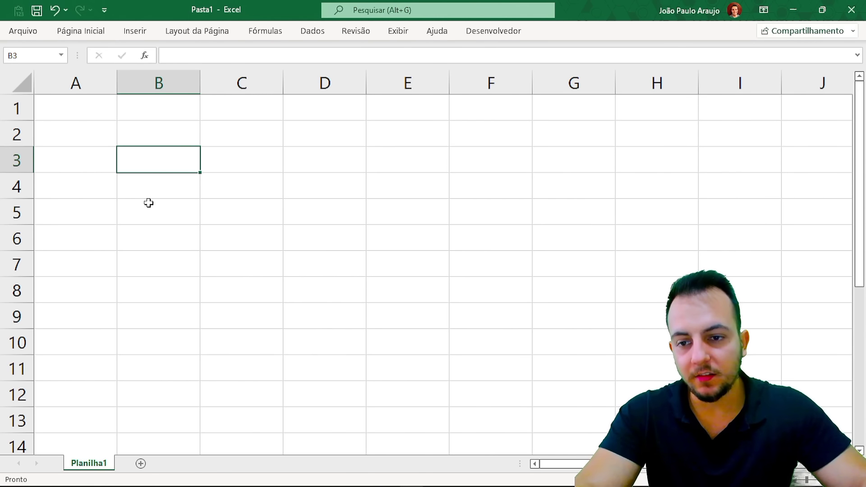
Try narrowing column A and undo the width change
{"action": "left_click_drag", "start_coordinate": [117, 84], "coordinate": [69, 97]}
{"action": "key", "text": "ctrl+z"}
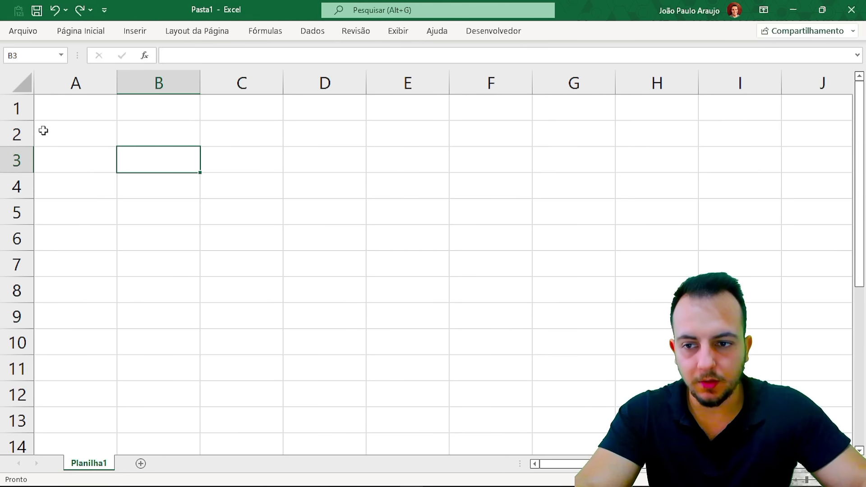
Enter the headings DATA, TIPO and DESCRIÇÃO in cells B3 to D3
{"action": "left_click_drag", "start_coordinate": [16, 106], "coordinate": [16, 133]}
{"action": "left_click", "coordinate": [133, 160]}
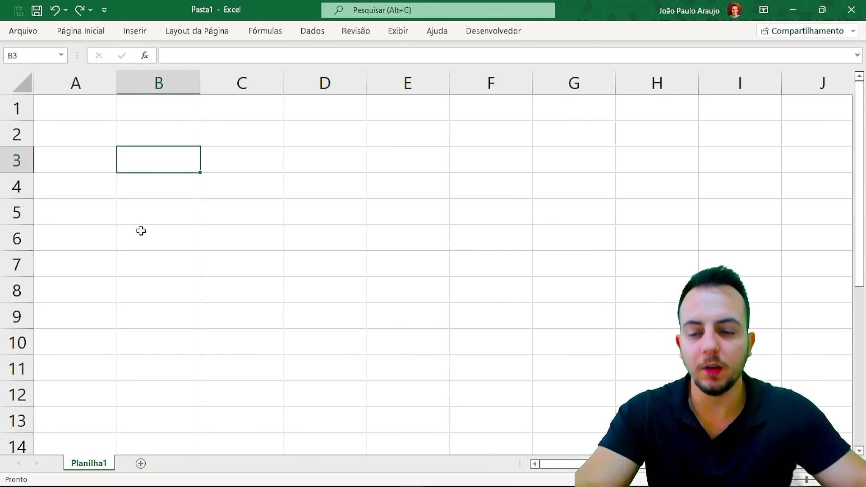
{"action": "scroll", "coordinate": [146, 239], "scroll_direction": "down", "scroll_amount": 2}
{"action": "scroll", "coordinate": [143, 229], "scroll_direction": "up", "scroll_amount": 2}
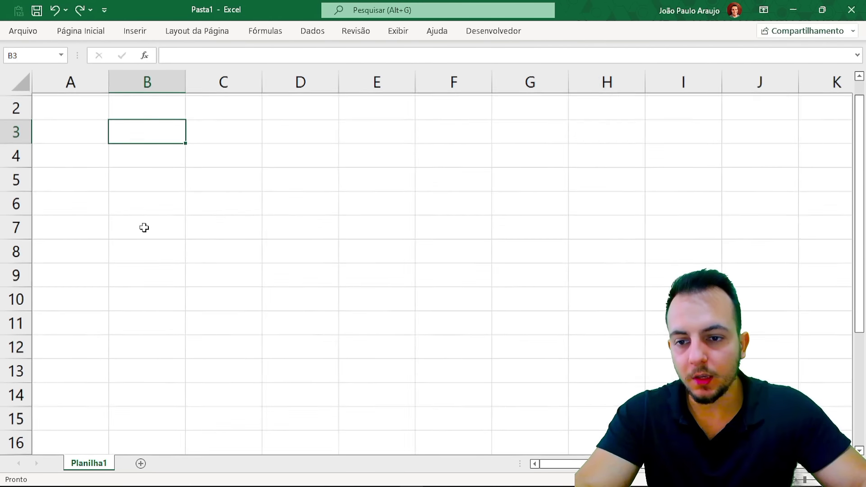
{"action": "type", "text": "DATA"}
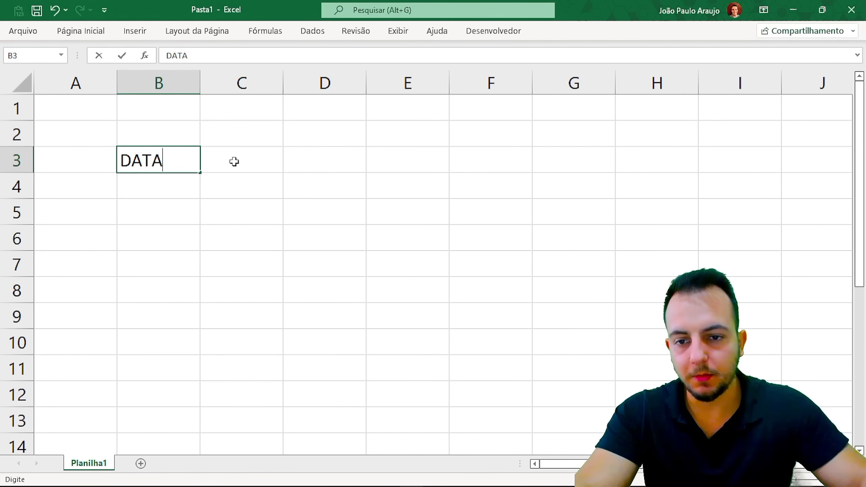
{"action": "key", "text": "Tab"}
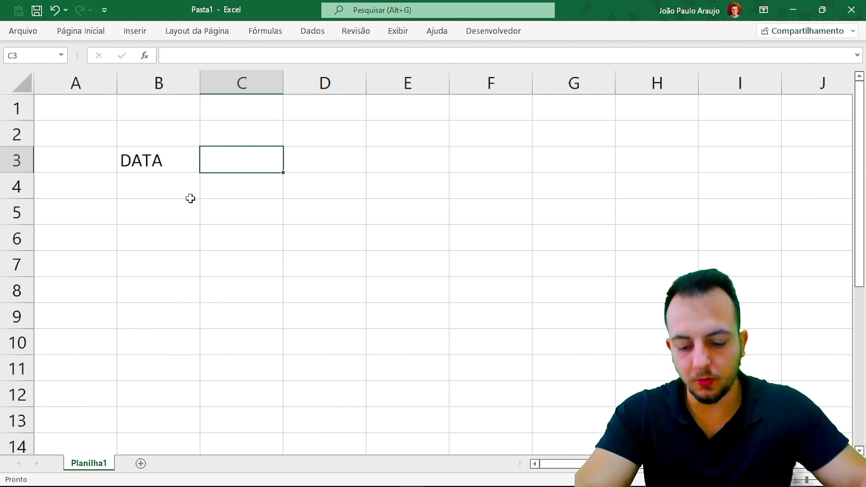
{"action": "type", "text": "TIPO"}
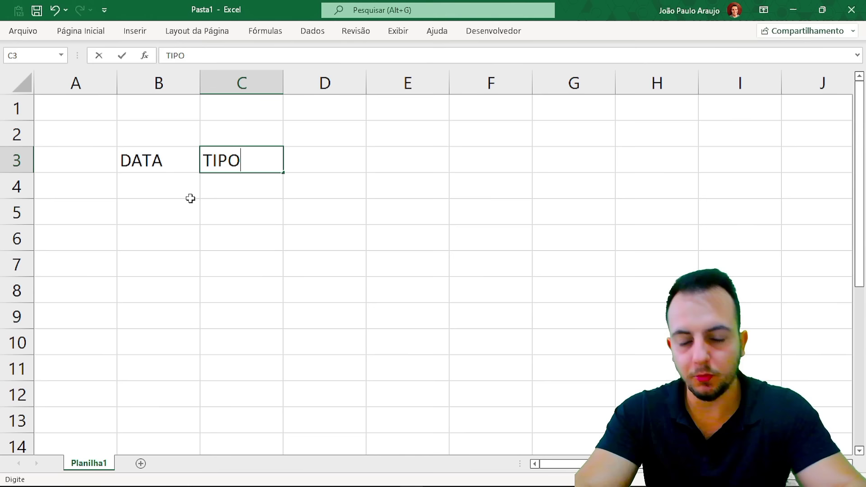
{"action": "key", "text": "Tab"}
{"action": "type", "text": "DESCRIÇÃO"}
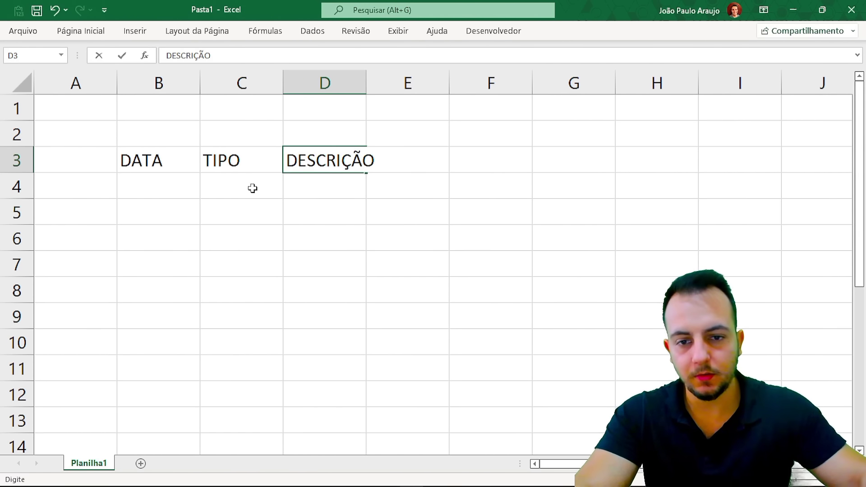
{"action": "left_click", "coordinate": [360, 240]}
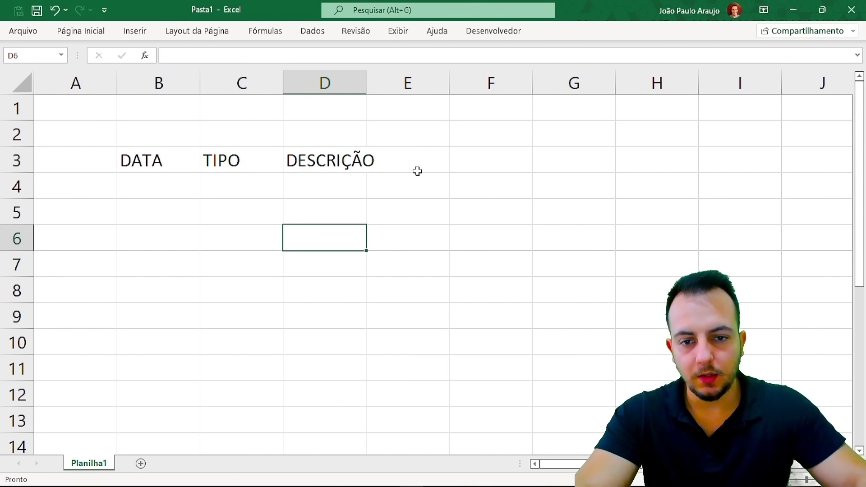
Add the headings OBSERVAÇÃO in E3 and SUBTOTAL in F3
{"action": "left_click", "coordinate": [415, 169]}
{"action": "type", "text": "OBSERVAÇÃO"}
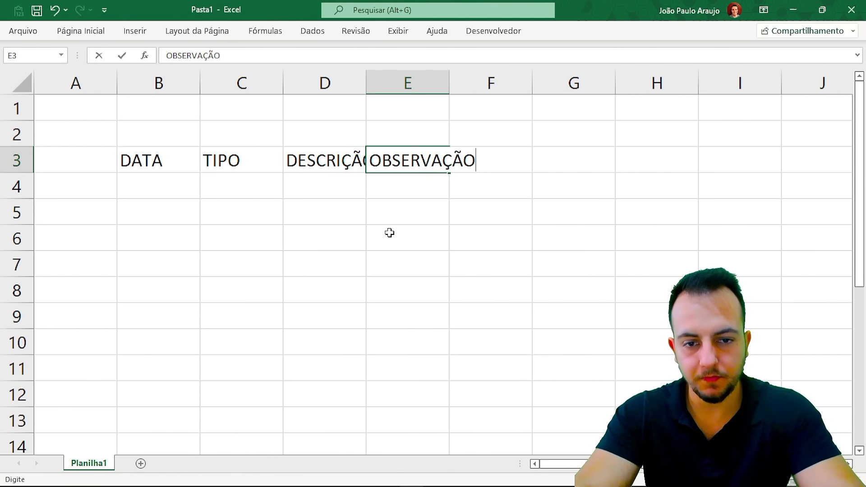
{"action": "key", "text": "Return"}
{"action": "left_click", "coordinate": [524, 172]}
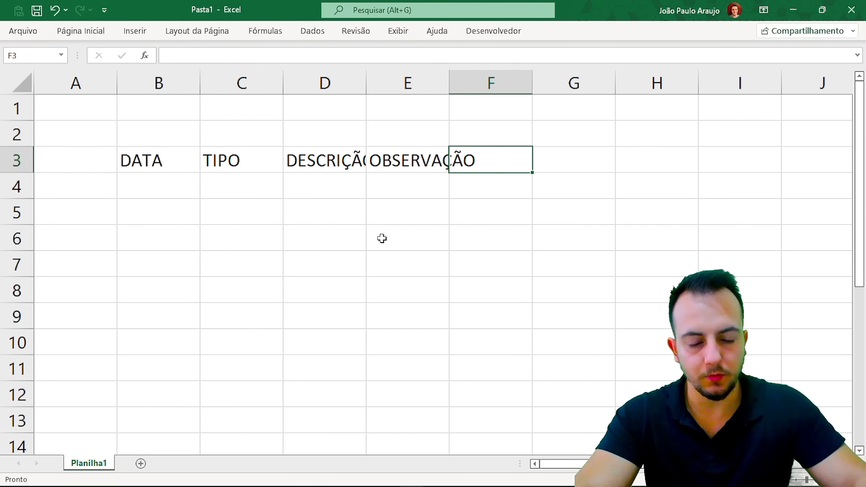
{"action": "type", "text": "SUBTOTAL"}
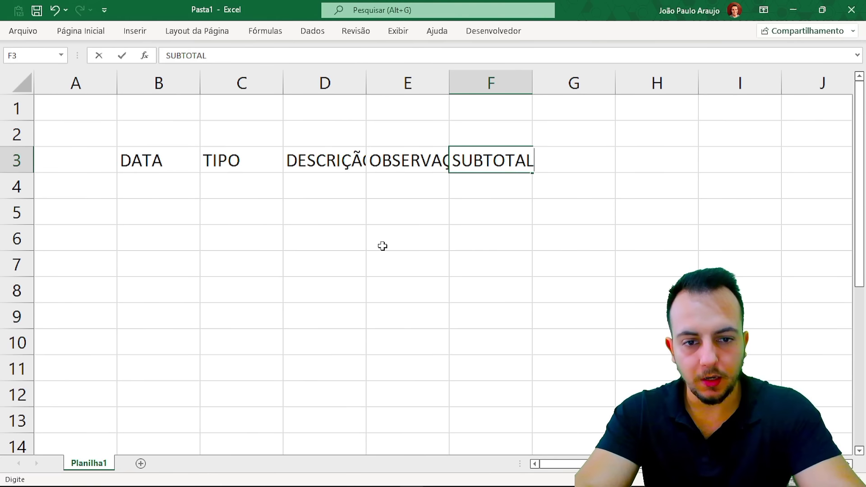
{"action": "key", "text": "Return"}
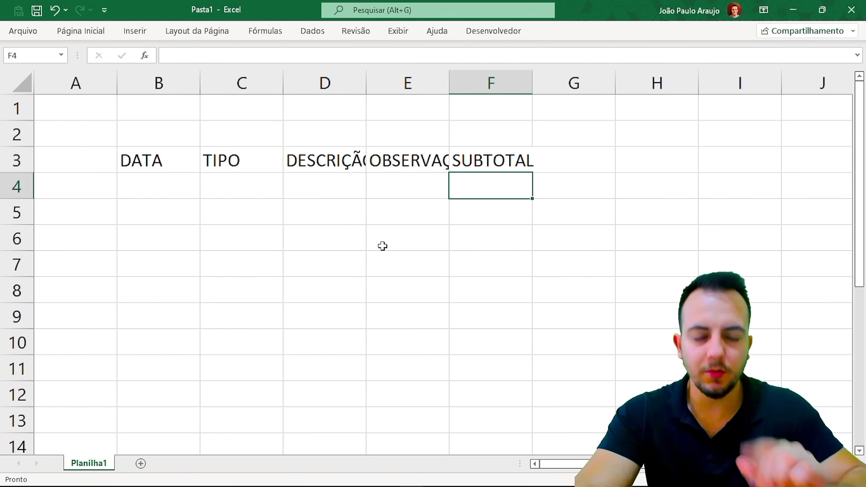
Widen columns D, E and F so their headings fit, and narrow the empty column A to a slim margin
{"action": "left_click", "coordinate": [185, 184]}
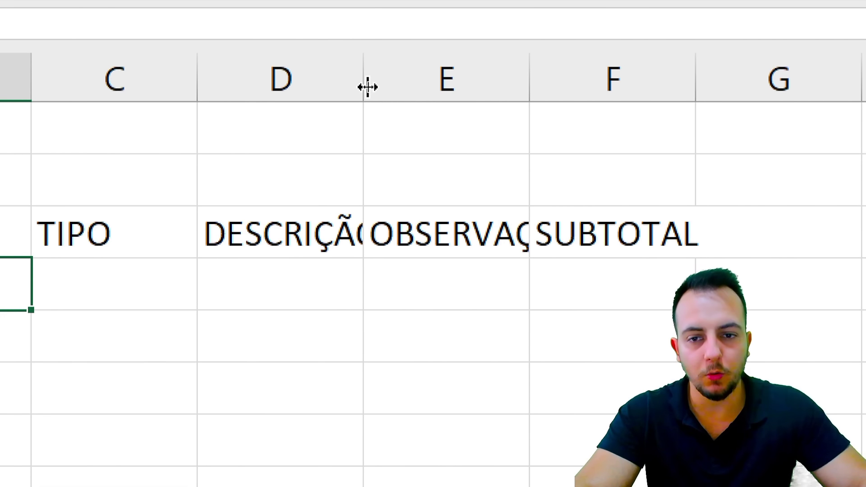
{"action": "left_click_drag", "start_coordinate": [368, 87], "coordinate": [523, 120]}
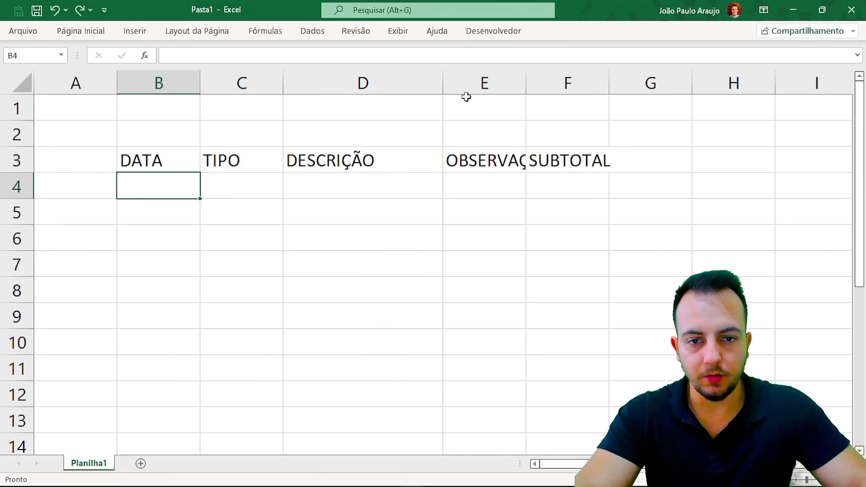
{"action": "left_click_drag", "start_coordinate": [526, 81], "coordinate": [722, 90]}
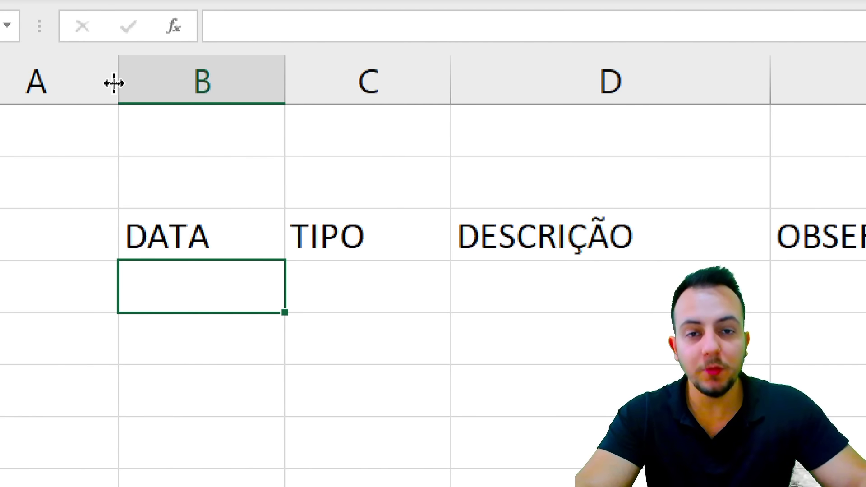
{"action": "mouse_move", "coordinate": [114, 83]}
{"action": "left_mouse_down"}
{"action": "mouse_move", "coordinate": [12, 93]}
{"action": "mouse_move", "coordinate": [110, 93]}
{"action": "left_mouse_up"}
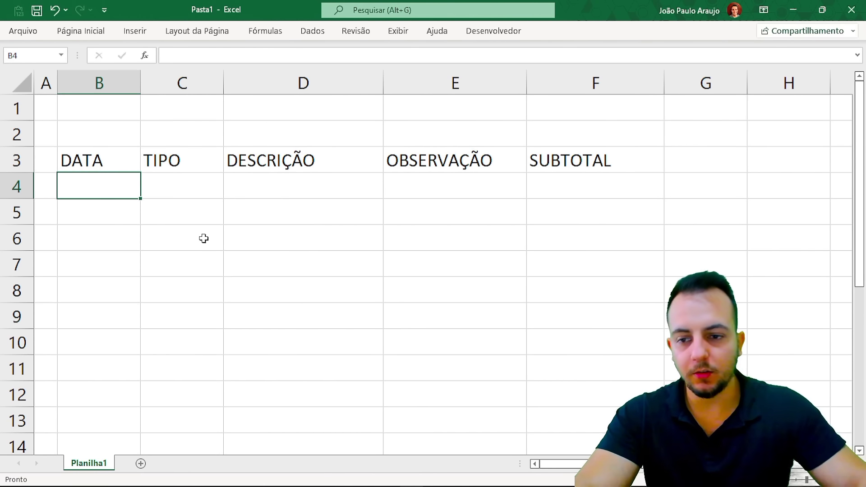
Enter the date 01/01/2023 in cell B4 under the DATA heading
{"action": "type", "text": "01/01/"}
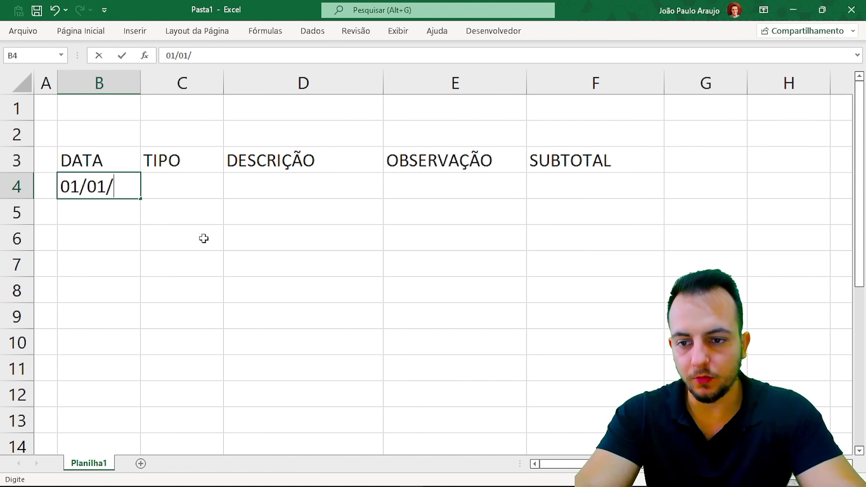
{"action": "type", "text": "2023"}
{"action": "key", "text": "BackSpace"}
{"action": "type", "text": "23"}
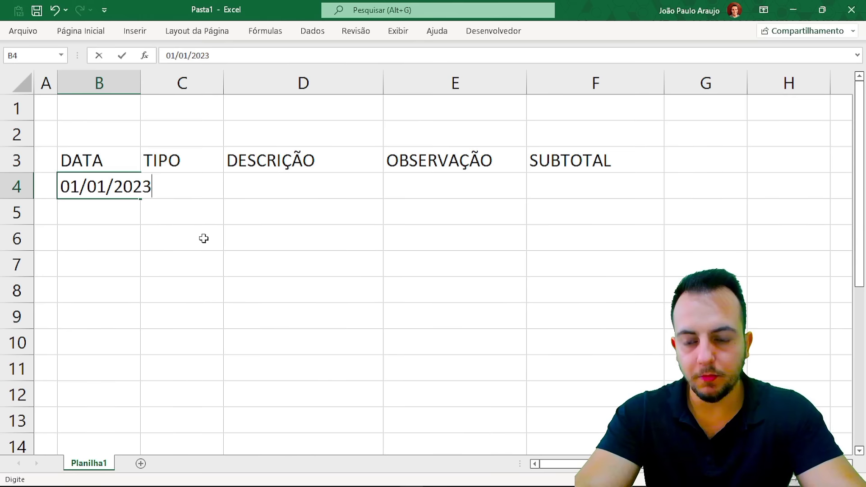
{"action": "key", "text": "Return"}
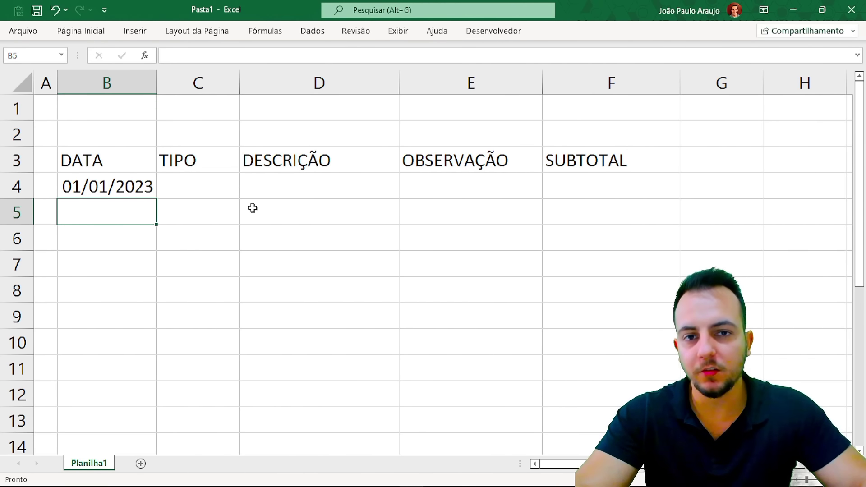
{"action": "key", "text": "ctrl+2"}
{"action": "left_click_drag", "start_coordinate": [152, 193], "coordinate": [247, 240]}
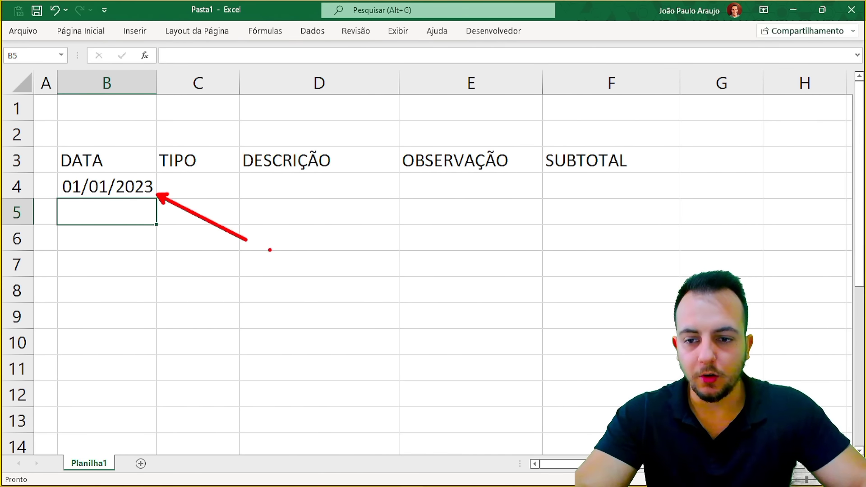
{"action": "left_click_drag", "start_coordinate": [73, 203], "coordinate": [152, 203]}
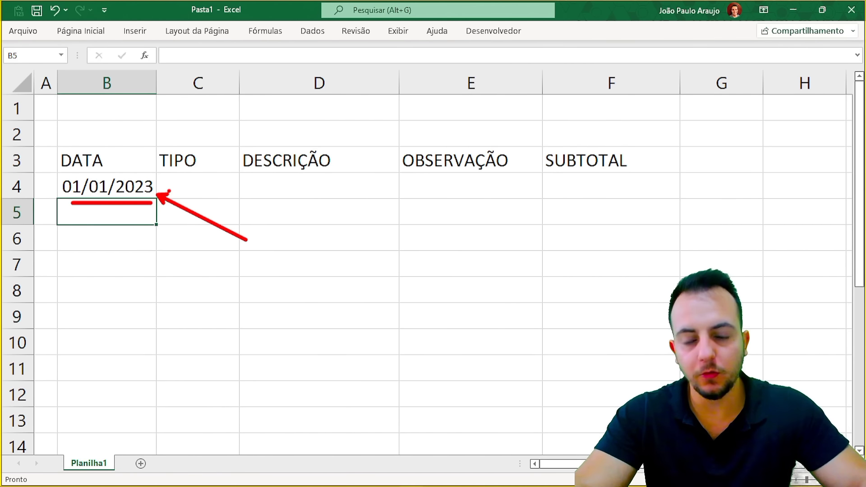
{"action": "key", "text": "Escape"}
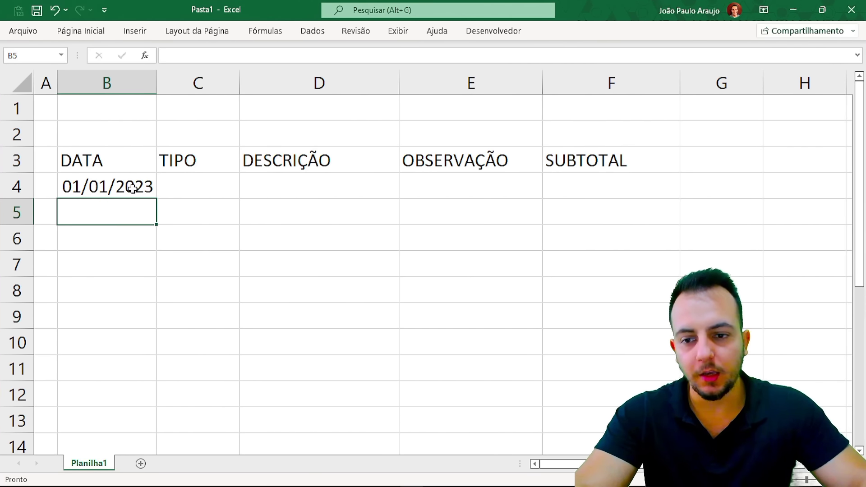
Copy the date in B4 into cells B5 to B8
{"action": "key", "text": "Up"}
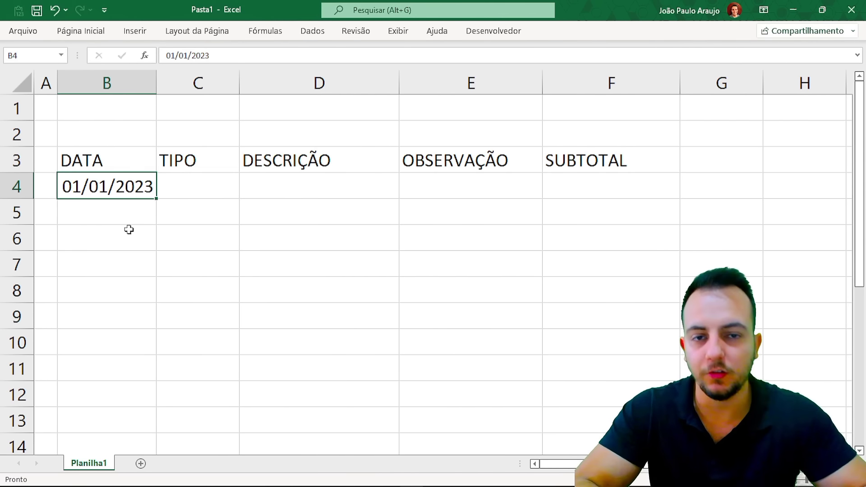
{"action": "key", "text": "ctrl+c"}
{"action": "left_click_drag", "start_coordinate": [142, 203], "coordinate": [135, 290]}
{"action": "key", "text": "ctrl+v"}
{"action": "left_click_drag", "start_coordinate": [111, 208], "coordinate": [120, 290]}
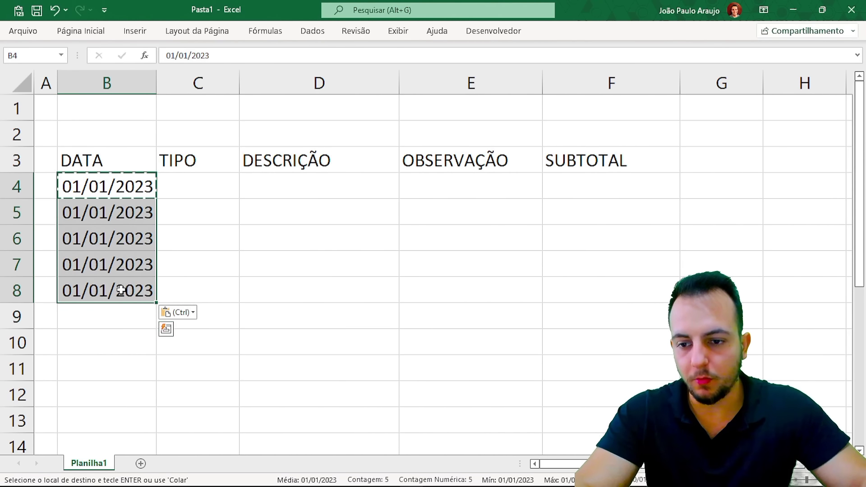
Enter the date 02/01/2023 in cell B9, below the repeated dates
{"action": "left_click", "coordinate": [113, 296]}
{"action": "left_click", "coordinate": [117, 315]}
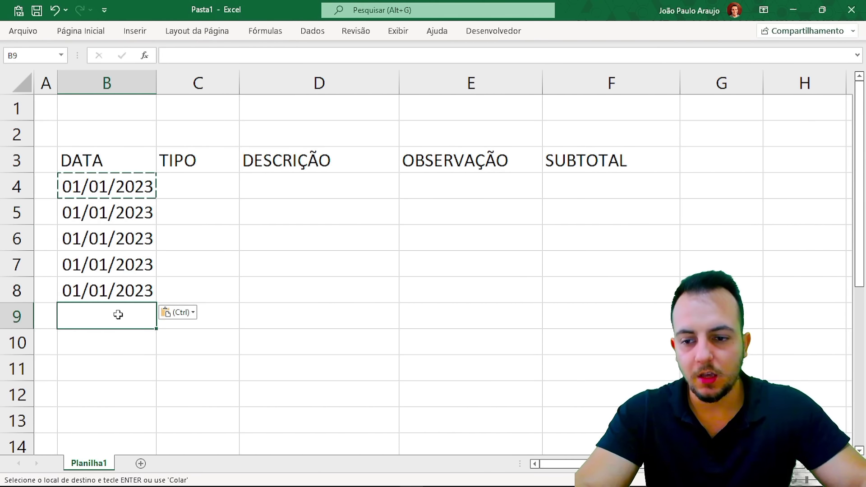
{"action": "type", "text": "02/"}
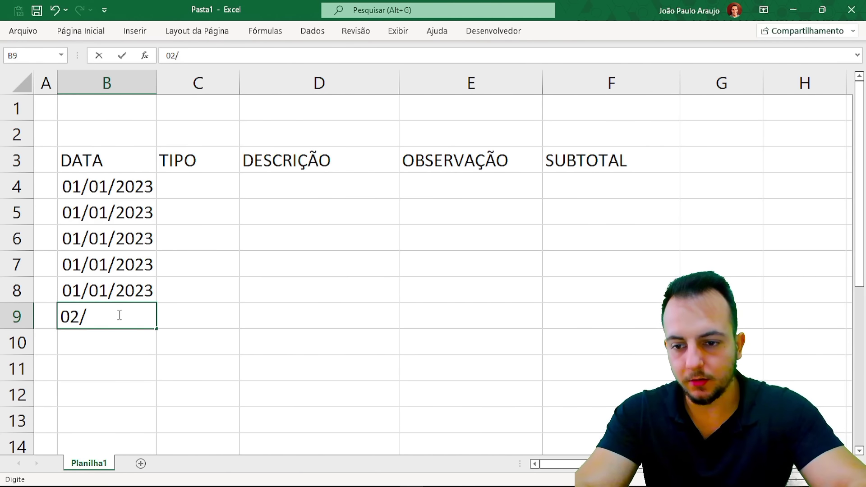
{"action": "type", "text": "01/2023"}
{"action": "key", "text": "Return"}
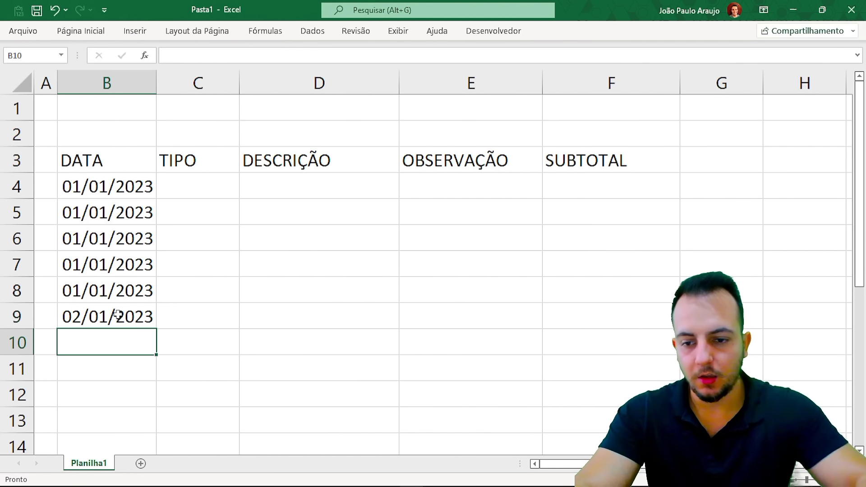
Fill the date series down from B9 to B20, ending at 13/01/2023, and check the column from B4 down
{"action": "left_click_drag", "start_coordinate": [118, 288], "coordinate": [122, 362]}
{"action": "left_click", "coordinate": [120, 360]}
{"action": "scroll", "coordinate": [120, 343], "scroll_direction": "up", "scroll_amount": 3}
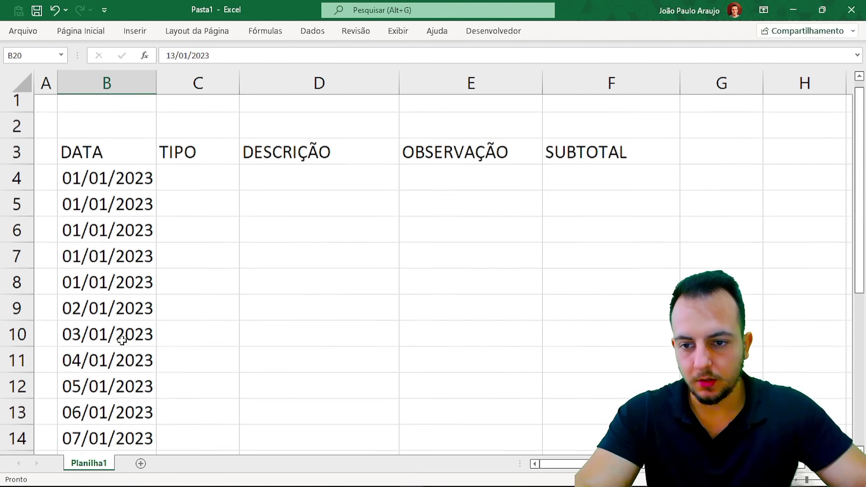
{"action": "left_click", "coordinate": [133, 198]}
{"action": "scroll", "coordinate": [180, 216], "scroll_direction": "down", "scroll_amount": 1}
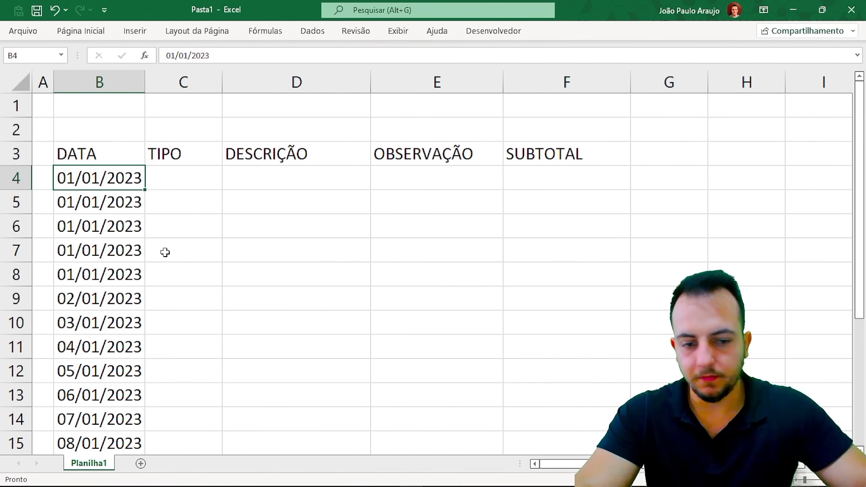
{"action": "scroll", "coordinate": [199, 229], "scroll_direction": "down", "scroll_amount": 3}
{"action": "scroll", "coordinate": [197, 228], "scroll_direction": "up", "scroll_amount": 3}
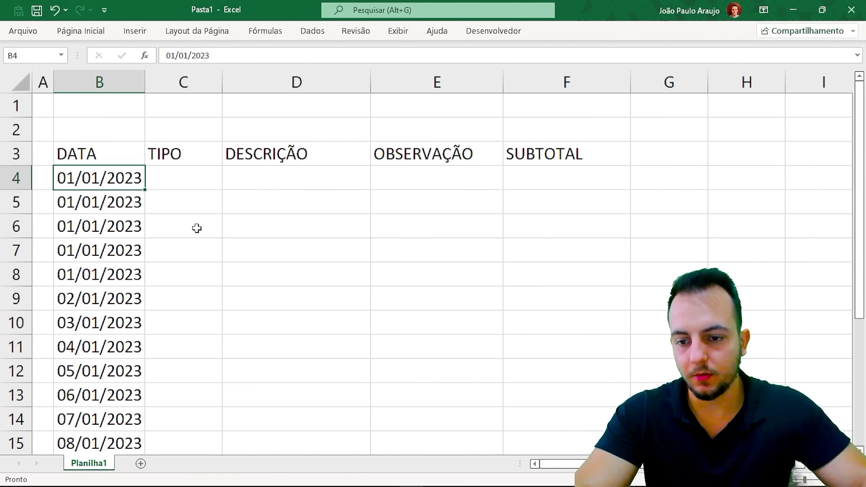
Enter ENTRADA in C4 and SAIDA in C5 under the TIPO heading
{"action": "left_click", "coordinate": [193, 189]}
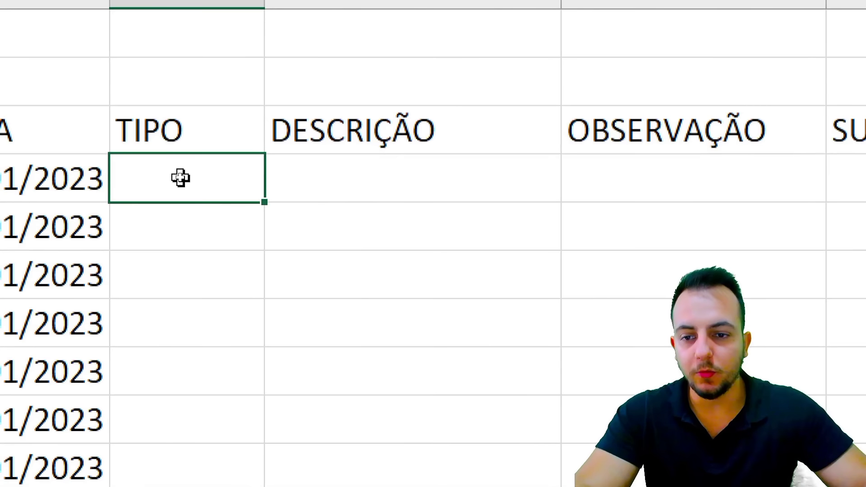
{"action": "type", "text": "ENTRADA"}
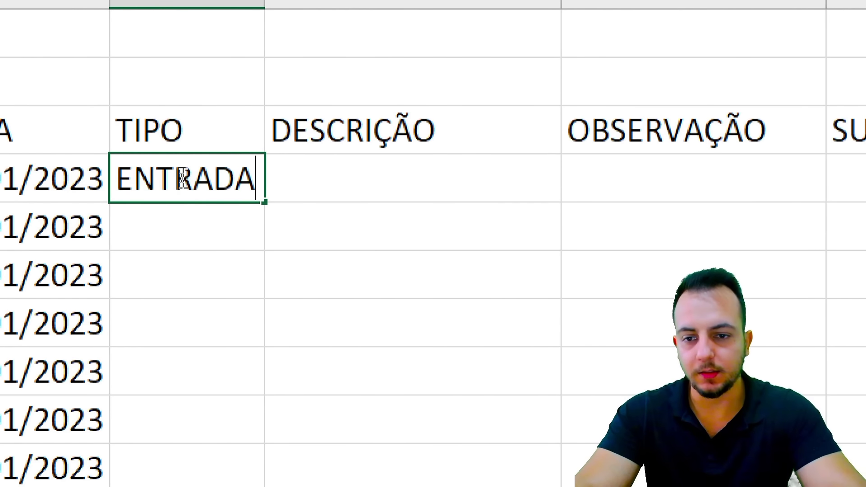
{"action": "key", "text": "Return"}
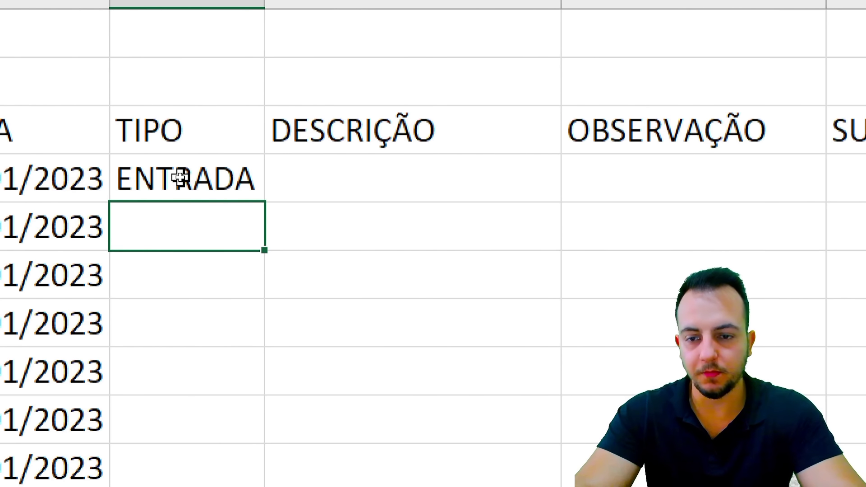
{"action": "type", "text": "SAIDA"}
{"action": "key", "text": "Return"}
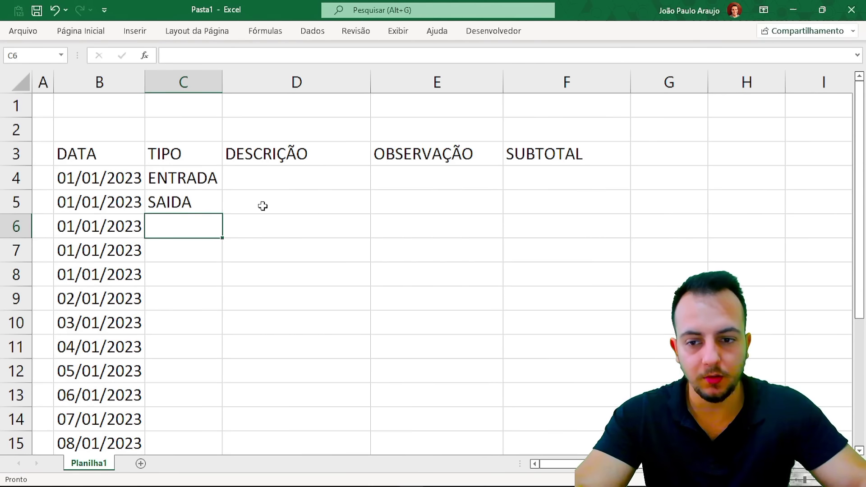
Start data validation on cells C4 to C20 of the TIPO column and allow only list entries (Lista)
{"action": "left_click_drag", "start_coordinate": [179, 176], "coordinate": [198, 398]}
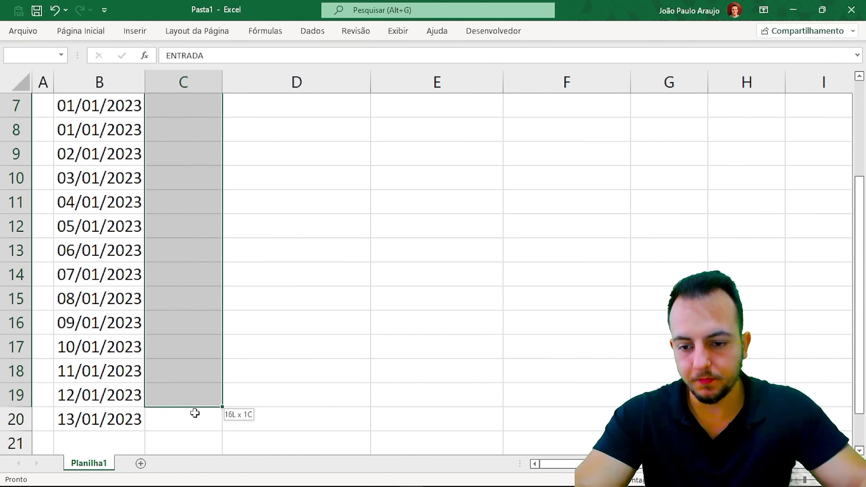
{"action": "scroll", "coordinate": [172, 414], "scroll_direction": "down", "scroll_amount": 3}
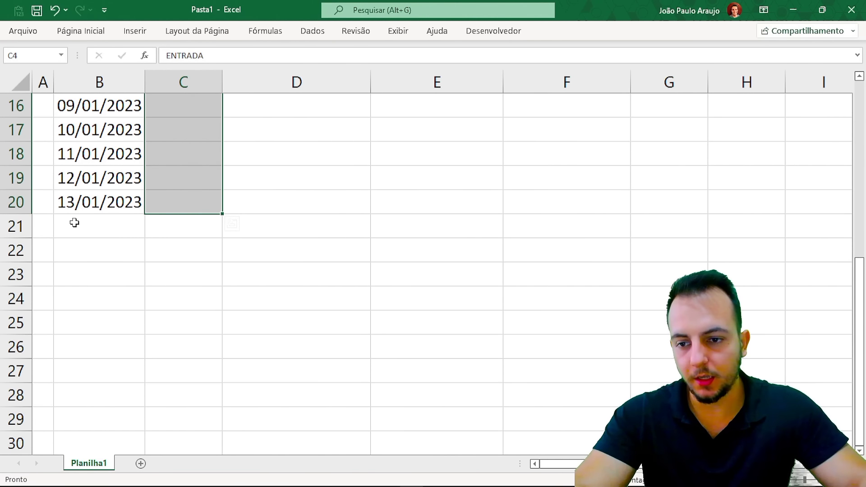
{"action": "key", "text": "ctrl+2"}
{"action": "mouse_move", "coordinate": [41, 219]}
{"action": "left_mouse_down"}
{"action": "mouse_move", "coordinate": [302, 223]}
{"action": "mouse_move", "coordinate": [291, 218]}
{"action": "left_mouse_up"}
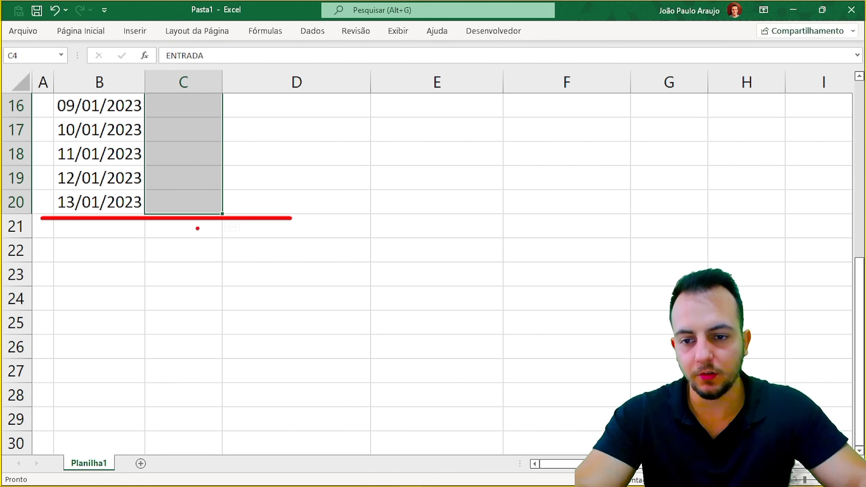
{"action": "key", "text": "Escape"}
{"action": "scroll", "coordinate": [197, 216], "scroll_direction": "up", "scroll_amount": 5}
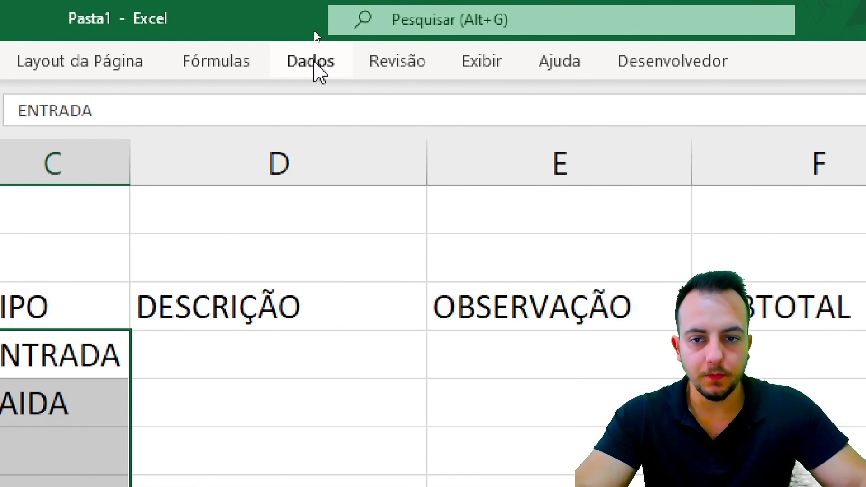
{"action": "left_click", "coordinate": [314, 63]}
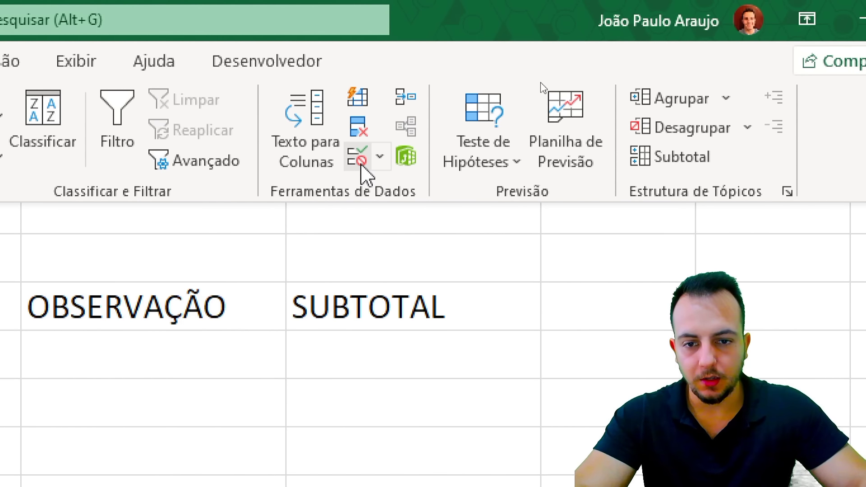
{"action": "left_click", "coordinate": [361, 167]}
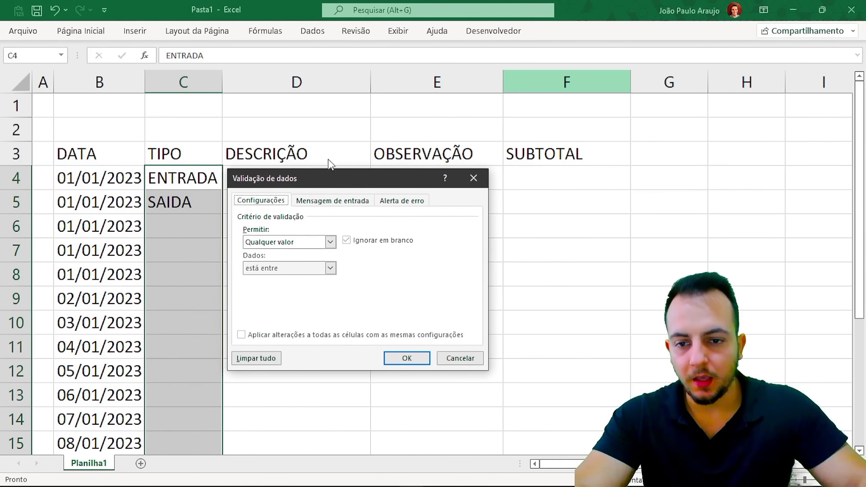
{"action": "left_click_drag", "start_coordinate": [297, 181], "coordinate": [289, 148]}
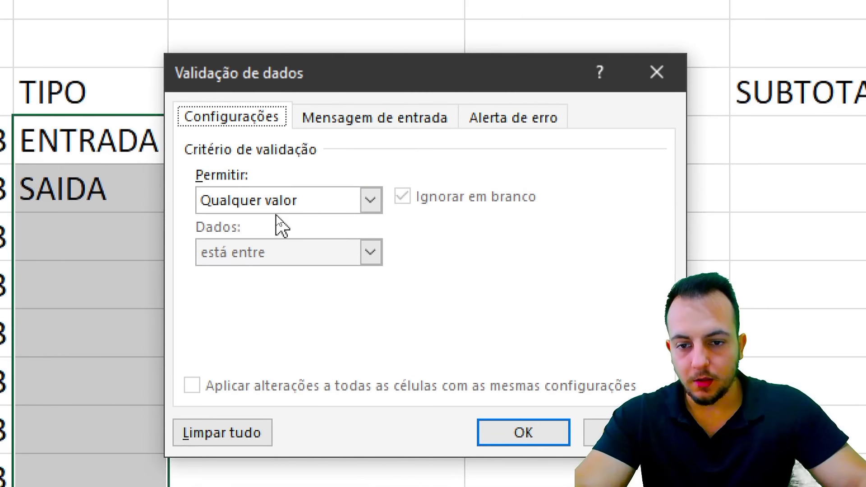
{"action": "left_click", "coordinate": [281, 207]}
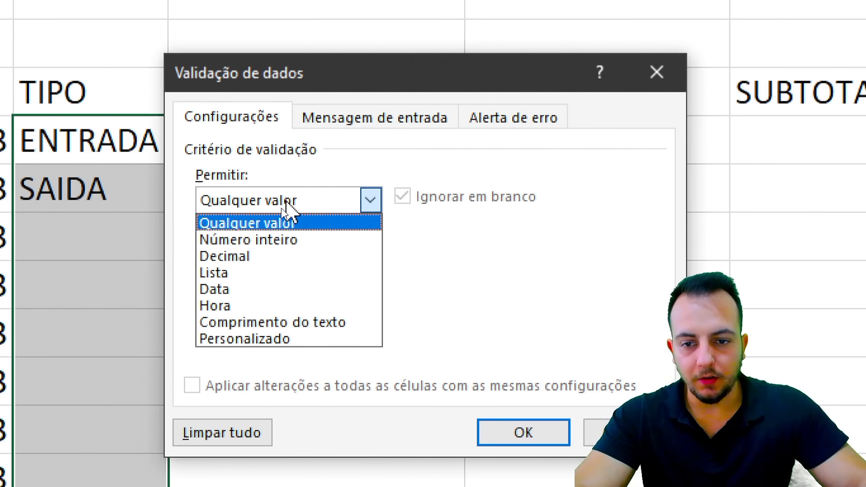
{"action": "left_click", "coordinate": [235, 275]}
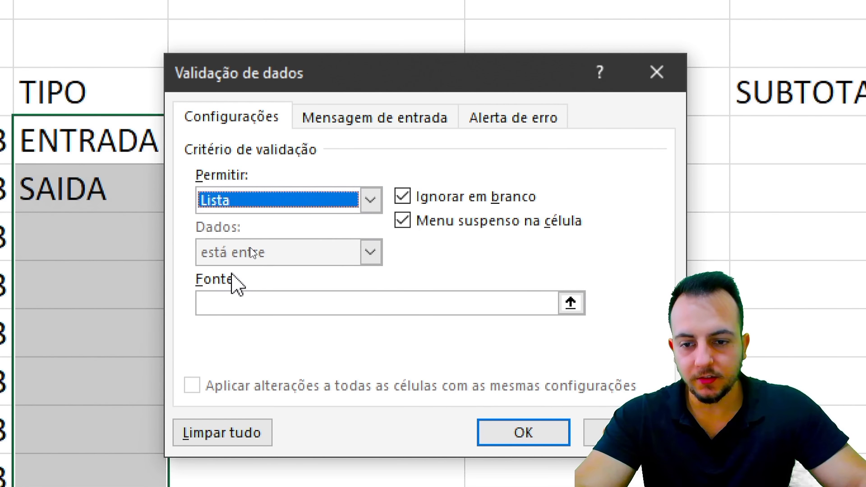
Set the validation list source to ENTRADA;SAIDA and apply it to the selected TIPO cells
{"action": "left_click", "coordinate": [222, 302]}
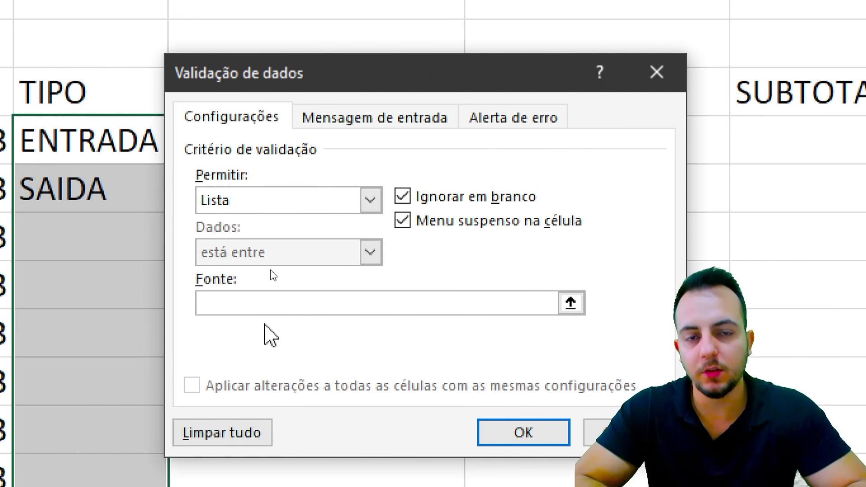
{"action": "type", "text": "ENTRAA"}
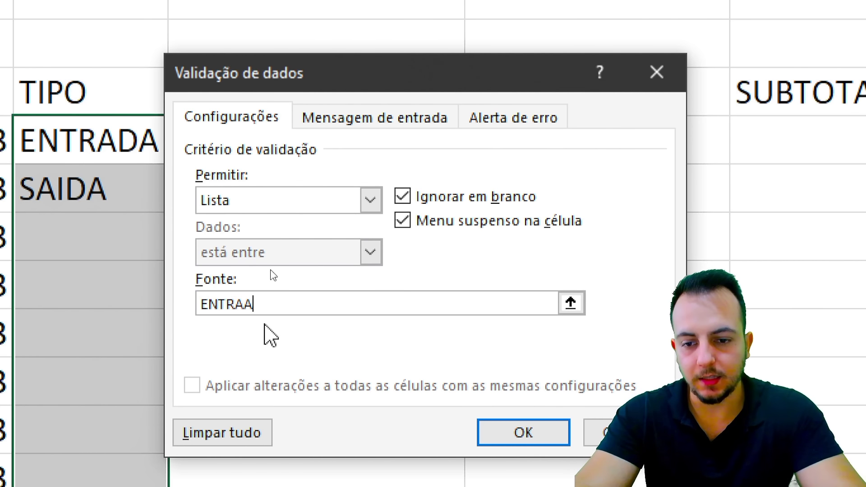
{"action": "key", "text": "BackSpace"}
{"action": "type", "text": "DA;S"}
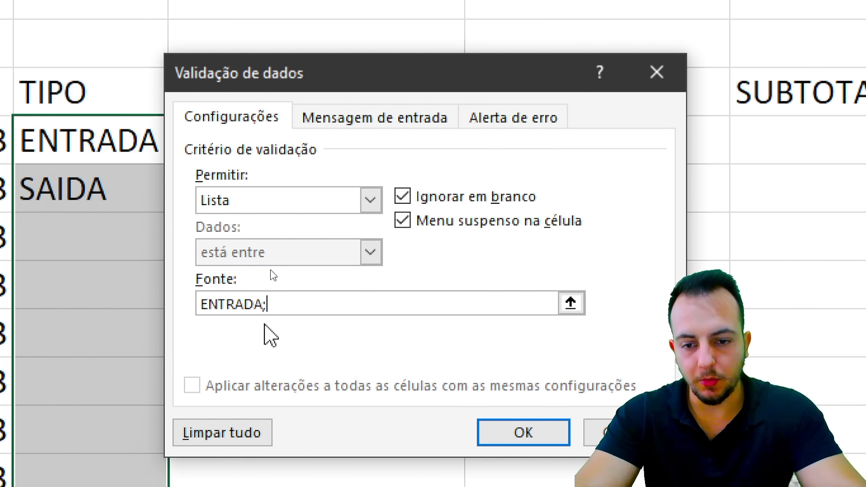
{"action": "type", "text": "AIDA"}
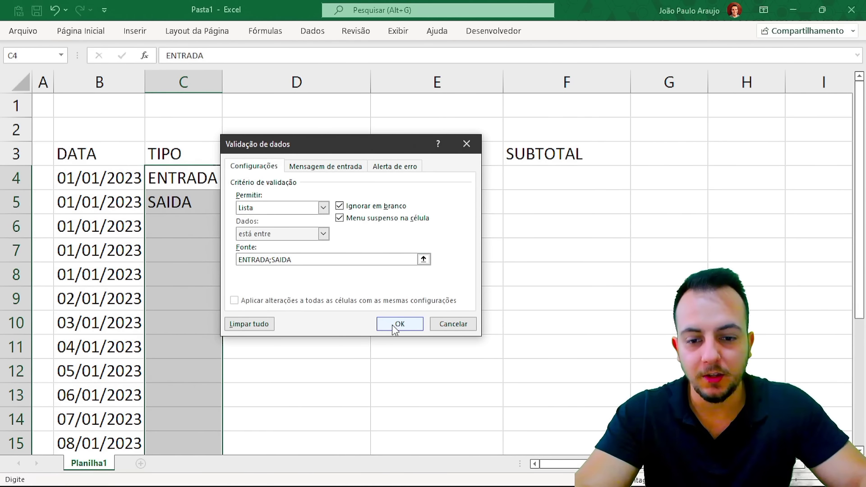
{"action": "left_click", "coordinate": [391, 325]}
Choose ENTRADA from the drop-down list in both C4 and C5
{"action": "left_click", "coordinate": [197, 186]}
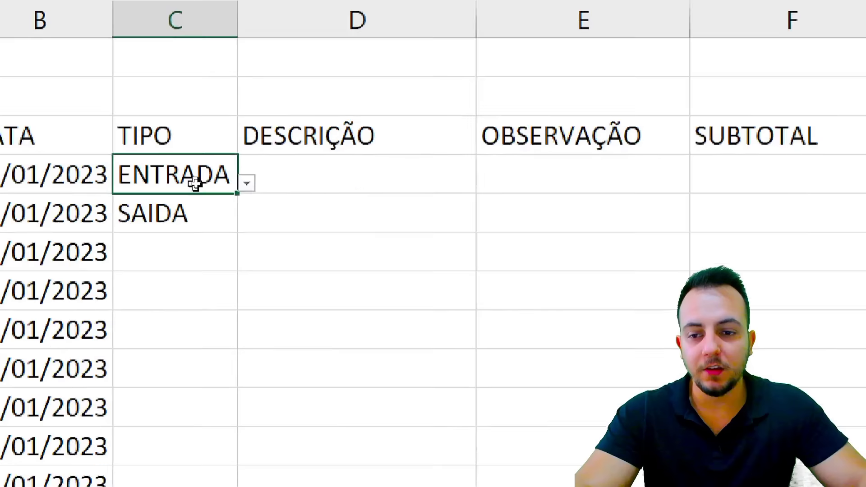
{"action": "left_click", "coordinate": [246, 183]}
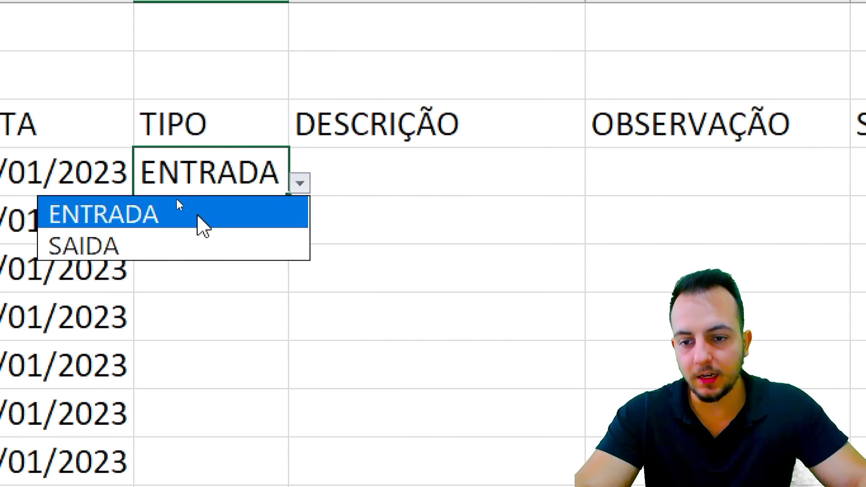
{"action": "left_click", "coordinate": [158, 214]}
{"action": "left_click", "coordinate": [214, 227]}
{"action": "left_click", "coordinate": [300, 231]}
{"action": "left_click", "coordinate": [236, 260]}
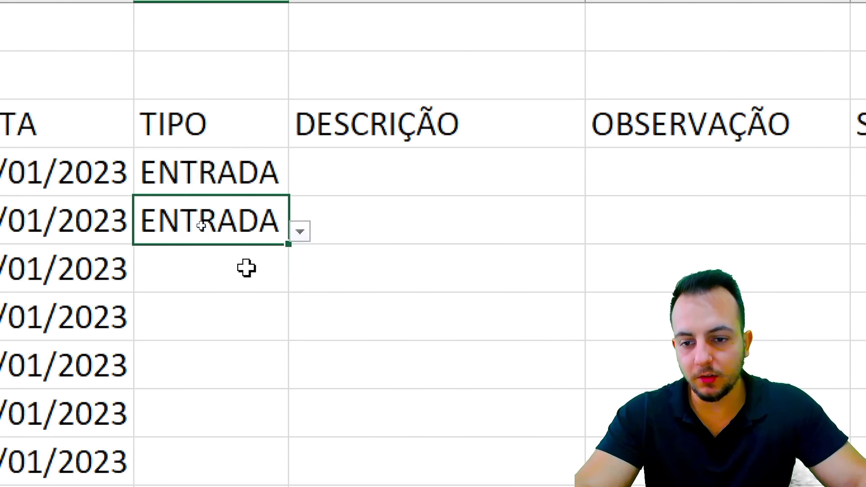
Choose SAIDA in C6, ENTRADA in C7 and SAIDA in C8 from their drop-down lists
{"action": "left_click", "coordinate": [246, 269]}
{"action": "left_click", "coordinate": [297, 280]}
{"action": "left_click", "coordinate": [219, 339]}
{"action": "left_click", "coordinate": [238, 306]}
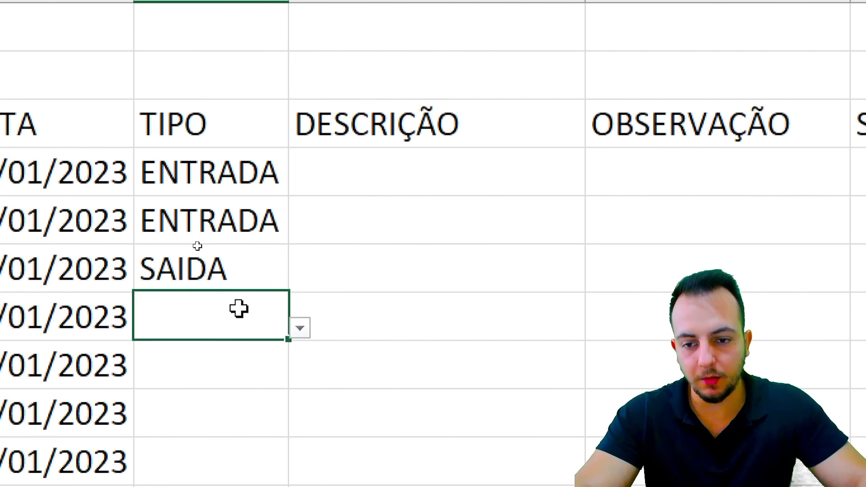
{"action": "left_click", "coordinate": [298, 330]}
{"action": "left_click", "coordinate": [212, 357]}
{"action": "left_click", "coordinate": [277, 359]}
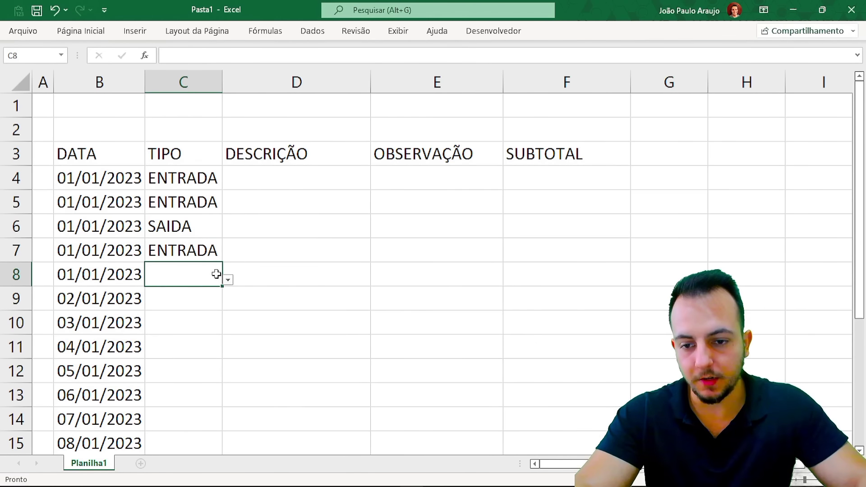
{"action": "left_click", "coordinate": [227, 281]}
{"action": "left_click", "coordinate": [172, 304]}
{"action": "left_click", "coordinate": [278, 180]}
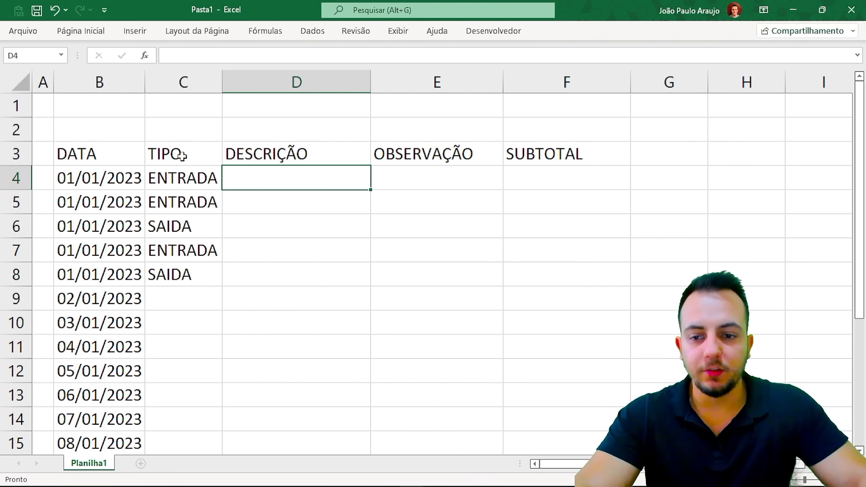
{"action": "left_click_drag", "start_coordinate": [296, 176], "coordinate": [290, 319]}
{"action": "left_click", "coordinate": [299, 185]}
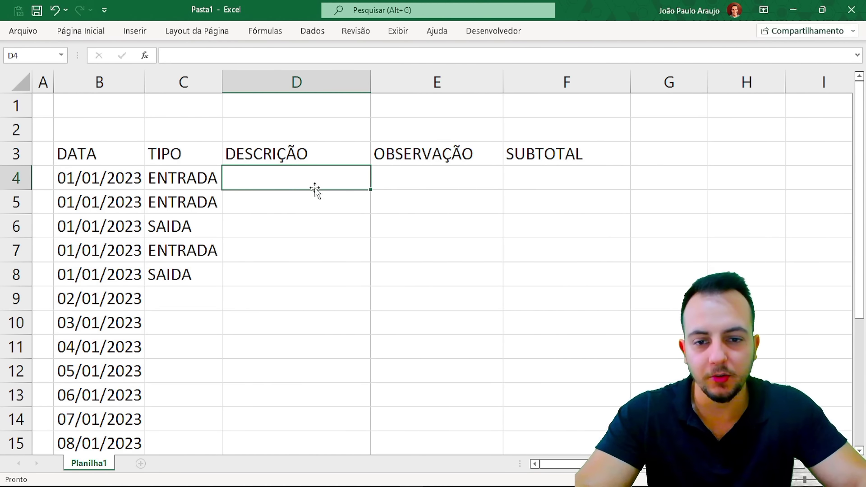
{"action": "left_click_drag", "start_coordinate": [265, 170], "coordinate": [328, 180]}
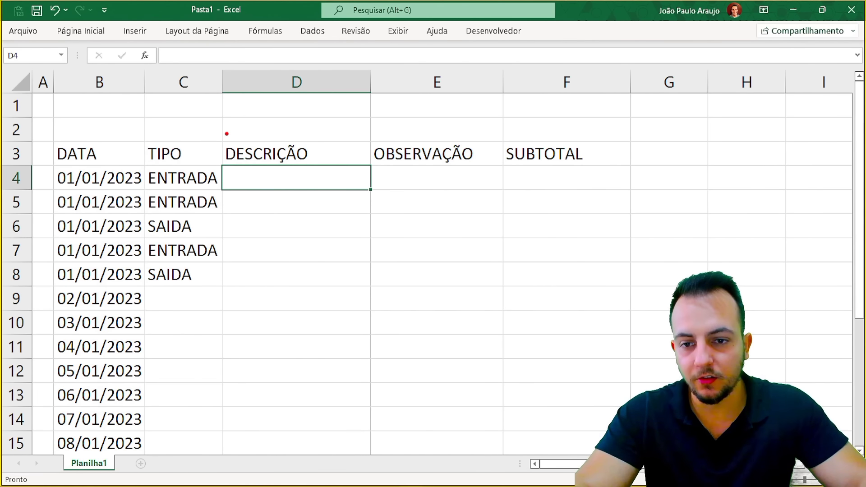
{"action": "left_click_drag", "start_coordinate": [221, 129], "coordinate": [221, 447]}
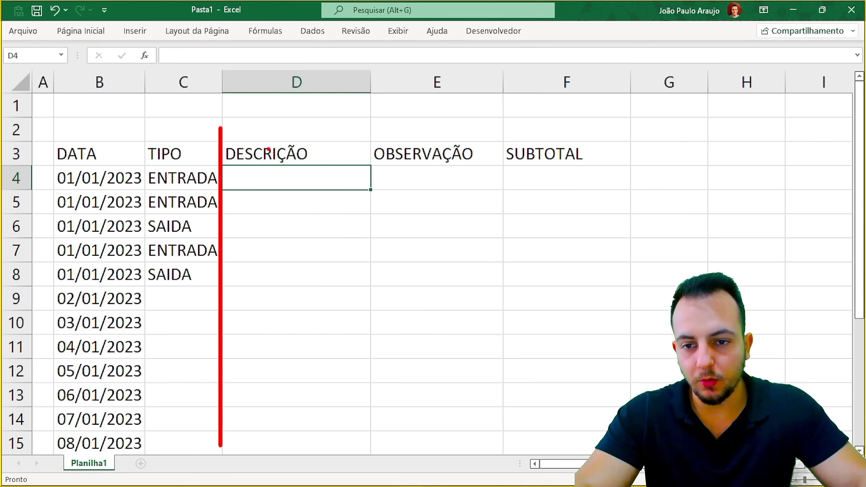
{"action": "mouse_move", "coordinate": [289, 120]}
{"action": "left_mouse_down"}
{"action": "mouse_move", "coordinate": [229, 140]}
{"action": "mouse_move", "coordinate": [310, 111]}
{"action": "left_mouse_up"}
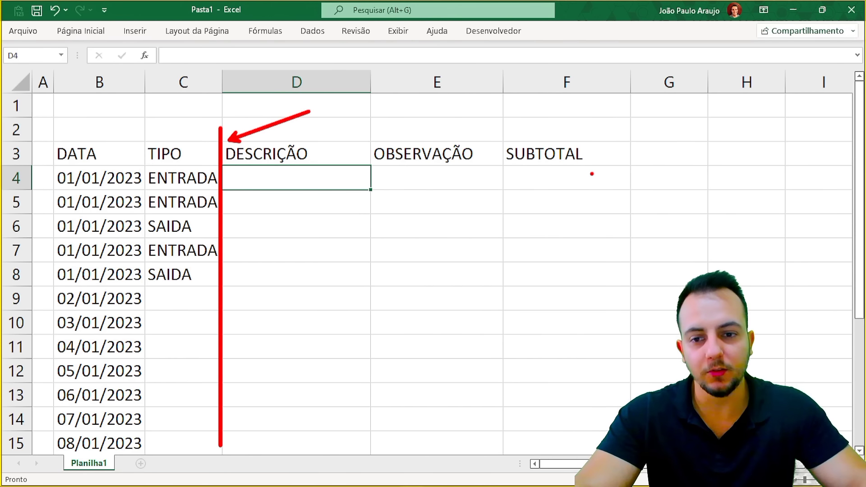
{"action": "key", "text": "Escape"}
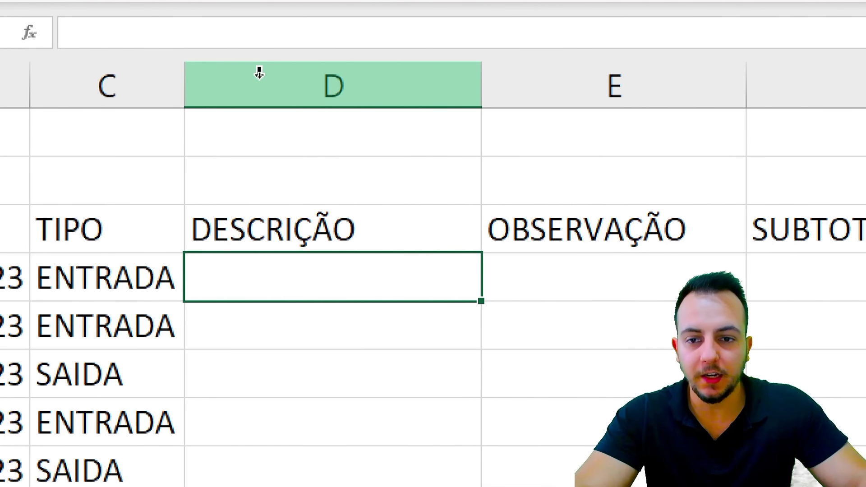
Insert a new column before DESCRIÇÃO and enter the heading VALOR in D3
{"action": "left_click", "coordinate": [260, 72]}
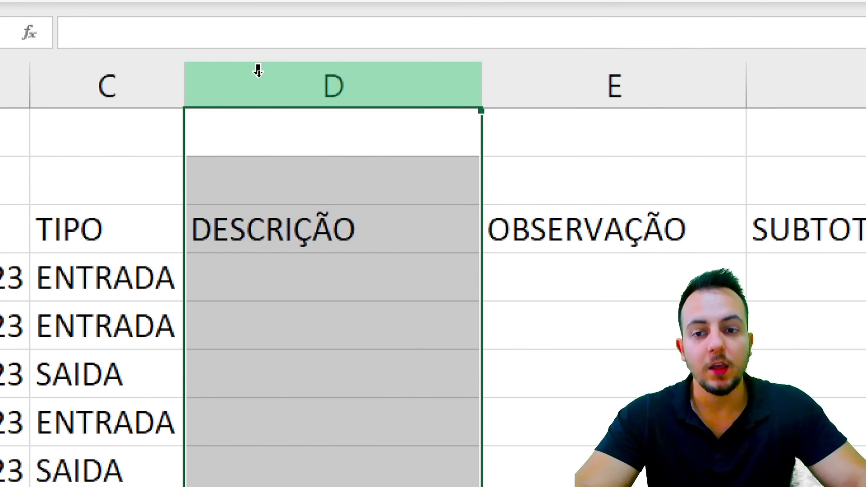
{"action": "right_click", "coordinate": [261, 81]}
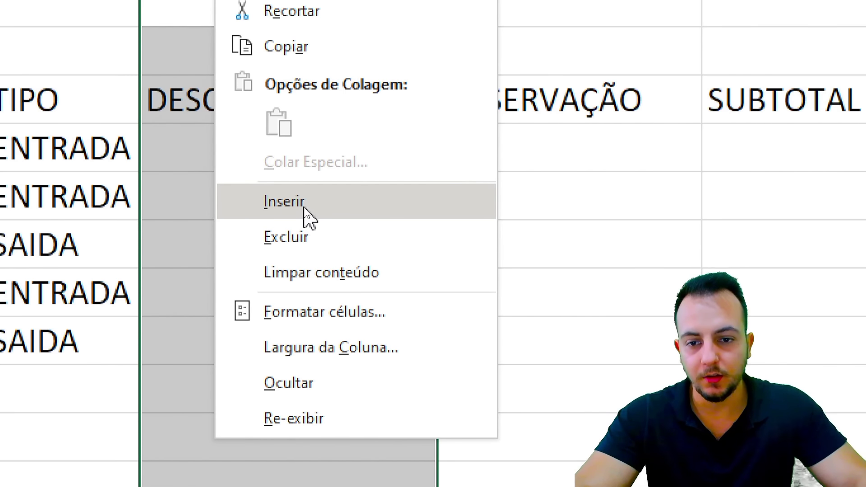
{"action": "left_click", "coordinate": [305, 209]}
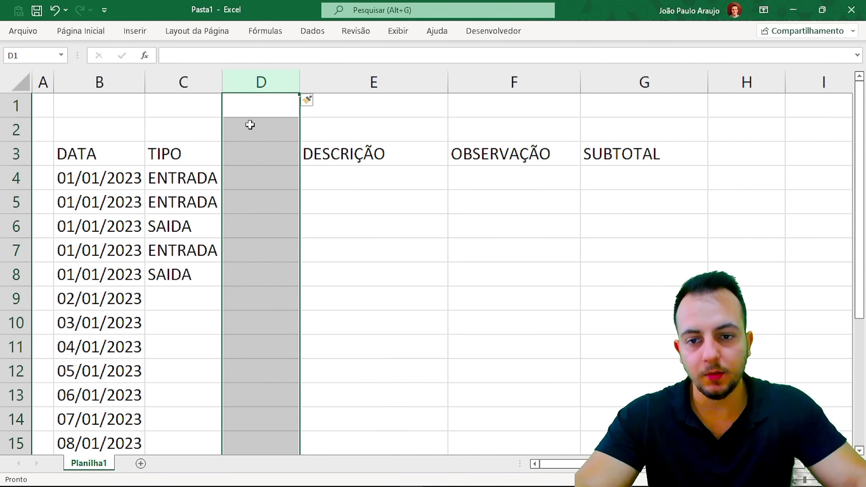
{"action": "mouse_move", "coordinate": [268, 152]}
{"action": "left_mouse_down"}
{"action": "mouse_move", "coordinate": [243, 310]}
{"action": "mouse_move", "coordinate": [260, 422]}
{"action": "mouse_move", "coordinate": [257, 178]}
{"action": "mouse_move", "coordinate": [269, 154]}
{"action": "left_mouse_up"}
{"action": "type", "text": "VALOR"}
{"action": "key", "text": "Return"}
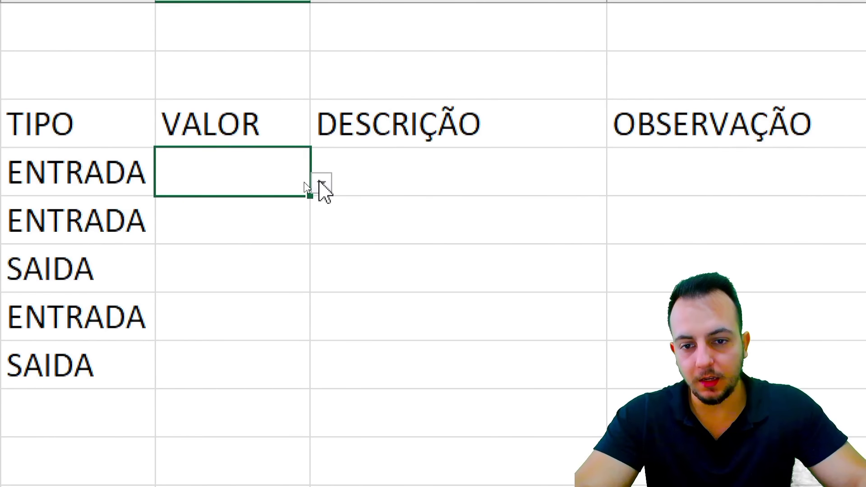
Remove the inherited ENTRADA/SAIDA drop-down list from D4 to D20 by pasting the blank cell D2 over them
{"action": "left_click", "coordinate": [321, 183]}
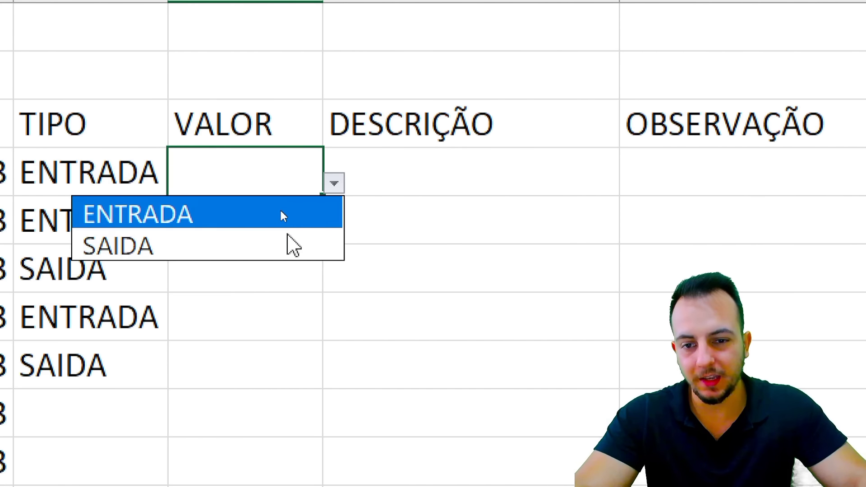
{"action": "key", "text": "Escape"}
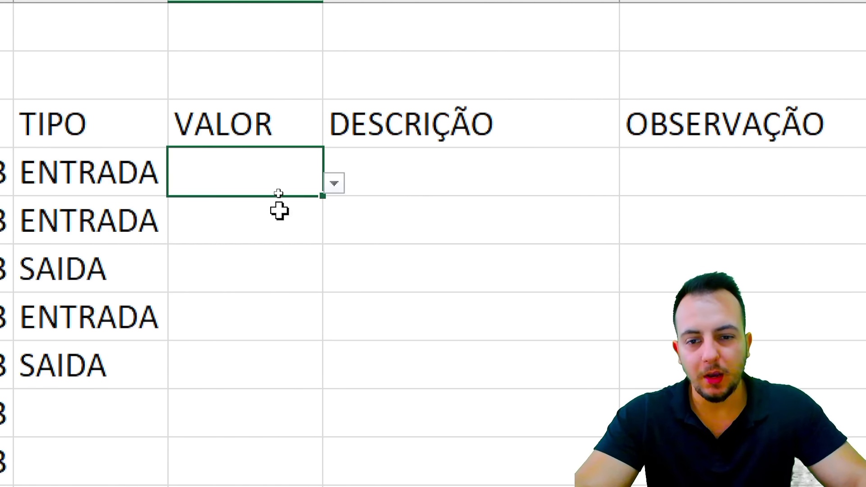
{"action": "left_click", "coordinate": [293, 68]}
{"action": "left_click", "coordinate": [292, 60]}
{"action": "left_click", "coordinate": [279, 103]}
{"action": "key", "text": "ctrl+c"}
{"action": "left_click_drag", "start_coordinate": [269, 182], "coordinate": [254, 486]}
{"action": "left_click_drag", "start_coordinate": [254, 363], "coordinate": [286, 356]}
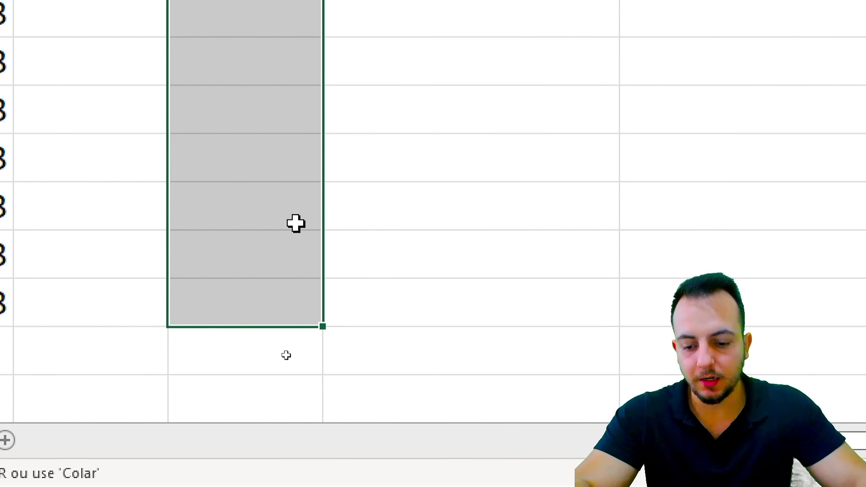
{"action": "scroll", "coordinate": [286, 357], "scroll_direction": "up", "scroll_amount": 1}
{"action": "key", "text": "ctrl+v"}
{"action": "key", "text": "ctrl"}
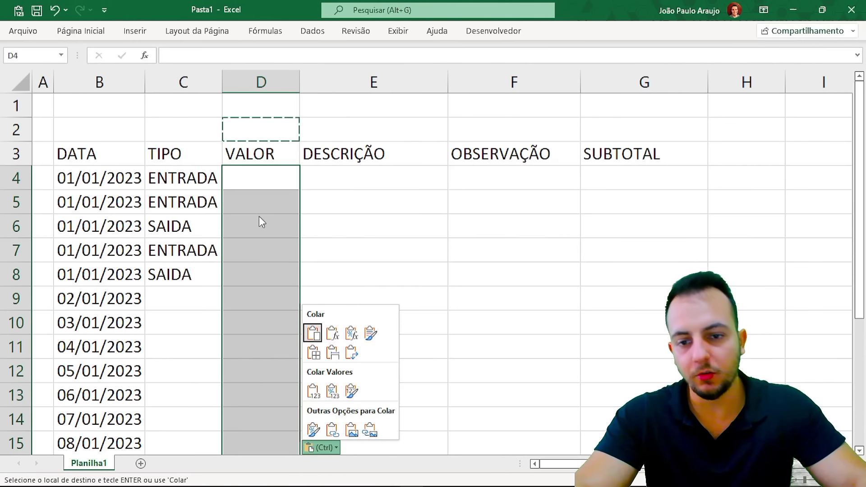
Check cell D4 under VALOR for a remaining drop-down list and end the copy mode
{"action": "left_click", "coordinate": [280, 178]}
{"action": "left_click", "coordinate": [280, 178]}
{"action": "key", "text": "ctrl"}
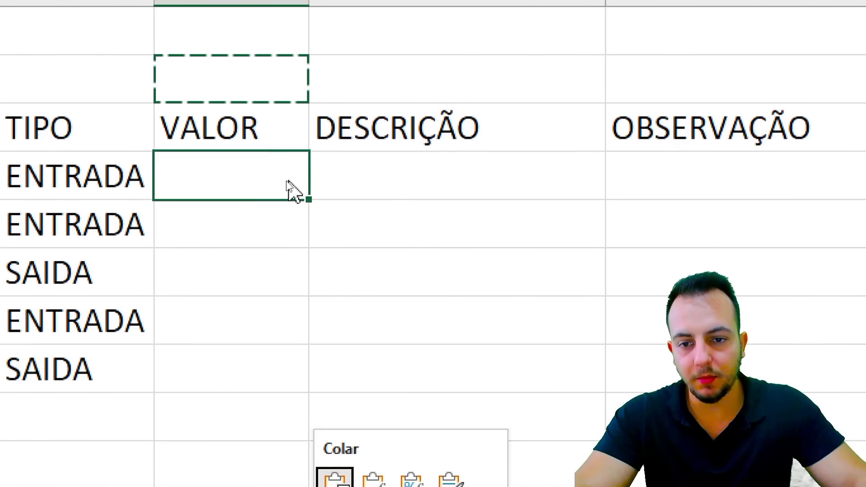
{"action": "left_click", "coordinate": [289, 184]}
{"action": "left_click", "coordinate": [267, 218]}
{"action": "left_click", "coordinate": [306, 185]}
{"action": "left_click", "coordinate": [288, 188]}
{"action": "key", "text": "ctrl"}
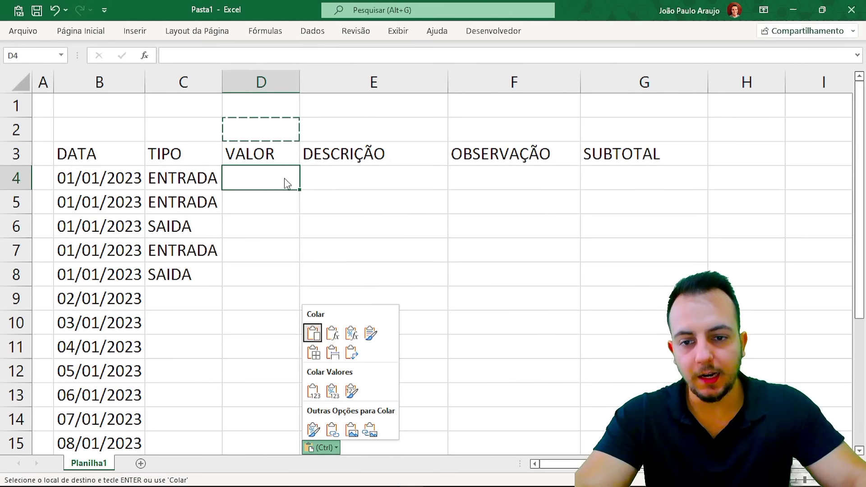
{"action": "key", "text": "Escape"}
{"action": "key", "text": "Escape"}
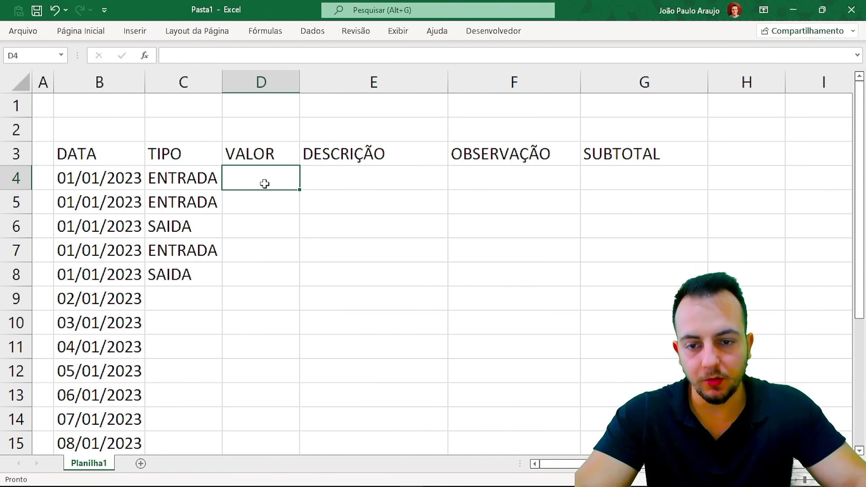
Set the data validation of cells D4 to D12 under VALOR to allow Qualquer valor
{"action": "left_click_drag", "start_coordinate": [265, 184], "coordinate": [264, 372]}
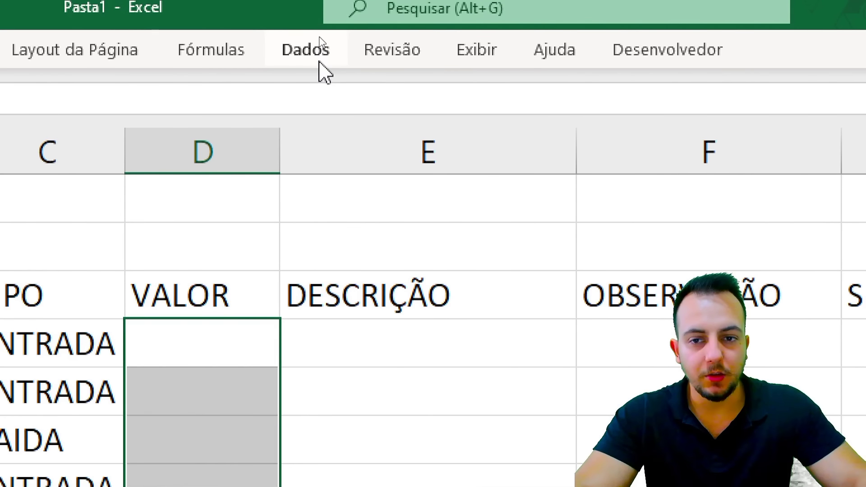
{"action": "left_click", "coordinate": [318, 50]}
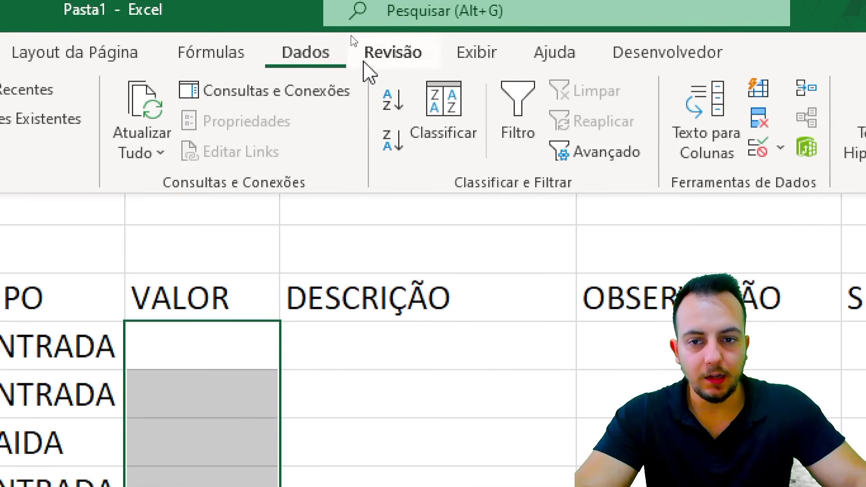
{"action": "left_click", "coordinate": [590, 149]}
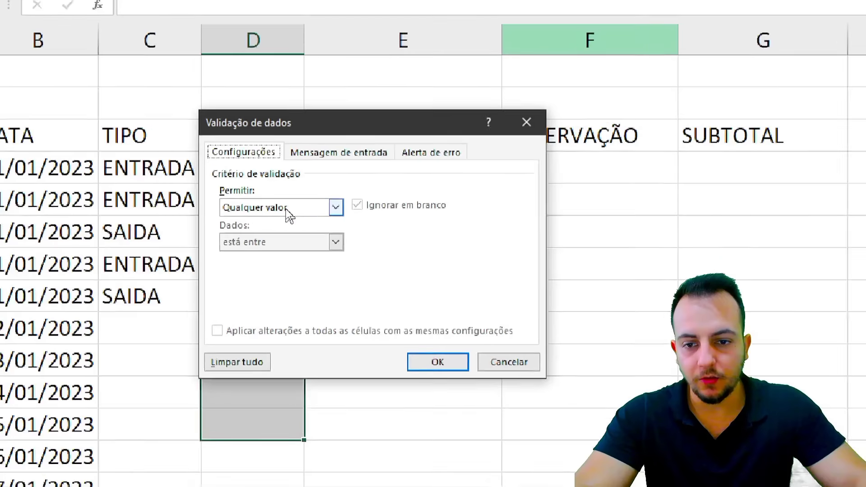
{"action": "left_click", "coordinate": [286, 208]}
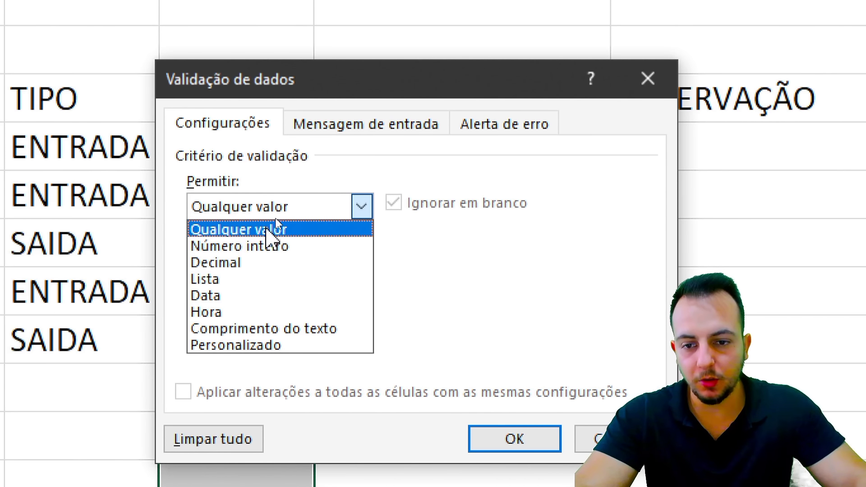
{"action": "left_click", "coordinate": [249, 230]}
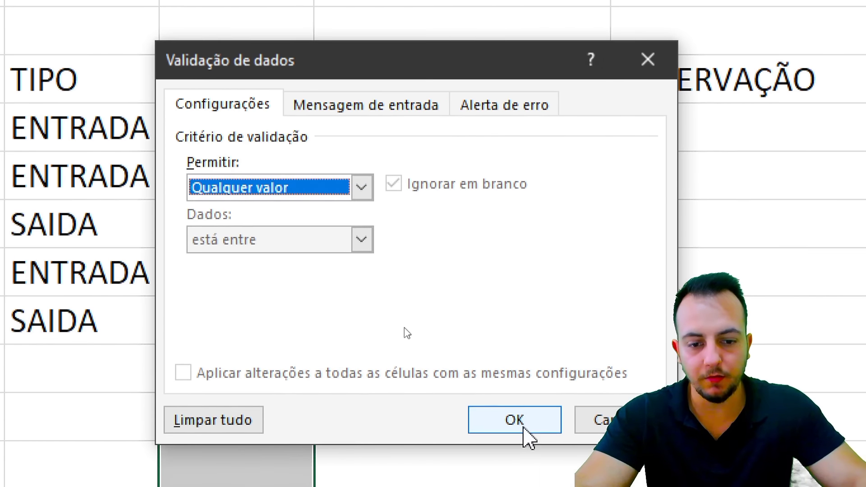
{"action": "left_click", "coordinate": [519, 441]}
{"action": "left_click", "coordinate": [248, 123]}
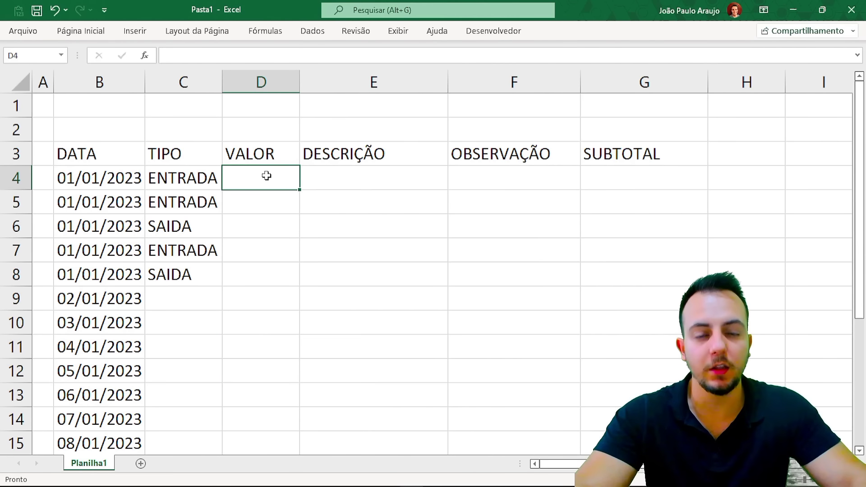
Enter the values 100 in D4 and 200 in D5 for the two ENTRADA rows
{"action": "left_click", "coordinate": [116, 179]}
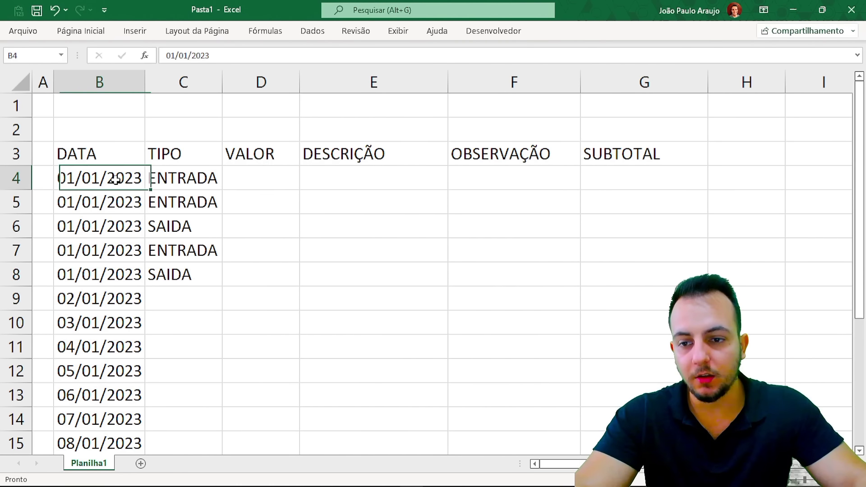
{"action": "left_click_drag", "start_coordinate": [115, 179], "coordinate": [596, 180]}
{"action": "left_click", "coordinate": [277, 181]}
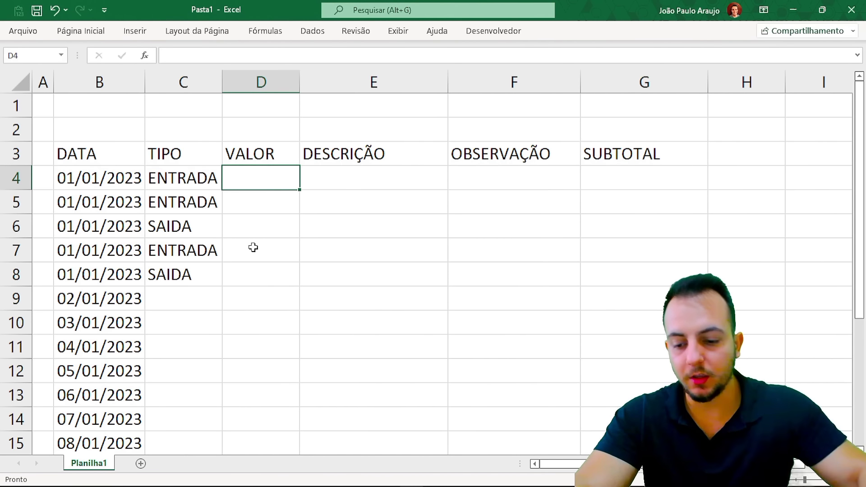
{"action": "type", "text": "100"}
{"action": "key", "text": "Return"}
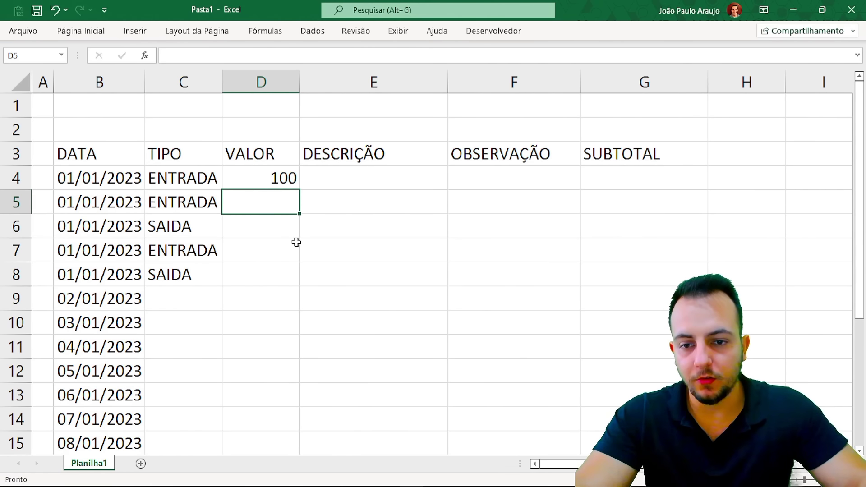
{"action": "type", "text": "200"}
{"action": "key", "text": "Return"}
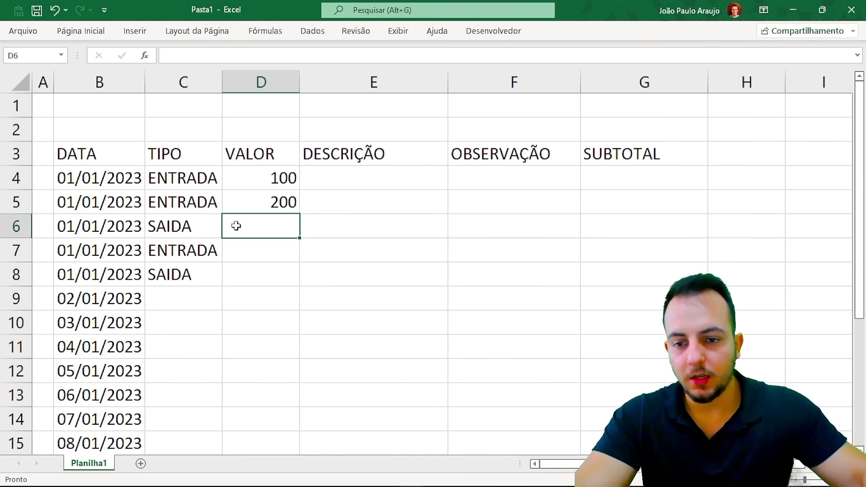
Enter 150 in D6, 300 in D7 and 200 in D8 in the VALOR column
{"action": "left_click", "coordinate": [126, 226]}
{"action": "left_click_drag", "start_coordinate": [161, 221], "coordinate": [634, 219]}
{"action": "left_click", "coordinate": [263, 224]}
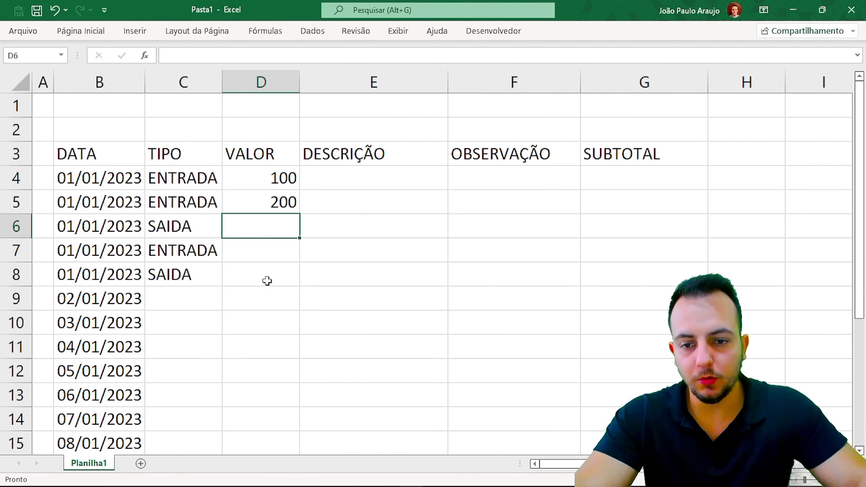
{"action": "type", "text": "150"}
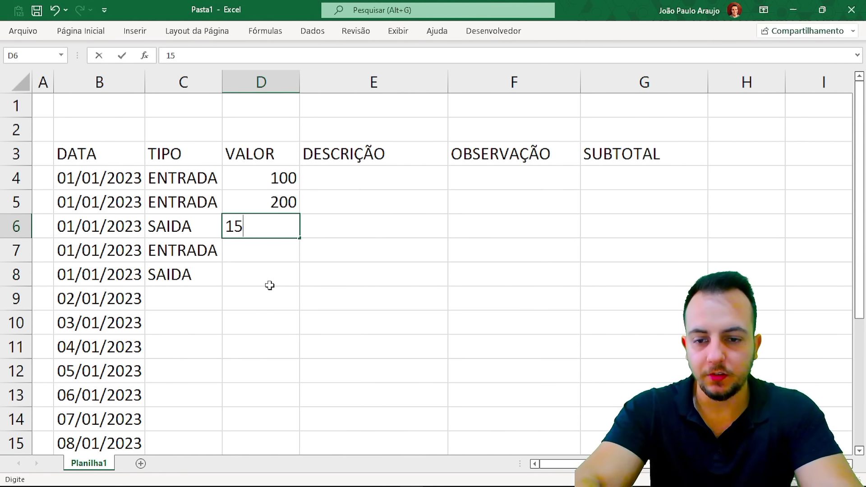
{"action": "key", "text": "Return"}
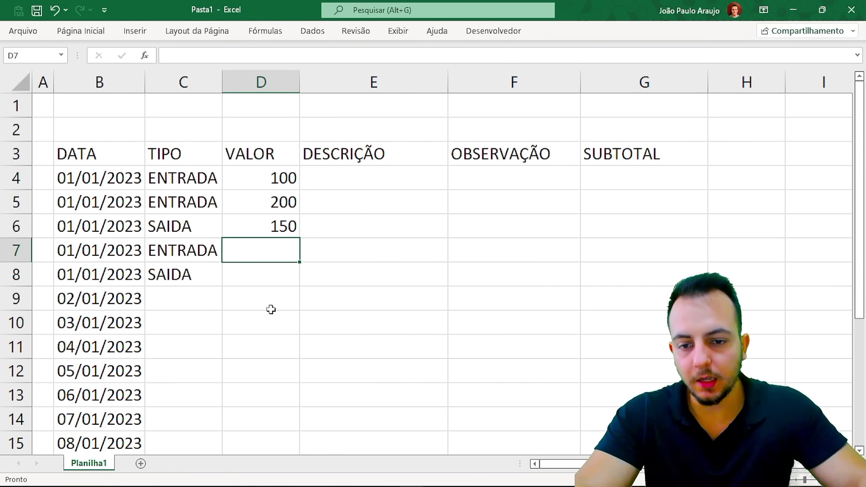
{"action": "type", "text": "300"}
{"action": "key", "text": "Return"}
{"action": "type", "text": "2"}
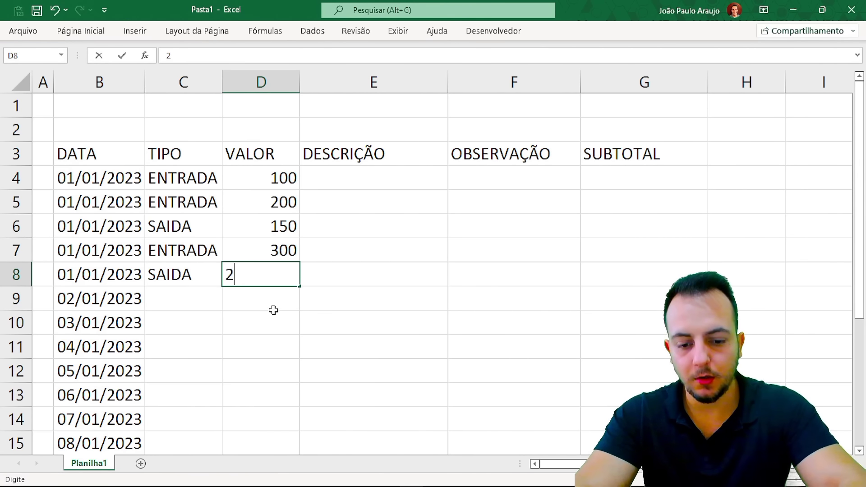
{"action": "type", "text": "00"}
{"action": "key", "text": "Return"}
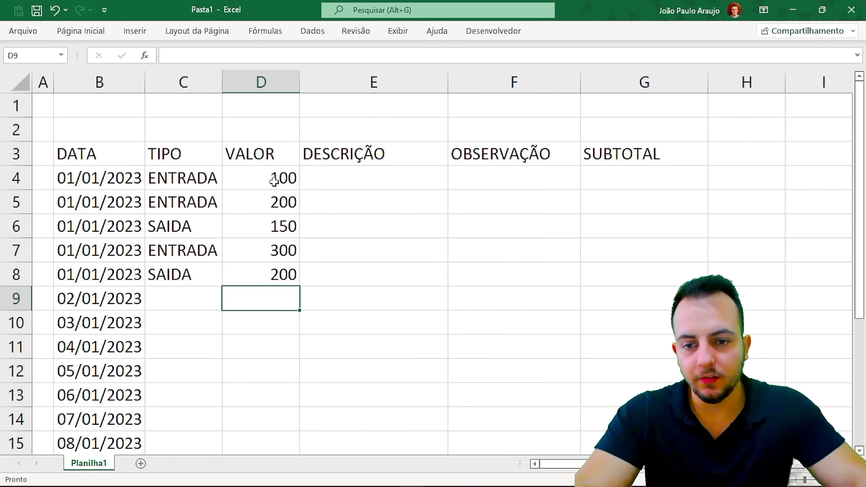
{"action": "left_click_drag", "start_coordinate": [280, 179], "coordinate": [269, 332]}
{"action": "left_click", "coordinate": [269, 303]}
{"action": "left_click", "coordinate": [266, 184]}
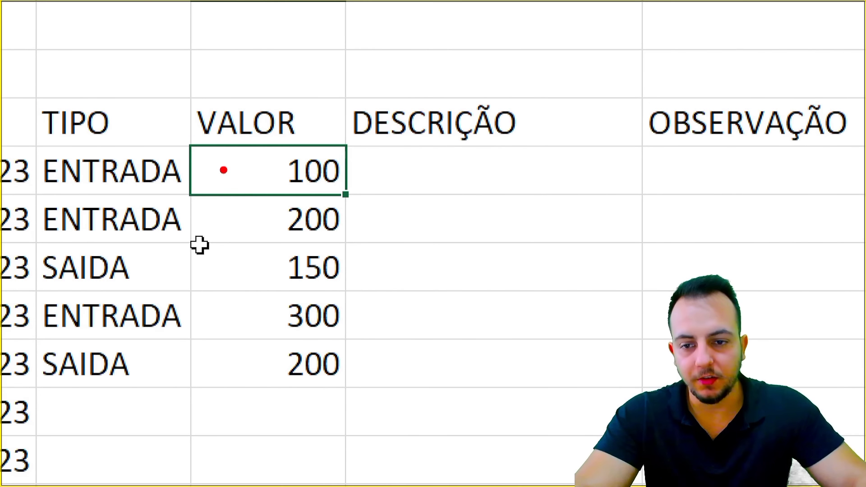
{"action": "mouse_move", "coordinate": [212, 158]}
{"action": "left_mouse_down"}
{"action": "mouse_move", "coordinate": [207, 193]}
{"action": "mouse_move", "coordinate": [239, 194]}
{"action": "left_mouse_up"}
{"action": "left_click_drag", "start_coordinate": [262, 160], "coordinate": [235, 195]}
{"action": "mouse_move", "coordinate": [239, 147]}
{"action": "left_mouse_down"}
{"action": "mouse_move", "coordinate": [238, 199]}
{"action": "mouse_move", "coordinate": [255, 189]}
{"action": "left_mouse_up"}
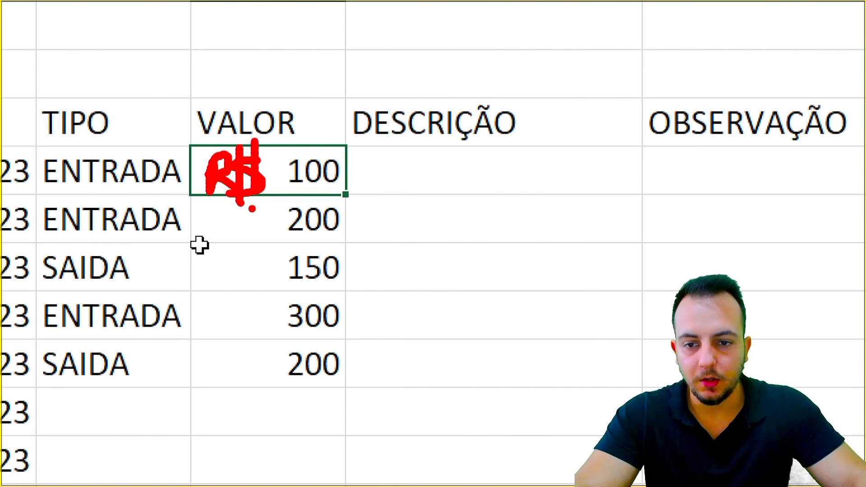
{"action": "left_click_drag", "start_coordinate": [204, 218], "coordinate": [396, 182]}
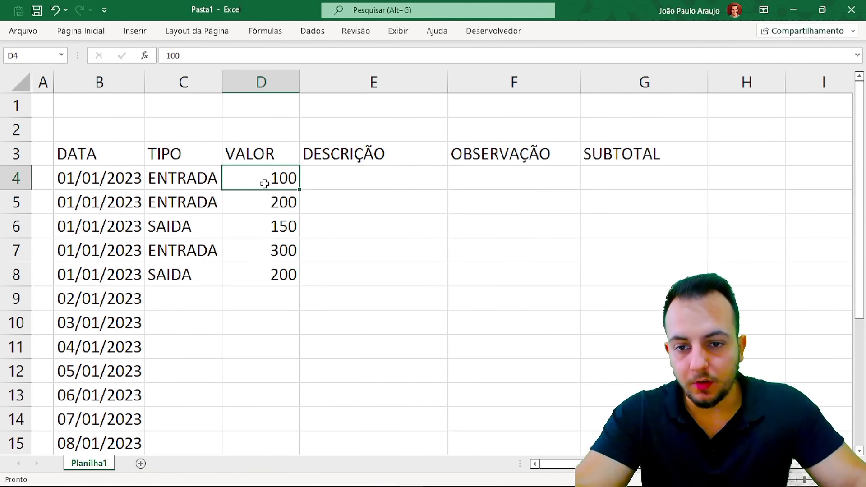
Apply the Contábil number format in R$ to the VALOR cells from D4 downward
{"action": "mouse_move", "coordinate": [265, 184]}
{"action": "left_mouse_down"}
{"action": "mouse_move", "coordinate": [267, 480]}
{"action": "mouse_move", "coordinate": [265, 418]}
{"action": "left_mouse_up"}
{"action": "scroll", "coordinate": [267, 335], "scroll_direction": "up", "scroll_amount": 2}
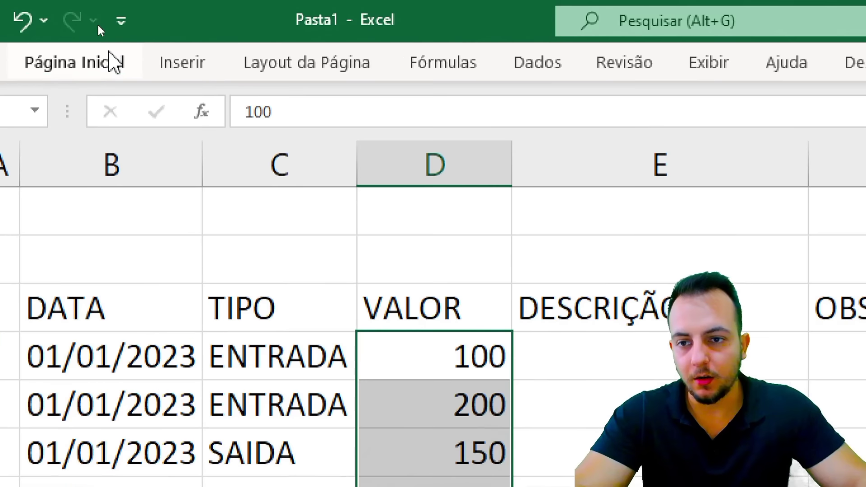
{"action": "left_click", "coordinate": [98, 27]}
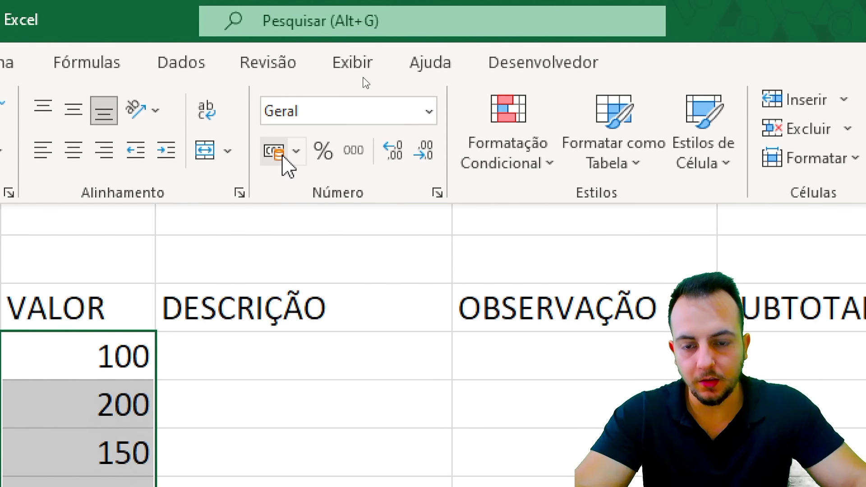
{"action": "left_click", "coordinate": [283, 157]}
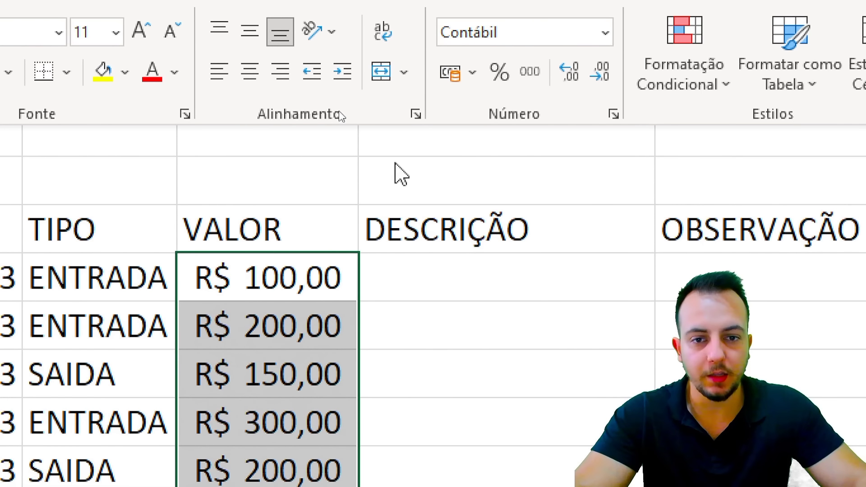
{"action": "left_click", "coordinate": [473, 72]}
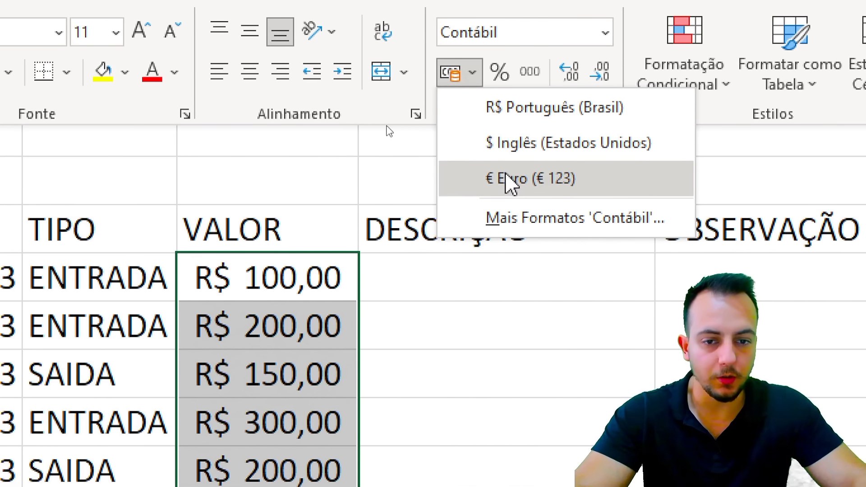
{"action": "left_click", "coordinate": [472, 74]}
{"action": "left_click", "coordinate": [473, 76]}
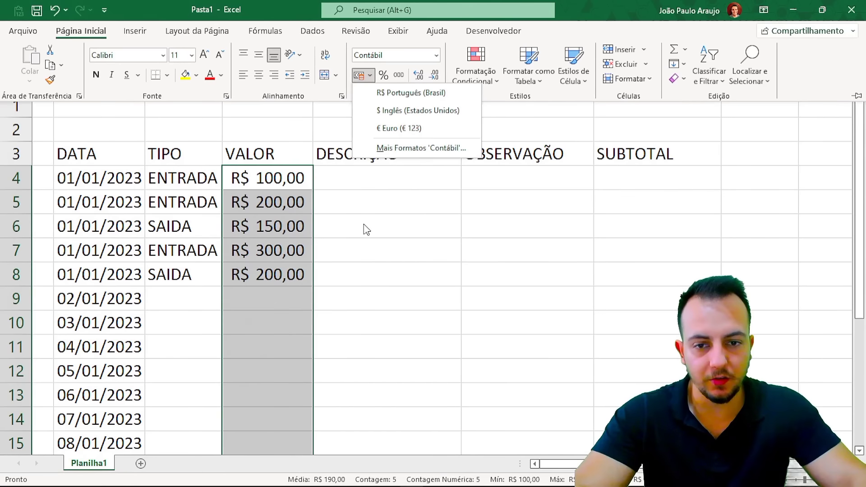
{"action": "left_click", "coordinate": [453, 362]}
{"action": "left_click", "coordinate": [423, 305]}
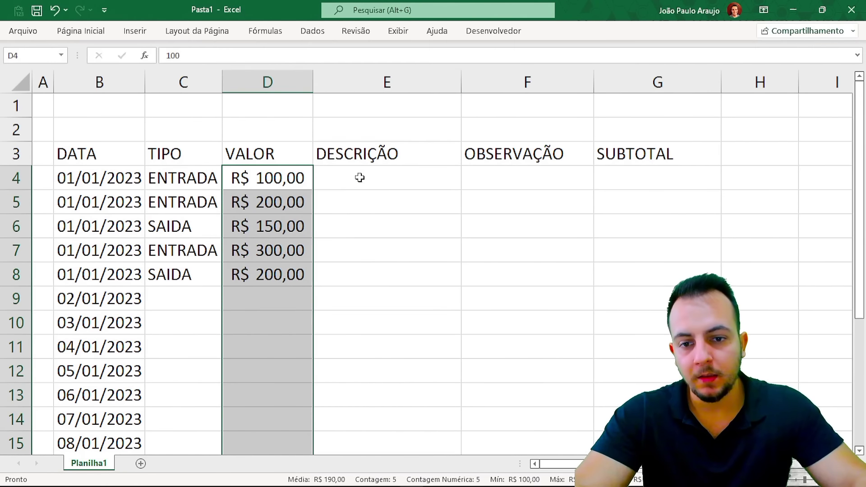
Enter the description CLIENTE TIJOLOS 123 in E4 for the first ENTRADA row
{"action": "left_click", "coordinate": [360, 178]}
{"action": "left_click_drag", "start_coordinate": [115, 178], "coordinate": [644, 187]}
{"action": "left_click", "coordinate": [364, 187]}
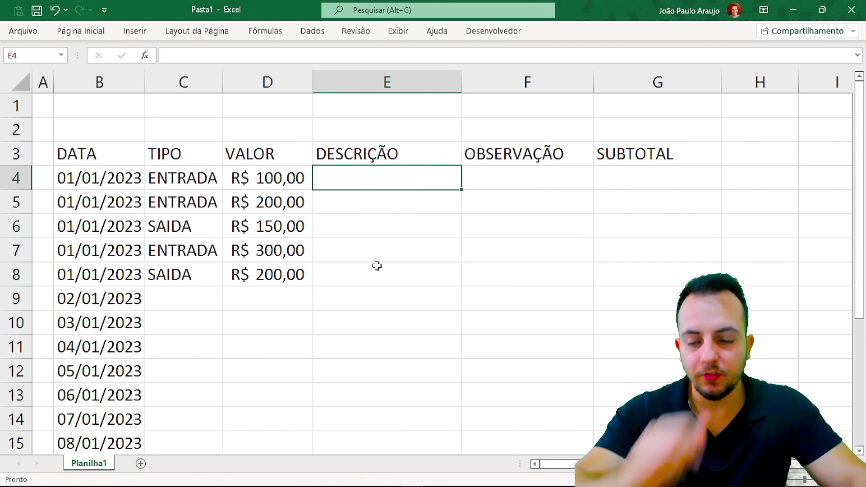
{"action": "type", "text": "CL "}
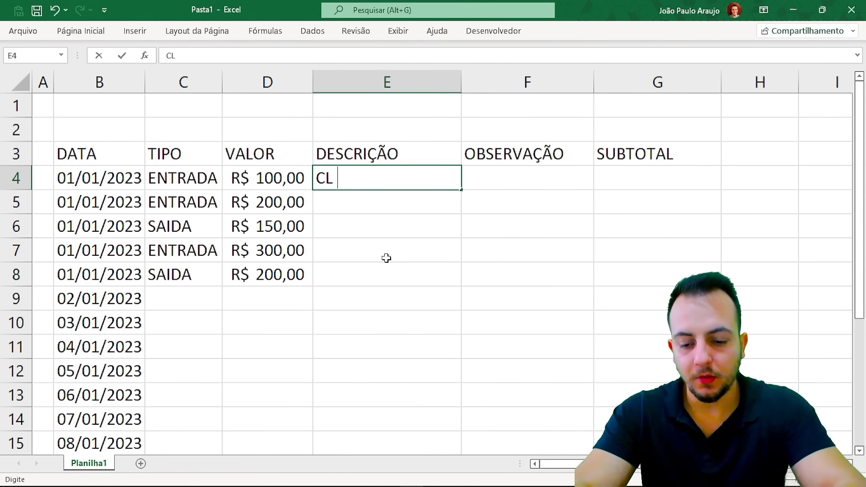
{"action": "type", "text": "IENTE"}
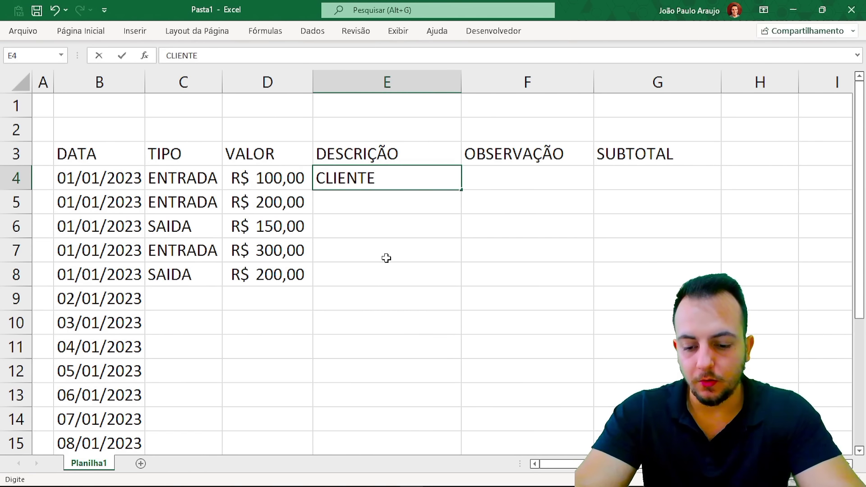
{"action": "type", "text": "TIJOLO"}
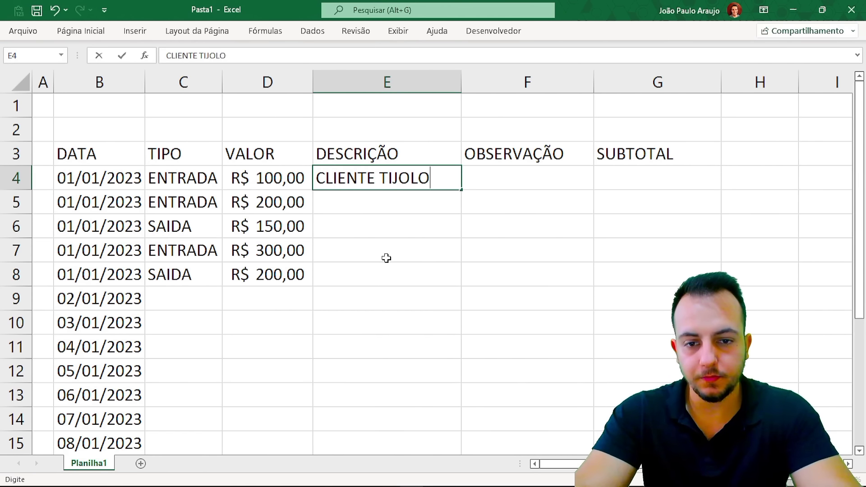
{"action": "type", "text": "S 123"}
{"action": "key", "text": "Return"}
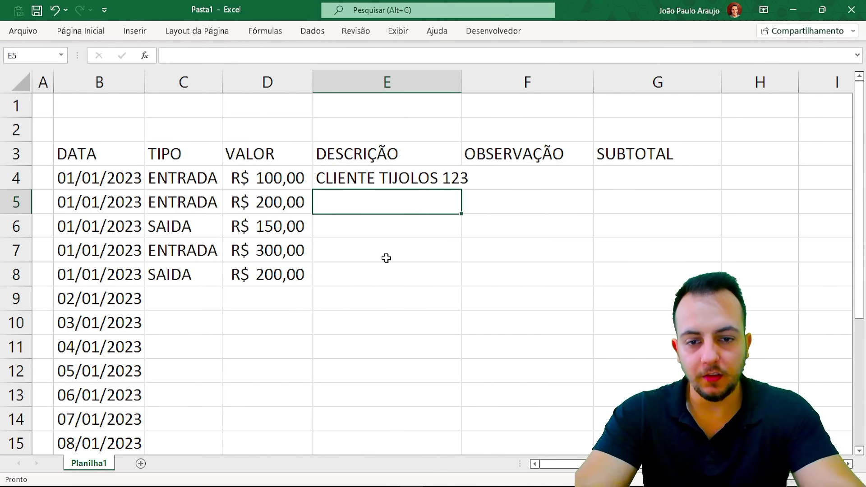
{"action": "left_click_drag", "start_coordinate": [128, 176], "coordinate": [399, 177]}
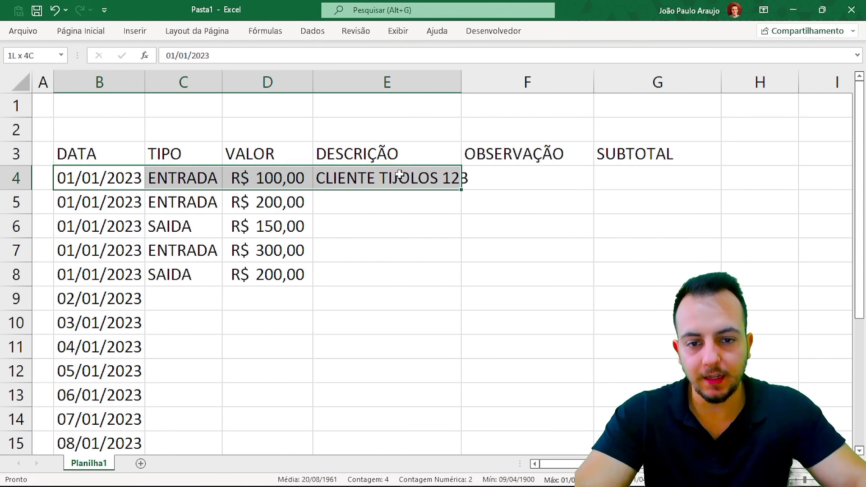
{"action": "left_click", "coordinate": [481, 189]}
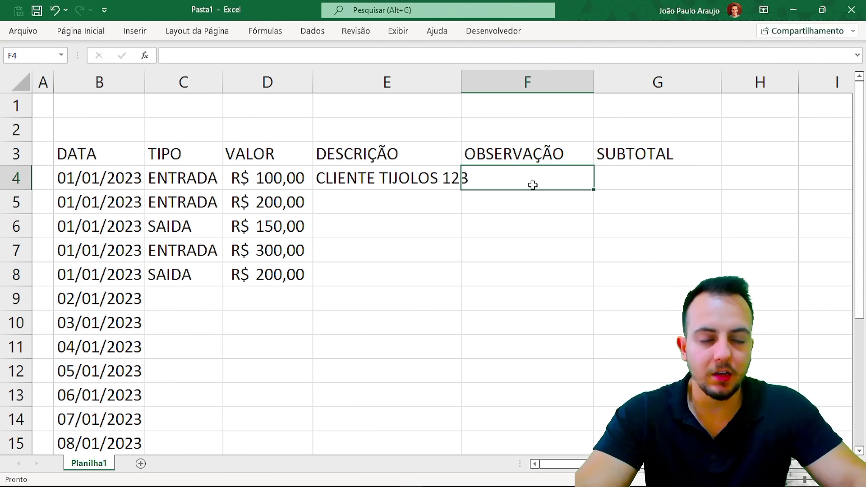
{"action": "left_click_drag", "start_coordinate": [390, 177], "coordinate": [379, 371]}
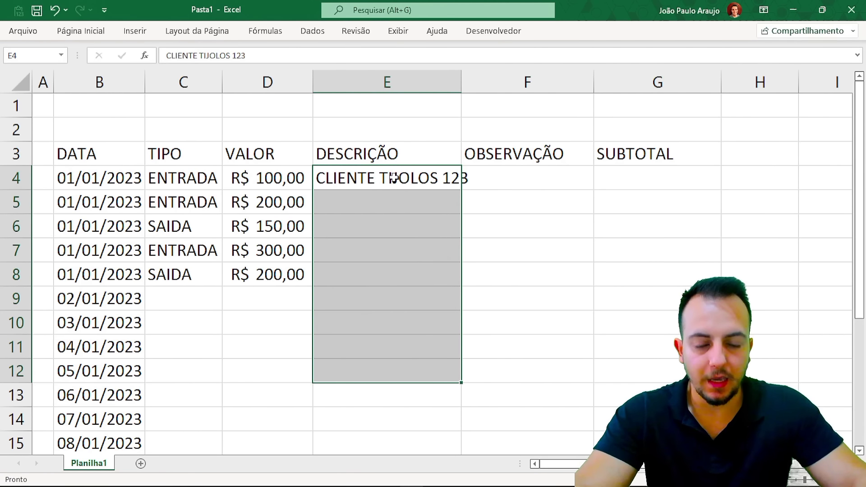
{"action": "left_click_drag", "start_coordinate": [385, 177], "coordinate": [378, 400]}
{"action": "left_click_drag", "start_coordinate": [373, 184], "coordinate": [199, 173]}
{"action": "left_click_drag", "start_coordinate": [192, 223], "coordinate": [325, 218]}
Enter the description CONTA DE LUZ in E6 for the first SAIDA row
{"action": "left_click", "coordinate": [391, 226]}
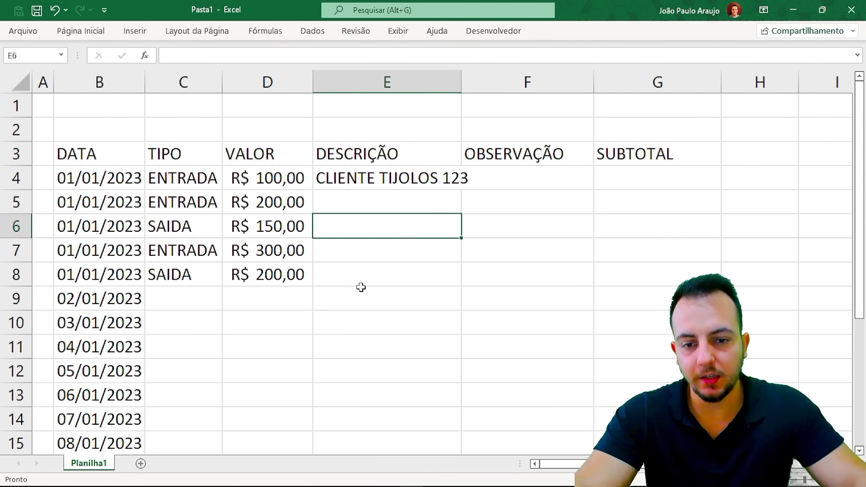
{"action": "type", "text": "BOLETE"}
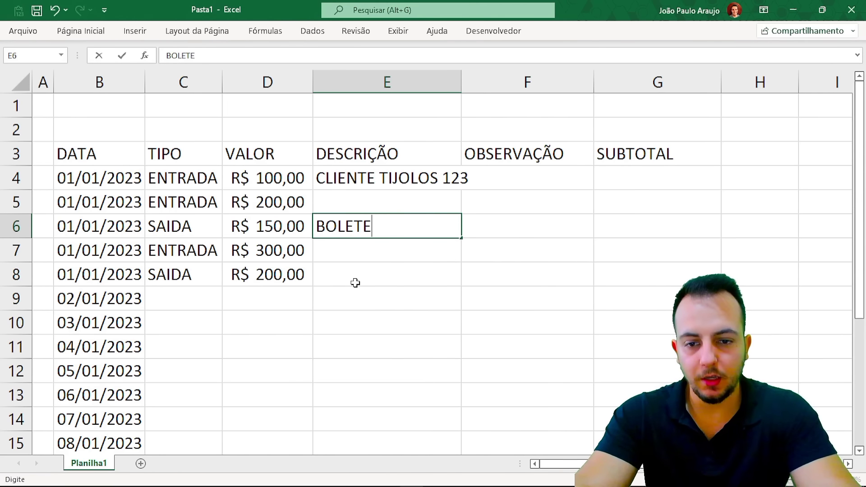
{"action": "key", "text": "Escape"}
{"action": "type", "text": "CONTA DE LUZ"}
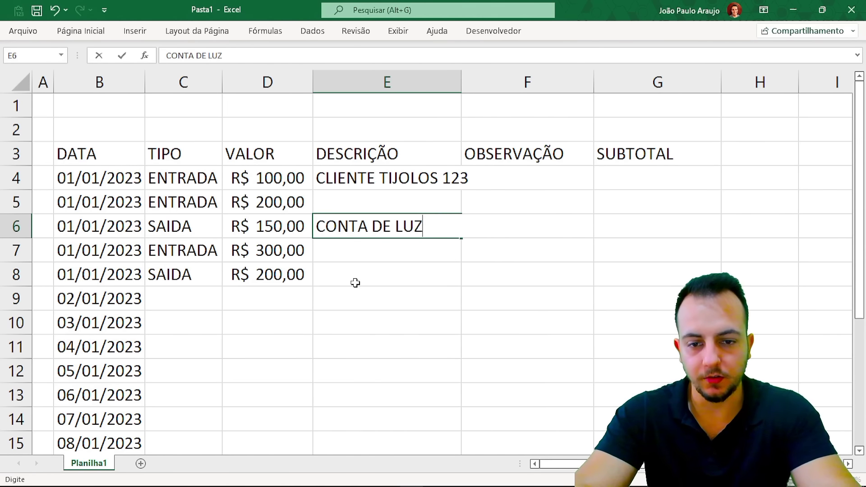
{"action": "key", "text": "Return"}
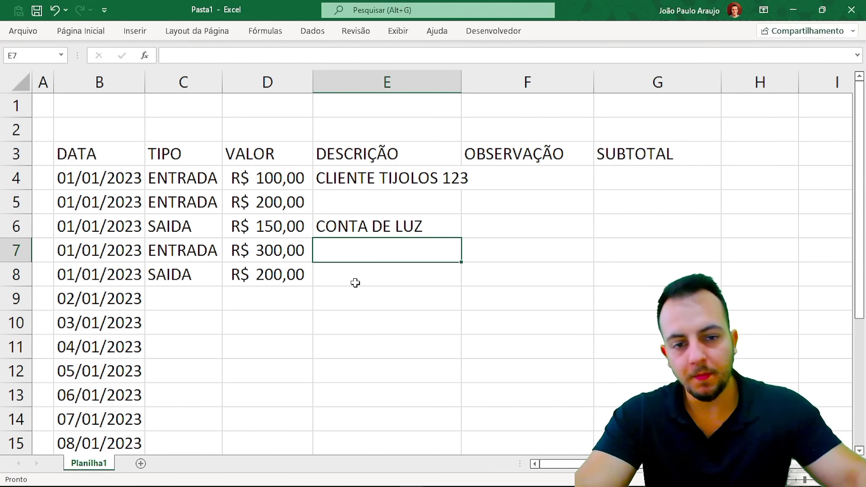
{"action": "left_click", "coordinate": [514, 224]}
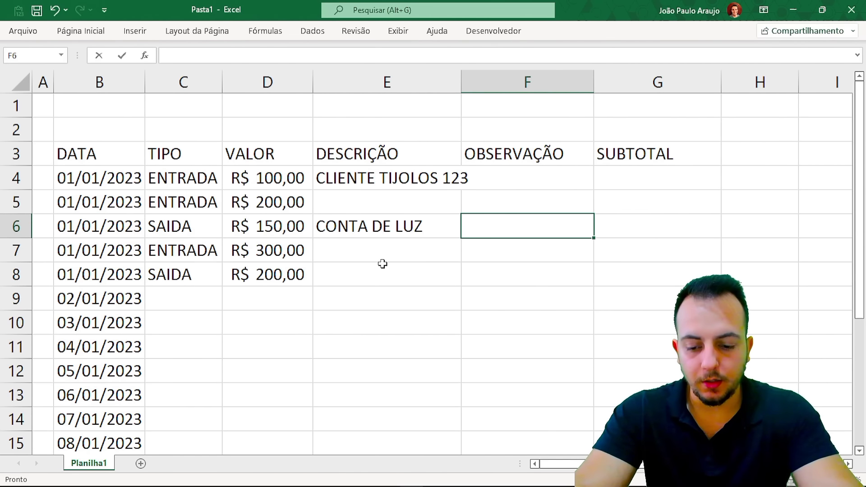
{"action": "type", "text": "CONTA VEIO MAIS CARA,"}
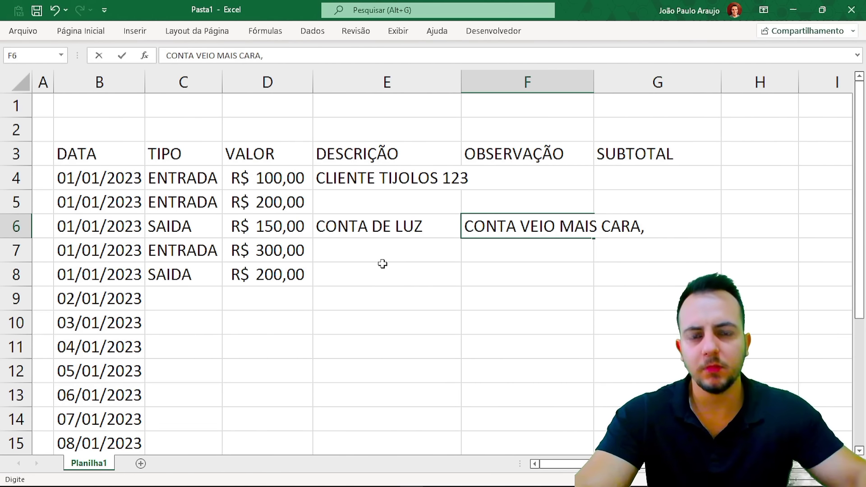
{"action": "key", "text": "Escape"}
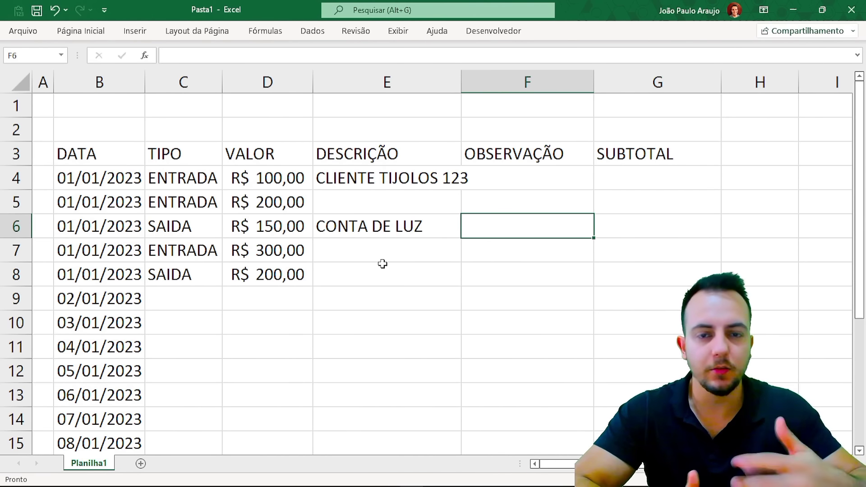
Enter the description CLIENTE BLOCO ABC in E5 for the second ENTRADA row
{"action": "left_click", "coordinate": [351, 196]}
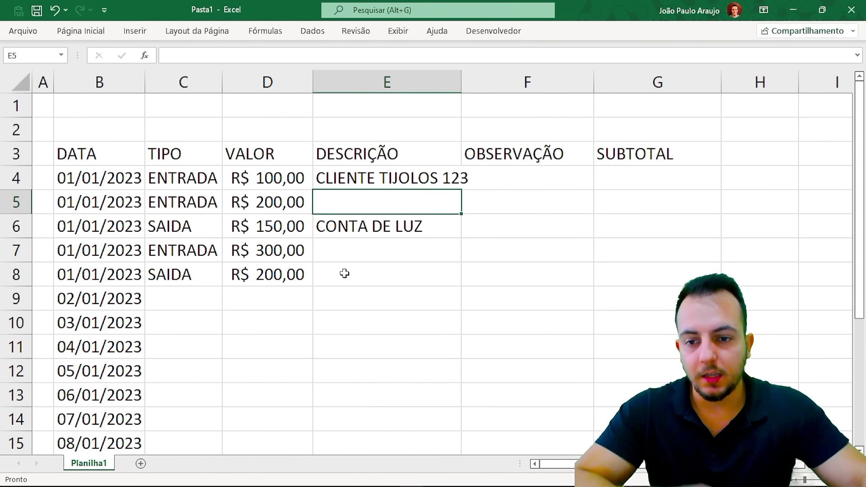
{"action": "left_click_drag", "start_coordinate": [202, 211], "coordinate": [325, 205]}
{"action": "left_click", "coordinate": [327, 204]}
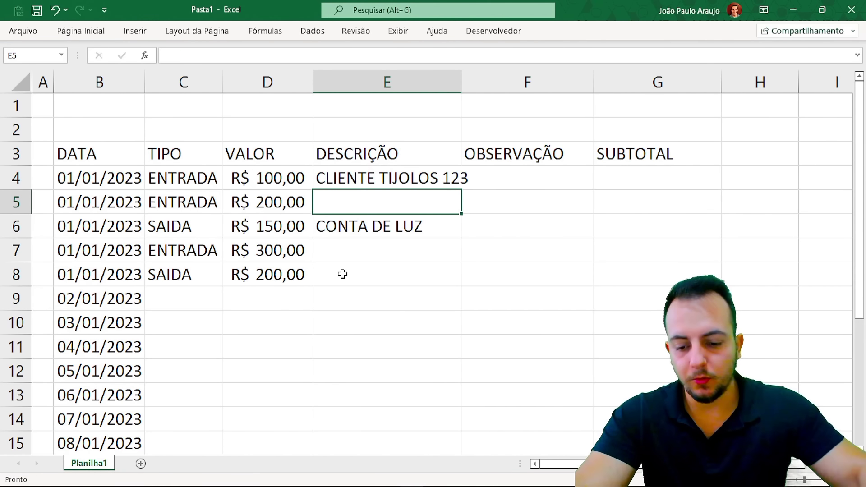
{"action": "type", "text": "CLIENTE "}
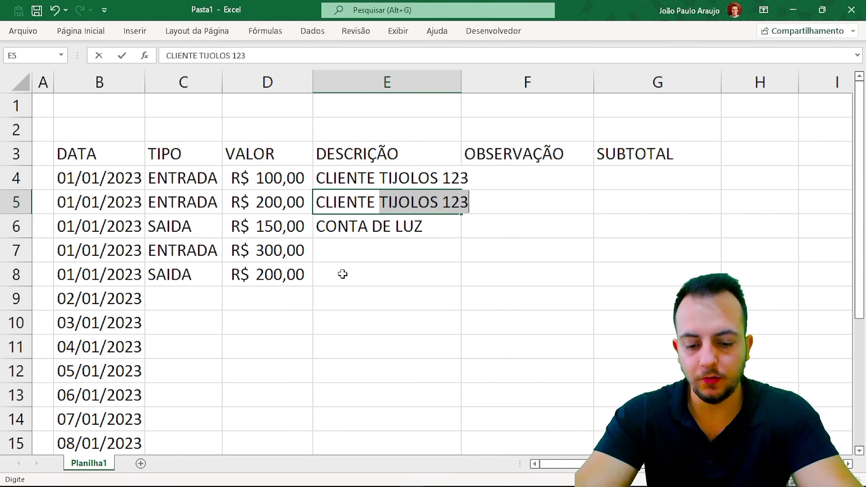
{"action": "type", "text": "BLOCO ABC"}
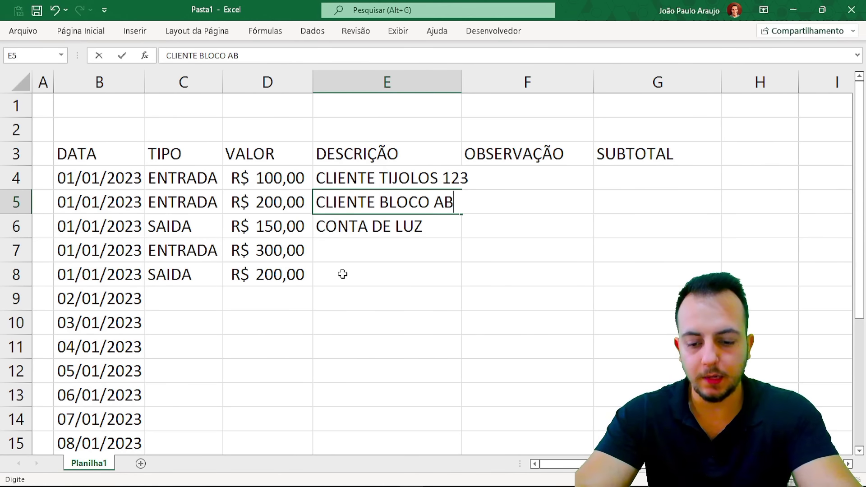
{"action": "key", "text": "Return"}
Enter the description RENDIMENTOS in E7 for the third ENTRADA row
{"action": "left_click", "coordinate": [338, 257]}
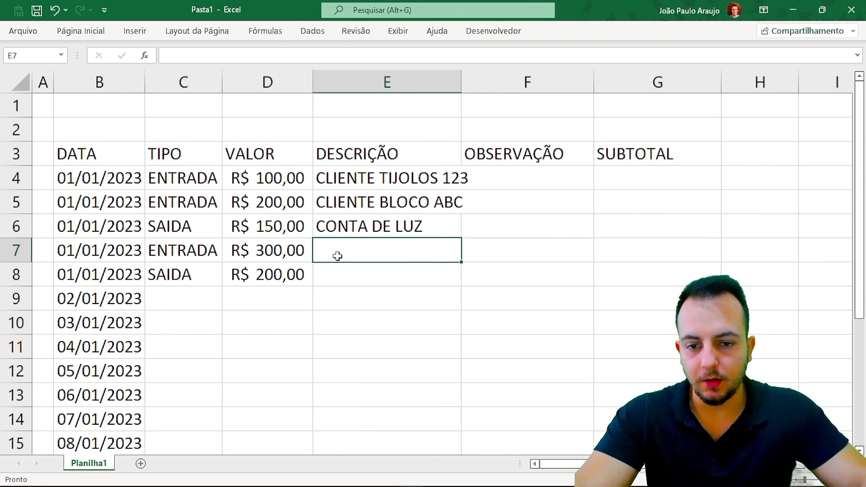
{"action": "type", "text": "RENDIMENTOS"}
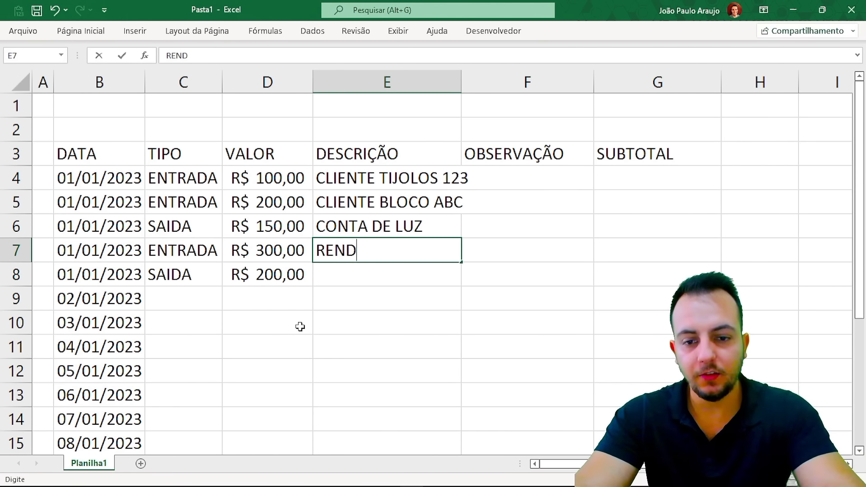
{"action": "key", "text": "Return"}
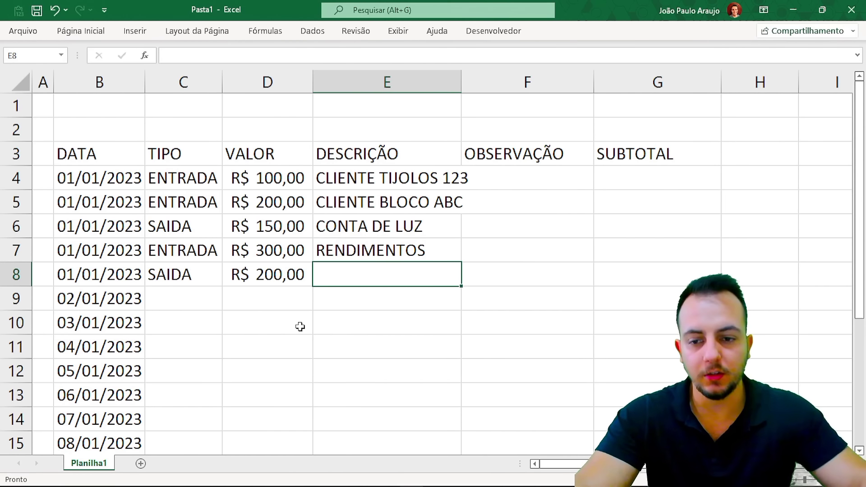
Enter the description FORNECEDOR 123ABC in E8 for the second SAIDA row
{"action": "left_click_drag", "start_coordinate": [195, 279], "coordinate": [338, 272]}
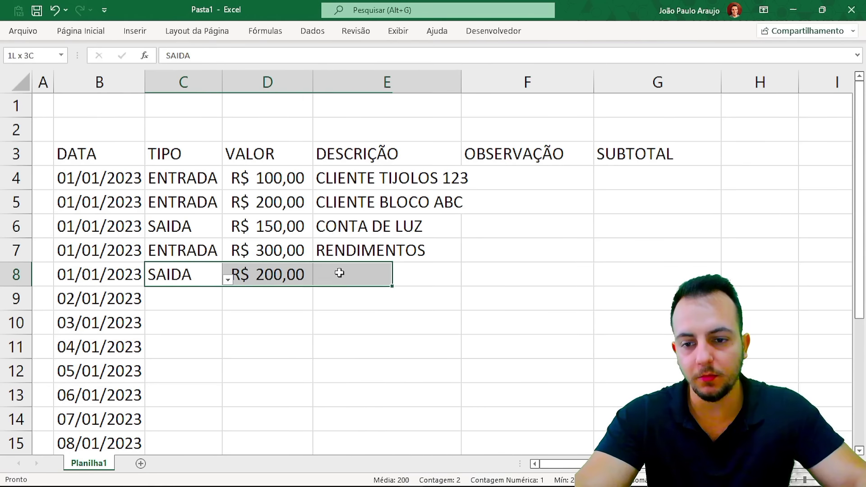
{"action": "left_click", "coordinate": [367, 274]}
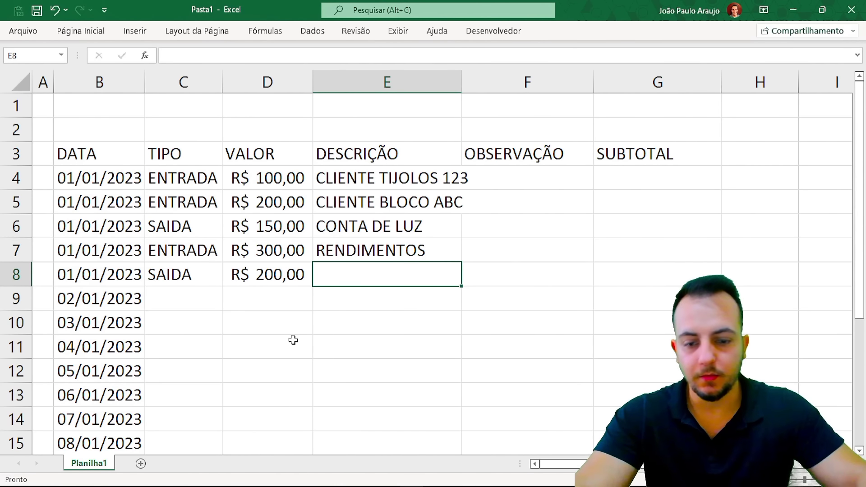
{"action": "type", "text": "PA"}
{"action": "key", "text": "BackSpace"}
{"action": "key", "text": "BackSpace"}
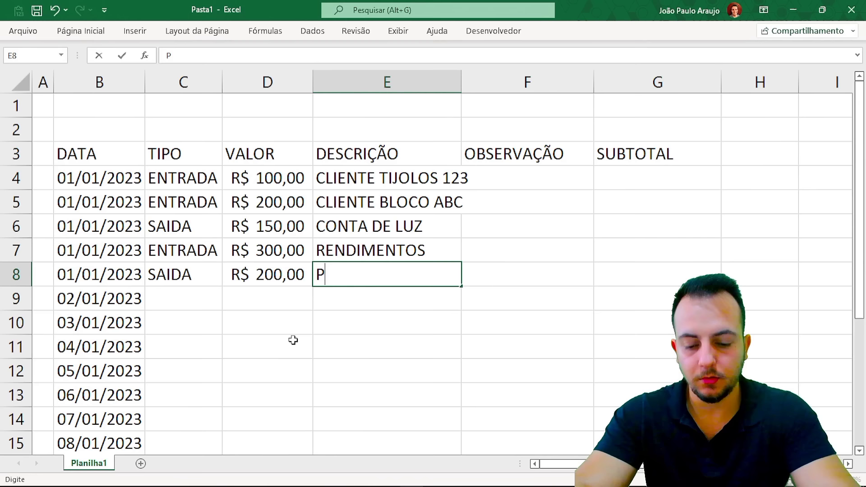
{"action": "type", "text": "P"}
{"action": "key", "text": "BackSpace"}
{"action": "type", "text": "FO"}
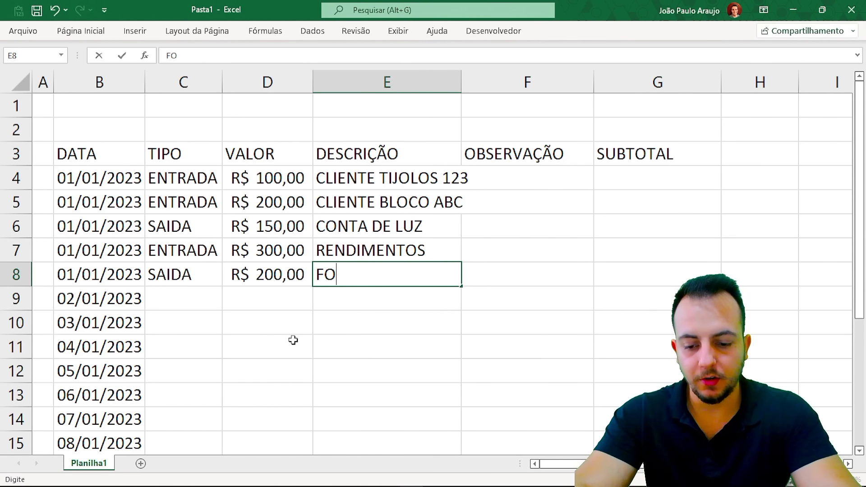
{"action": "type", "text": "RNECEDOR"}
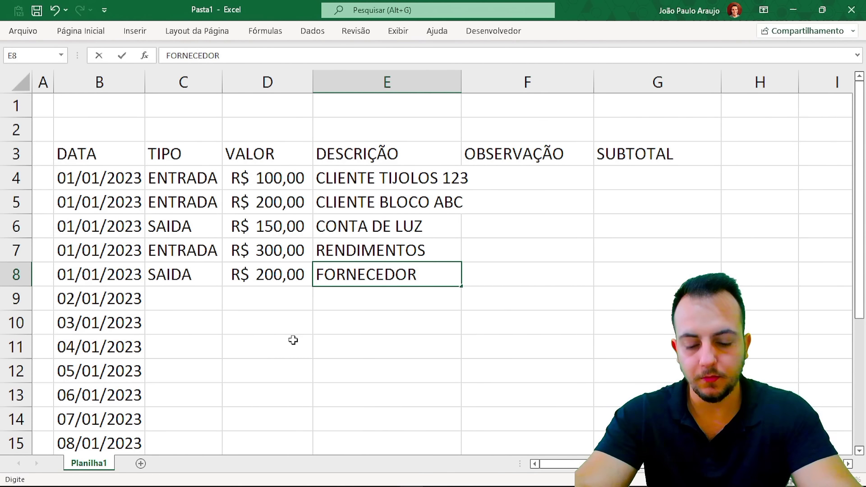
{"action": "type", "text": " BL"}
{"action": "key", "text": "BackSpace"}
{"action": "key", "text": "BackSpace"}
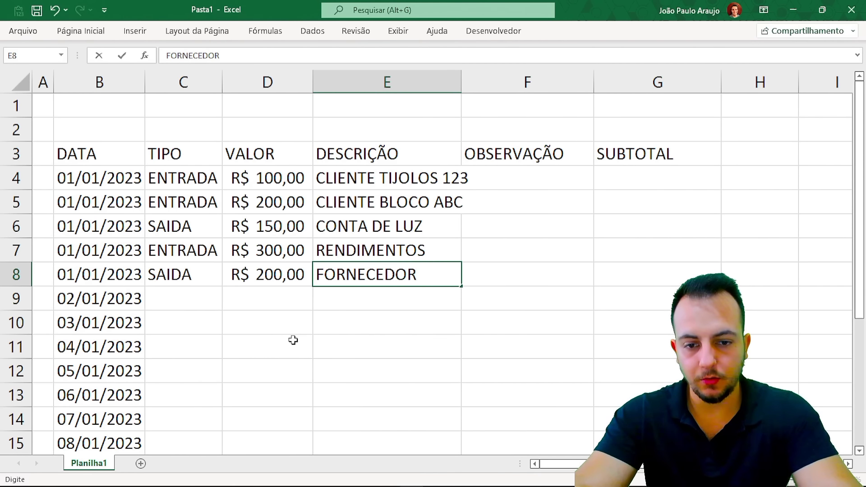
{"action": "type", "text": "123ABC"}
{"action": "key", "text": "Return"}
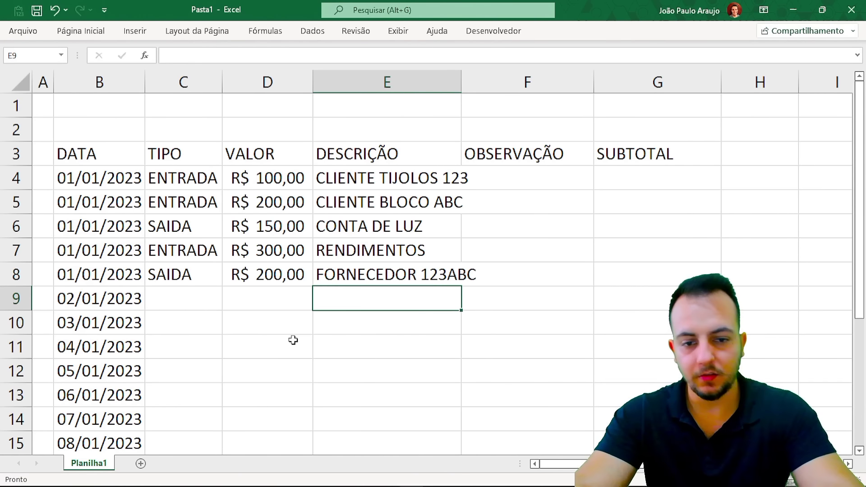
Widen the DESCRIÇÃO column E so its texts fit, and slightly narrow the OBSERVAÇÃO column F
{"action": "left_click_drag", "start_coordinate": [461, 83], "coordinate": [503, 85]}
{"action": "left_click_drag", "start_coordinate": [635, 86], "coordinate": [626, 87]}
{"action": "left_click", "coordinate": [635, 184]}
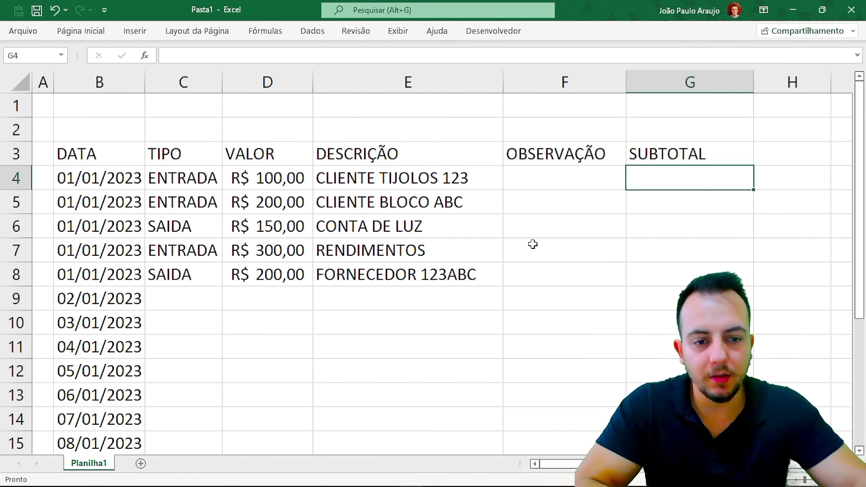
Enter the formula =D4 in the first SUBTOTAL cell, G4, and select G5 below it
{"action": "left_click_drag", "start_coordinate": [208, 181], "coordinate": [251, 398]}
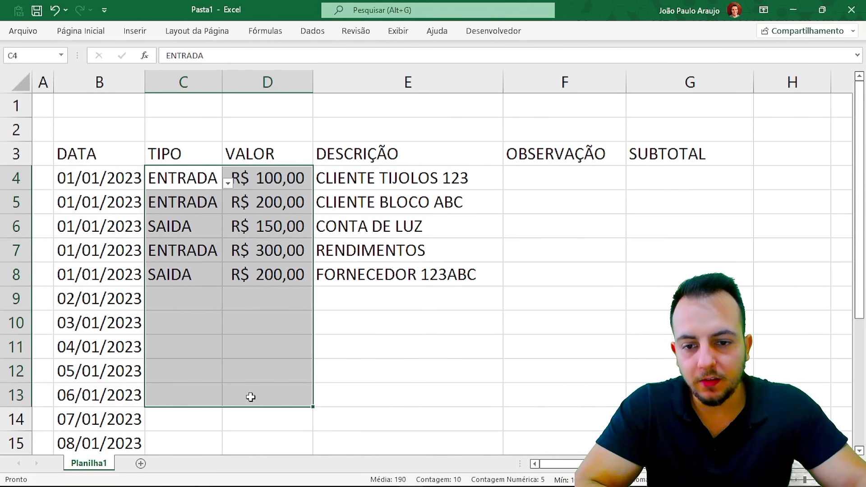
{"action": "left_click", "coordinate": [693, 229]}
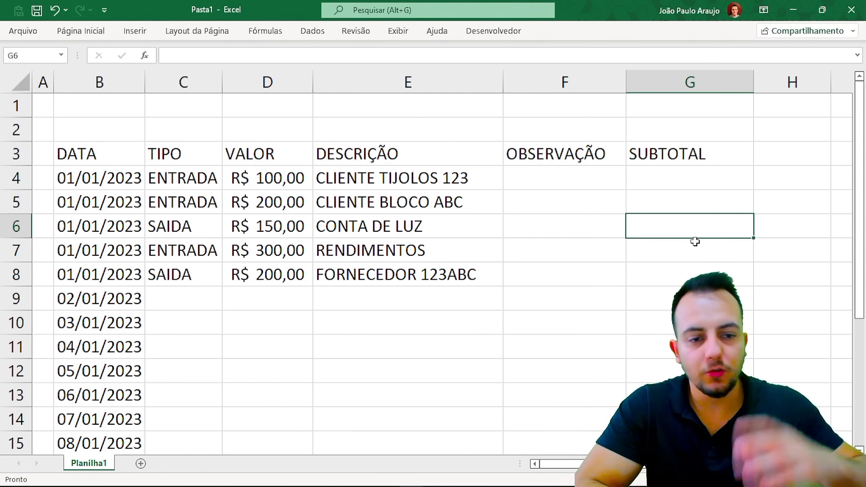
{"action": "left_click", "coordinate": [702, 169]}
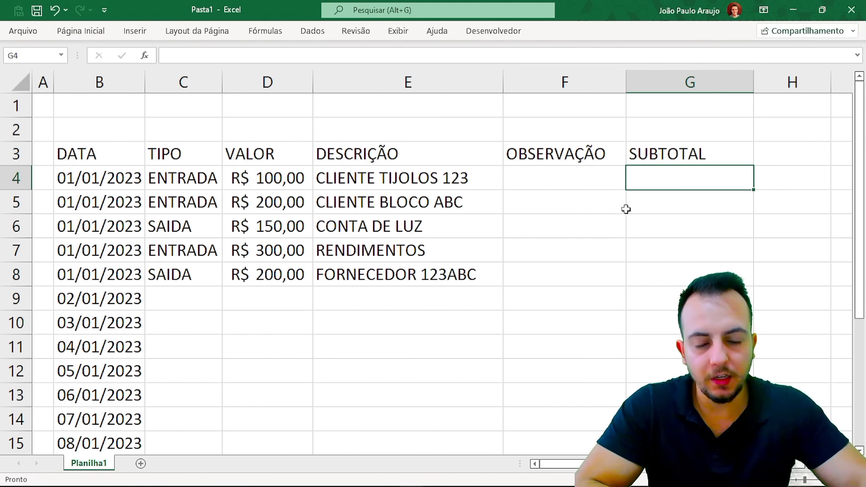
{"action": "type", "text": "="}
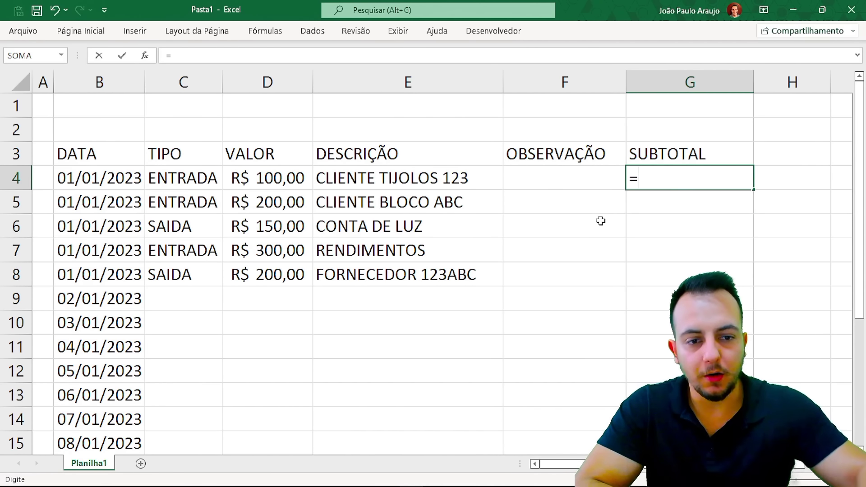
{"action": "left_click", "coordinate": [309, 180]}
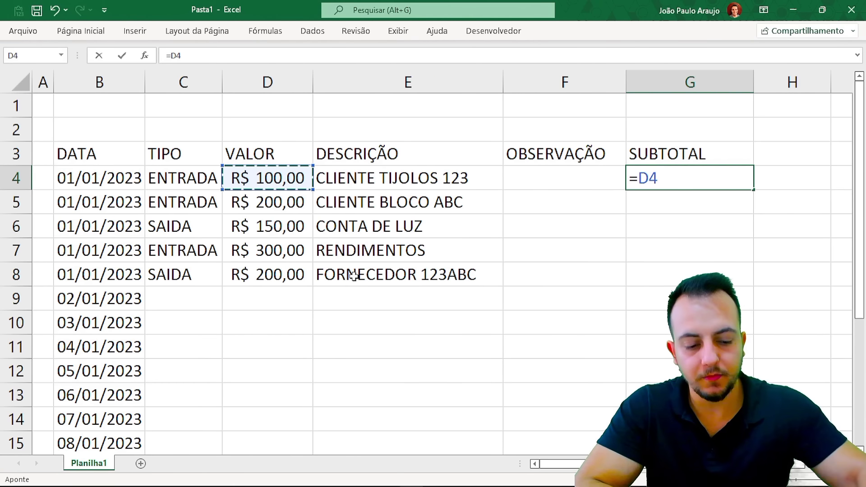
{"action": "key", "text": "Return"}
{"action": "mouse_move", "coordinate": [700, 177]}
{"action": "left_mouse_down"}
{"action": "mouse_move", "coordinate": [27, 178]}
{"action": "mouse_move", "coordinate": [691, 180]}
{"action": "left_mouse_up"}
{"action": "left_click", "coordinate": [688, 199]}
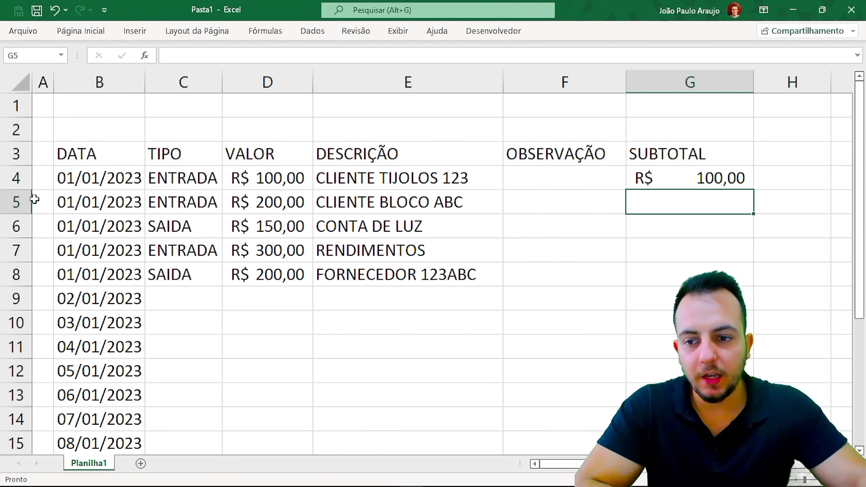
{"action": "left_click", "coordinate": [18, 201]}
{"action": "left_click", "coordinate": [692, 201]}
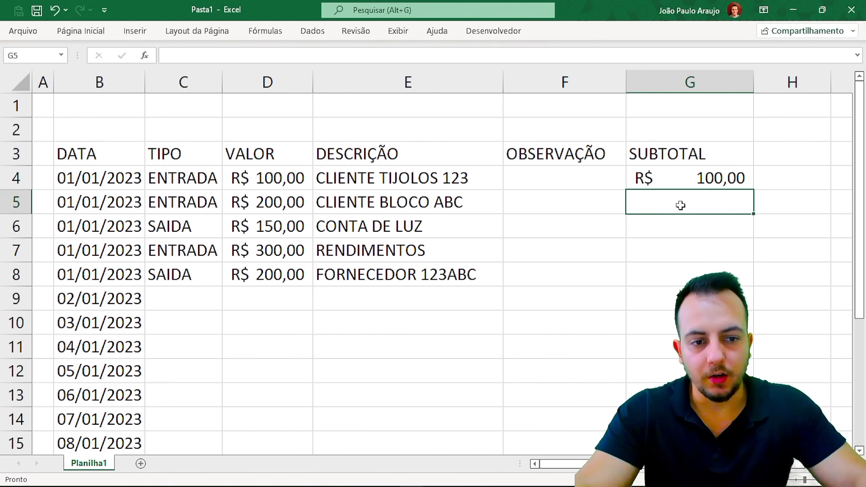
{"action": "left_click_drag", "start_coordinate": [145, 165], "coordinate": [316, 190]}
{"action": "left_click_drag", "start_coordinate": [147, 190], "coordinate": [312, 217]}
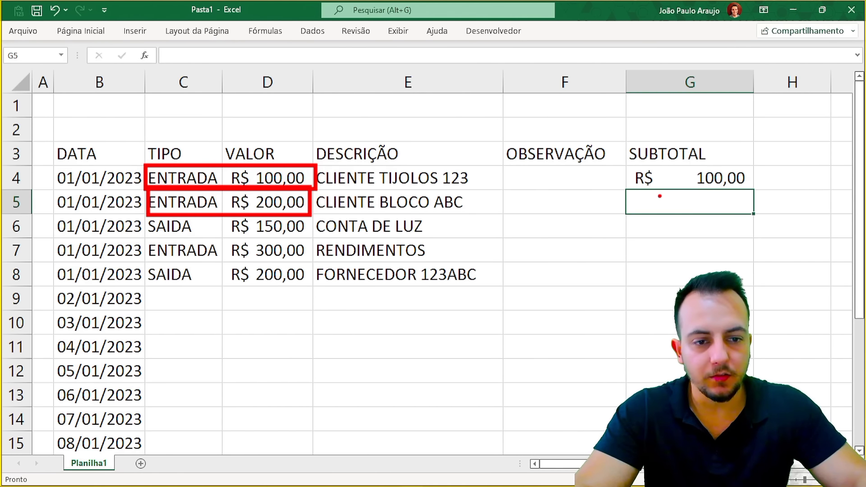
{"action": "mouse_move", "coordinate": [660, 196]}
{"action": "left_mouse_down"}
{"action": "mouse_move", "coordinate": [679, 202]}
{"action": "mouse_move", "coordinate": [658, 221]}
{"action": "left_mouse_up"}
{"action": "mouse_move", "coordinate": [695, 199]}
{"action": "left_mouse_down"}
{"action": "mouse_move", "coordinate": [714, 225]}
{"action": "mouse_move", "coordinate": [716, 198]}
{"action": "left_mouse_up"}
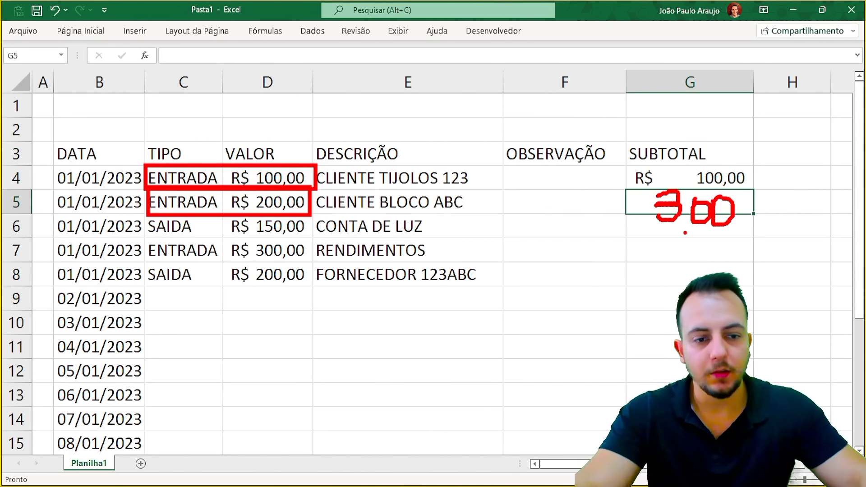
{"action": "key", "text": "Escape"}
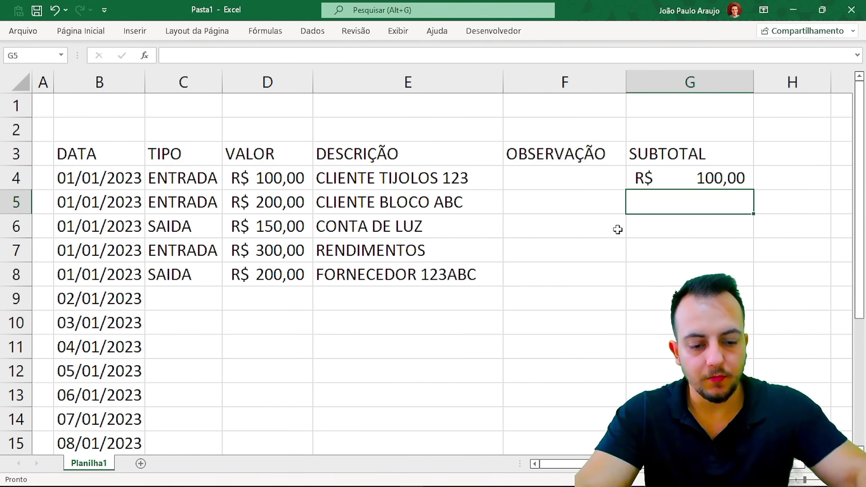
Enter the formula =G4+D5 in G5 to add the second ENTRADA value to the previous subtotal
{"action": "type", "text": "="}
{"action": "left_click", "coordinate": [641, 186]}
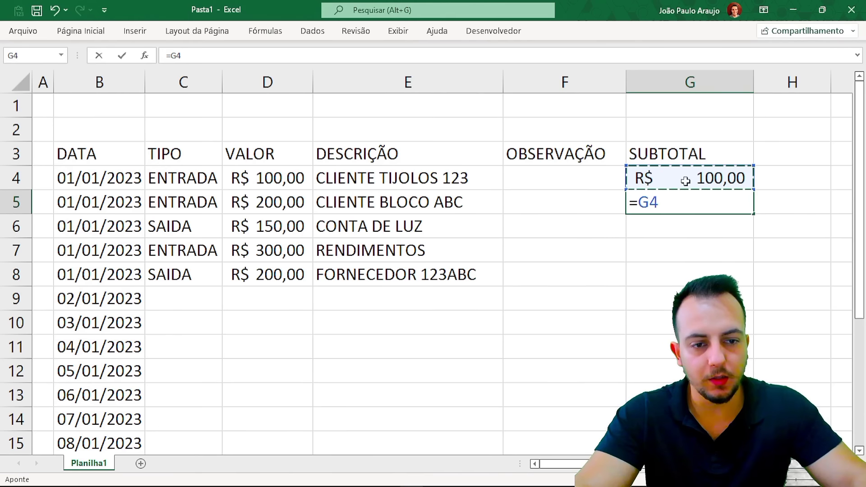
{"action": "type", "text": "+"}
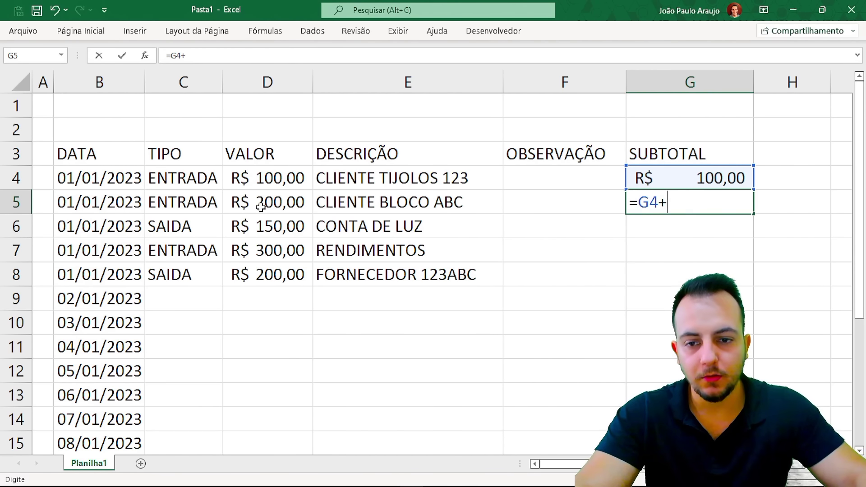
{"action": "left_click", "coordinate": [260, 204]}
{"action": "key", "text": "Return"}
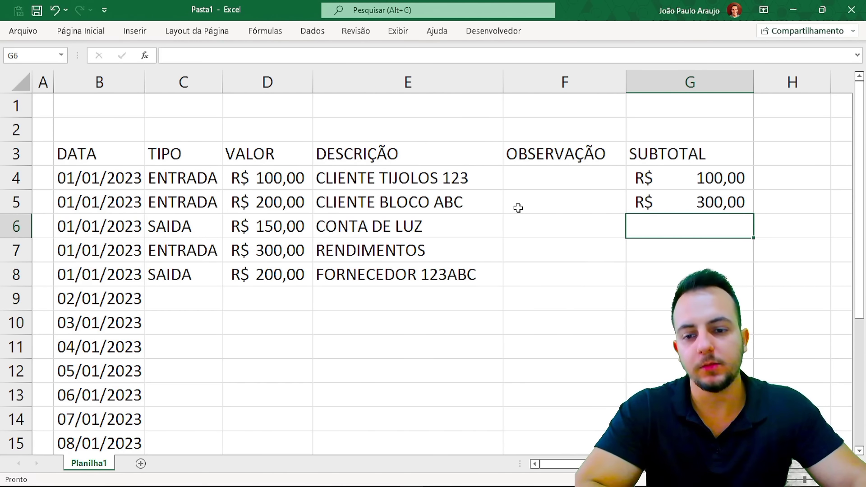
Fill the G5 subtotal formula down to G8 and select G6 to check its formula
{"action": "left_click", "coordinate": [715, 199]}
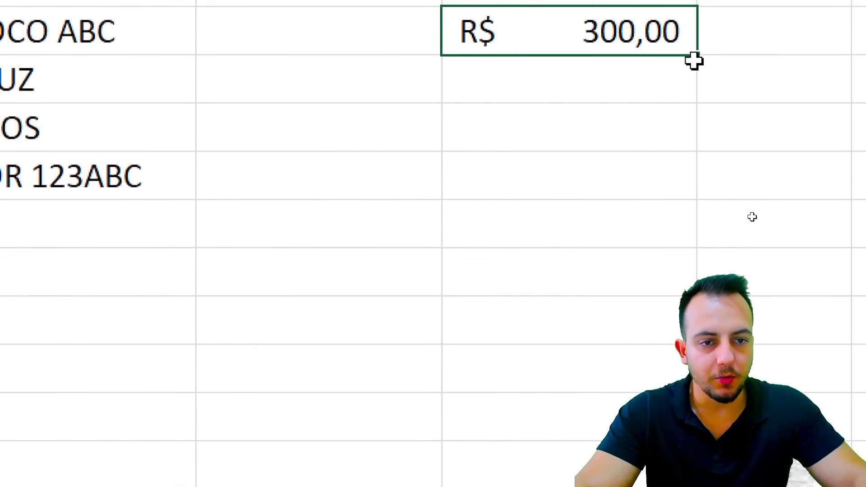
{"action": "left_click_drag", "start_coordinate": [695, 60], "coordinate": [638, 184]}
{"action": "left_click", "coordinate": [559, 90]}
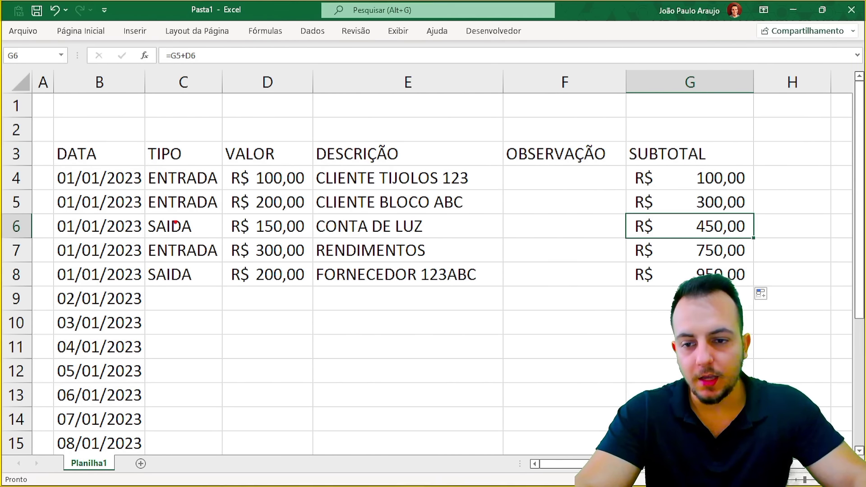
{"action": "left_click_drag", "start_coordinate": [143, 212], "coordinate": [312, 240]}
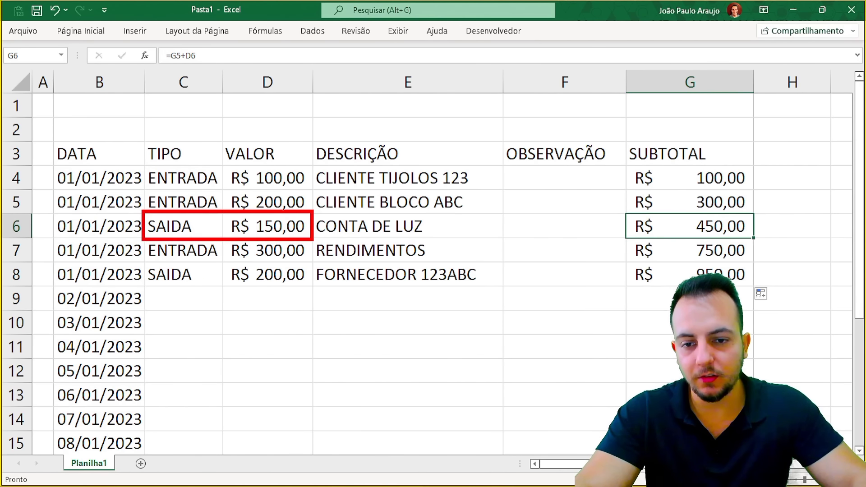
{"action": "left_click_drag", "start_coordinate": [762, 223], "coordinate": [807, 190]}
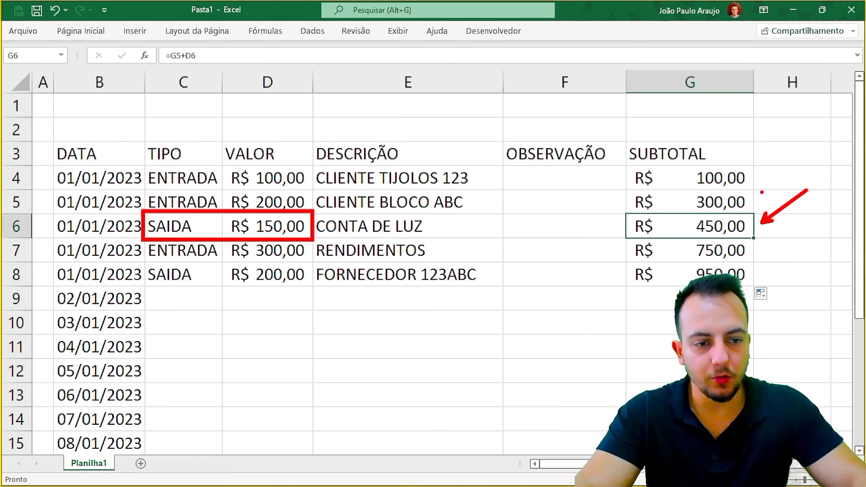
{"action": "left_click_drag", "start_coordinate": [755, 200], "coordinate": [794, 182]}
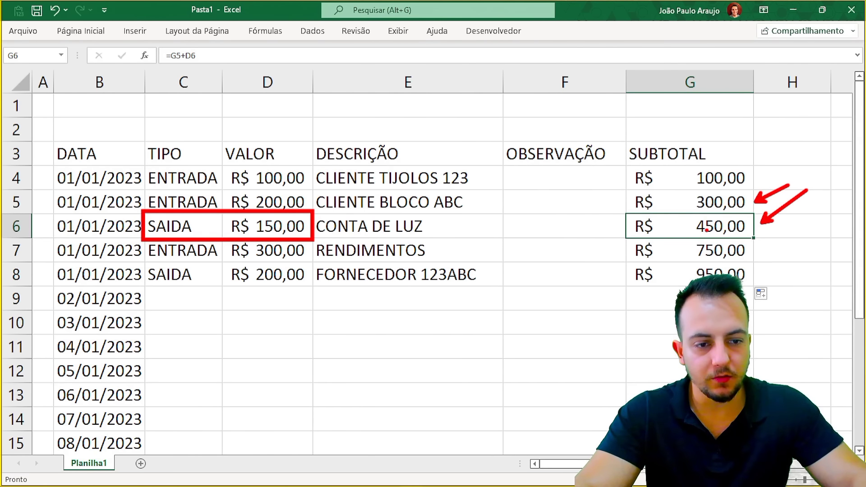
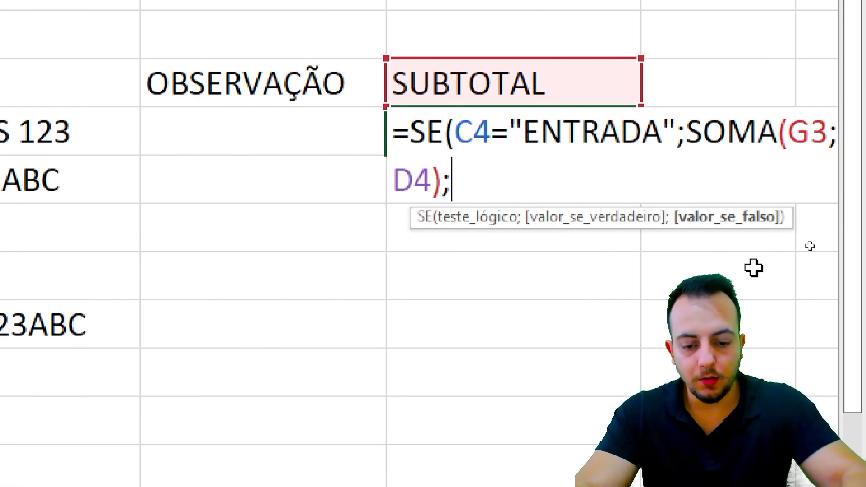
Complete the SE formula in G4 with SOMA(G3;-D4) as its value-if-false argument and enter it
{"action": "type", "text": "SOMA"}
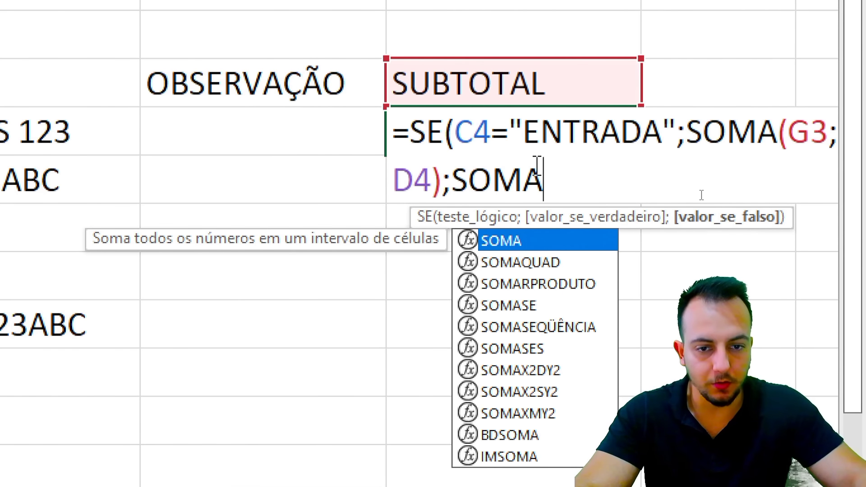
{"action": "double_click", "coordinate": [527, 243]}
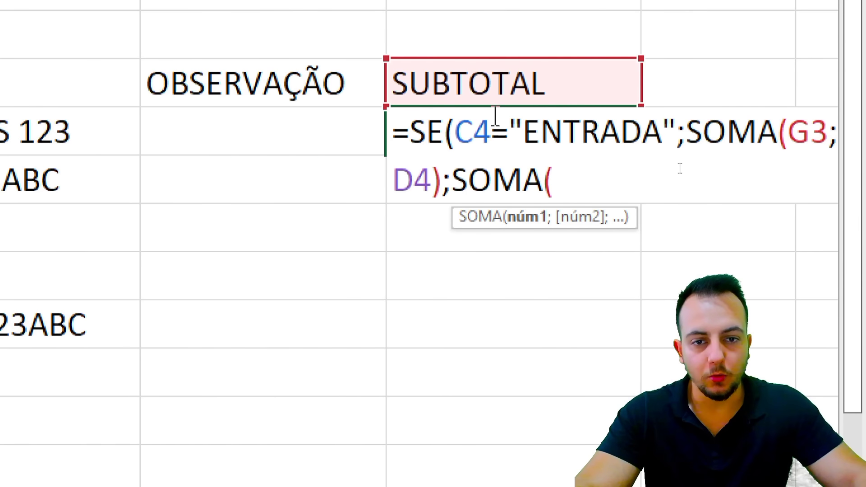
{"action": "left_click", "coordinate": [479, 85]}
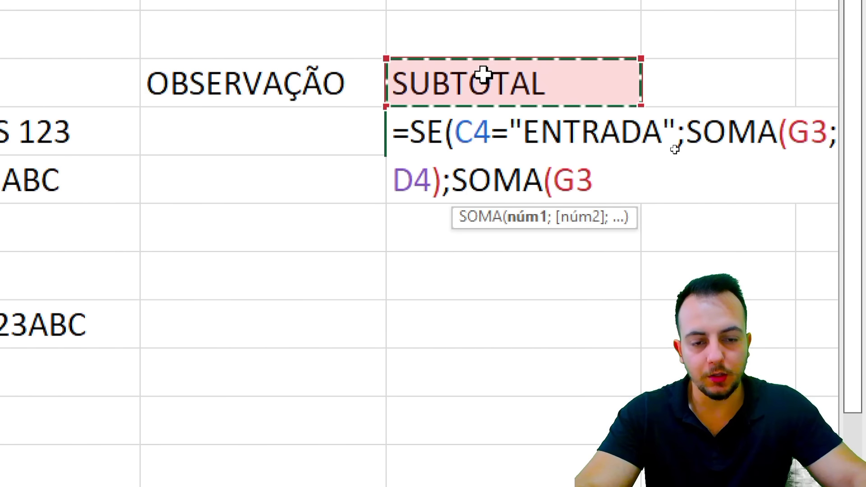
{"action": "type", "text": ";"}
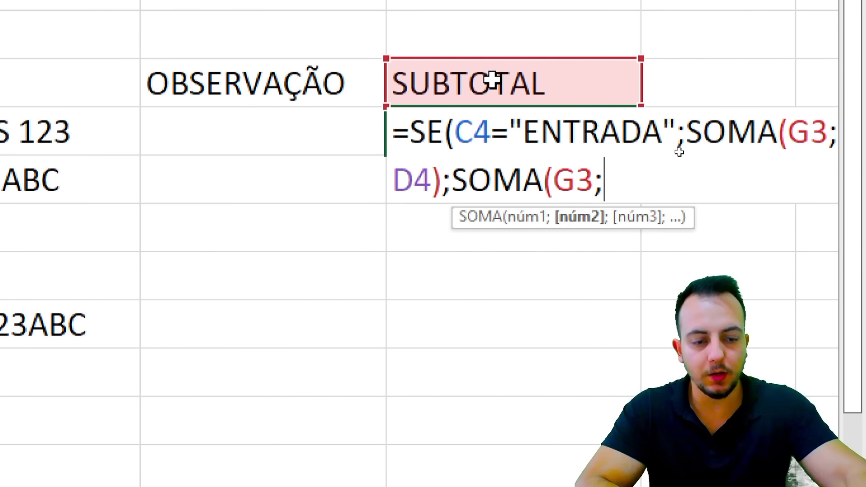
{"action": "type", "text": "-"}
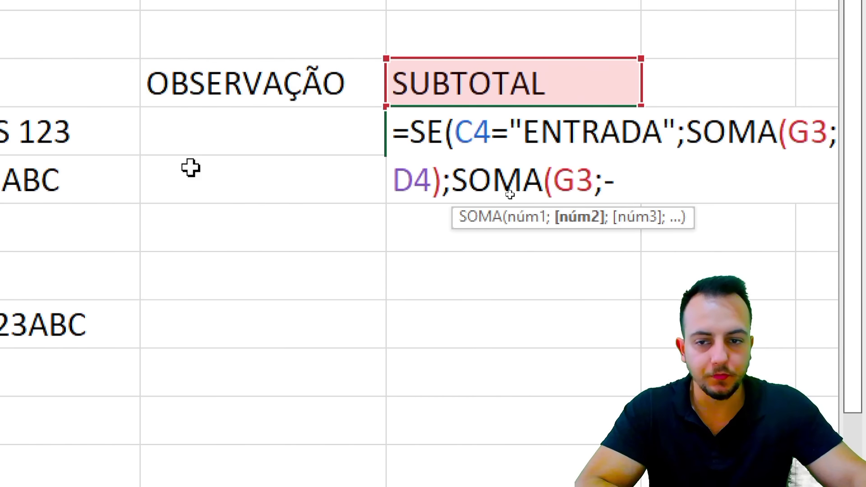
{"action": "left_click", "coordinate": [110, 130]}
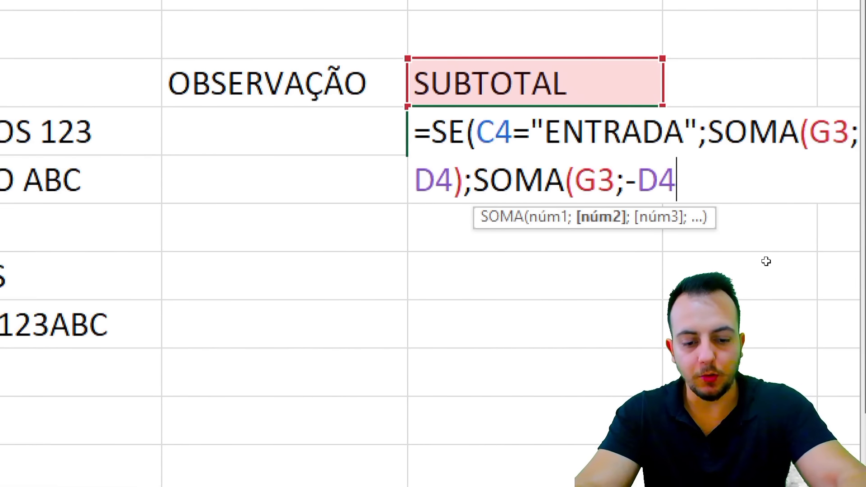
{"action": "type", "text": "))"}
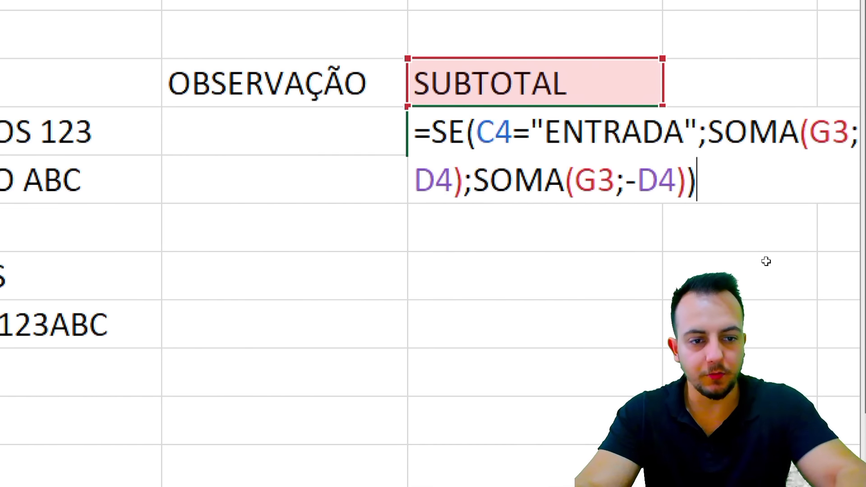
{"action": "key", "text": "Return"}
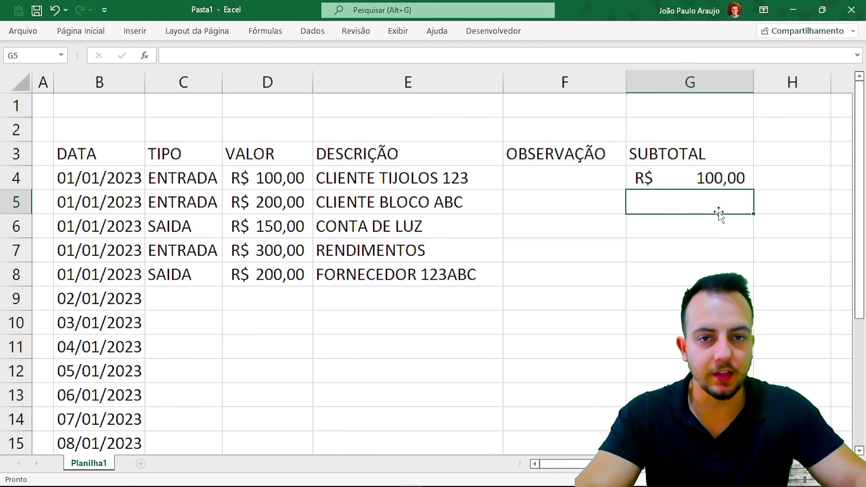
Fill the G4 subtotal formula down column G to the last dated row, G20
{"action": "left_click", "coordinate": [749, 179]}
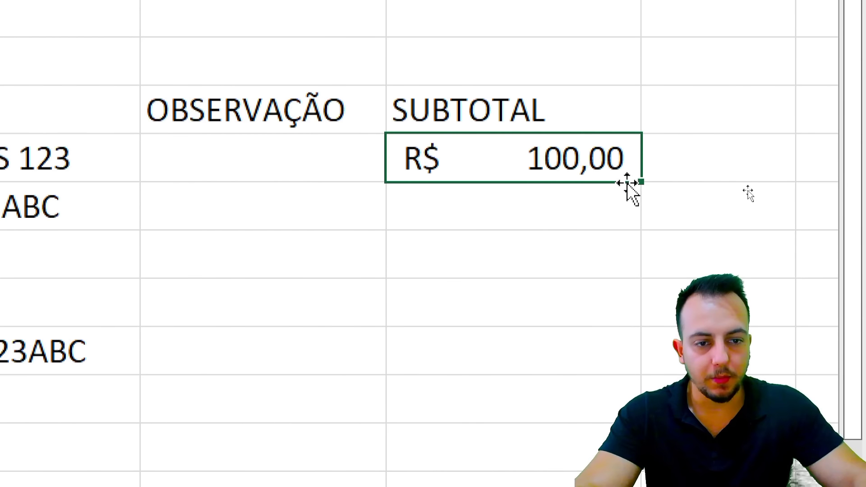
{"action": "left_click_drag", "start_coordinate": [642, 182], "coordinate": [561, 333]}
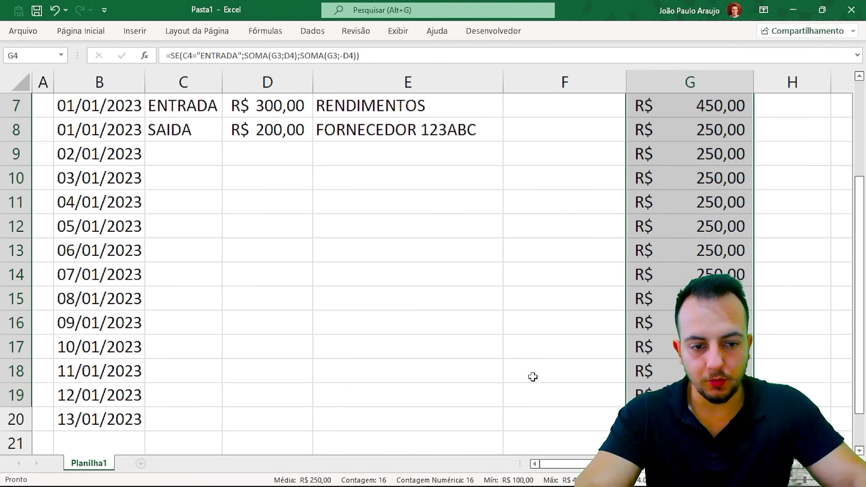
{"action": "scroll", "coordinate": [517, 382], "scroll_direction": "down", "scroll_amount": 1}
{"action": "scroll", "coordinate": [516, 382], "scroll_direction": "down", "scroll_amount": 3}
{"action": "left_click", "coordinate": [712, 179]}
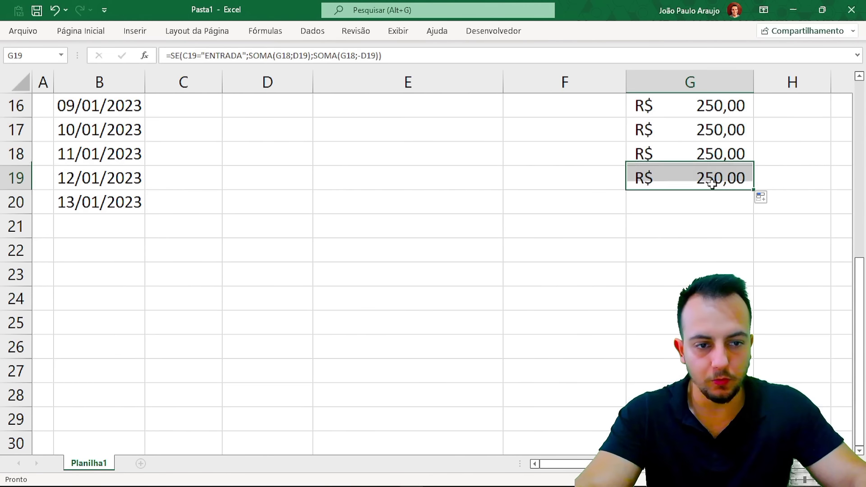
{"action": "left_click_drag", "start_coordinate": [750, 190], "coordinate": [664, 224]}
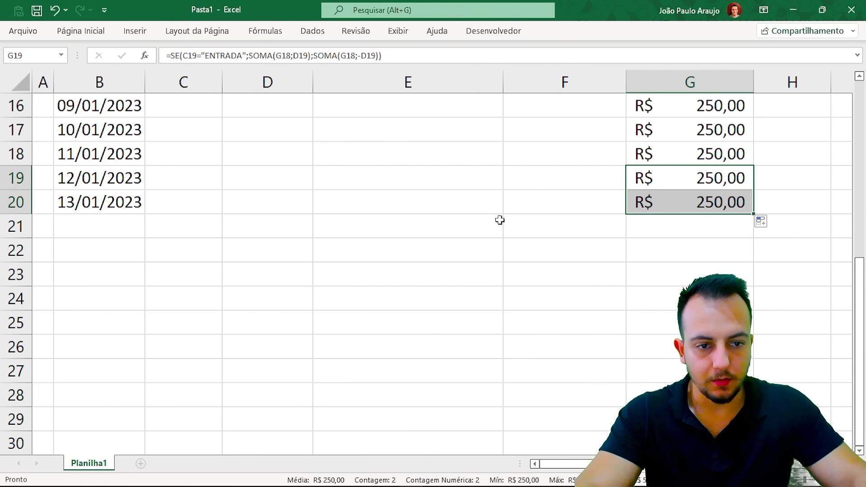
{"action": "left_click", "coordinate": [371, 233]}
{"action": "scroll", "coordinate": [371, 233], "scroll_direction": "up", "scroll_amount": 5}
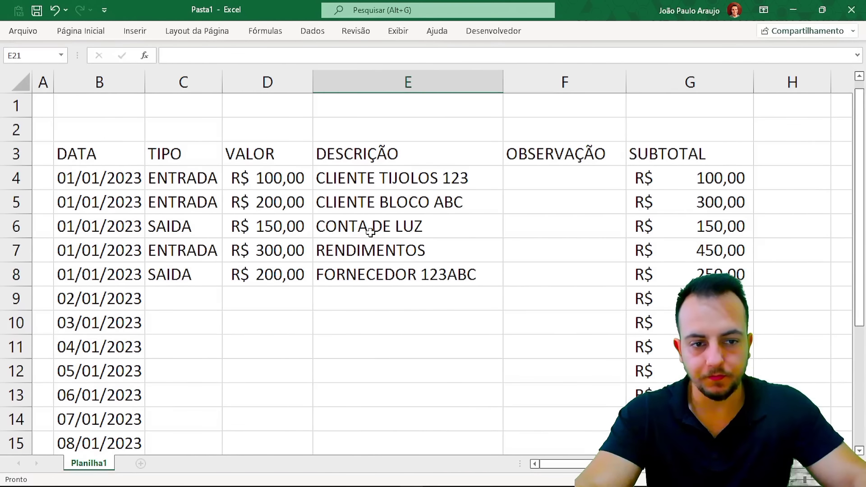
{"action": "left_click", "coordinate": [407, 316]}
{"action": "left_click", "coordinate": [248, 316]}
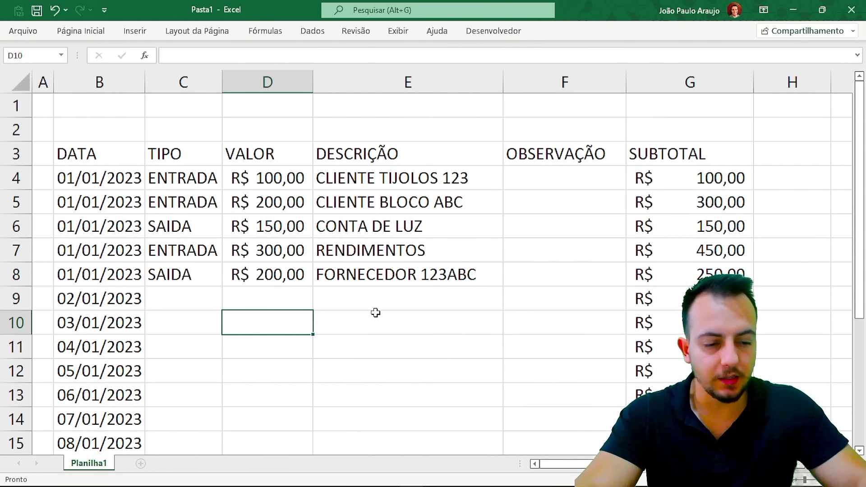
{"action": "key", "text": "ctrl+2"}
{"action": "mouse_move", "coordinate": [145, 160]}
{"action": "left_mouse_down"}
{"action": "mouse_move", "coordinate": [188, 184]}
{"action": "mouse_move", "coordinate": [480, 217]}
{"action": "mouse_move", "coordinate": [758, 225]}
{"action": "mouse_move", "coordinate": [767, 214]}
{"action": "left_mouse_up"}
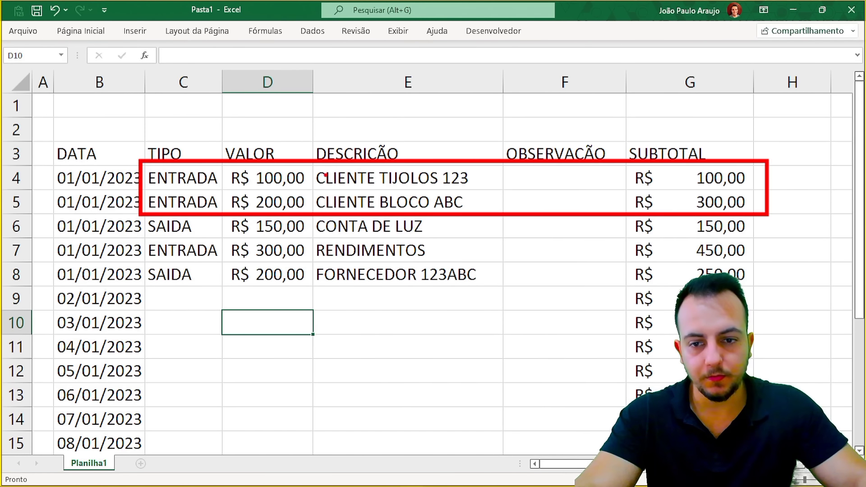
{"action": "key", "text": "e"}
{"action": "left_click_drag", "start_coordinate": [309, 177], "coordinate": [384, 135]}
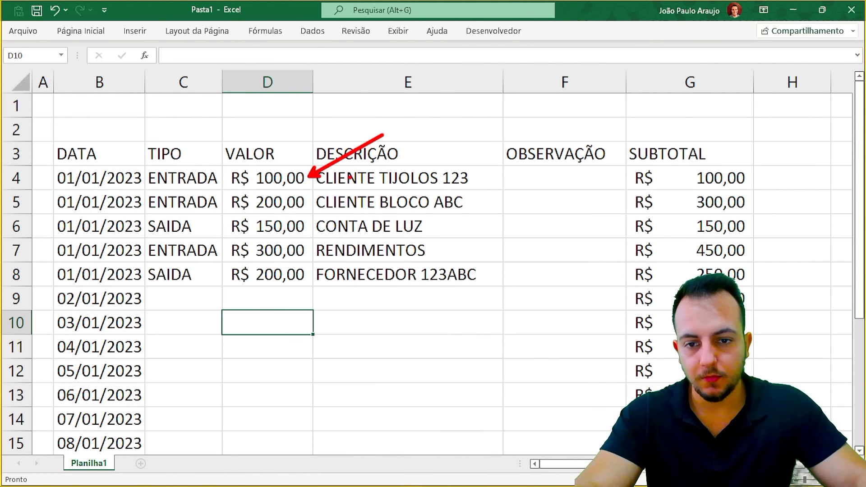
{"action": "left_click_drag", "start_coordinate": [311, 197], "coordinate": [382, 144]}
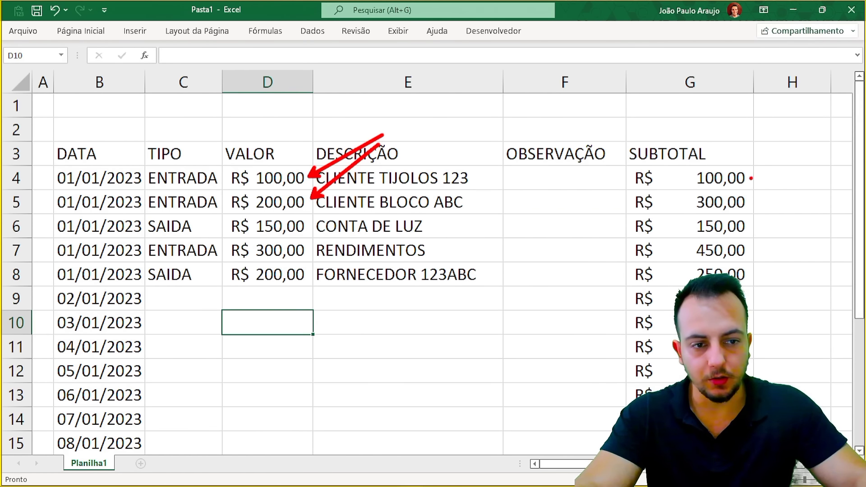
{"action": "left_click_drag", "start_coordinate": [751, 179], "coordinate": [812, 147]}
{"action": "left_click_drag", "start_coordinate": [753, 198], "coordinate": [811, 187]}
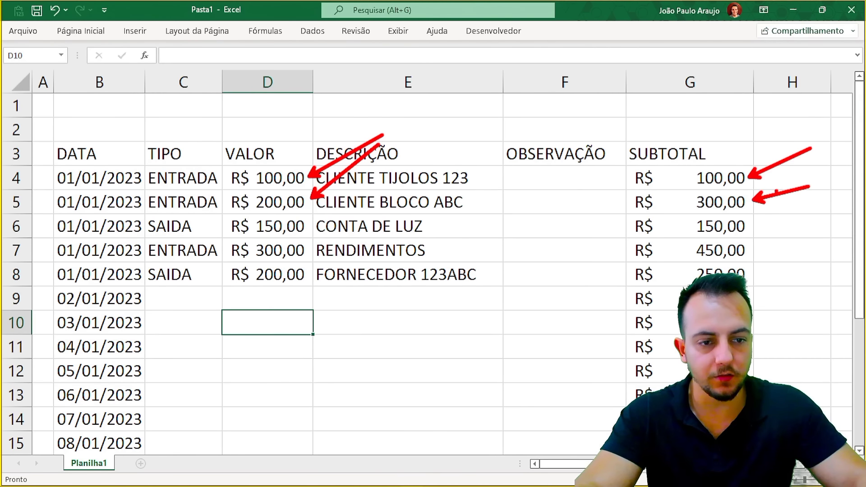
{"action": "key", "text": "ctrl+z"}
{"action": "key", "text": "ctrl+z"}
{"action": "key", "text": "ctrl+z"}
{"action": "key", "text": "ctrl+z"}
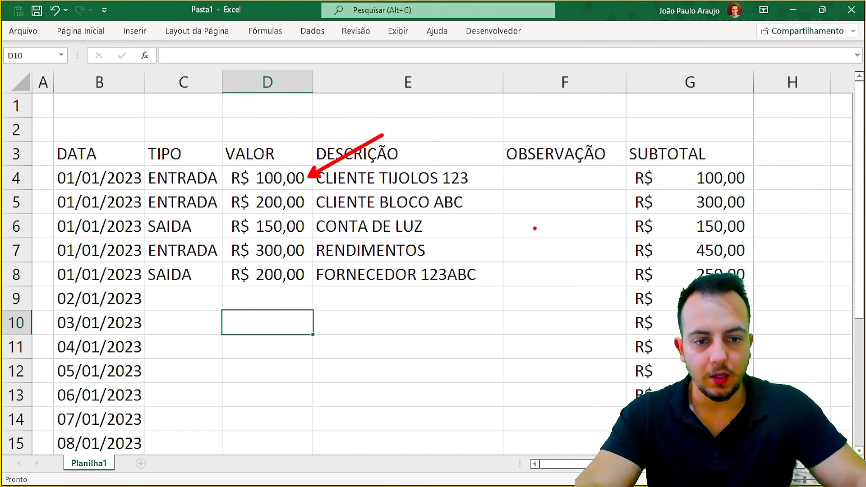
{"action": "left_click_drag", "start_coordinate": [750, 204], "coordinate": [811, 183]}
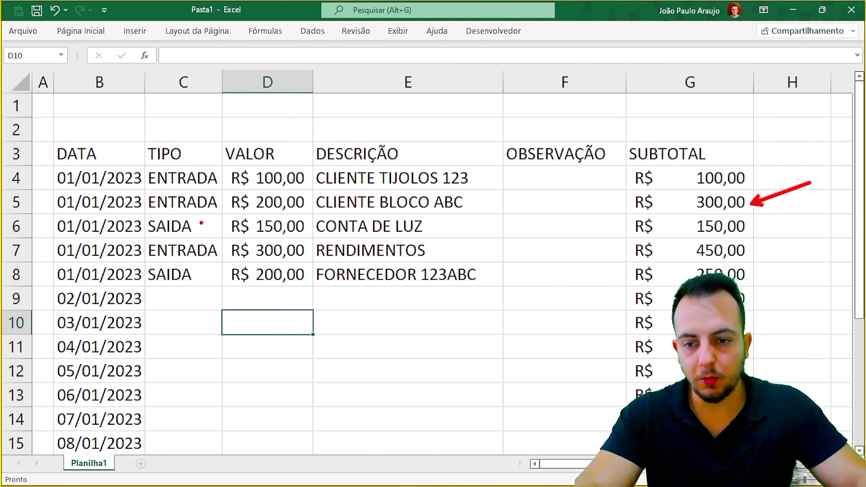
{"action": "left_click_drag", "start_coordinate": [315, 232], "coordinate": [425, 185]}
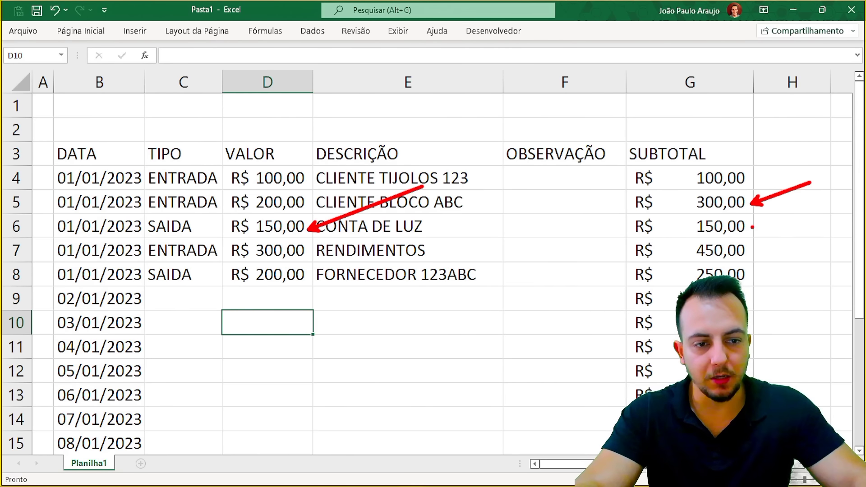
{"action": "left_click_drag", "start_coordinate": [755, 230], "coordinate": [814, 216]}
{"action": "left_click_drag", "start_coordinate": [625, 213], "coordinate": [754, 238]}
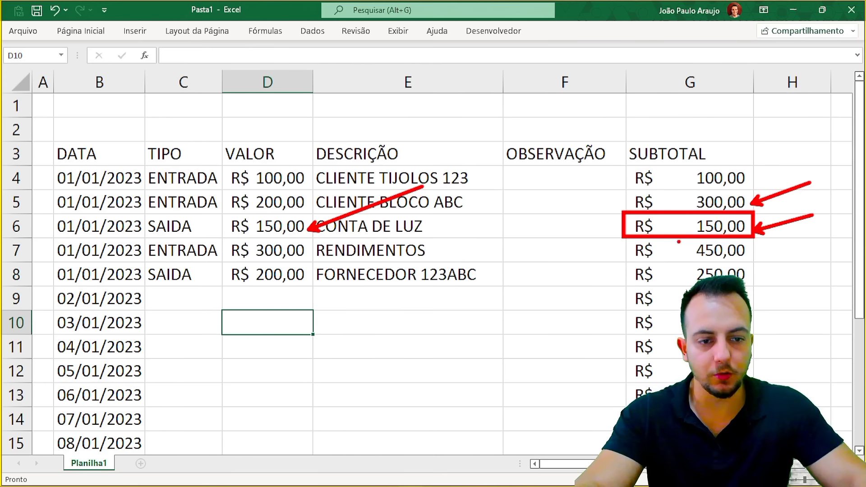
{"action": "key", "text": "Escape"}
Check the TIPO drop-down in C9 without choosing an option, and view the subtotal formula in G9
{"action": "left_click", "coordinate": [190, 299]}
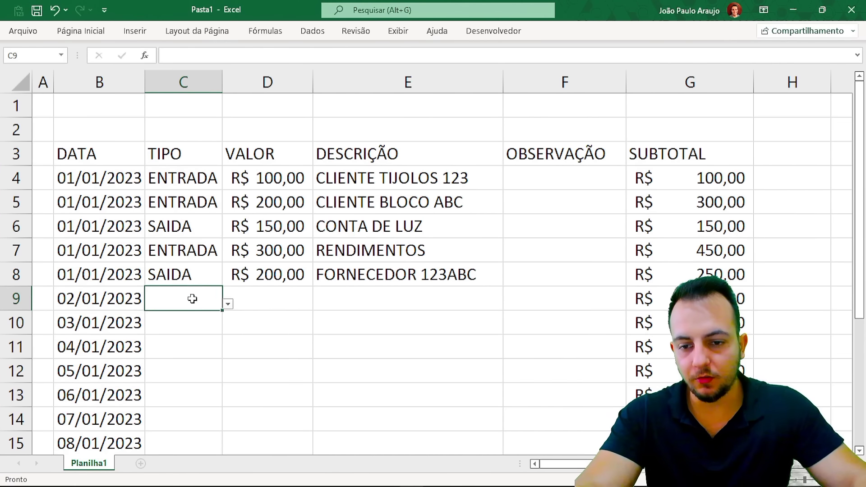
{"action": "left_click", "coordinate": [225, 306]}
{"action": "key", "text": "Escape"}
{"action": "left_click", "coordinate": [655, 298]}
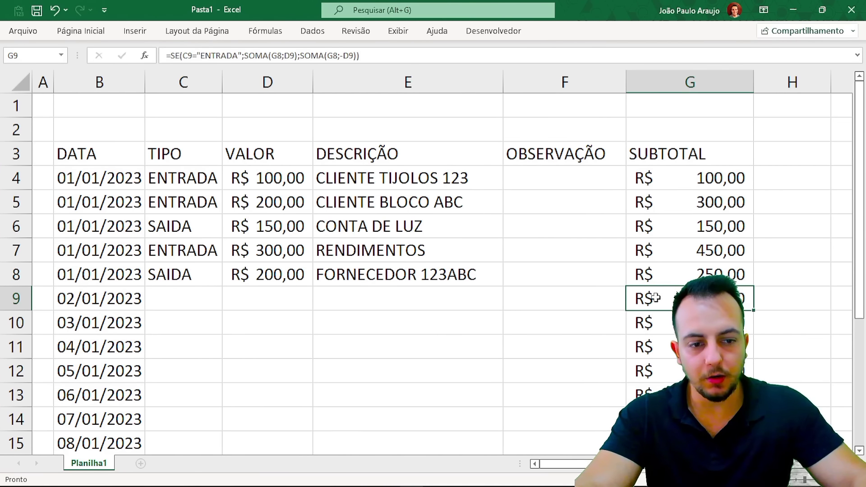
Enter the VALOR 100 in D9 without setting a TIPO, and select the whole of row 9
{"action": "left_click", "coordinate": [289, 298]}
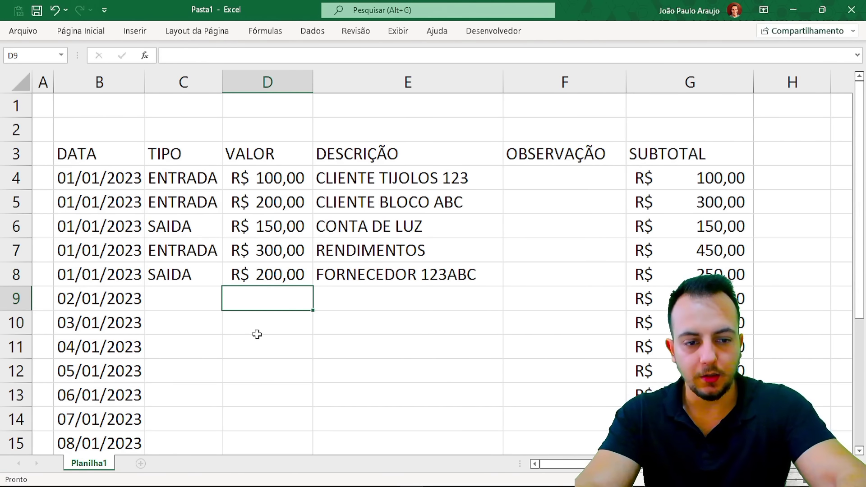
{"action": "type", "text": "100"}
{"action": "key", "text": "Return"}
{"action": "left_click", "coordinate": [289, 299]}
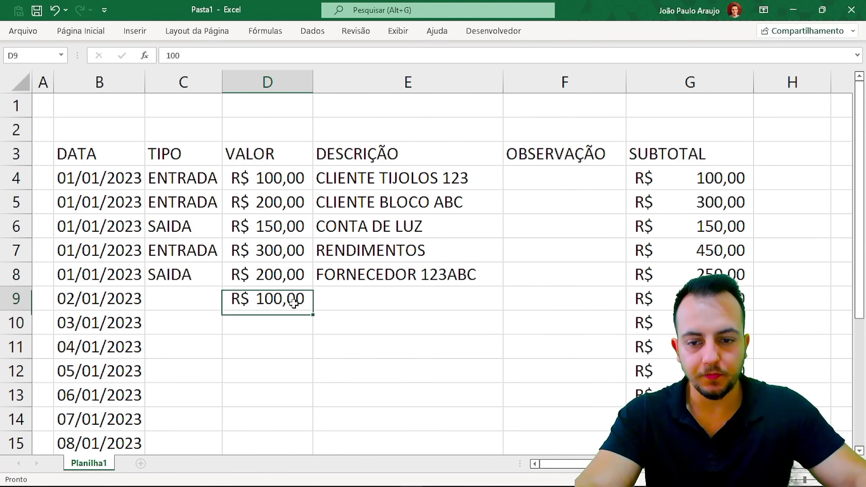
{"action": "key", "text": "shift+space"}
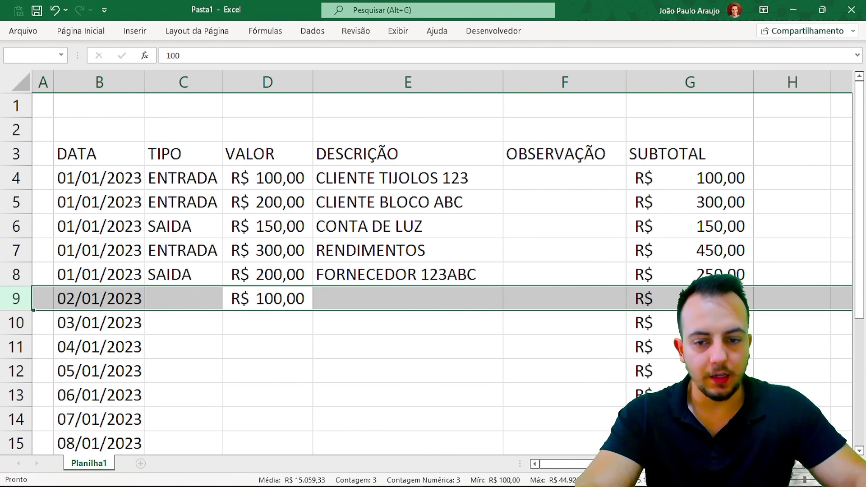
{"action": "left_click_drag", "start_coordinate": [202, 299], "coordinate": [222, 343]}
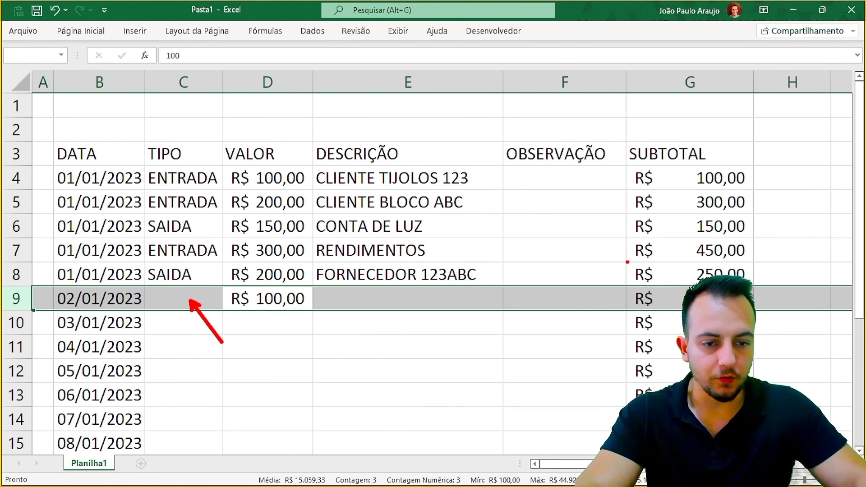
{"action": "mouse_move", "coordinate": [627, 262]}
{"action": "left_mouse_down"}
{"action": "mouse_move", "coordinate": [732, 284]}
{"action": "mouse_move", "coordinate": [808, 238]}
{"action": "left_mouse_up"}
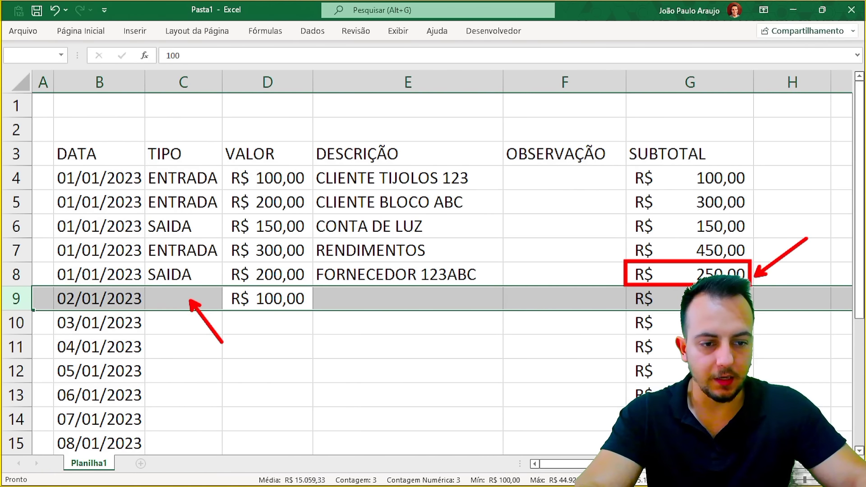
Try ENTRADA and SAIDA in turn as the TIPO of row 9, and clear cell C9 again
{"action": "left_click", "coordinate": [185, 296]}
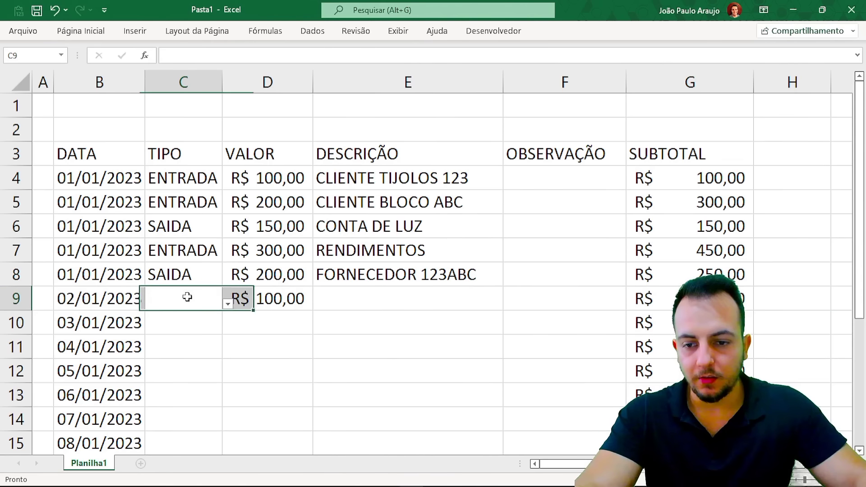
{"action": "left_click", "coordinate": [228, 303]}
{"action": "left_click", "coordinate": [191, 314]}
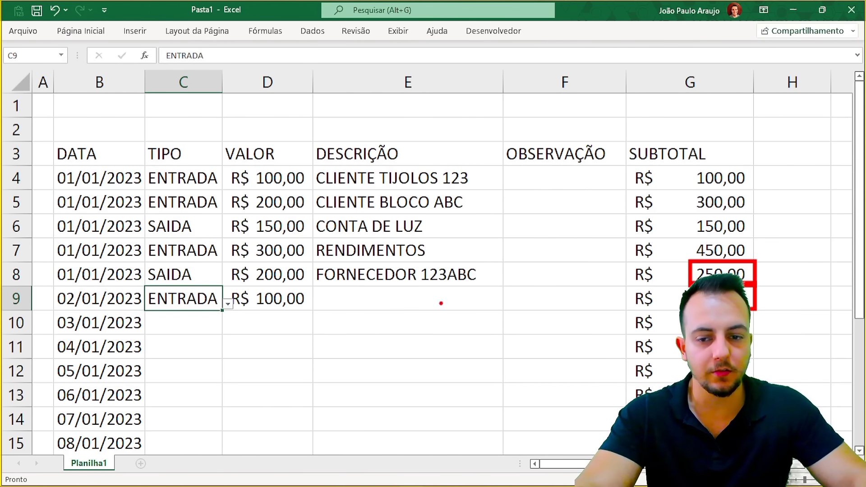
{"action": "left_click", "coordinate": [227, 304]}
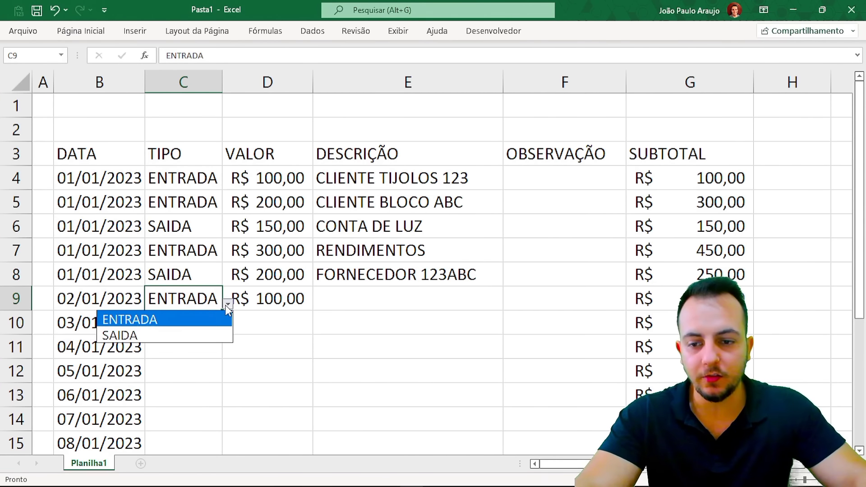
{"action": "left_click", "coordinate": [175, 335]}
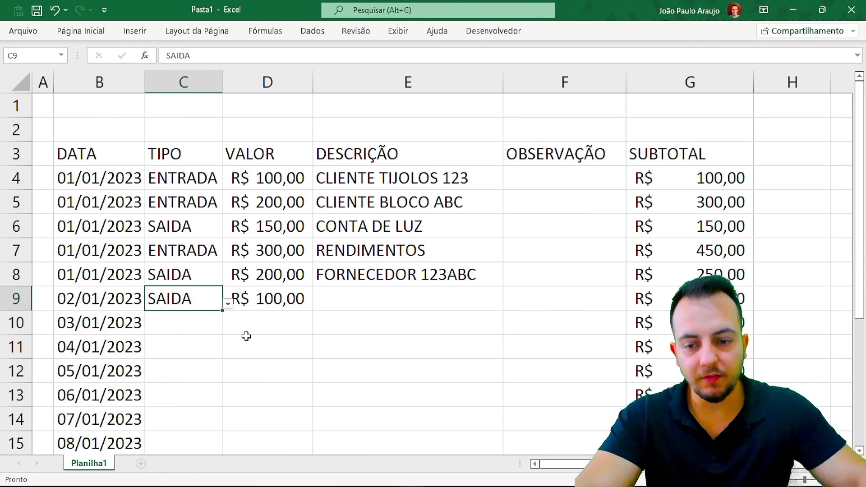
{"action": "key", "text": "Delete"}
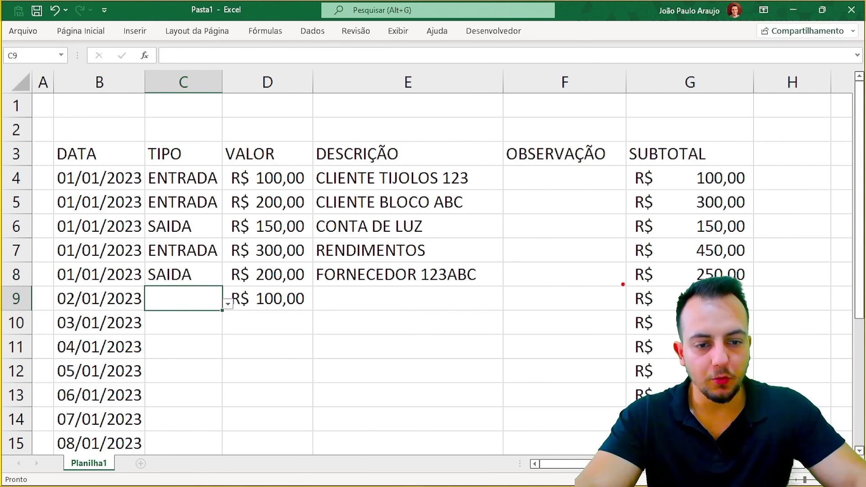
{"action": "left_click_drag", "start_coordinate": [623, 284], "coordinate": [753, 310]}
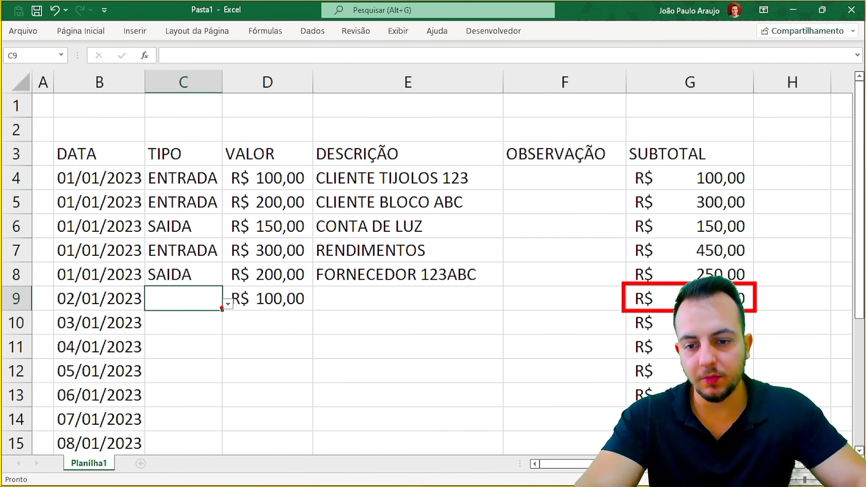
Switch the TIPO in C9 between ENTRADA and SAIDA, finishing with ENTRADA selected
{"action": "left_click", "coordinate": [228, 304]}
{"action": "left_click", "coordinate": [198, 317]}
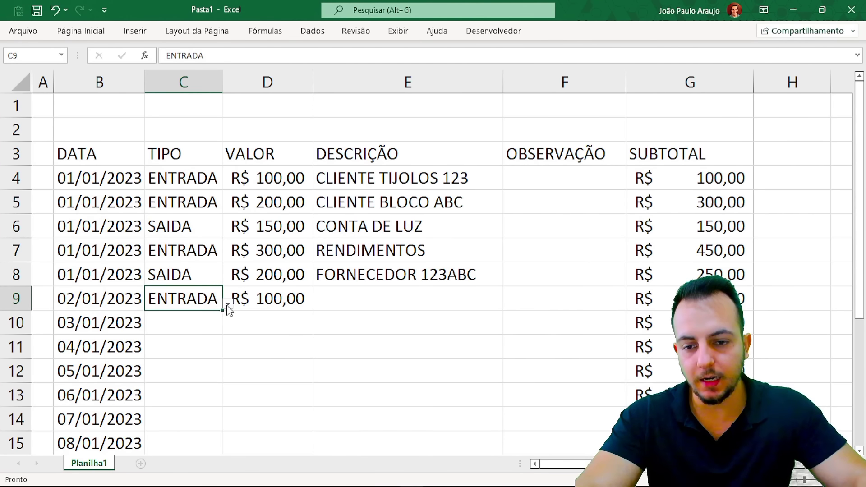
{"action": "left_click", "coordinate": [228, 303]}
{"action": "left_click", "coordinate": [187, 335]}
{"action": "left_click", "coordinate": [227, 303]}
{"action": "left_click", "coordinate": [194, 317]}
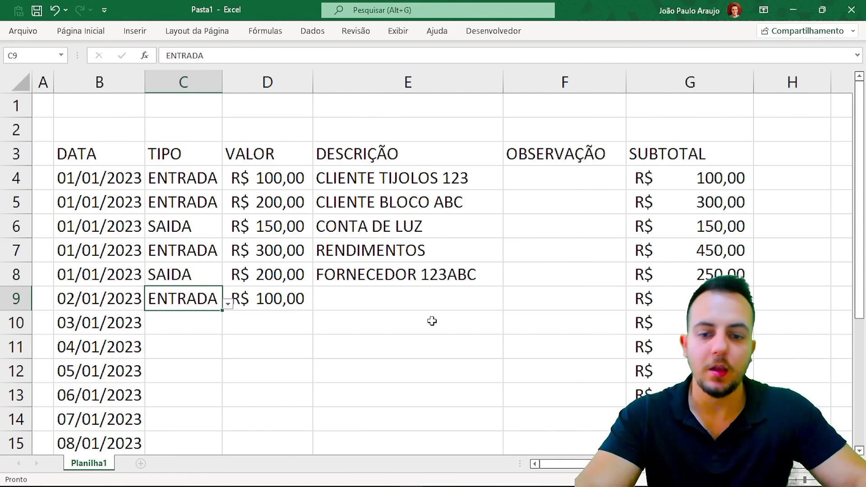
Copy the description FORNECEDOR 123ABC from E8 down into E9
{"action": "left_click", "coordinate": [406, 300]}
{"action": "key", "text": "ctrl+d"}
{"action": "left_click", "coordinate": [415, 324]}
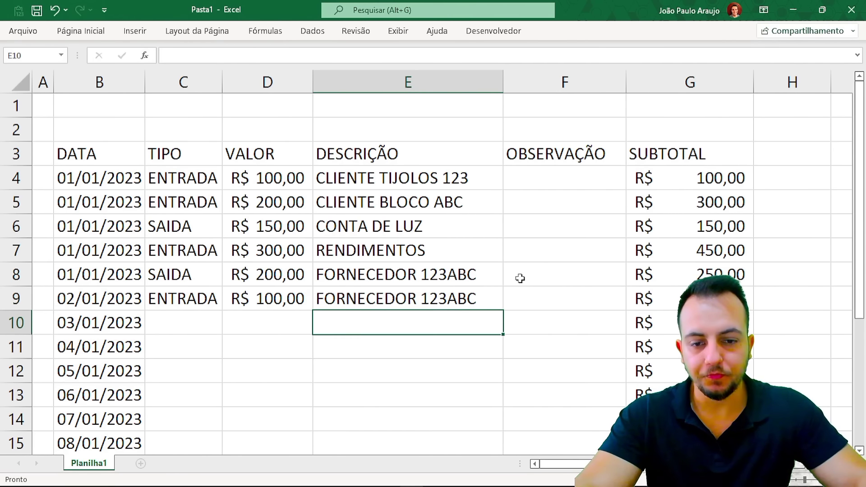
{"action": "left_click_drag", "start_coordinate": [122, 153], "coordinate": [731, 397]}
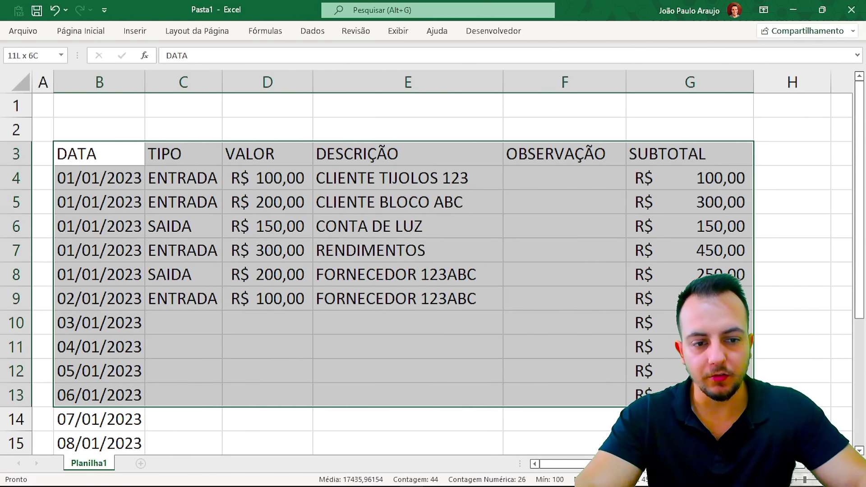
{"action": "left_click", "coordinate": [124, 162]}
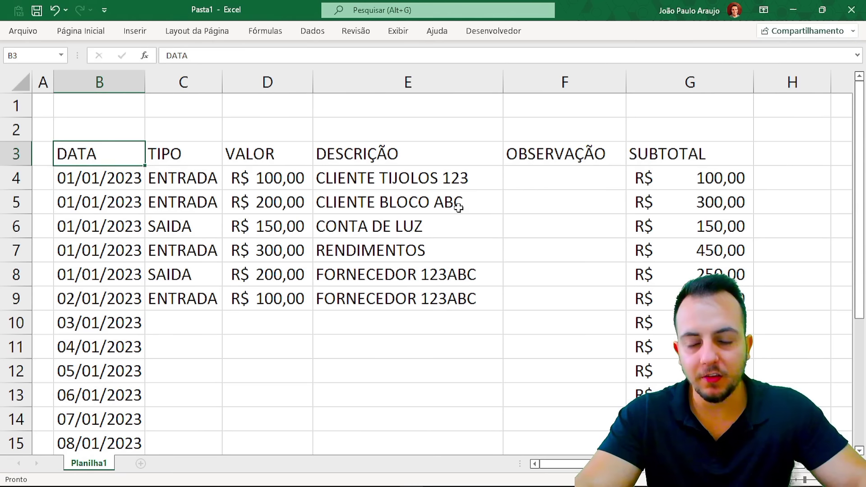
{"action": "left_click", "coordinate": [172, 197]}
{"action": "left_click", "coordinate": [384, 226]}
{"action": "left_click", "coordinate": [129, 178]}
Convert the cash flow range B3:G20 into an Excel table that has headers
{"action": "left_click", "coordinate": [108, 156]}
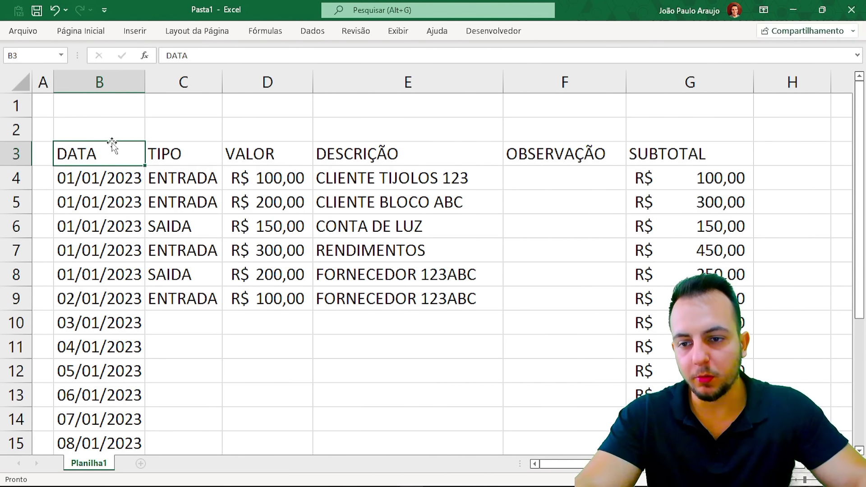
{"action": "mouse_move", "coordinate": [96, 113]}
{"action": "left_mouse_down"}
{"action": "mouse_move", "coordinate": [43, 172]}
{"action": "mouse_move", "coordinate": [140, 119]}
{"action": "mouse_move", "coordinate": [108, 181]}
{"action": "left_mouse_up"}
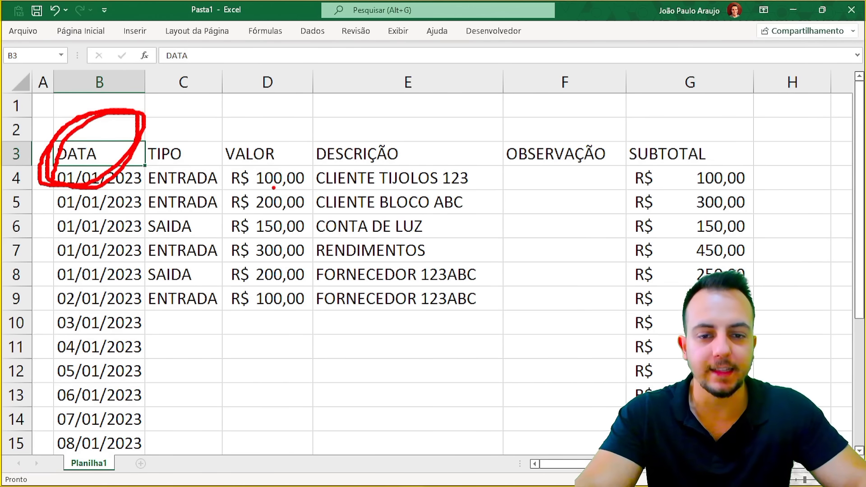
{"action": "key", "text": "Escape"}
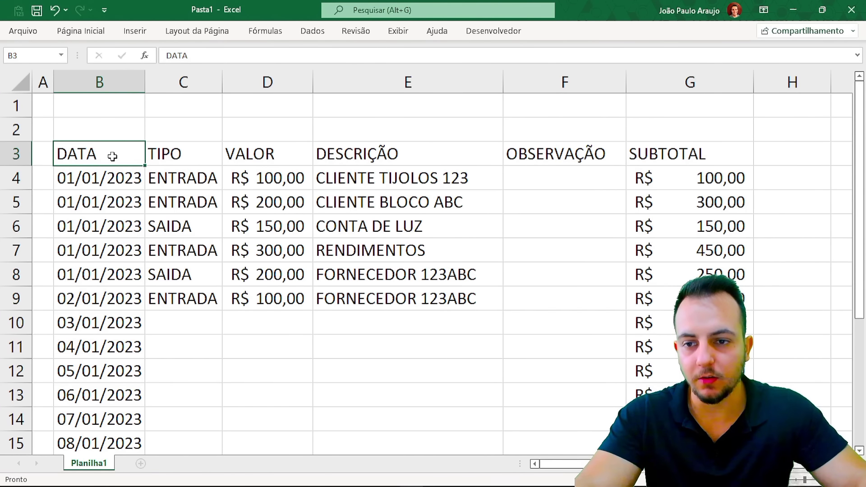
{"action": "left_click", "coordinate": [136, 32]}
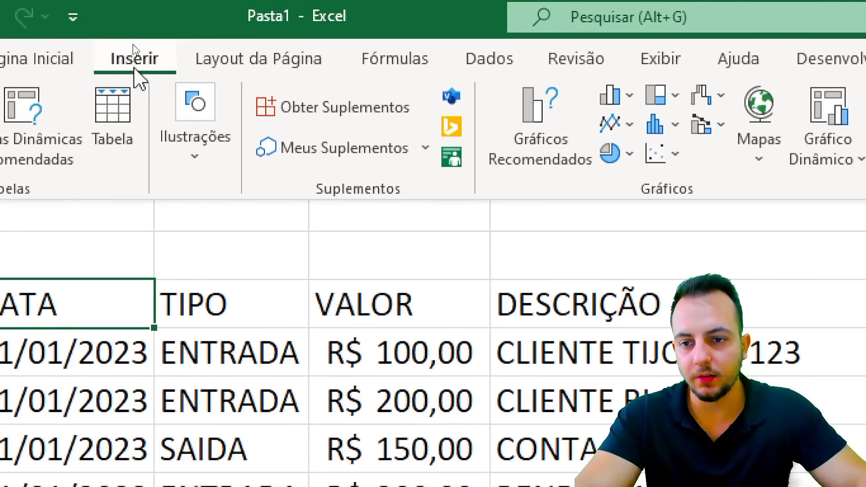
{"action": "left_click", "coordinate": [121, 138]}
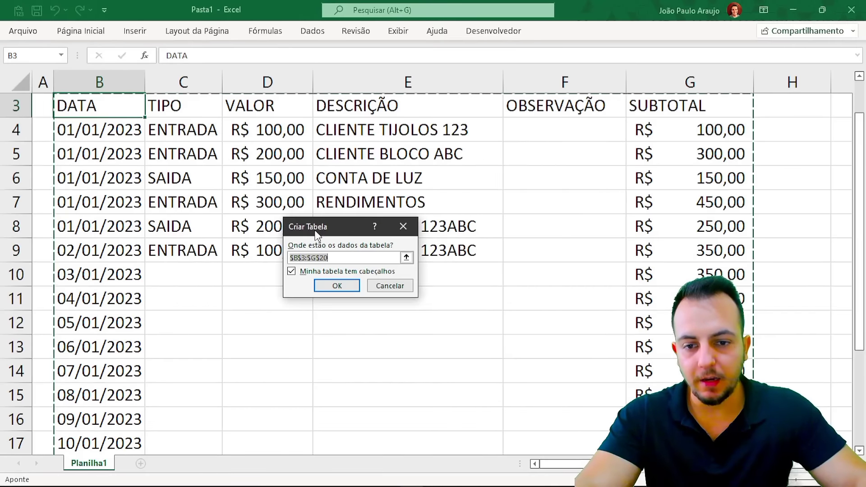
{"action": "left_click_drag", "start_coordinate": [316, 234], "coordinate": [218, 292]}
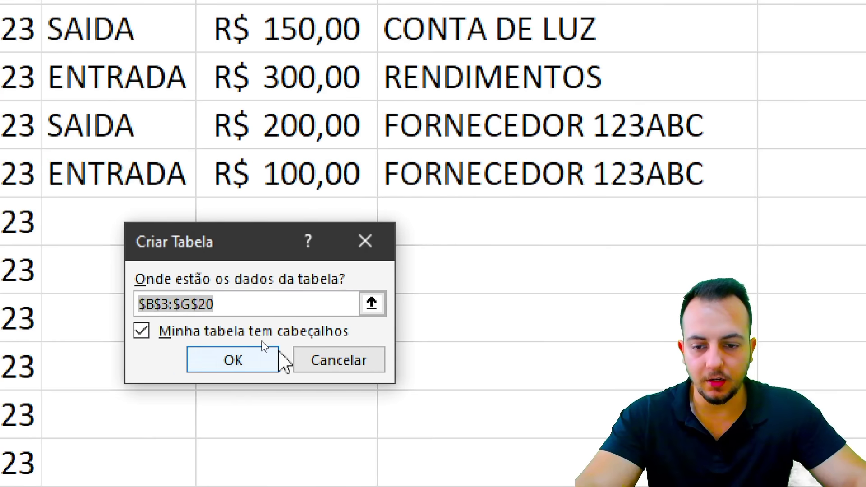
{"action": "left_click", "coordinate": [231, 356]}
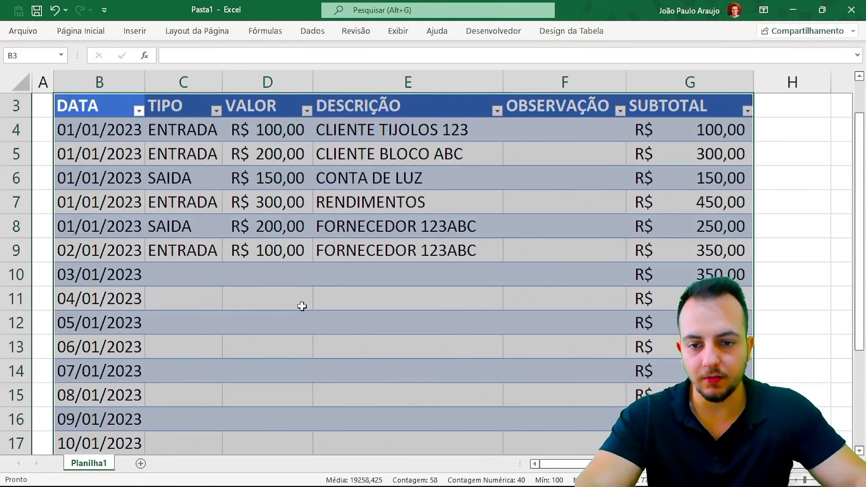
Zoom out to fit the whole table and autofit the DATA column so its dates show in full
{"action": "left_click", "coordinate": [357, 282]}
{"action": "scroll", "coordinate": [127, 76], "scroll_direction": "up", "scroll_amount": 1}
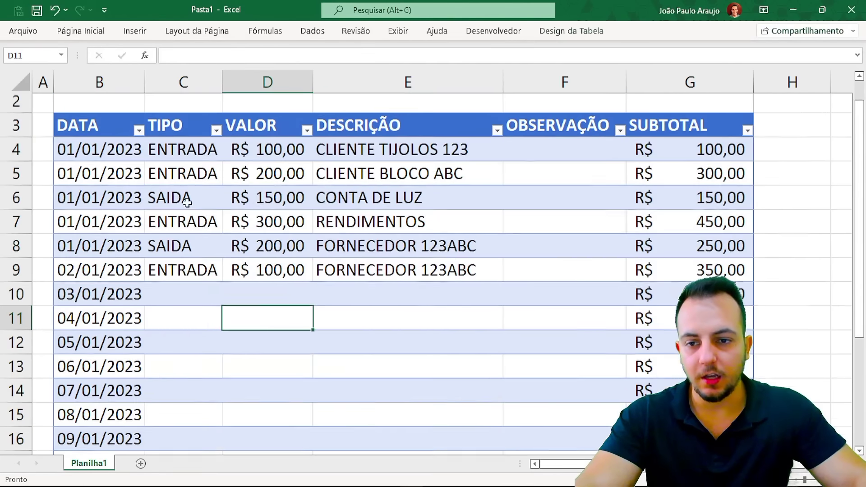
{"action": "left_click", "coordinate": [45, 106]}
{"action": "scroll", "coordinate": [127, 164], "scroll_direction": "down", "scroll_amount": 3, "text": "ctrl"}
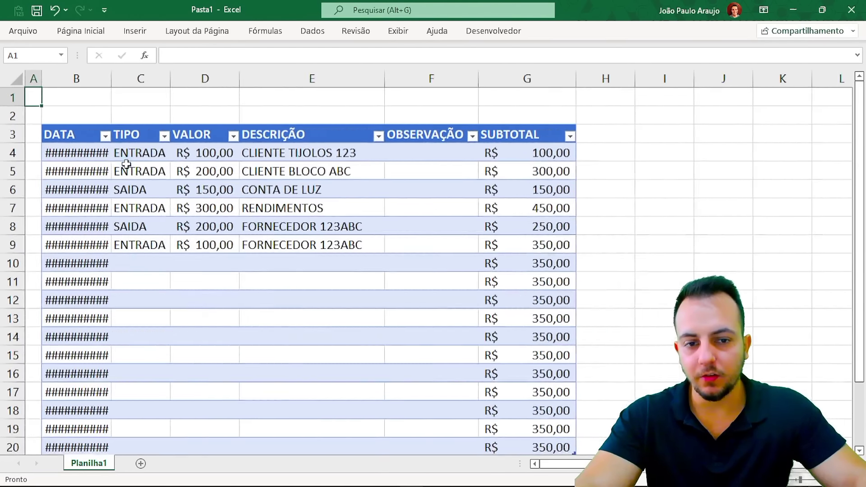
{"action": "scroll", "coordinate": [126, 164], "scroll_direction": "down", "scroll_amount": 1, "text": "ctrl"}
{"action": "scroll", "coordinate": [139, 188], "scroll_direction": "down", "scroll_amount": 2}
{"action": "scroll", "coordinate": [140, 192], "scroll_direction": "up", "scroll_amount": 2}
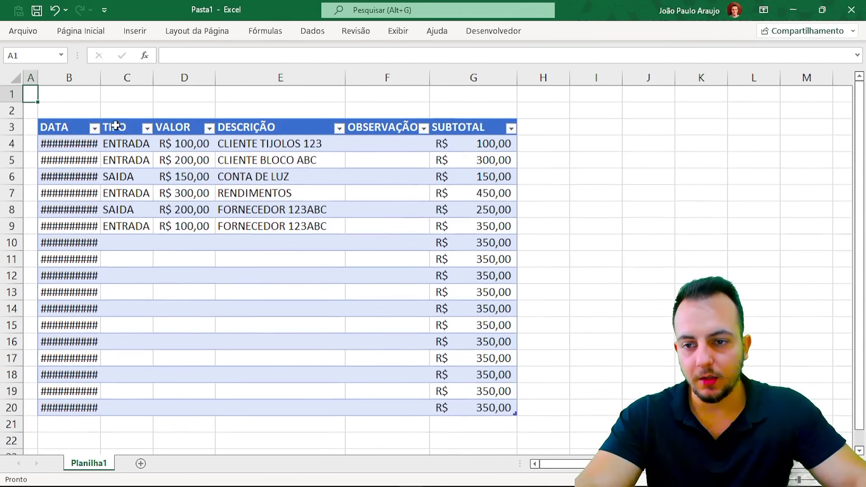
{"action": "double_click", "coordinate": [104, 86]}
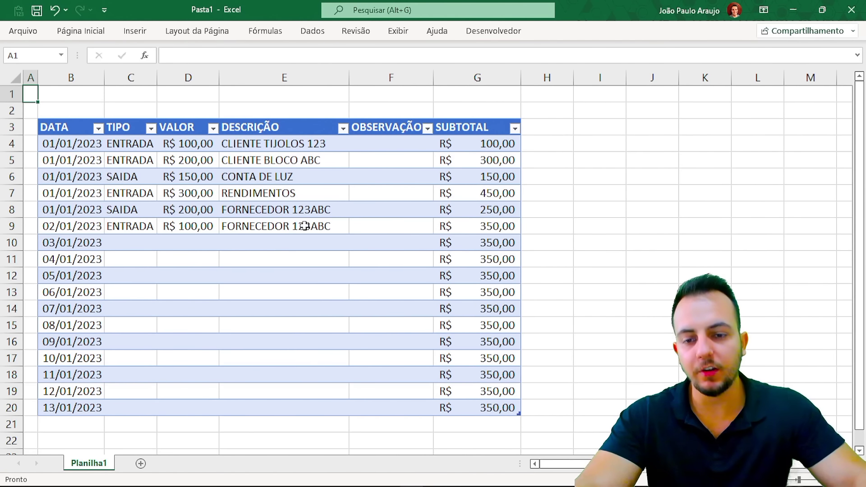
Apply the table style Azul, Estilo de Tabela Clara 13 to the cash flow table and deselect it
{"action": "left_click", "coordinate": [101, 133]}
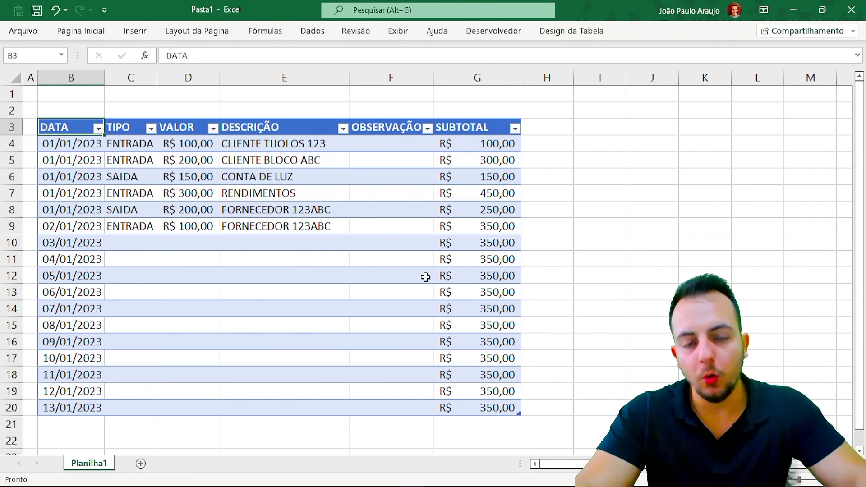
{"action": "left_click", "coordinate": [171, 193]}
{"action": "left_click", "coordinate": [197, 275]}
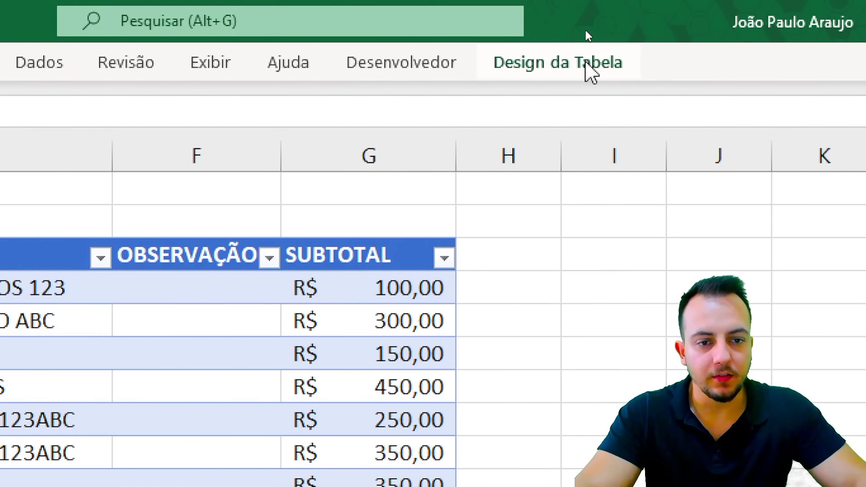
{"action": "left_click", "coordinate": [561, 76]}
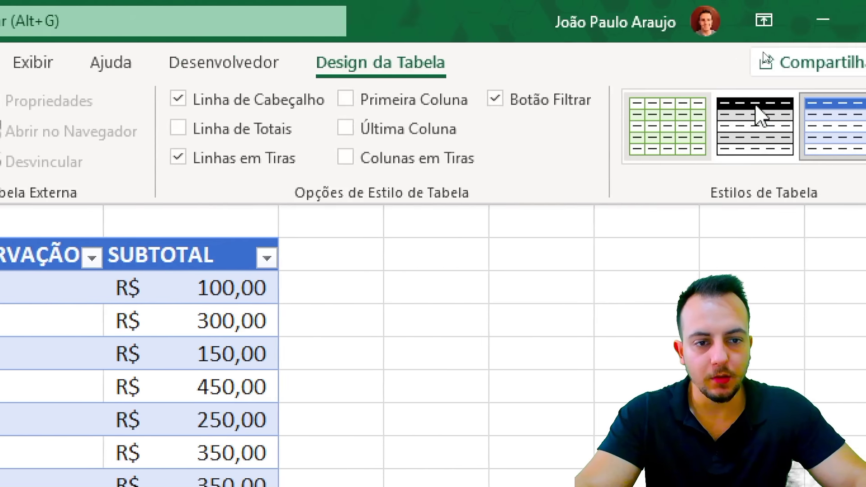
{"action": "left_click", "coordinate": [802, 149]}
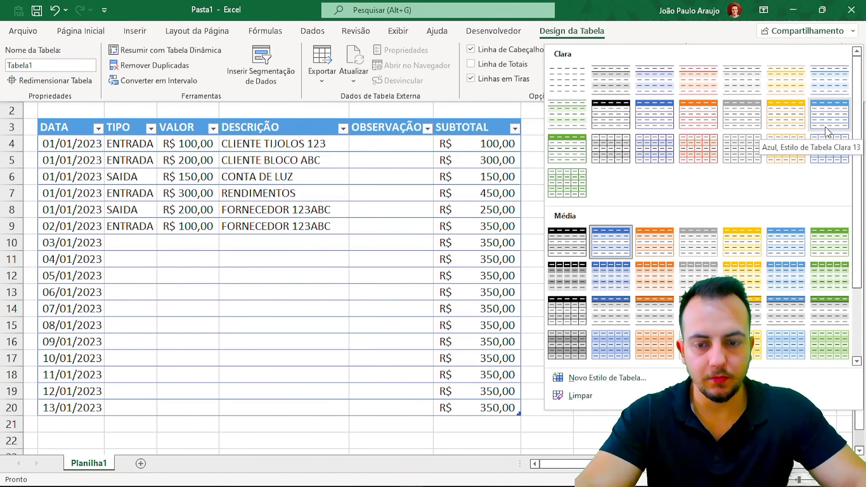
{"action": "left_click", "coordinate": [825, 126]}
{"action": "left_click", "coordinate": [471, 212]}
{"action": "left_click", "coordinate": [462, 255]}
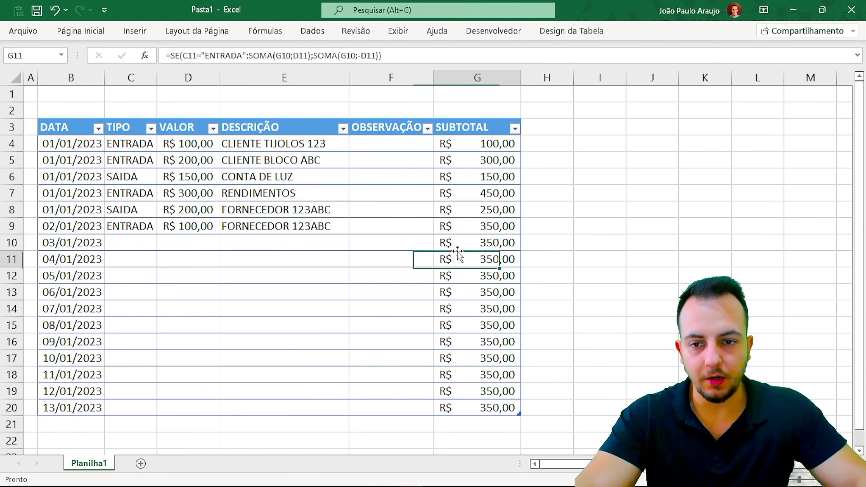
{"action": "left_click", "coordinate": [284, 262]}
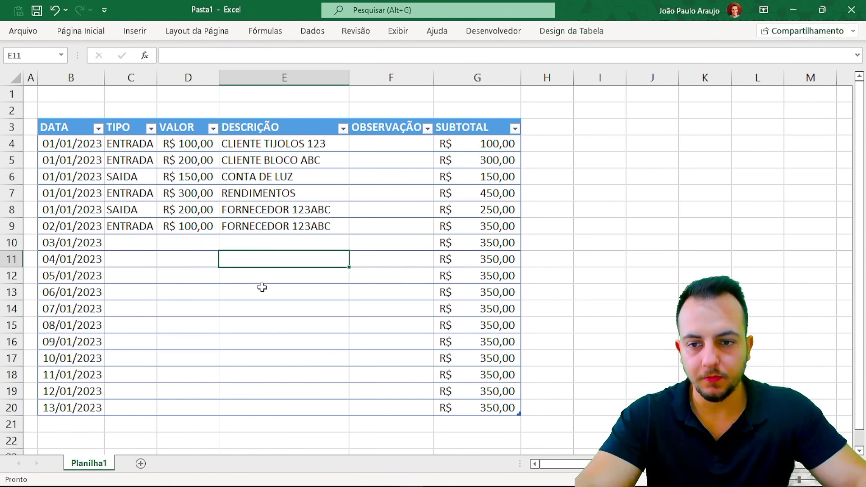
Widen each of the table's columns slightly, from DATA in column B through SUBTOTAL in column G
{"action": "left_click", "coordinate": [80, 85]}
{"action": "left_click_drag", "start_coordinate": [105, 78], "coordinate": [115, 76]}
{"action": "left_click", "coordinate": [142, 77]}
{"action": "left_click_drag", "start_coordinate": [168, 77], "coordinate": [178, 76]}
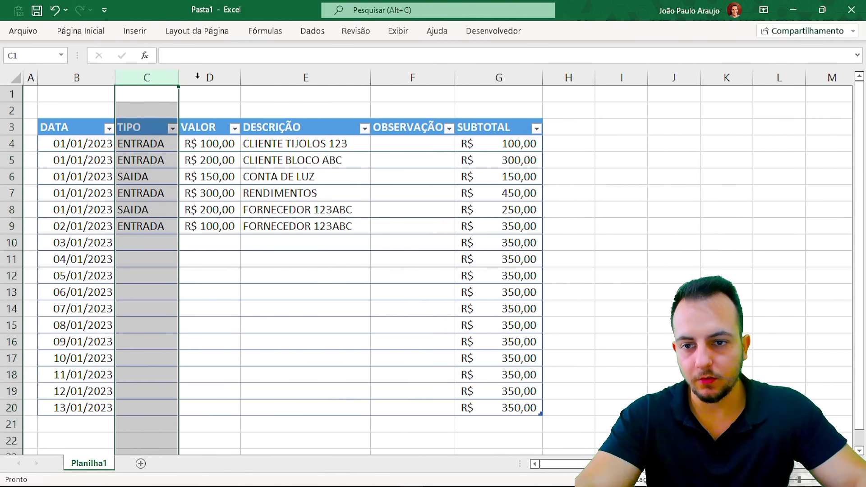
{"action": "left_click", "coordinate": [232, 76]}
{"action": "left_click_drag", "start_coordinate": [241, 77], "coordinate": [255, 77]}
{"action": "left_click", "coordinate": [356, 77]}
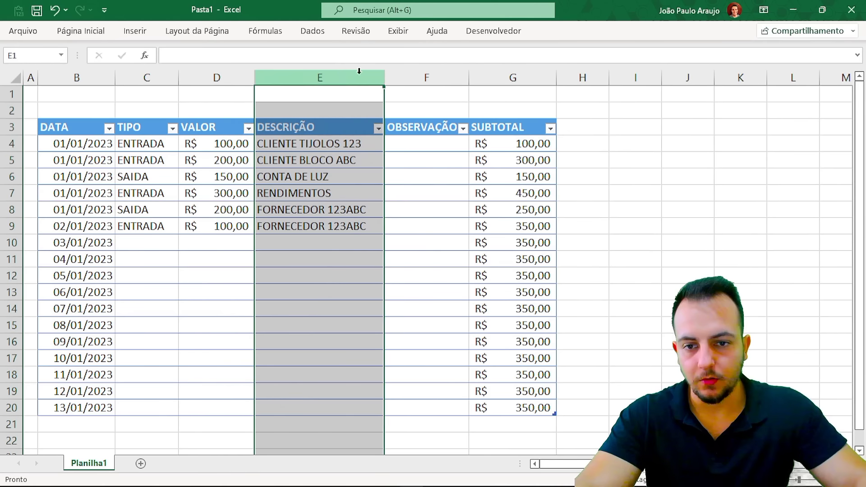
{"action": "left_click_drag", "start_coordinate": [382, 72], "coordinate": [401, 75]}
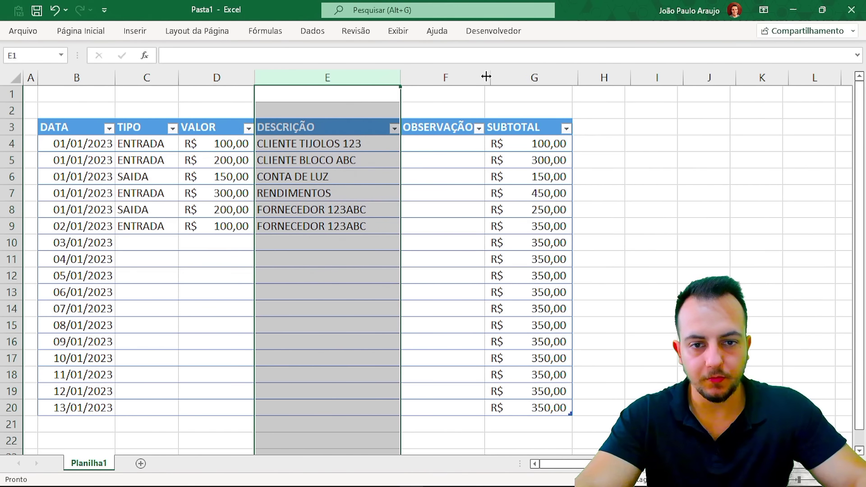
{"action": "left_click_drag", "start_coordinate": [485, 75], "coordinate": [490, 77]}
{"action": "left_click", "coordinate": [559, 80]}
{"action": "left_click_drag", "start_coordinate": [578, 77], "coordinate": [593, 76]}
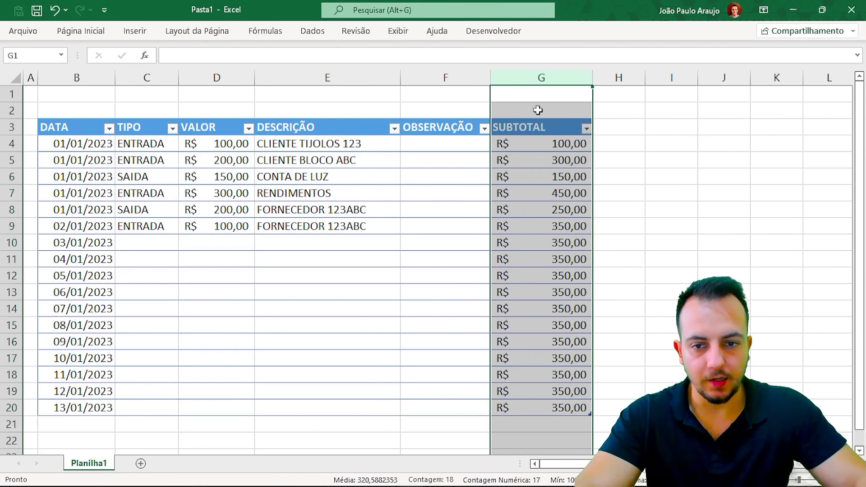
{"action": "left_click", "coordinate": [306, 204]}
Center the contents of the whole cash flow table B3:G20 both vertically and horizontally
{"action": "left_click", "coordinate": [113, 132]}
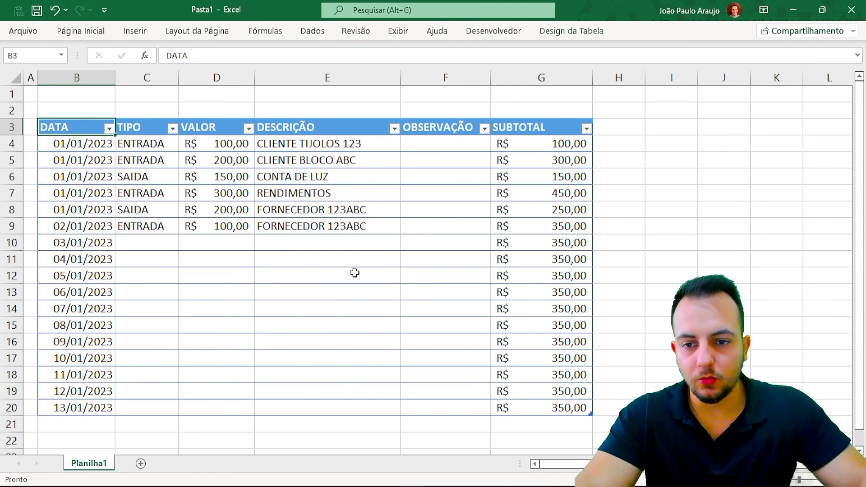
{"action": "mouse_move", "coordinate": [103, 130]}
{"action": "left_mouse_down"}
{"action": "mouse_move", "coordinate": [145, 144]}
{"action": "mouse_move", "coordinate": [548, 410]}
{"action": "left_mouse_up"}
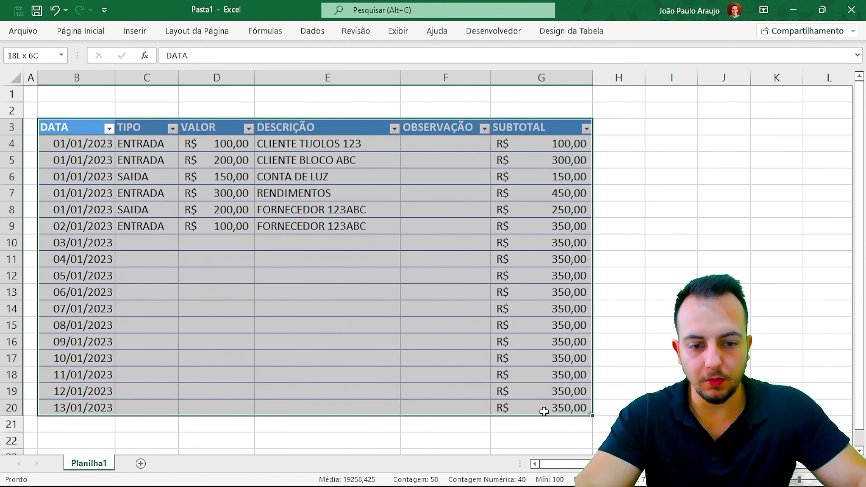
{"action": "left_click", "coordinate": [97, 35]}
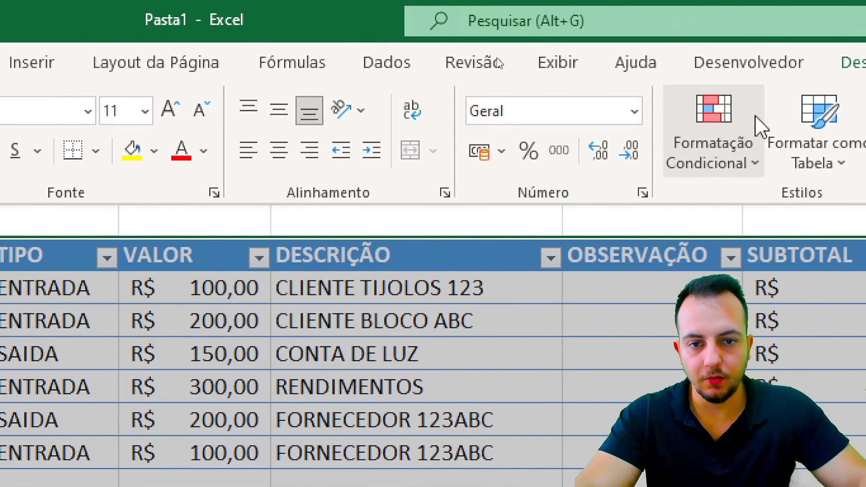
{"action": "left_click", "coordinate": [281, 111]}
{"action": "left_click", "coordinate": [273, 154]}
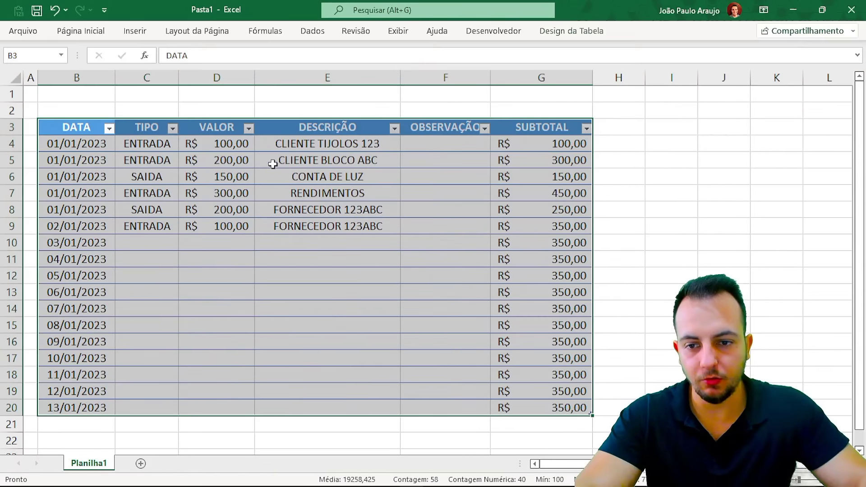
{"action": "left_click", "coordinate": [315, 171]}
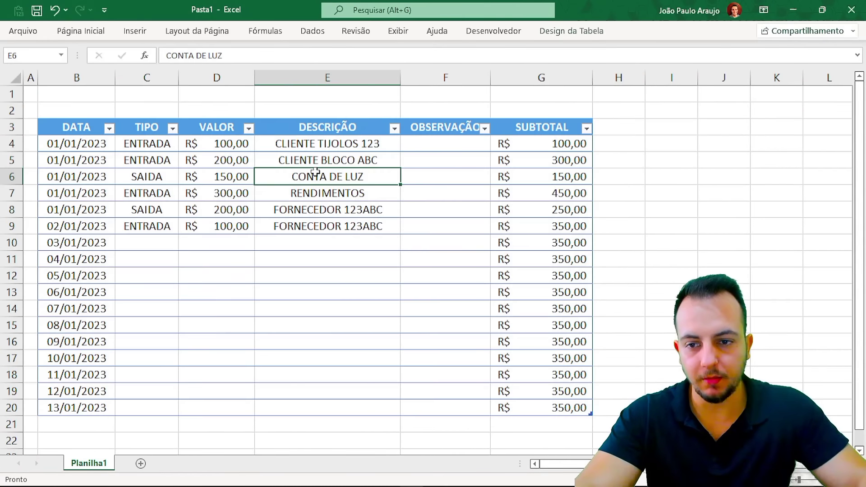
Left-align the DESCRIÇÃO entries in cells E4:E20
{"action": "left_click_drag", "start_coordinate": [346, 141], "coordinate": [338, 410]}
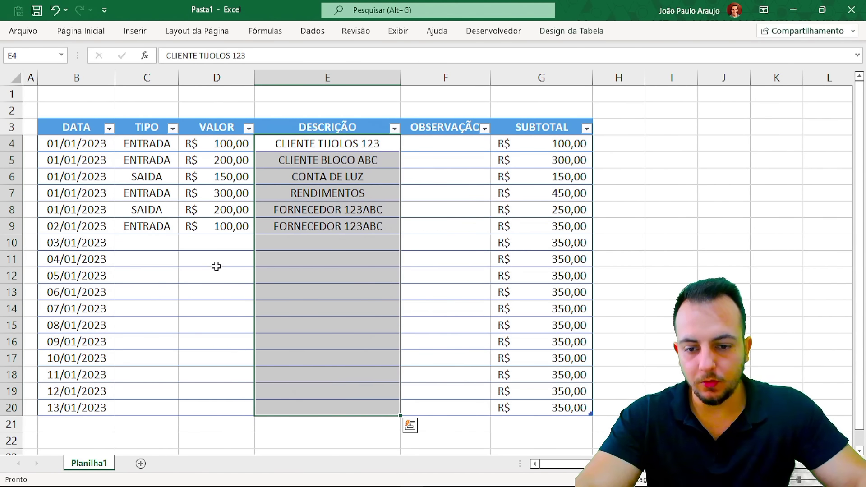
{"action": "left_click", "coordinate": [98, 34]}
{"action": "left_click", "coordinate": [243, 75]}
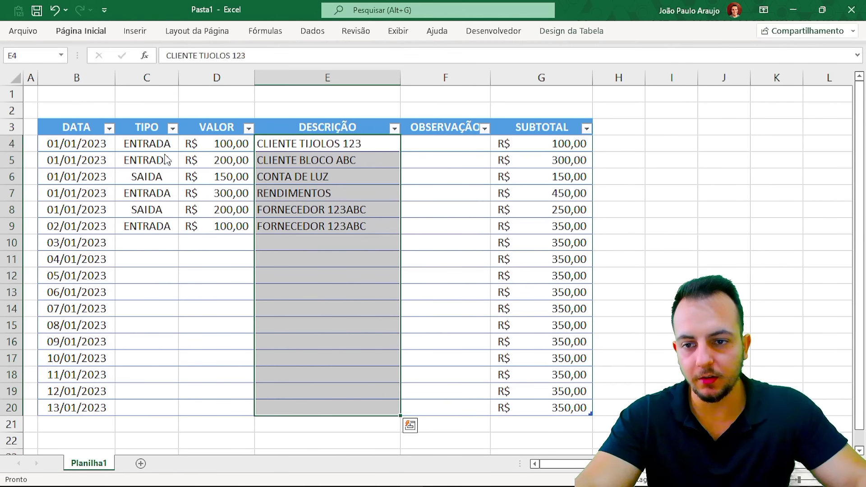
{"action": "left_click_drag", "start_coordinate": [147, 144], "coordinate": [153, 278]}
{"action": "left_click", "coordinate": [158, 230]}
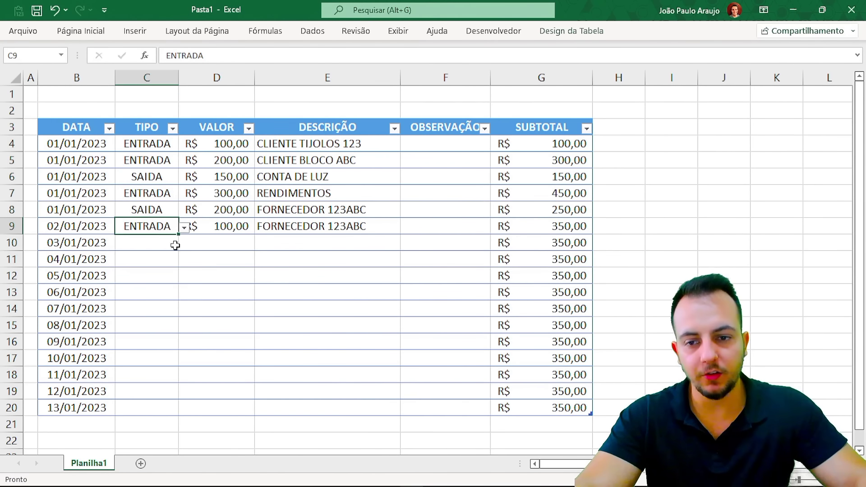
{"action": "left_click", "coordinate": [224, 264]}
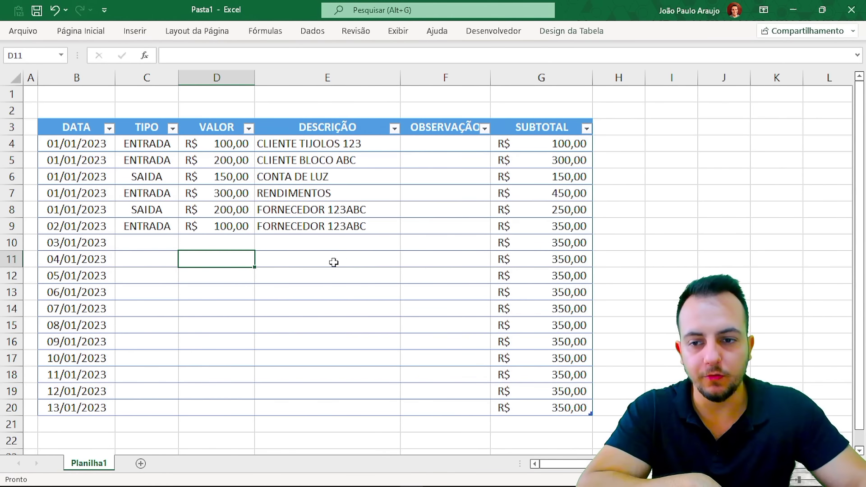
{"action": "left_click", "coordinate": [159, 157]}
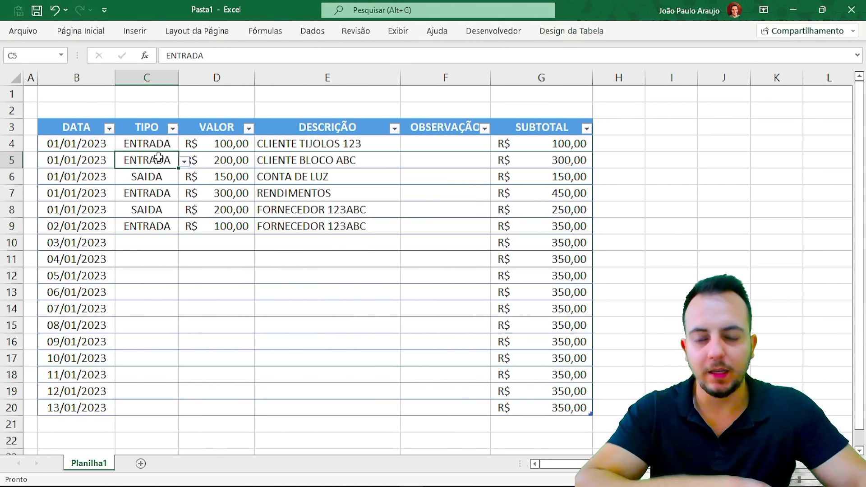
{"action": "left_click", "coordinate": [239, 257]}
{"action": "left_click", "coordinate": [210, 288]}
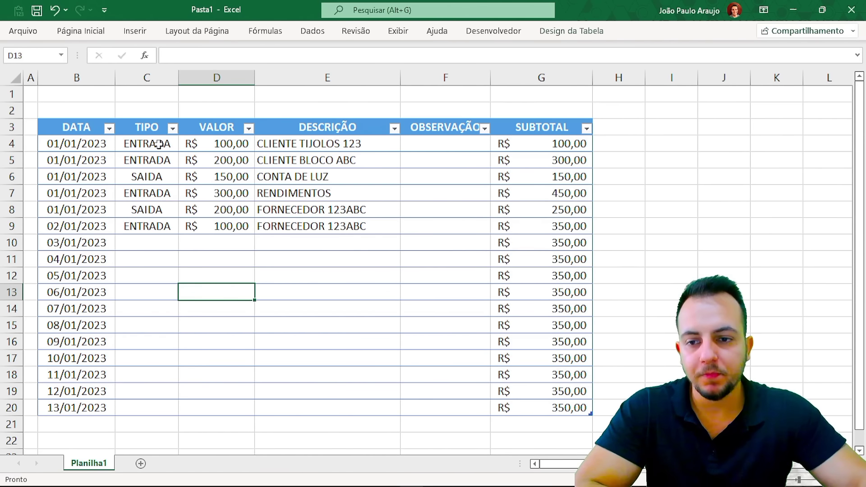
{"action": "left_click_drag", "start_coordinate": [159, 144], "coordinate": [149, 407]}
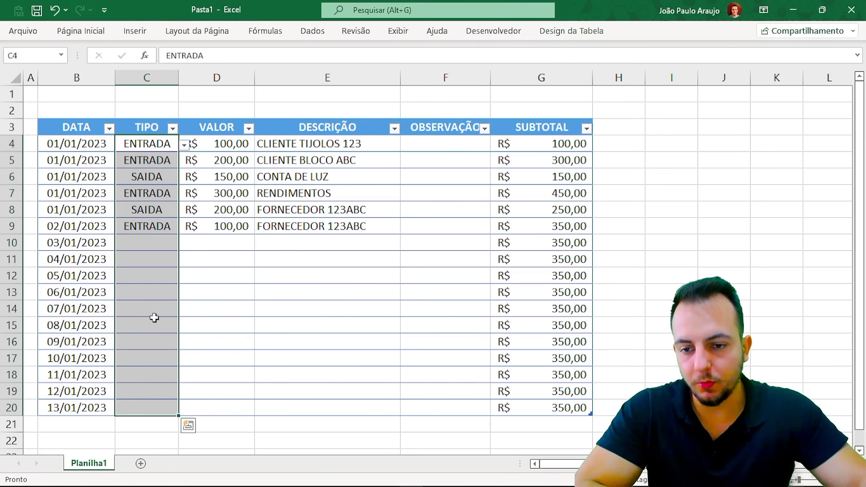
{"action": "left_click_drag", "start_coordinate": [97, 145], "coordinate": [587, 408]}
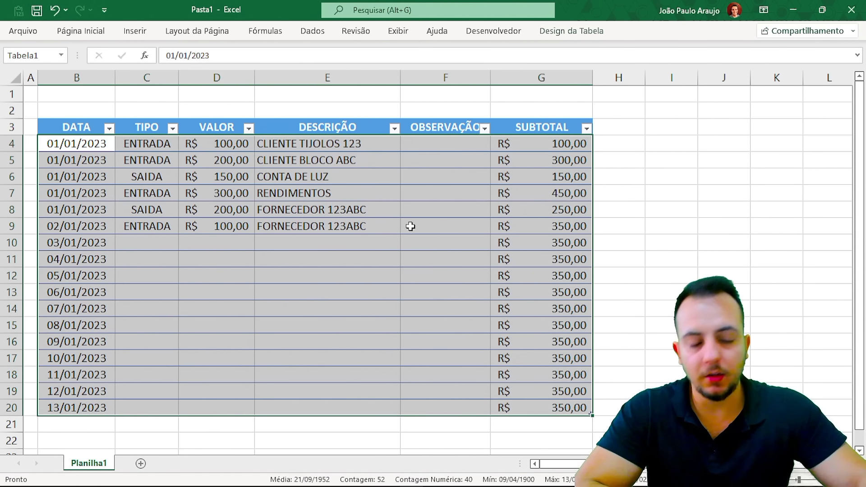
Start a new conditional formatting rule for the TIPO cells C4:C20 that uses a formula to determine which cells to format
{"action": "mouse_move", "coordinate": [162, 142]}
{"action": "left_mouse_down"}
{"action": "mouse_move", "coordinate": [158, 412]}
{"action": "mouse_move", "coordinate": [170, 146]}
{"action": "left_mouse_up"}
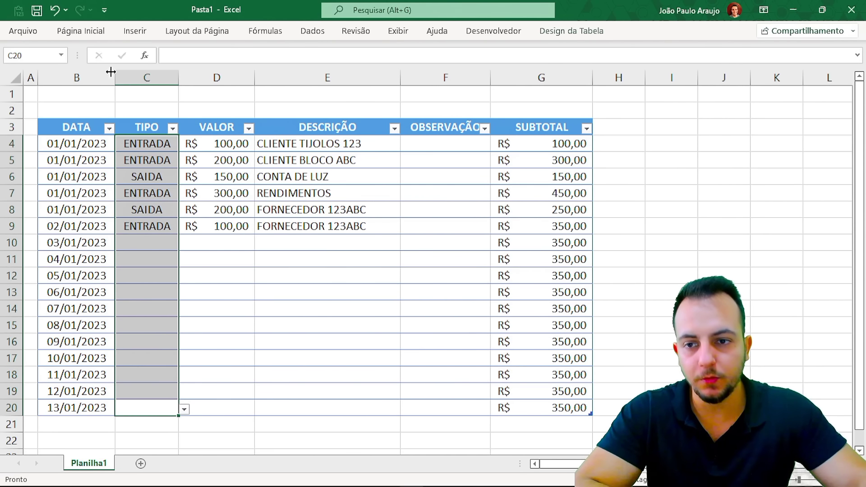
{"action": "left_click", "coordinate": [97, 36]}
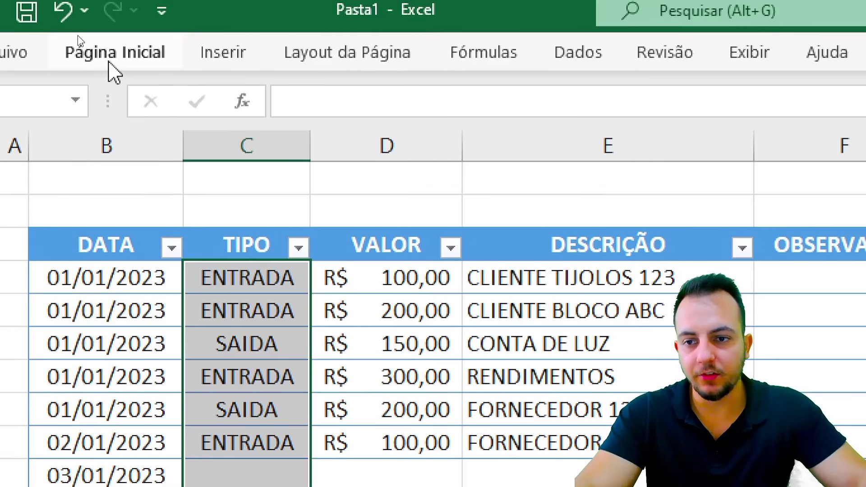
{"action": "left_click", "coordinate": [128, 70]}
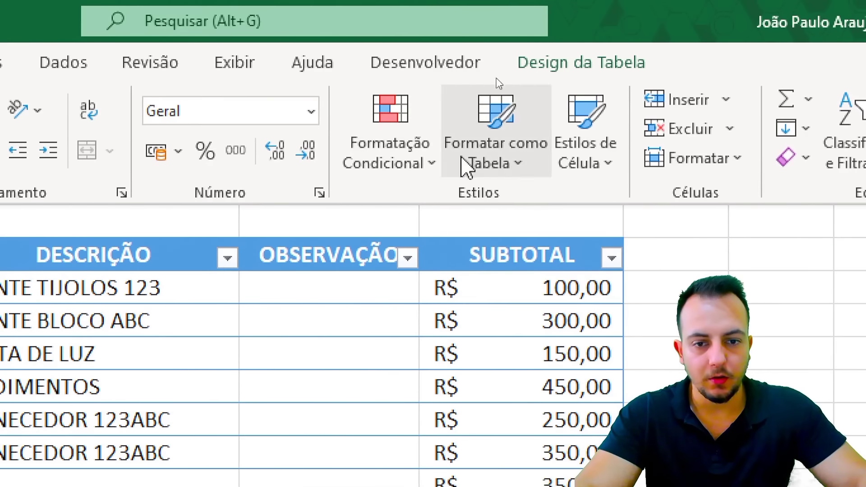
{"action": "left_click", "coordinate": [400, 164]}
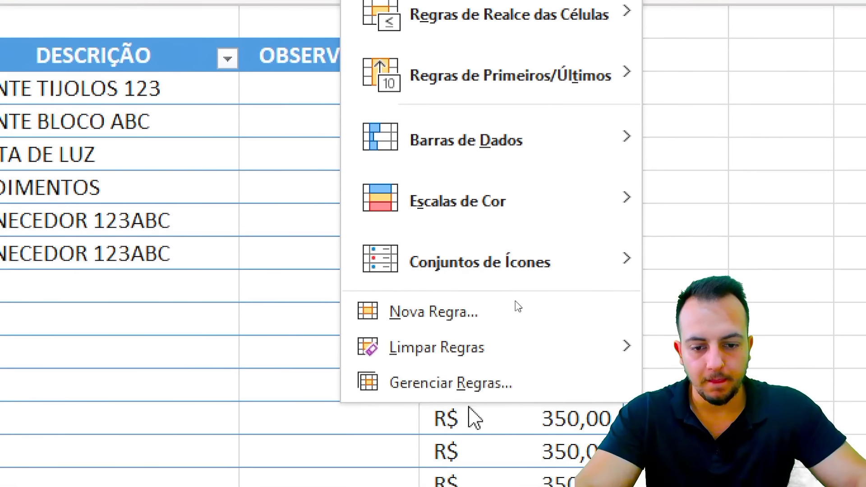
{"action": "left_click", "coordinate": [461, 324]}
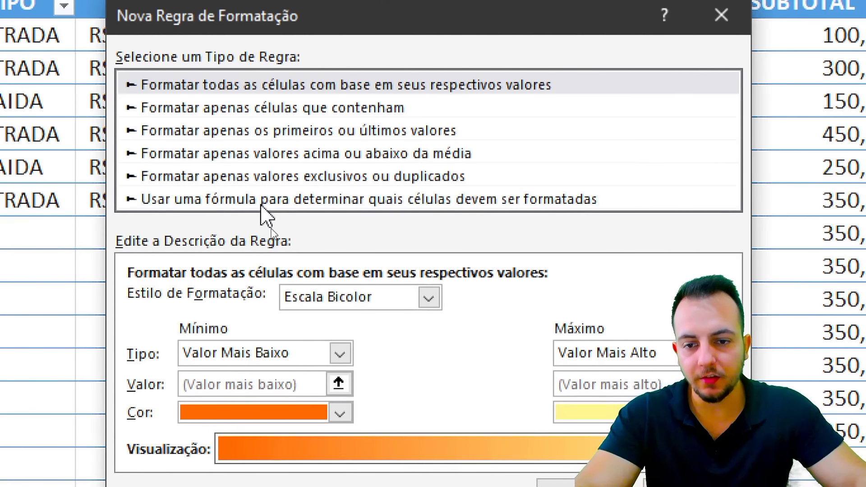
{"action": "left_click", "coordinate": [235, 217]}
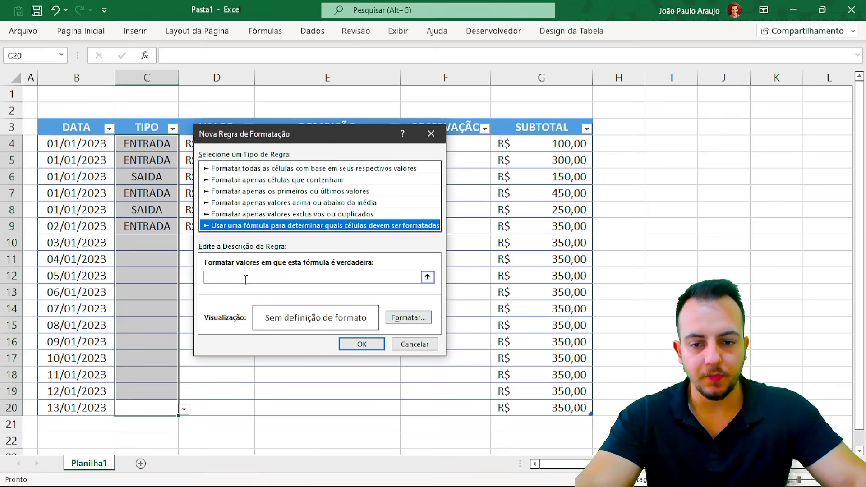
Enter the rule formula =$C4="ENTRADA", referencing cell C4 with only its column fixed
{"action": "left_click", "coordinate": [138, 300]}
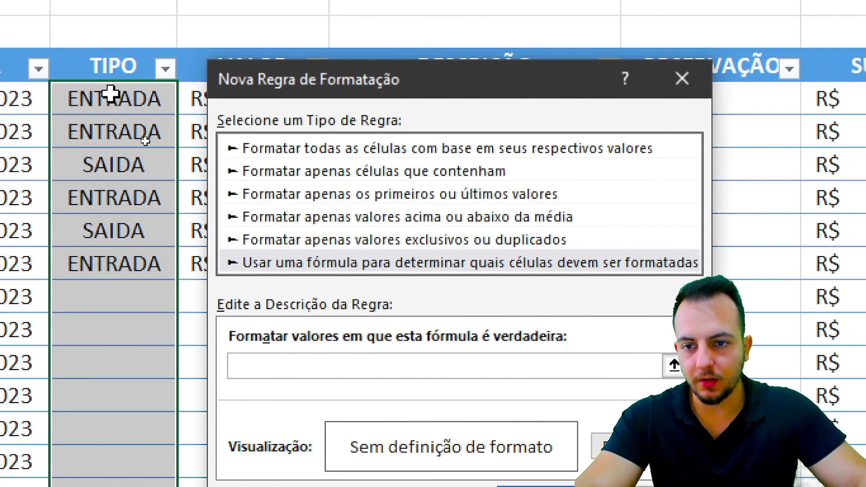
{"action": "left_click", "coordinate": [108, 100]}
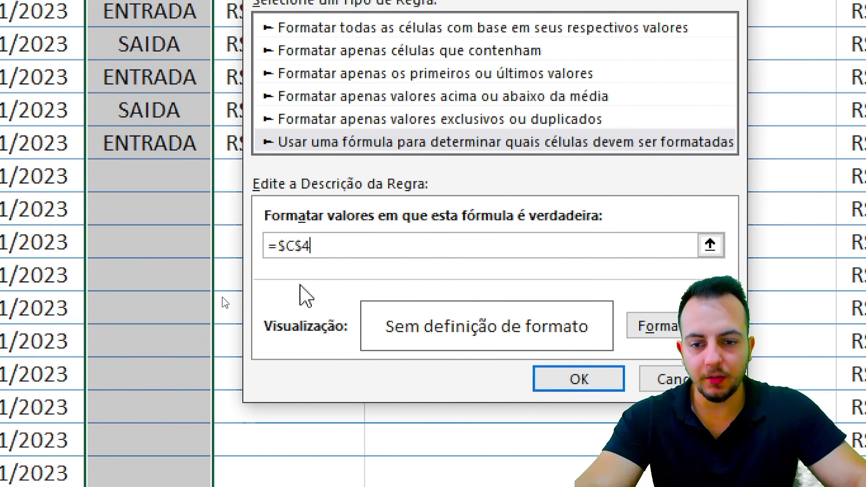
{"action": "key", "text": "ctrl+2"}
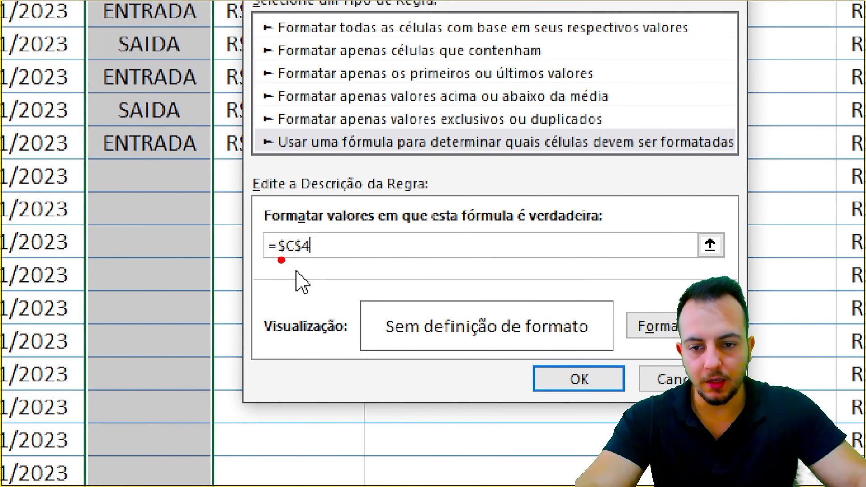
{"action": "left_click_drag", "start_coordinate": [281, 260], "coordinate": [227, 328]}
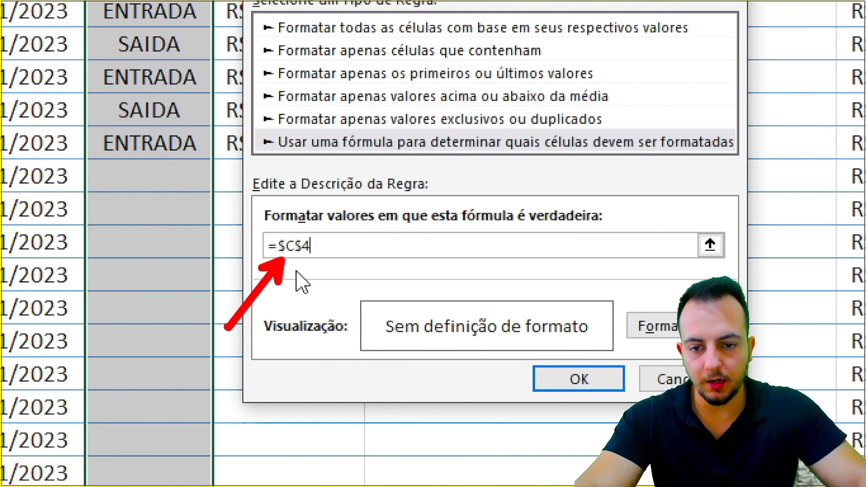
{"action": "left_click_drag", "start_coordinate": [296, 260], "coordinate": [273, 340]}
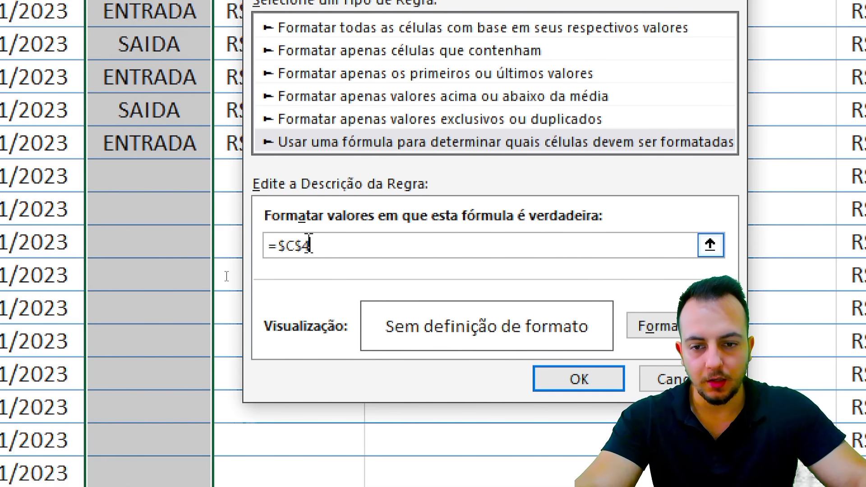
{"action": "left_click", "coordinate": [297, 247]}
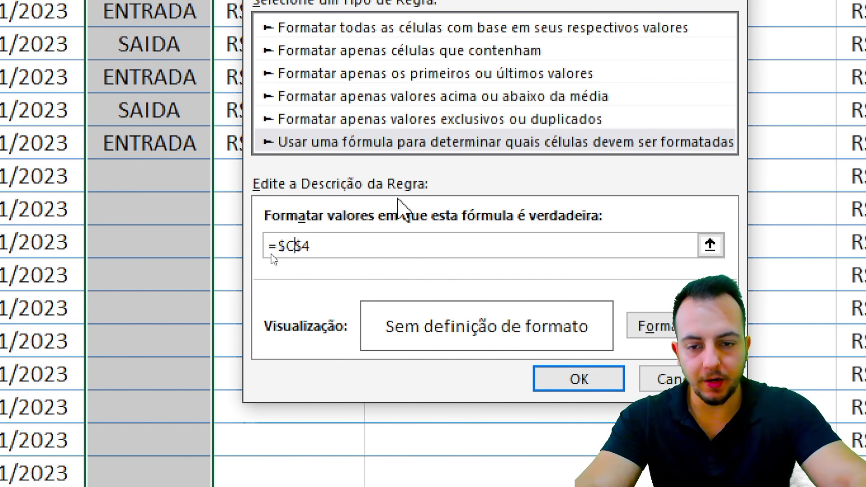
{"action": "key", "text": "Delete"}
{"action": "left_click", "coordinate": [332, 249]}
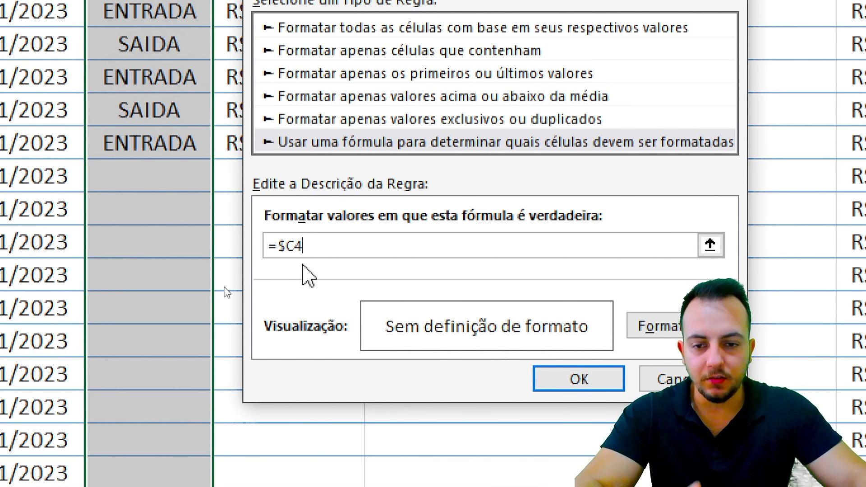
{"action": "type", "text": "=\""}
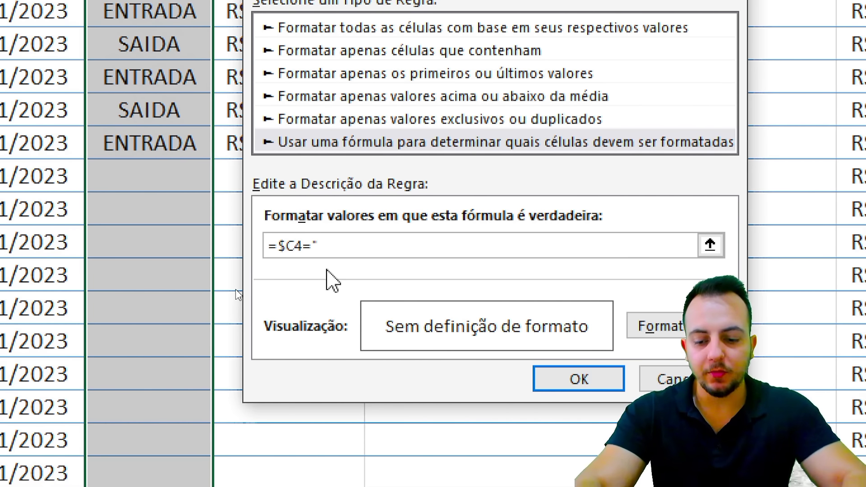
{"action": "type", "text": "ENTRADA"}
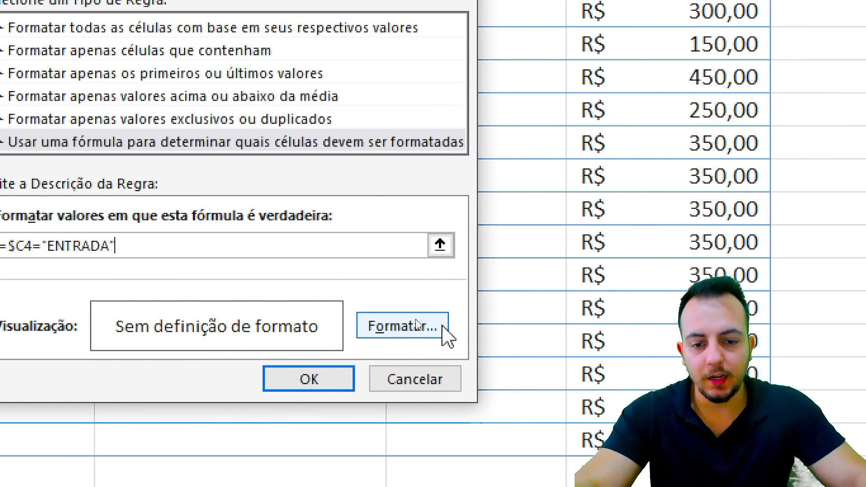
Set the ENTRADA rule's font format to white and bold (Negrito)
{"action": "left_click", "coordinate": [677, 324]}
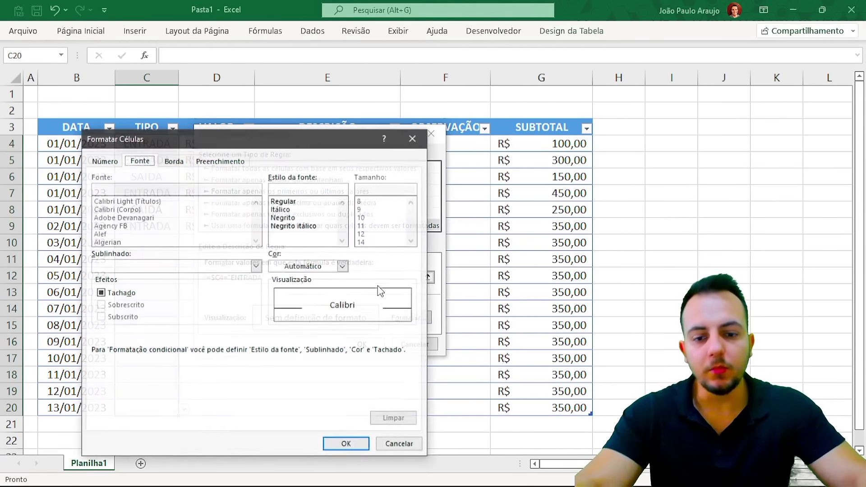
{"action": "left_click_drag", "start_coordinate": [237, 141], "coordinate": [369, 112]}
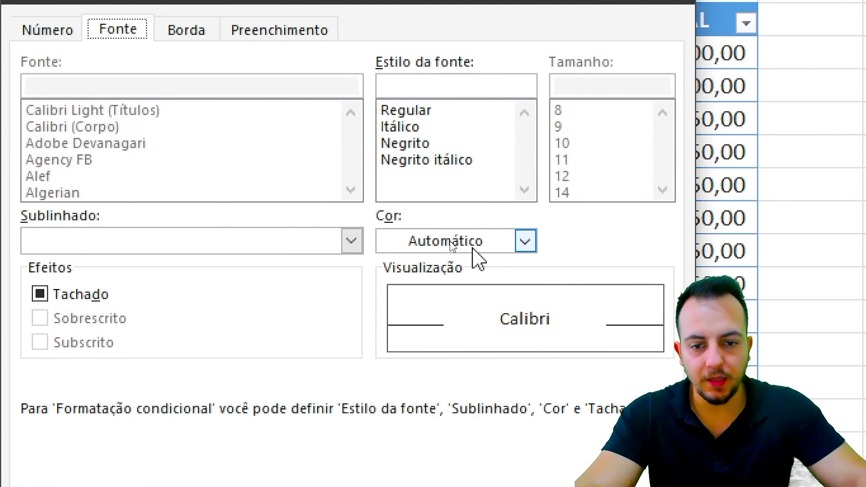
{"action": "left_click", "coordinate": [446, 243]}
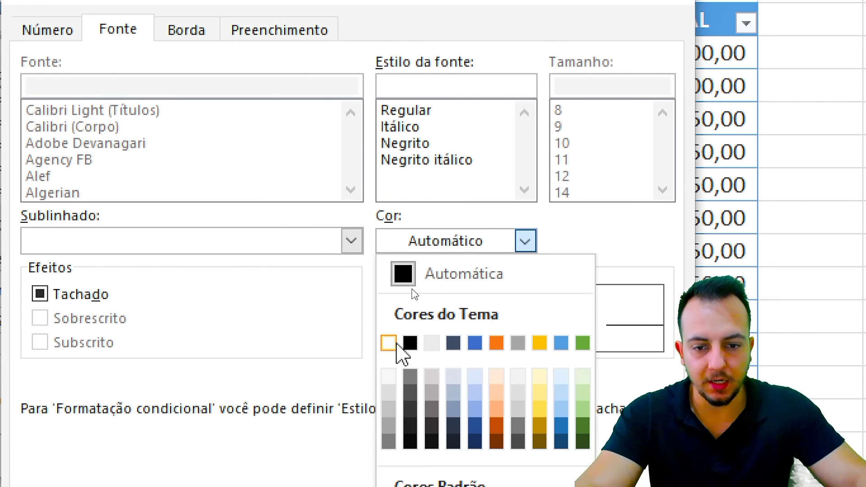
{"action": "left_click", "coordinate": [394, 344]}
{"action": "left_click", "coordinate": [469, 241]}
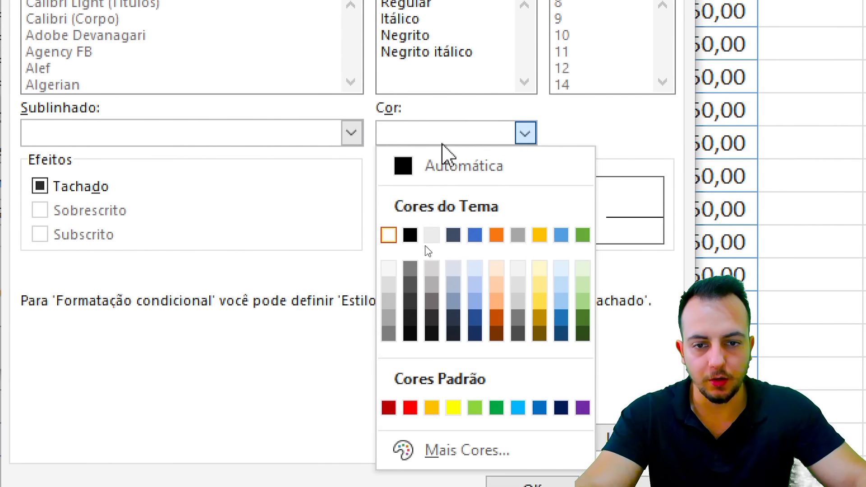
{"action": "left_click", "coordinate": [386, 237]}
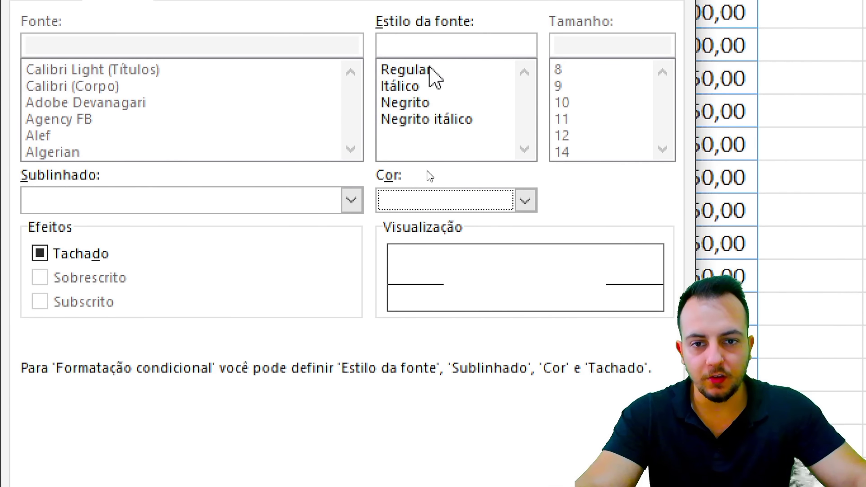
{"action": "left_click", "coordinate": [408, 104]}
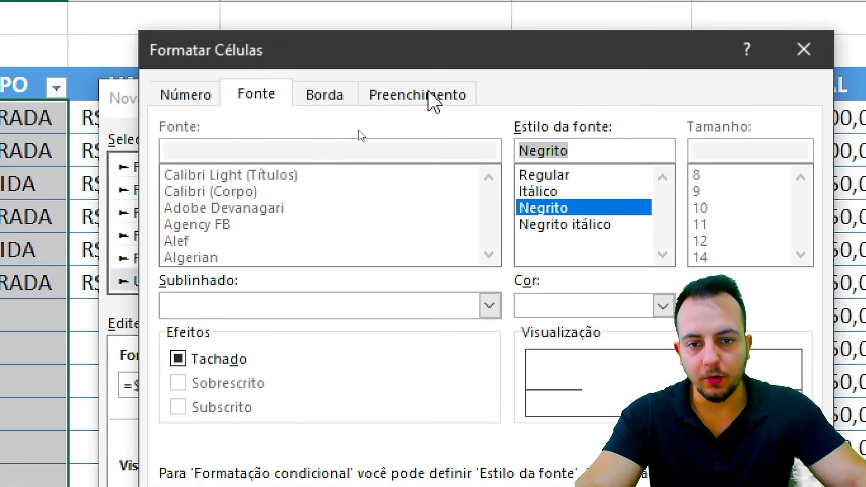
Give the ENTRADA rule a custom light green fill from the standard colour palette and save the rule
{"action": "left_click", "coordinate": [346, 134]}
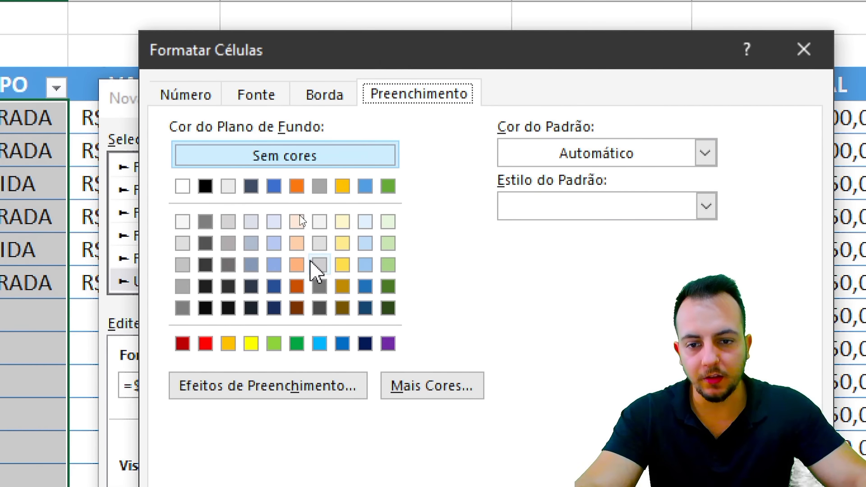
{"action": "left_click", "coordinate": [274, 344]}
{"action": "left_click", "coordinate": [413, 389]}
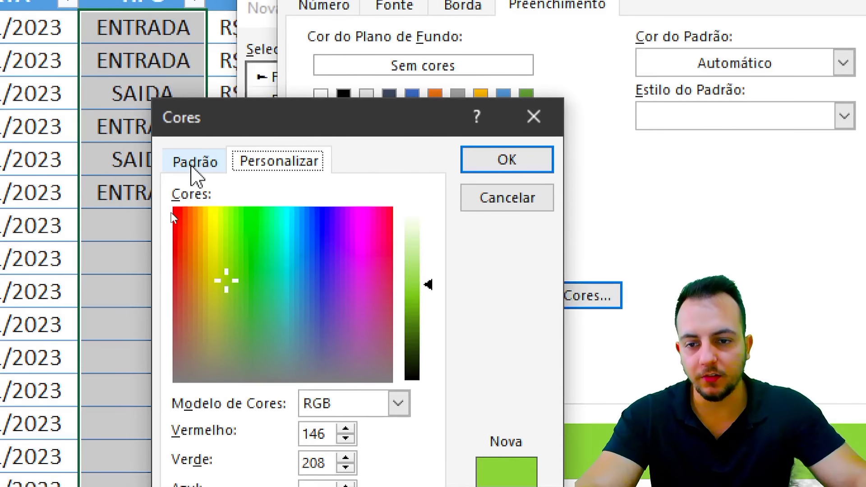
{"action": "left_click", "coordinate": [172, 211]}
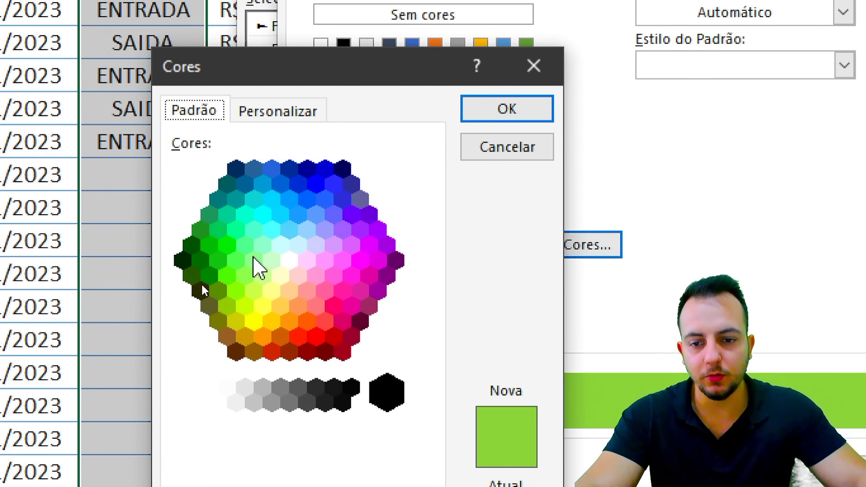
{"action": "left_click", "coordinate": [255, 261]}
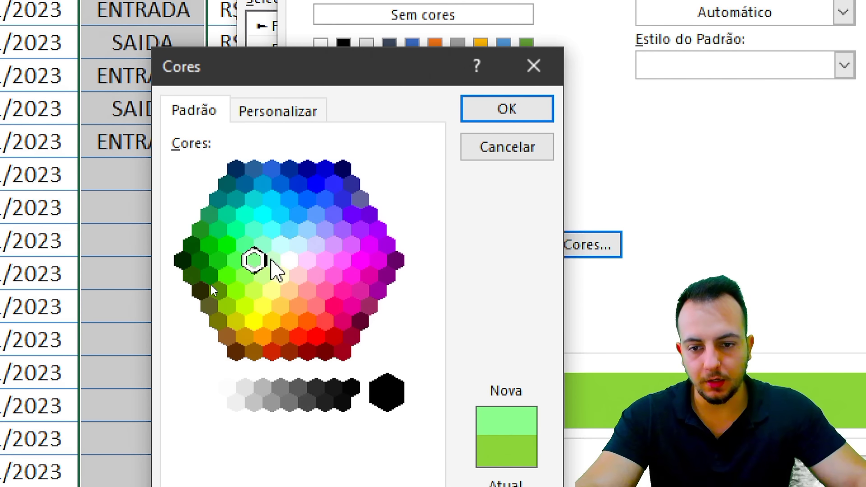
{"action": "left_click", "coordinate": [271, 260]}
{"action": "left_click", "coordinate": [263, 275]}
{"action": "left_click", "coordinate": [254, 261]}
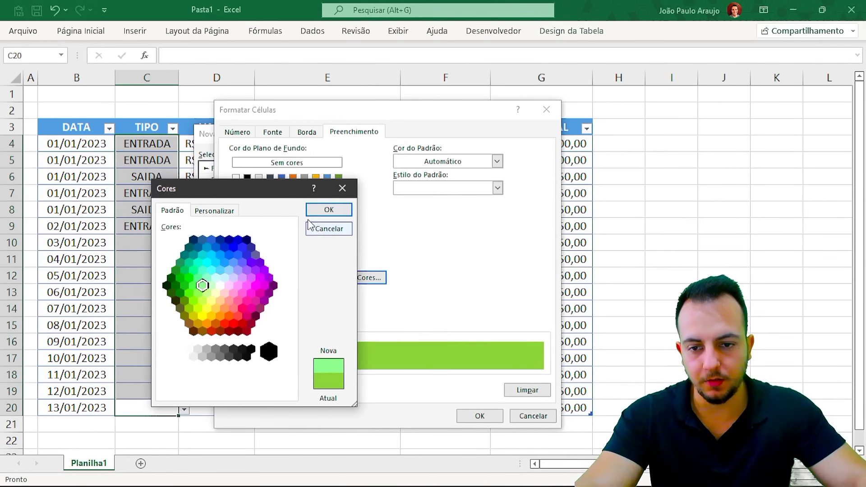
{"action": "left_click", "coordinate": [507, 109]}
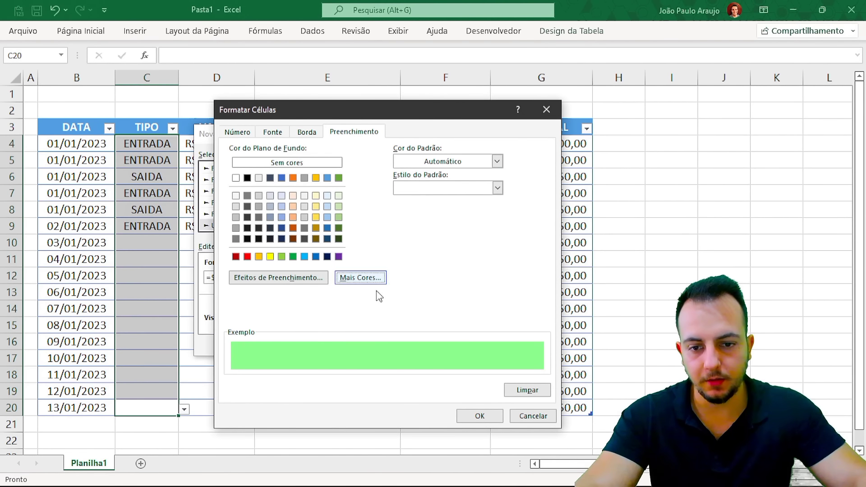
{"action": "left_click", "coordinate": [480, 416]}
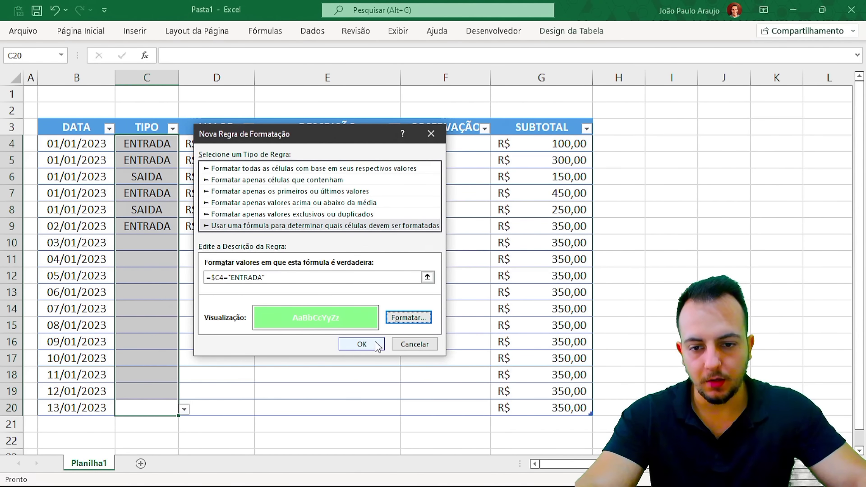
{"action": "left_click", "coordinate": [362, 344]}
{"action": "left_click", "coordinate": [212, 249]}
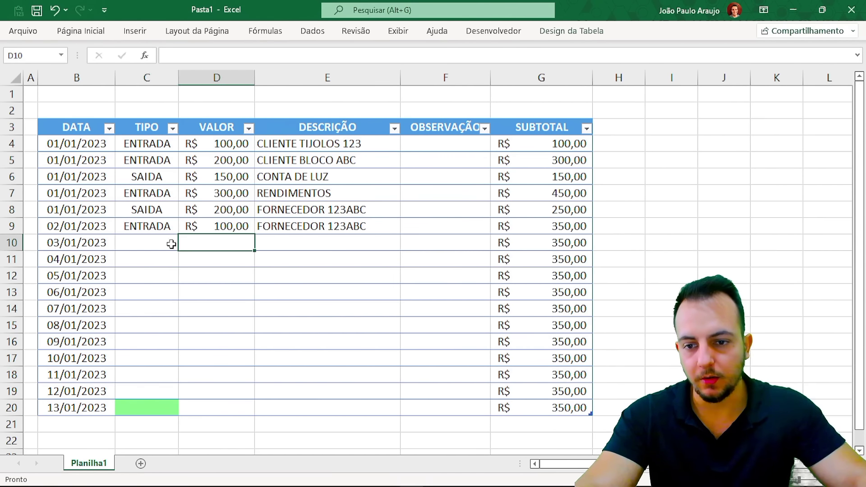
{"action": "left_click", "coordinate": [171, 244]}
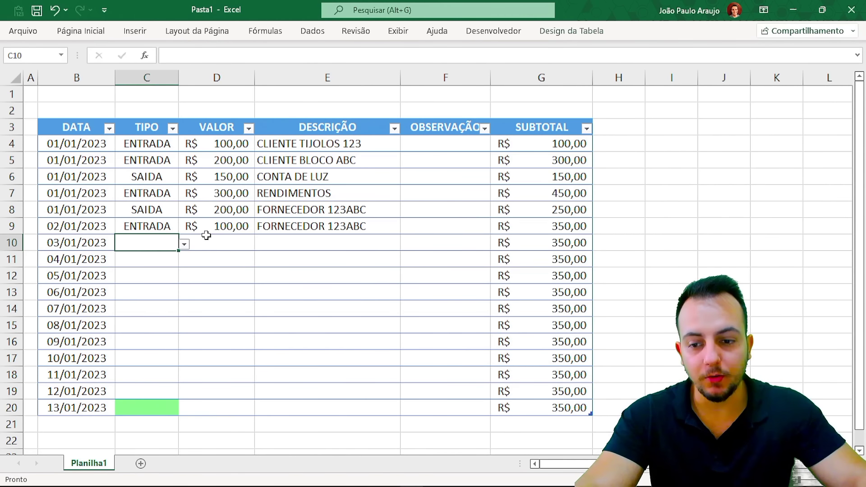
{"action": "key", "text": "ctrl+2"}
{"action": "left_click_drag", "start_coordinate": [193, 406], "coordinate": [315, 358]}
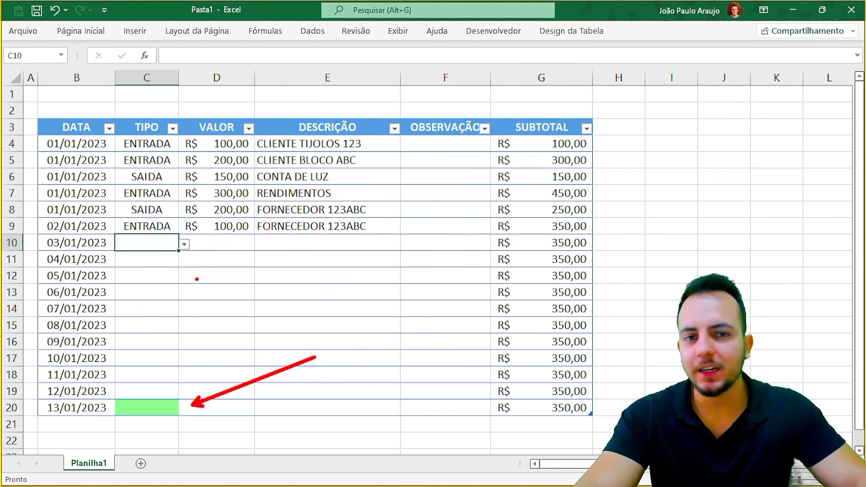
{"action": "key", "text": "Escape"}
Test the rule by switching the TIPO in cell C4 to SAIDA and back to ENTRADA
{"action": "left_click", "coordinate": [171, 142]}
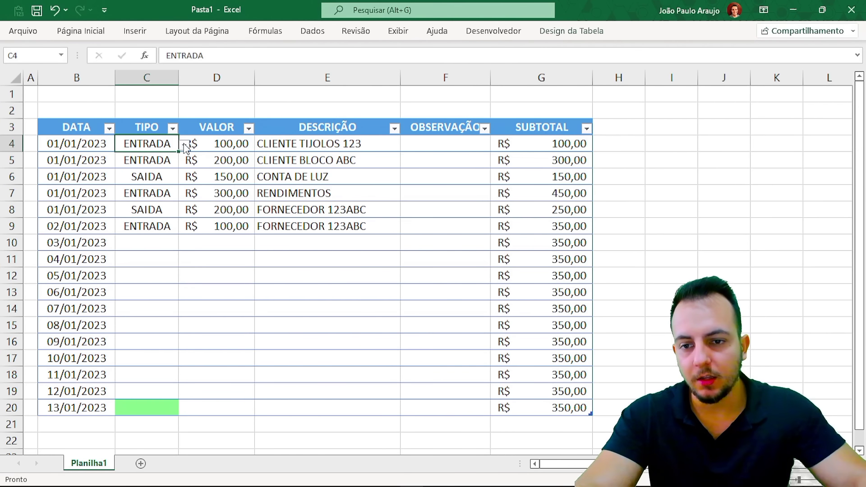
{"action": "left_click", "coordinate": [184, 144]}
{"action": "left_click", "coordinate": [123, 168]}
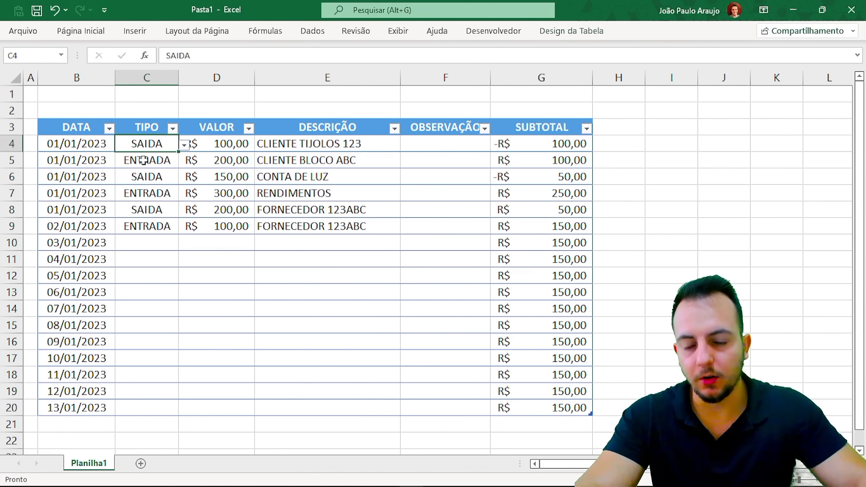
{"action": "key", "text": "ctrl+2"}
{"action": "left_click_drag", "start_coordinate": [170, 143], "coordinate": [280, 105]}
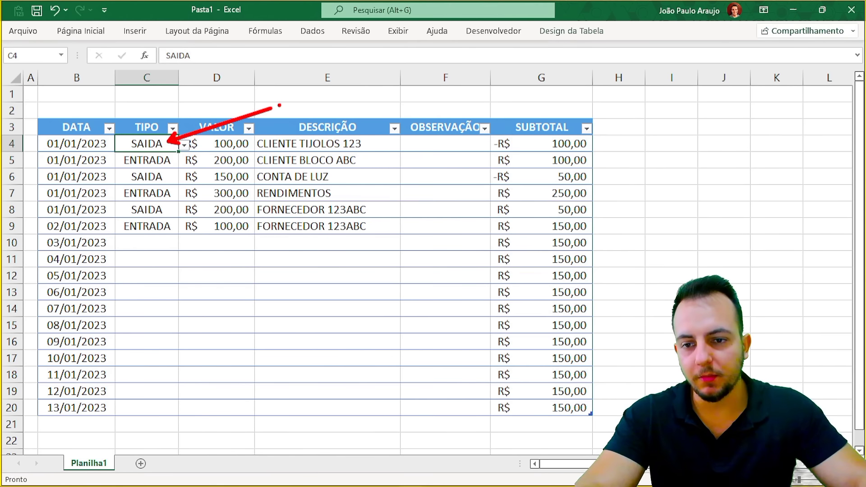
{"action": "mouse_move", "coordinate": [166, 388]}
{"action": "left_mouse_down"}
{"action": "mouse_move", "coordinate": [184, 408]}
{"action": "mouse_move", "coordinate": [144, 383]}
{"action": "left_mouse_up"}
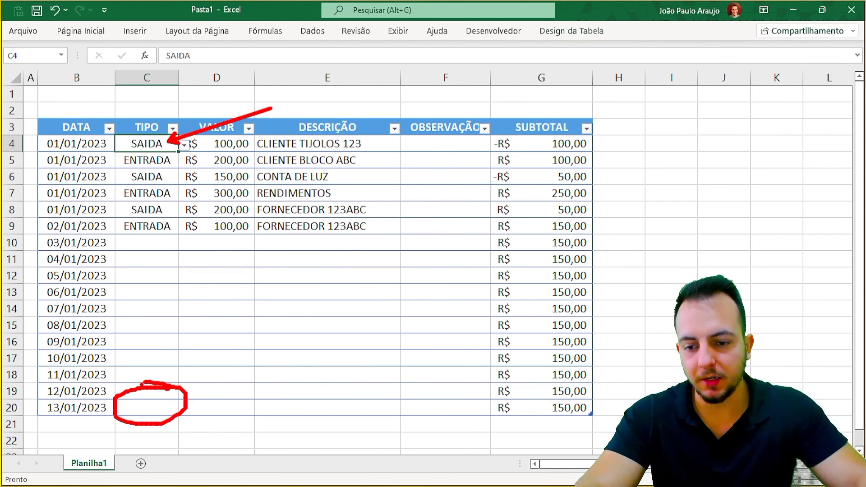
{"action": "key", "text": "Escape"}
{"action": "left_click", "coordinate": [184, 144]}
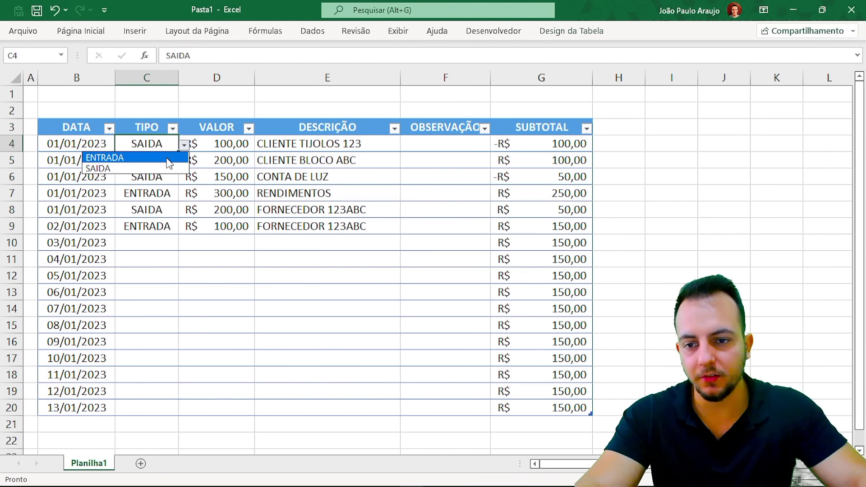
{"action": "left_click", "coordinate": [167, 158]}
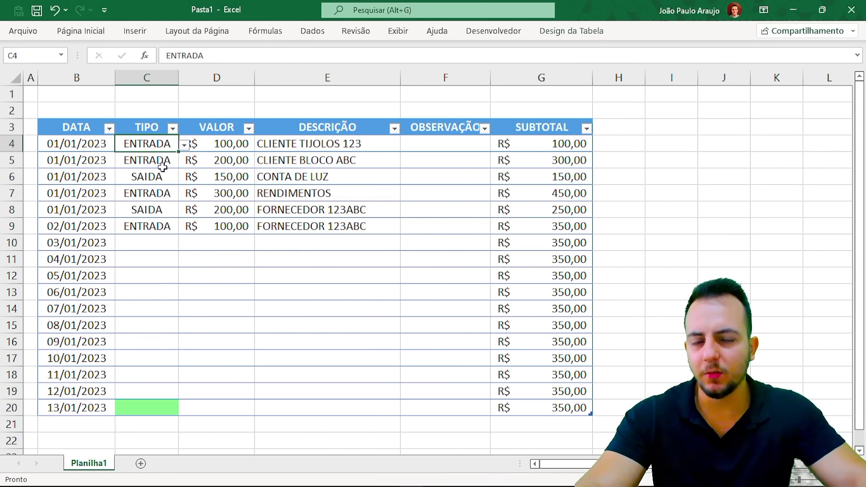
Reopen the table's ENTRADA conditional formatting rule for editing and remove the incorrect row number after $C in its formula
{"action": "left_click", "coordinate": [91, 35]}
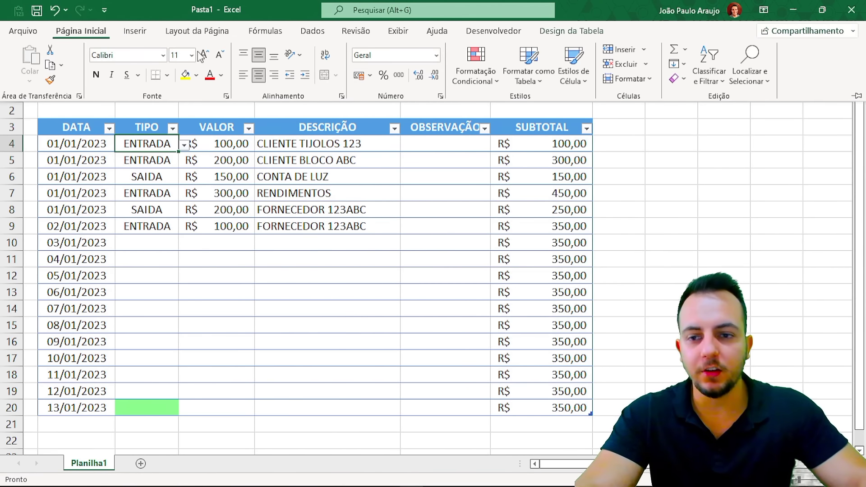
{"action": "left_click", "coordinate": [477, 77]}
{"action": "left_click", "coordinate": [501, 291]}
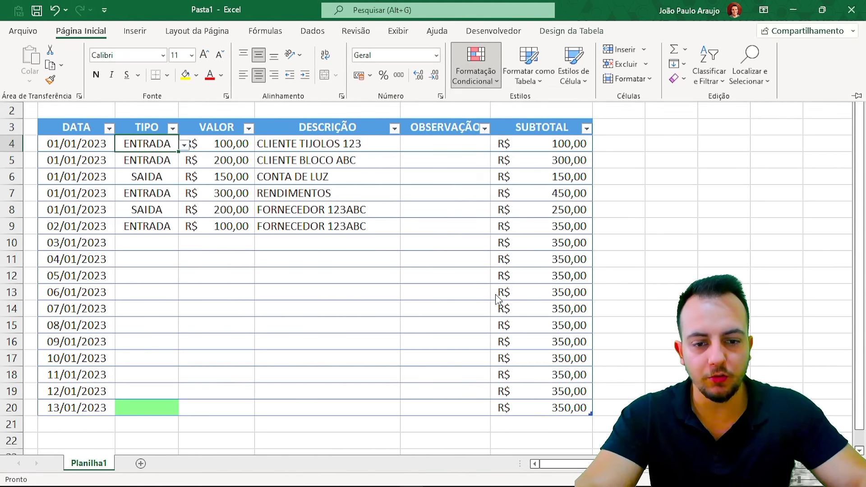
{"action": "left_click_drag", "start_coordinate": [317, 158], "coordinate": [474, 134]}
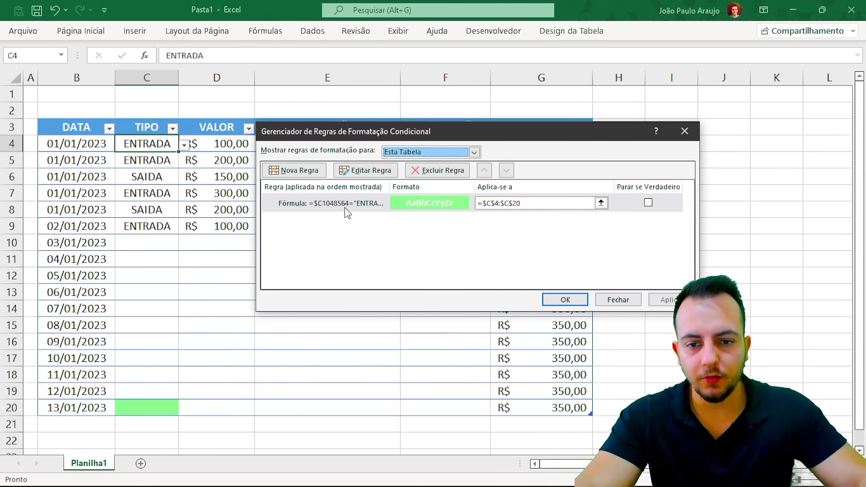
{"action": "left_click", "coordinate": [269, 185]}
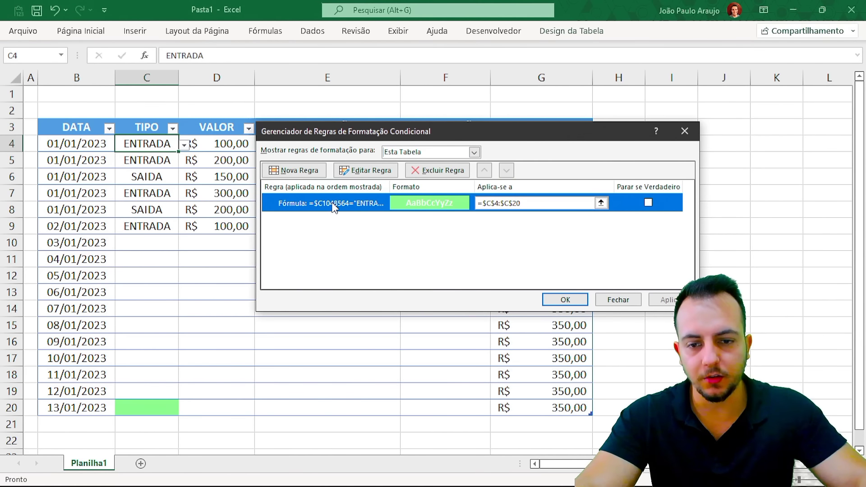
{"action": "double_click", "coordinate": [332, 202]}
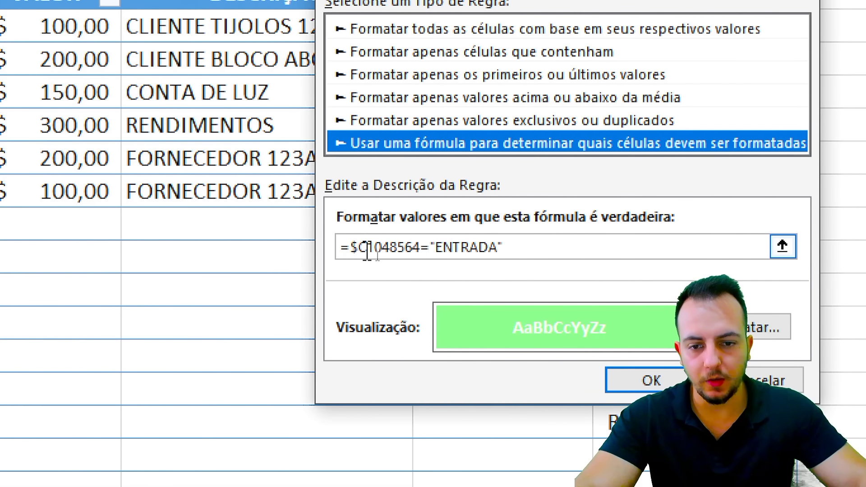
{"action": "left_click_drag", "start_coordinate": [368, 248], "coordinate": [419, 249]}
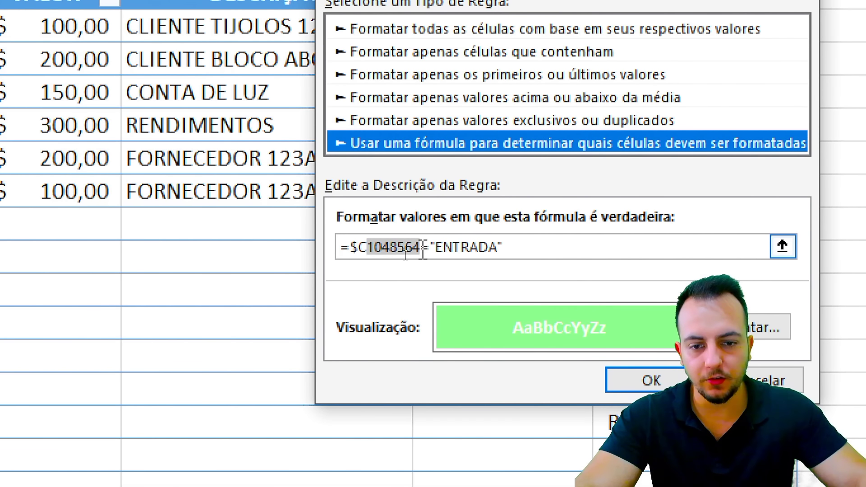
{"action": "key", "text": "BackSpace"}
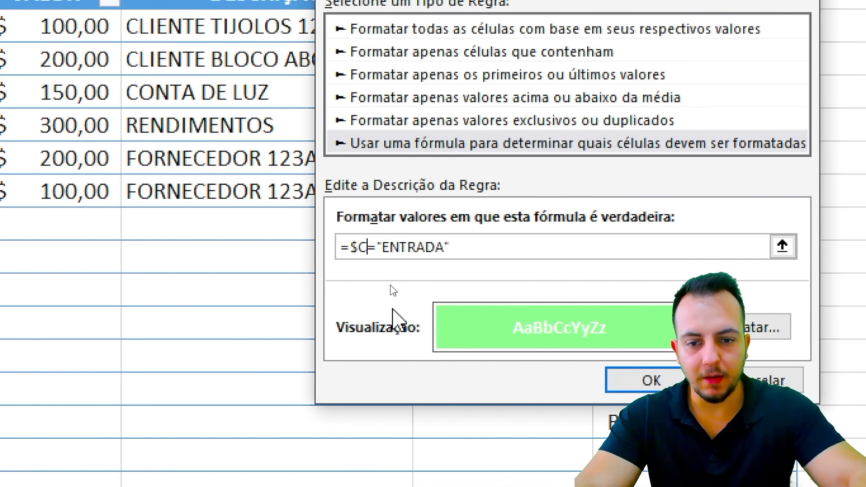
Complete the conditional formatting rule's formula as =$C4="ENTRADA" and apply it to the TIPO column
{"action": "type", "text": "4"}
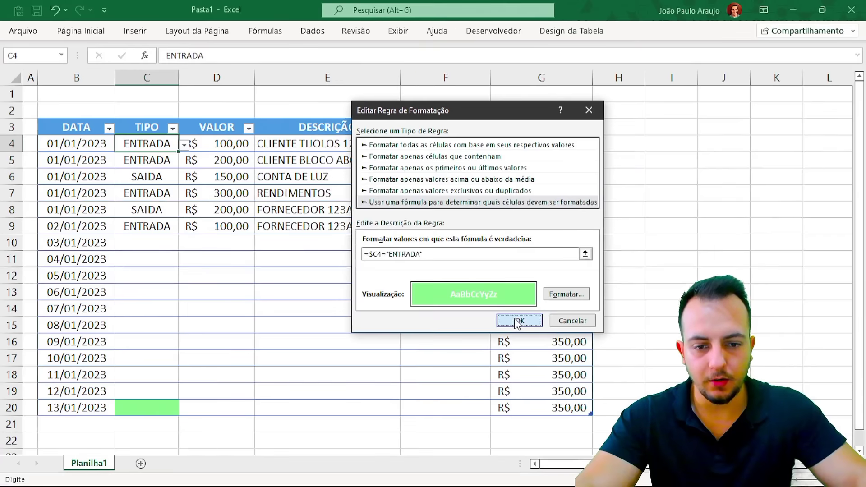
{"action": "left_click", "coordinate": [652, 381]}
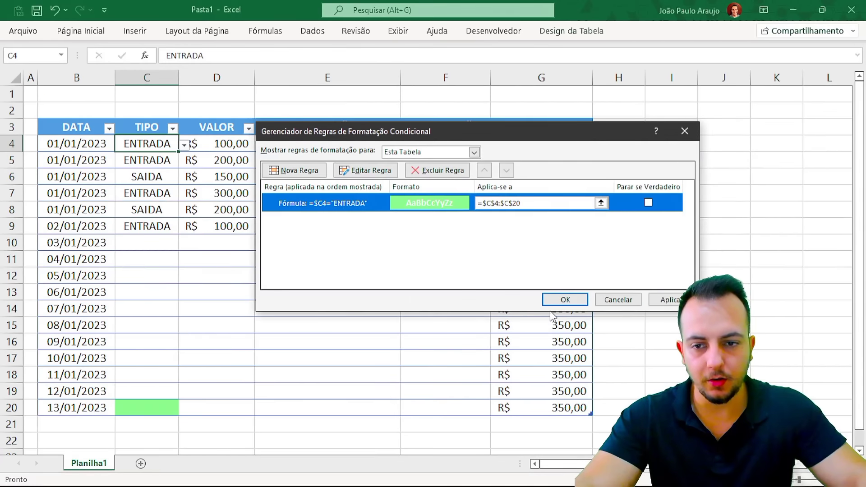
{"action": "left_click", "coordinate": [670, 300]}
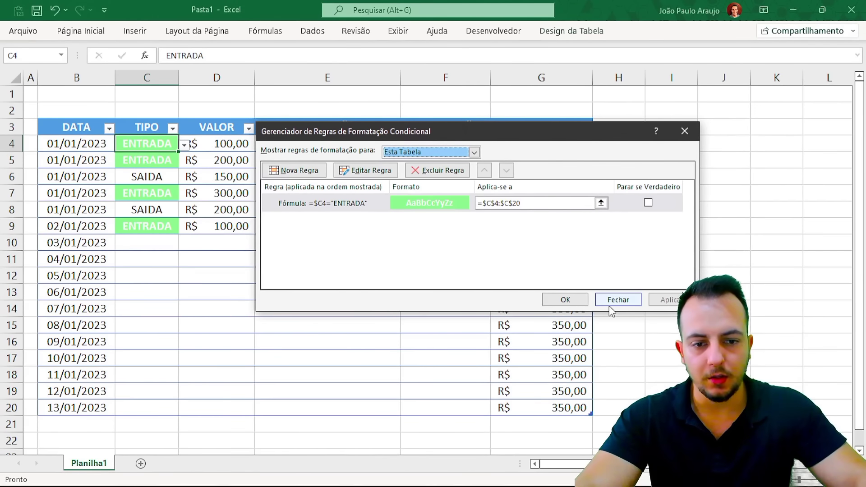
{"action": "left_click", "coordinate": [564, 301]}
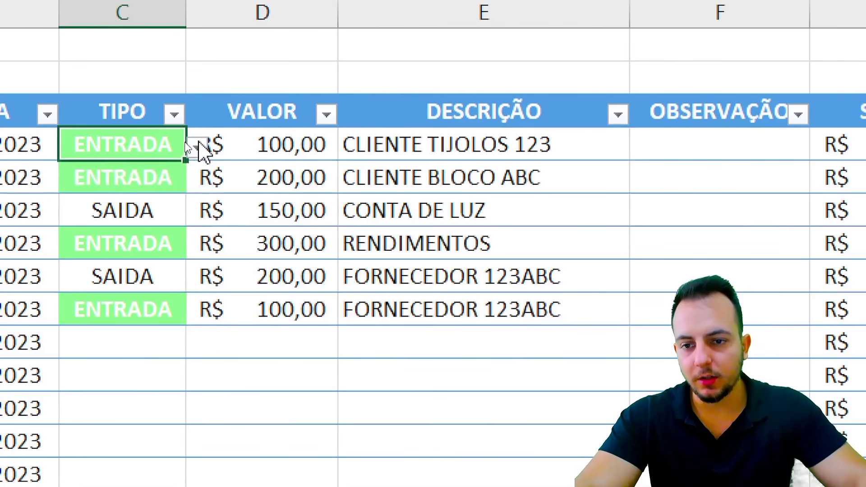
Test the green rule by switching cell C4 to SAIDA and back to ENTRADA
{"action": "left_click", "coordinate": [185, 145]}
{"action": "left_click", "coordinate": [140, 160]}
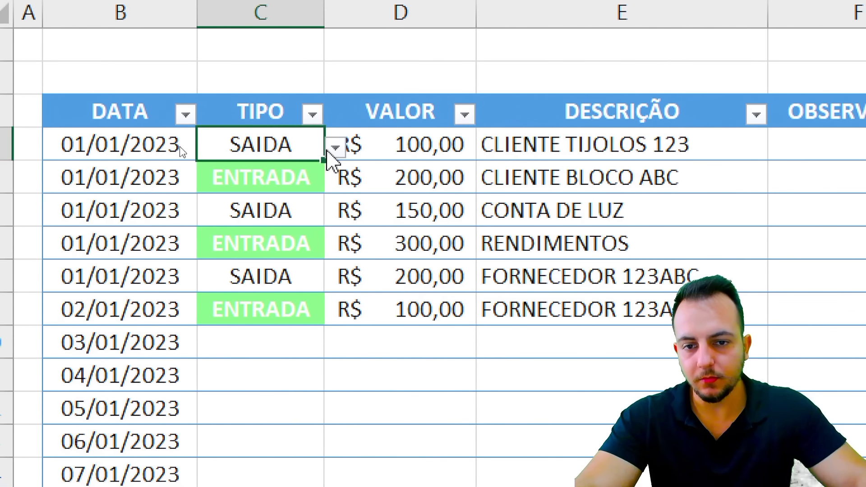
{"action": "left_click", "coordinate": [259, 147]}
{"action": "left_click", "coordinate": [178, 176]}
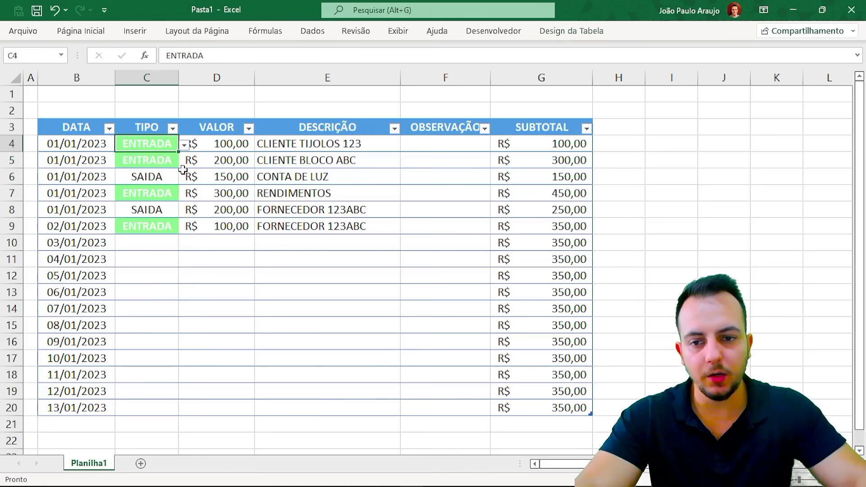
{"action": "left_click", "coordinate": [149, 292]}
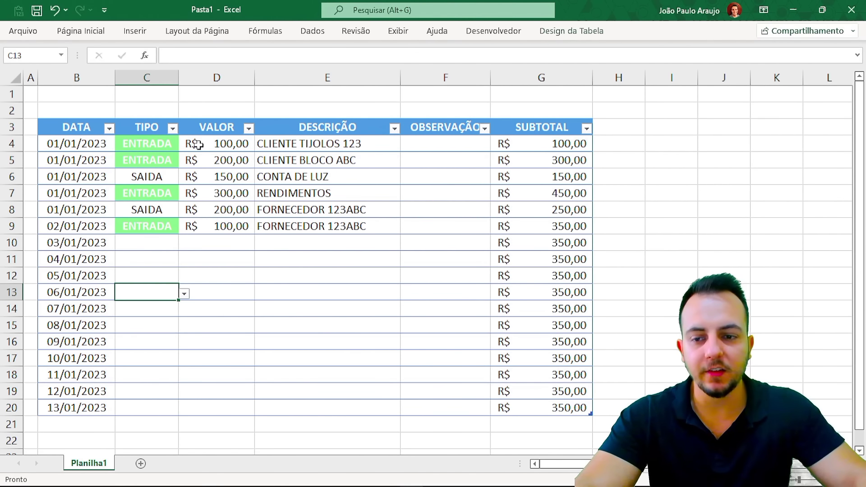
Start a new formula-based conditional formatting rule from cell C4 with the formula =$C4="SAIDA"
{"action": "left_click", "coordinate": [152, 140]}
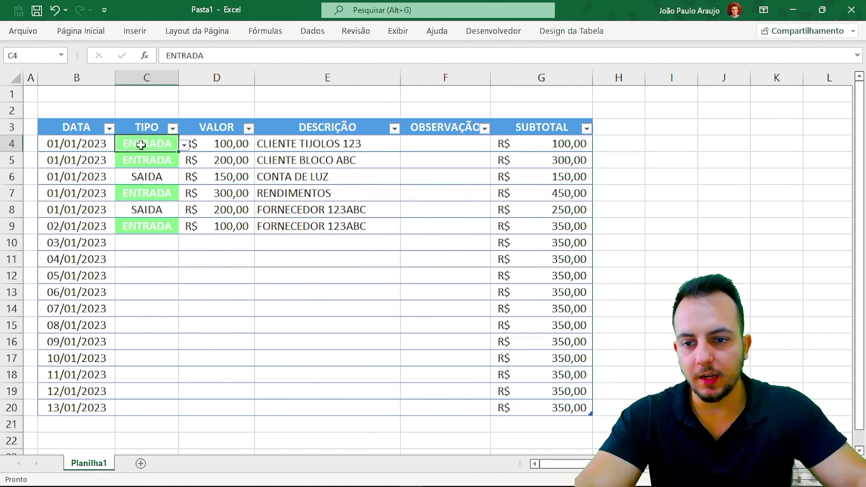
{"action": "left_click", "coordinate": [102, 33]}
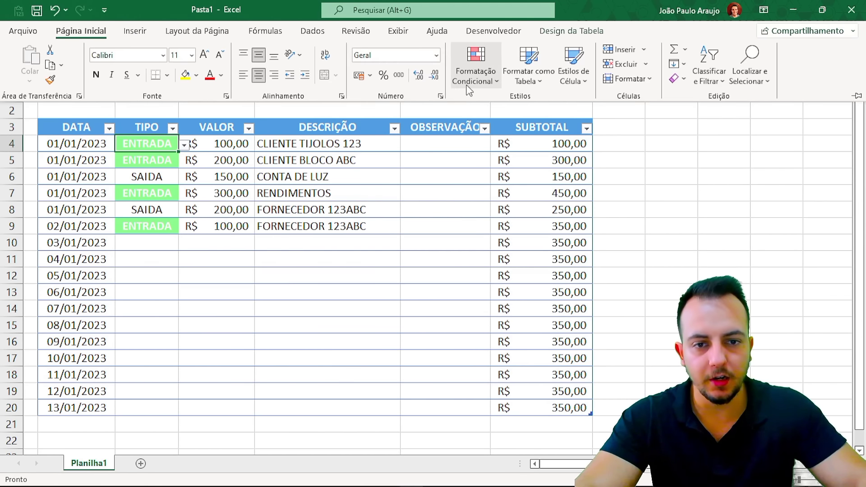
{"action": "left_click", "coordinate": [473, 80]}
{"action": "left_click", "coordinate": [481, 283]}
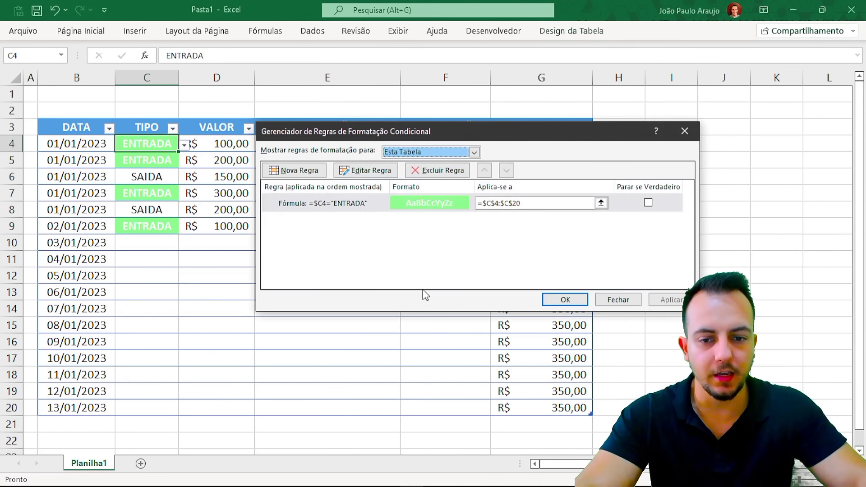
{"action": "left_click", "coordinate": [297, 172]}
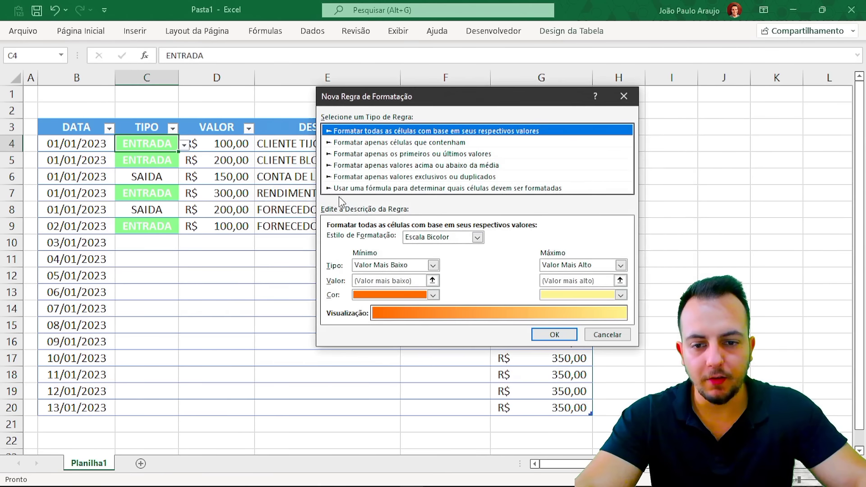
{"action": "left_click", "coordinate": [357, 188]}
{"action": "left_click_drag", "start_coordinate": [423, 100], "coordinate": [351, 154]}
{"action": "left_click", "coordinate": [278, 295]}
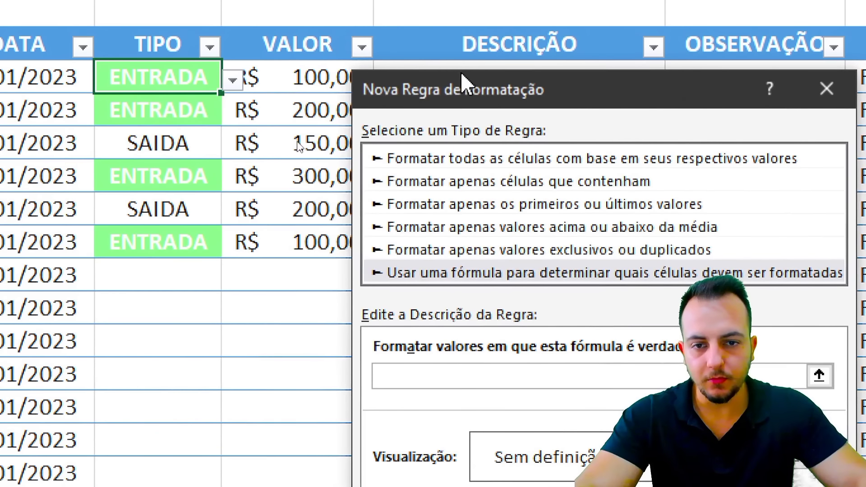
{"action": "left_click_drag", "start_coordinate": [423, 91], "coordinate": [408, 54]}
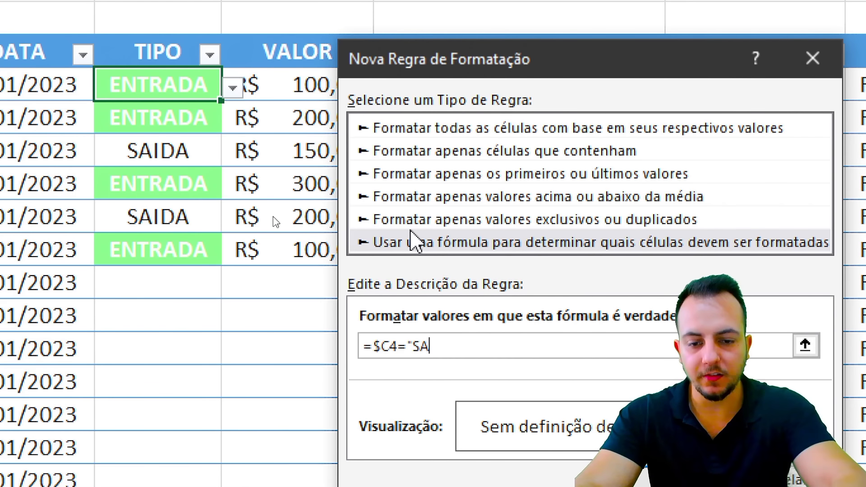
{"action": "type", "text": "IDA"}
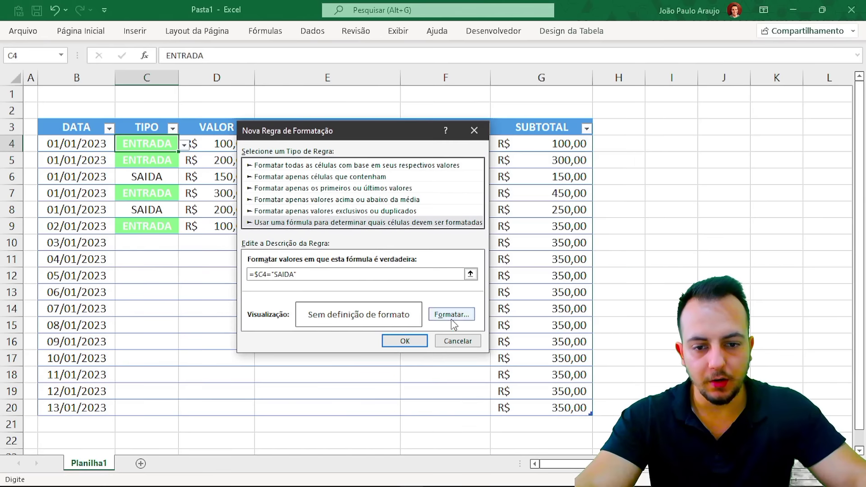
Give the SAIDA rule a light red background fill chosen from the standard color palette
{"action": "left_click", "coordinate": [451, 320]}
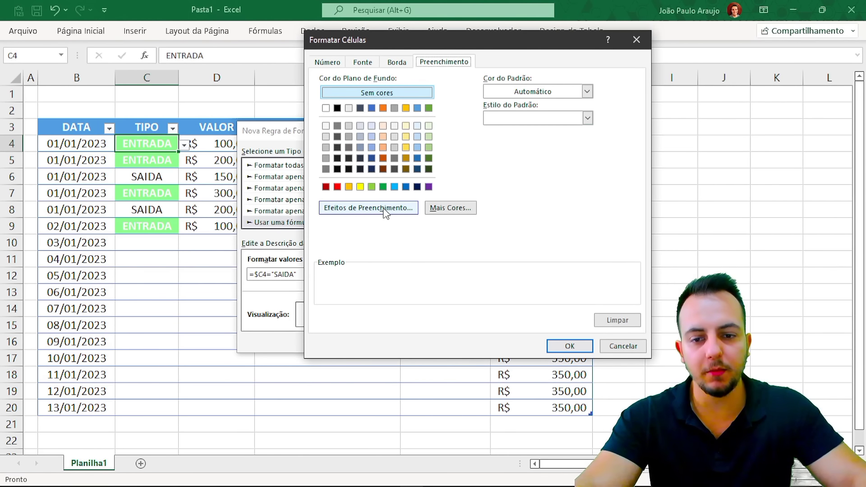
{"action": "left_click", "coordinate": [440, 208]}
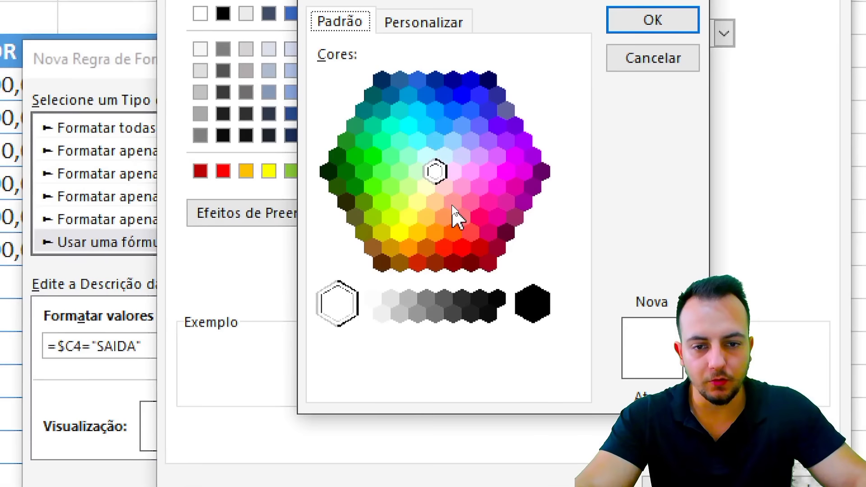
{"action": "left_click", "coordinate": [452, 202]}
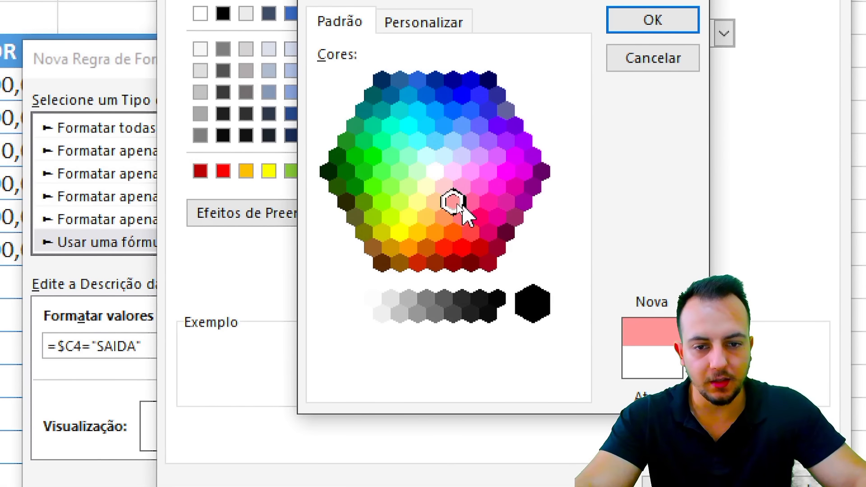
{"action": "left_click", "coordinate": [470, 202]}
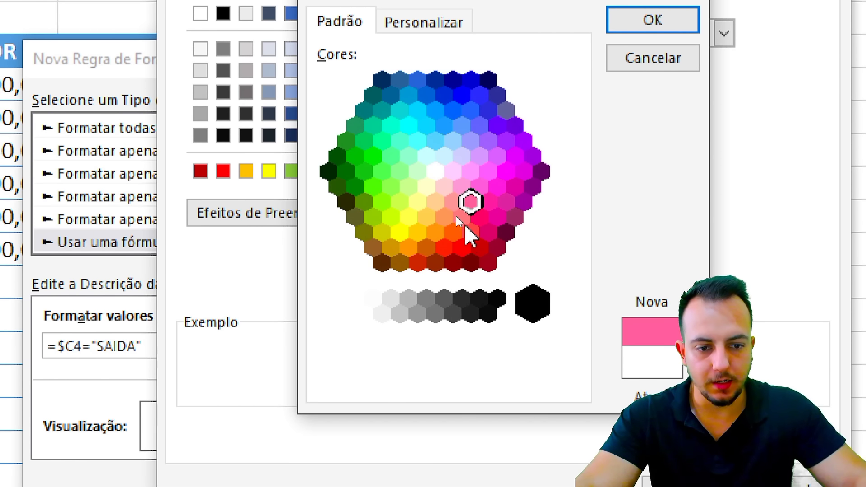
{"action": "left_click", "coordinate": [462, 221]}
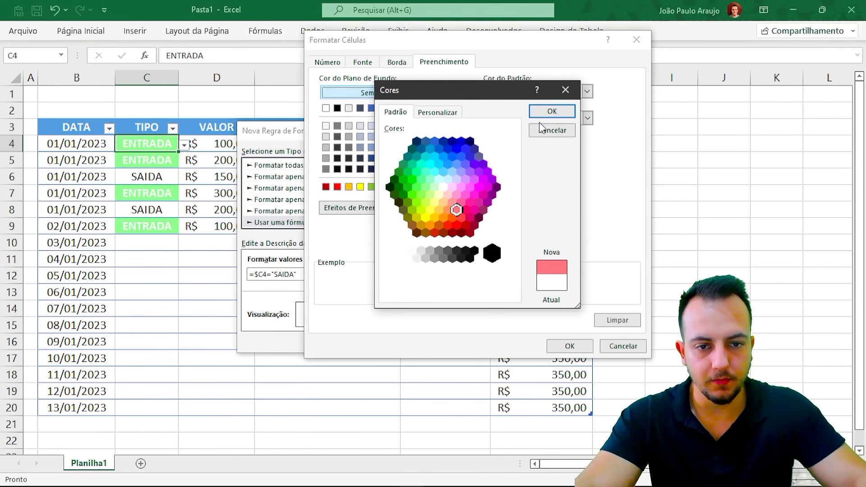
{"action": "left_click", "coordinate": [545, 116]}
{"action": "left_click", "coordinate": [567, 345]}
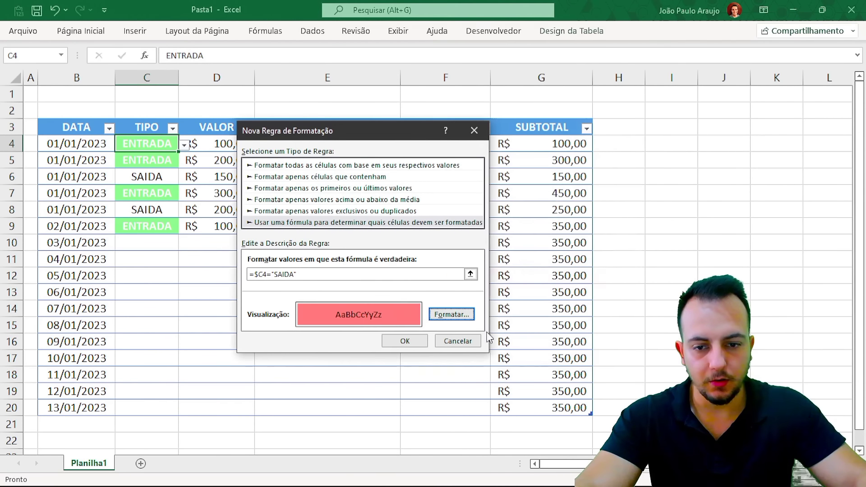
Set the SAIDA rule's font to bold (Negrito) and white, and apply the new rule
{"action": "left_click", "coordinate": [452, 315]}
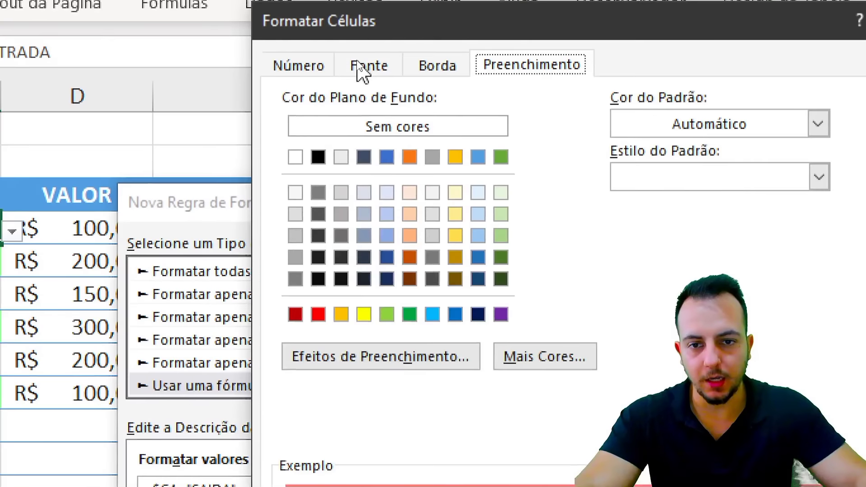
{"action": "left_click", "coordinate": [359, 64]}
{"action": "left_click", "coordinate": [503, 119]}
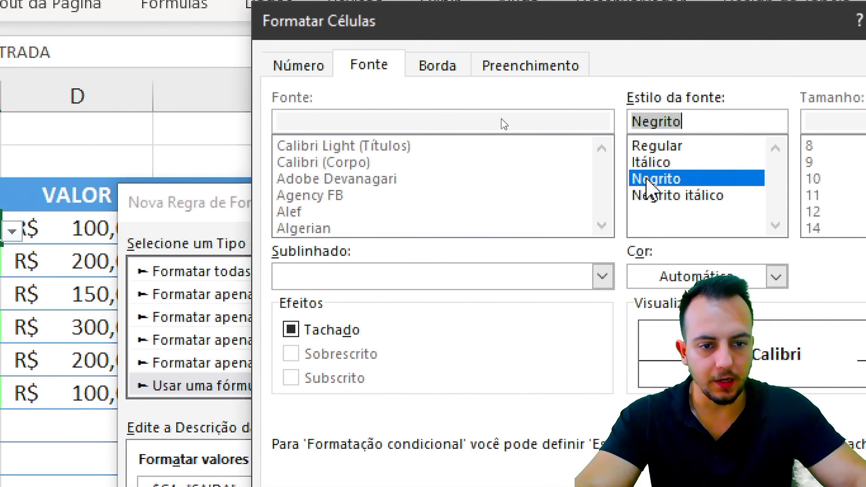
{"action": "left_click", "coordinate": [762, 277]}
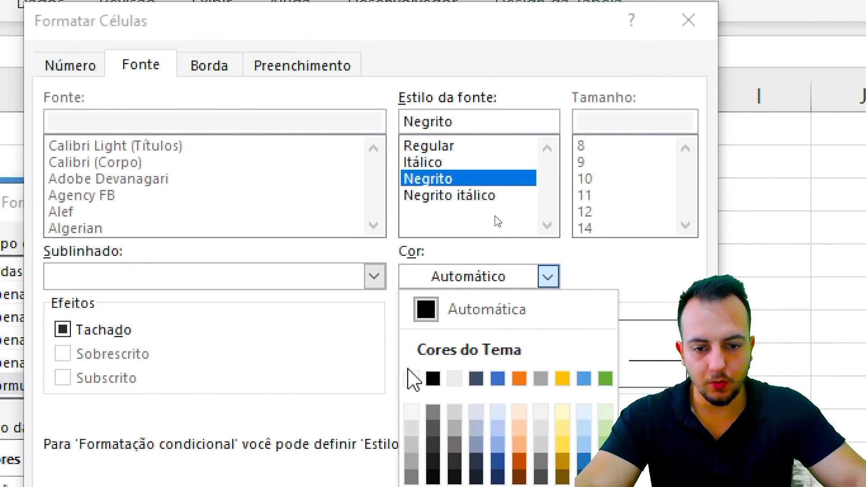
{"action": "left_click", "coordinate": [410, 378]}
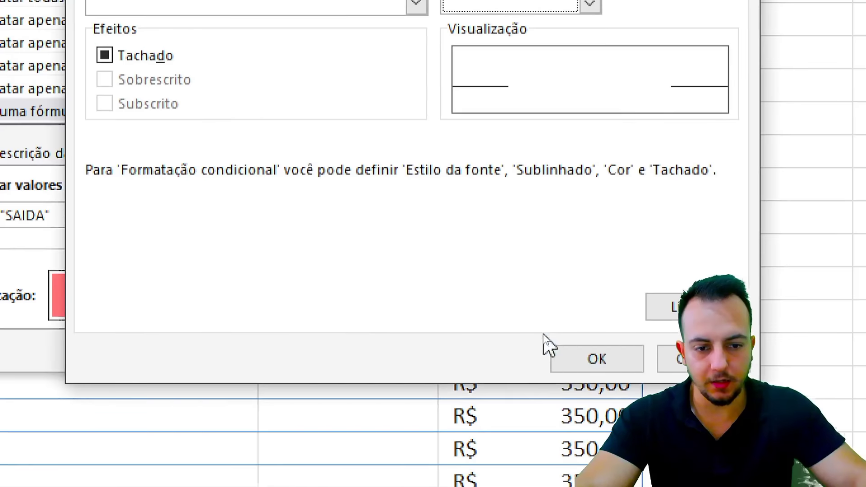
{"action": "left_click", "coordinate": [559, 346]}
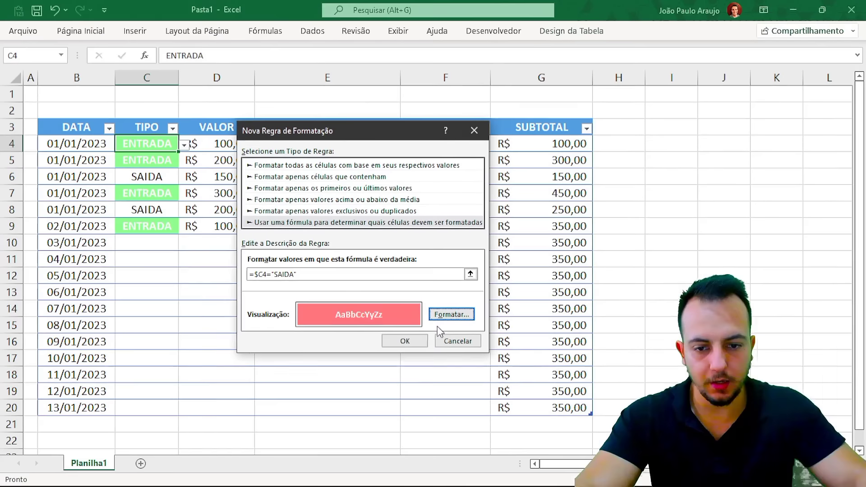
{"action": "left_click", "coordinate": [405, 341]}
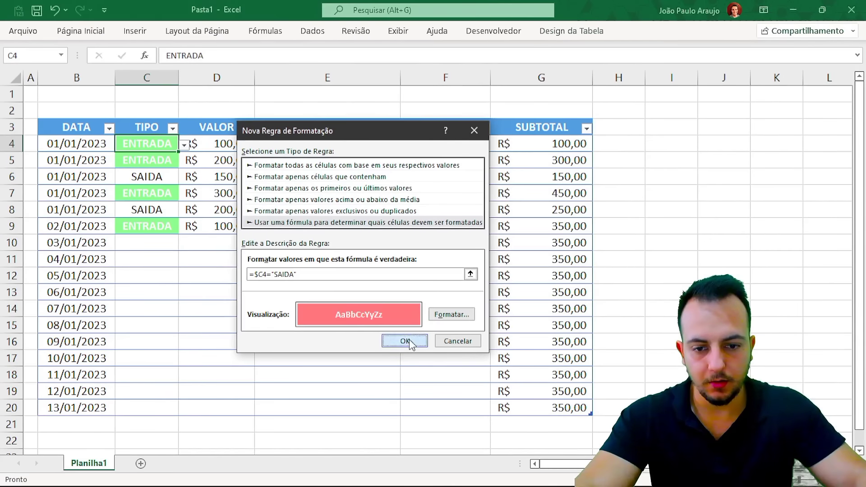
{"action": "left_click", "coordinate": [659, 299]}
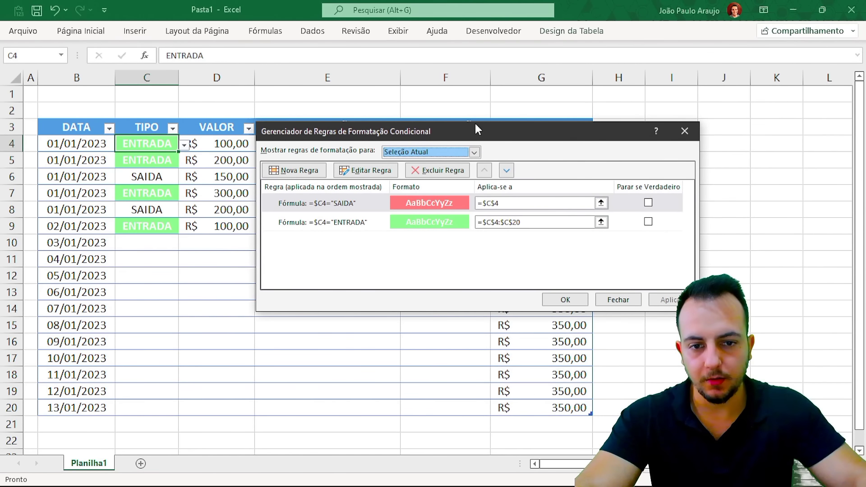
Change the range the SAIDA rule applies to so it covers the whole column, =C:C
{"action": "left_click_drag", "start_coordinate": [451, 135], "coordinate": [385, 117]}
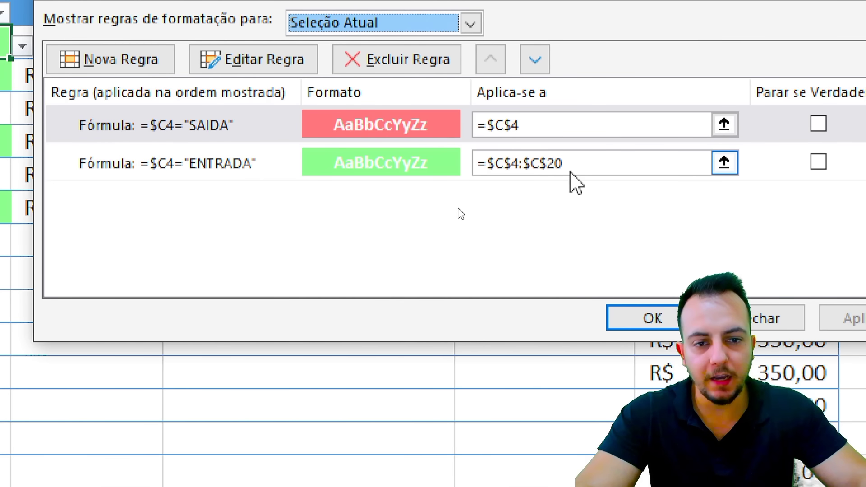
{"action": "left_click", "coordinate": [536, 126]}
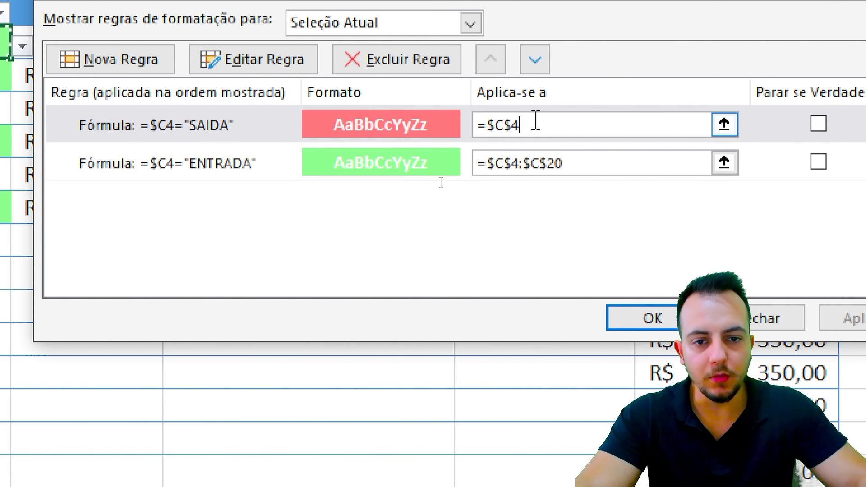
{"action": "left_click_drag", "start_coordinate": [535, 123], "coordinate": [489, 125]}
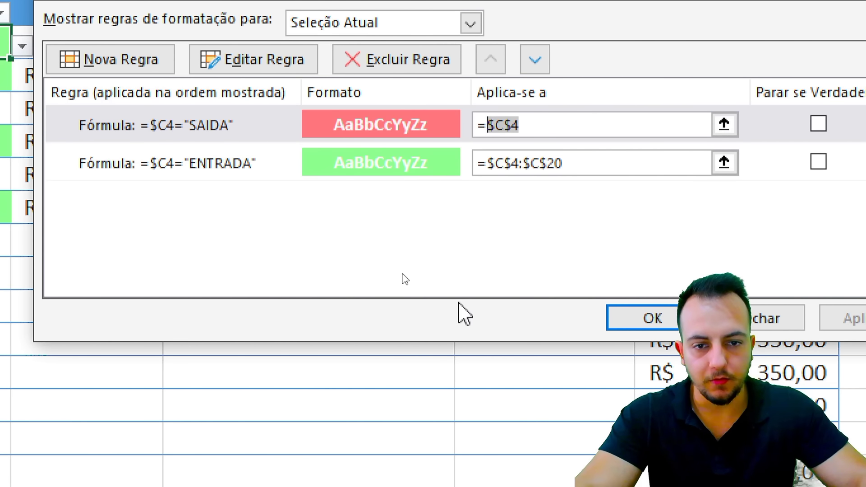
{"action": "type", "text": "c"}
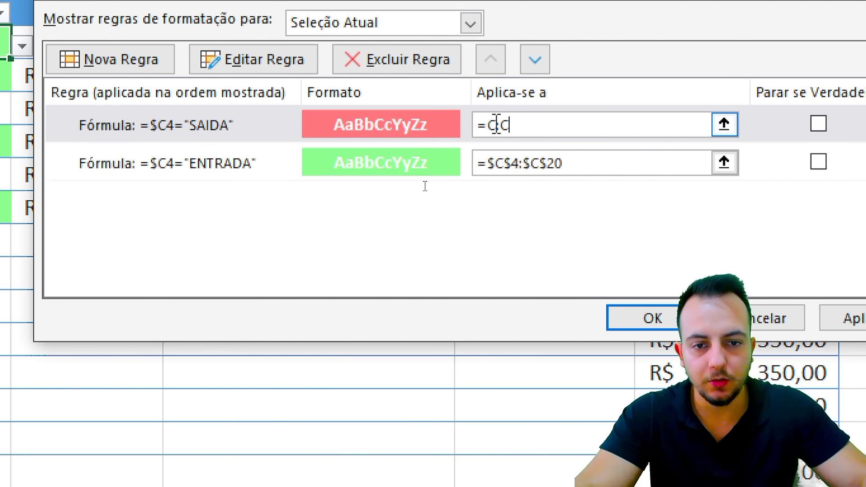
Copy the =C:C range into the ENTRADA rule, apply both rules and close the rules manager
{"action": "left_click_drag", "start_coordinate": [520, 129], "coordinate": [481, 117]}
{"action": "key", "text": "ctrl+c"}
{"action": "left_click", "coordinate": [531, 123]}
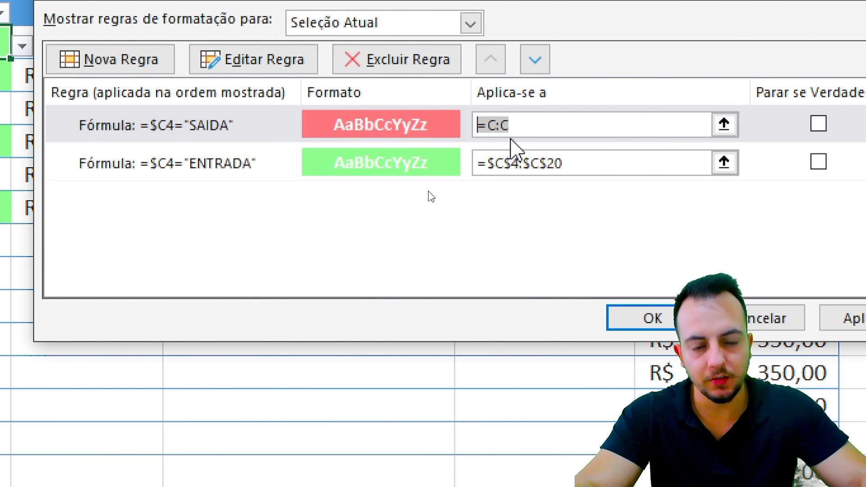
{"action": "left_click", "coordinate": [570, 165]}
{"action": "left_click_drag", "start_coordinate": [571, 166], "coordinate": [478, 164]}
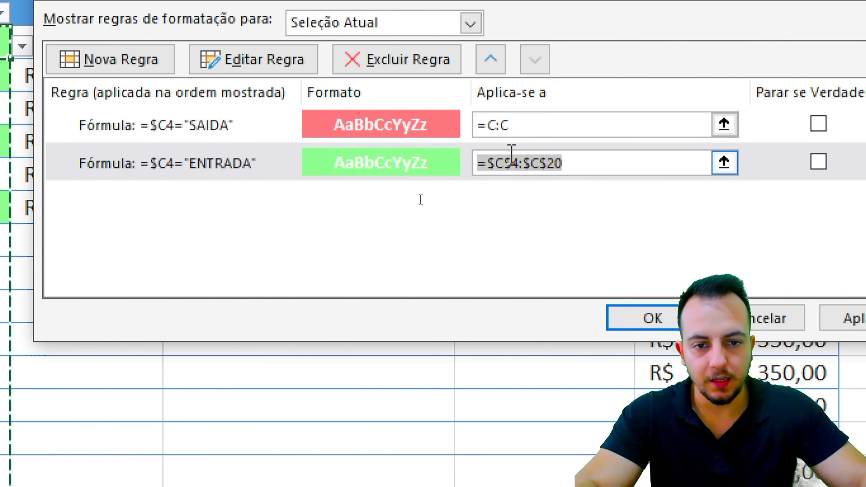
{"action": "key", "text": "ctrl+v"}
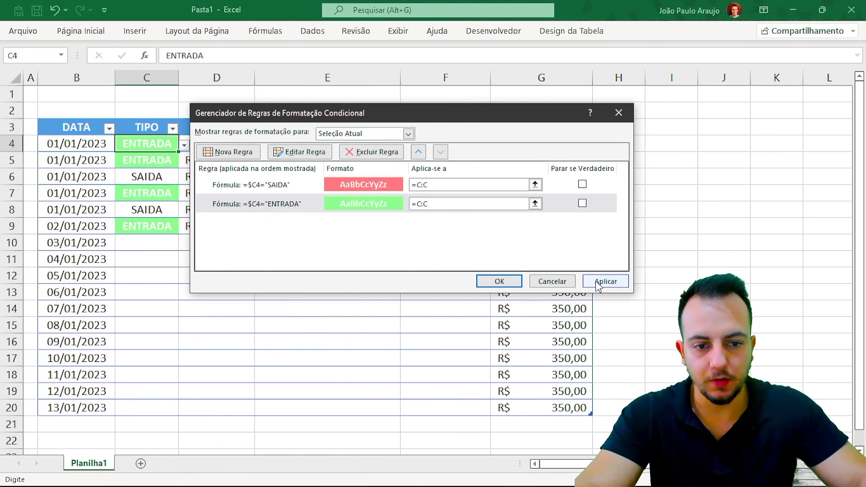
{"action": "left_click", "coordinate": [851, 318]}
{"action": "left_click", "coordinate": [774, 319]}
{"action": "left_click", "coordinate": [325, 276]}
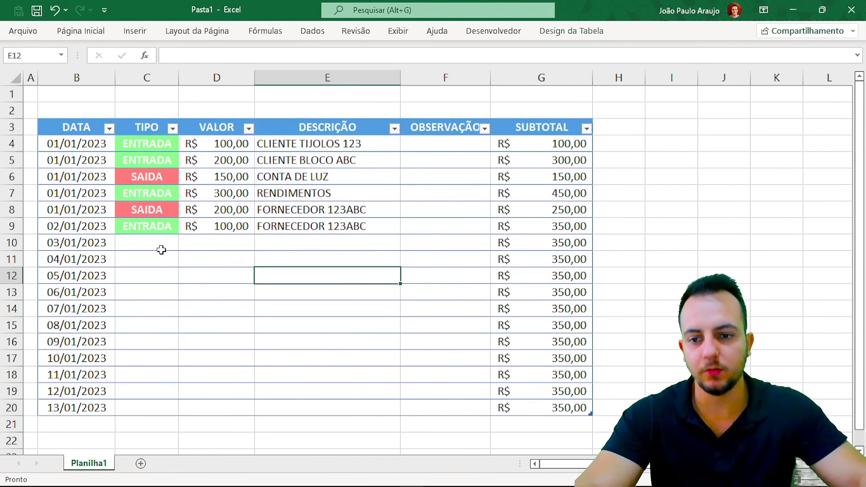
Test the color rules by switching the TIPO of the CLIENTE BLOCO ABC row to SAIDA and back to ENTRADA
{"action": "left_click", "coordinate": [162, 246]}
{"action": "left_click", "coordinate": [157, 161]}
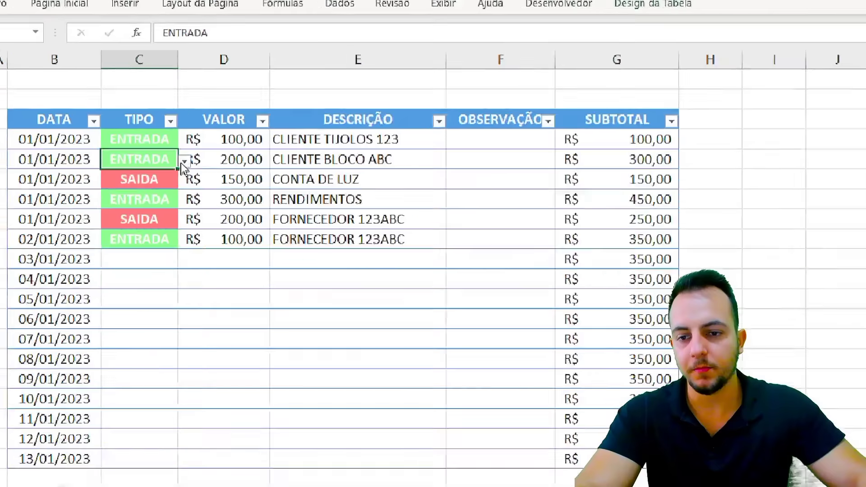
{"action": "left_click", "coordinate": [183, 163]}
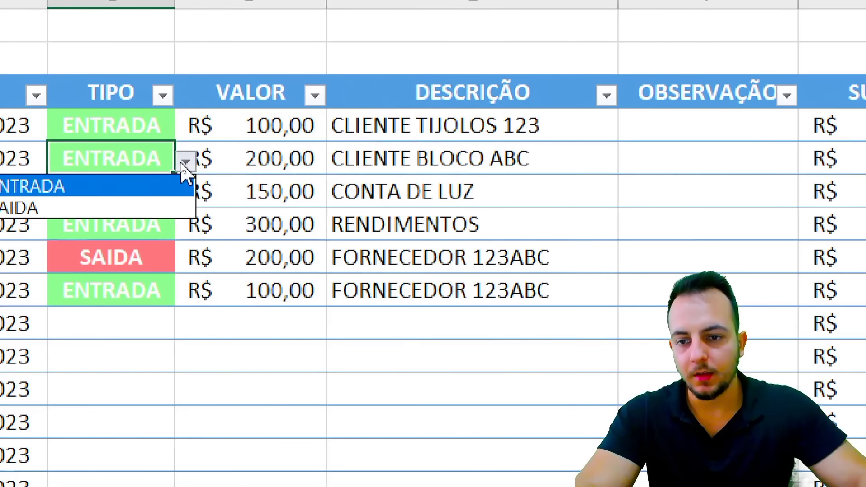
{"action": "left_click", "coordinate": [135, 176]}
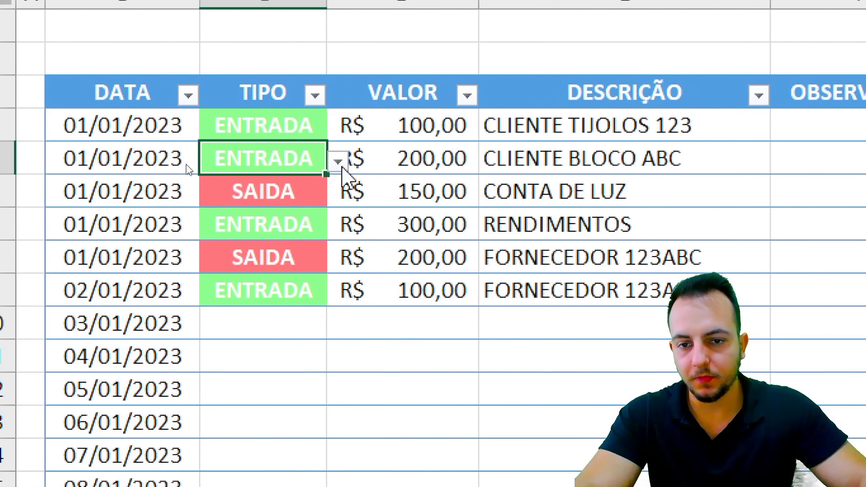
{"action": "left_click", "coordinate": [339, 161]}
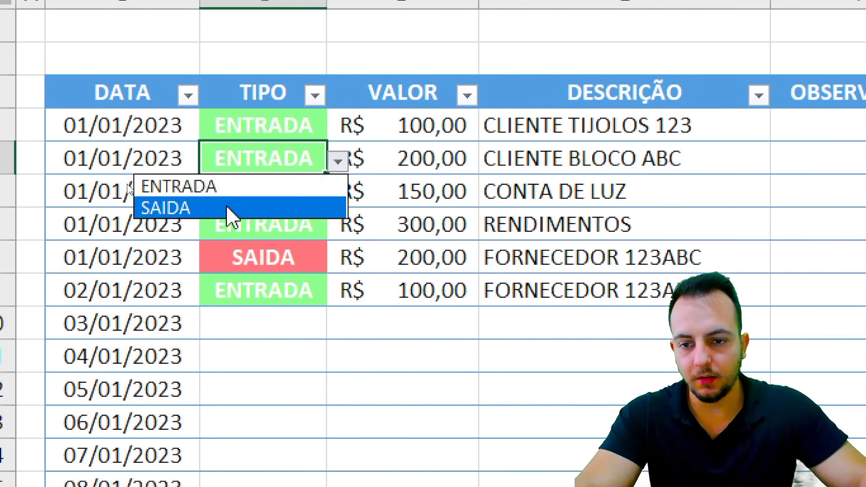
{"action": "left_click", "coordinate": [229, 212]}
{"action": "left_click", "coordinate": [338, 163]}
{"action": "left_click", "coordinate": [267, 186]}
Try the ENTRADA and SAIDA options in the empty TIPO cell of the 03/01/2023 row, and clear the cell
{"action": "left_click", "coordinate": [284, 323]}
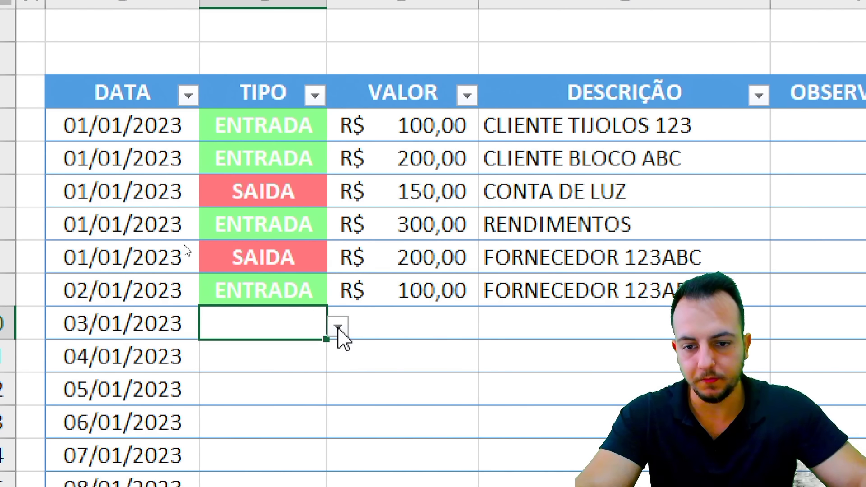
{"action": "left_click", "coordinate": [338, 327]}
{"action": "left_click", "coordinate": [280, 352]}
{"action": "left_click", "coordinate": [339, 326]}
{"action": "left_click", "coordinate": [239, 373]}
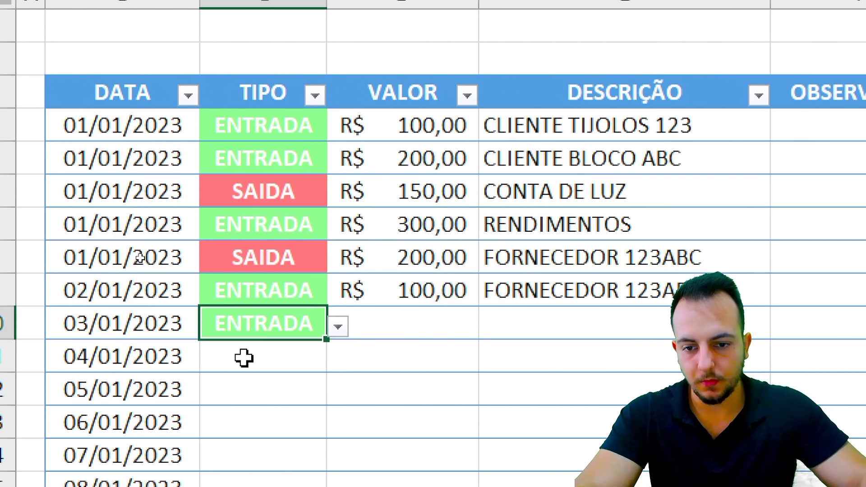
{"action": "key", "text": "Delete"}
Hide the worksheet's gridlines (Linhas de Grade)
{"action": "left_click", "coordinate": [403, 356]}
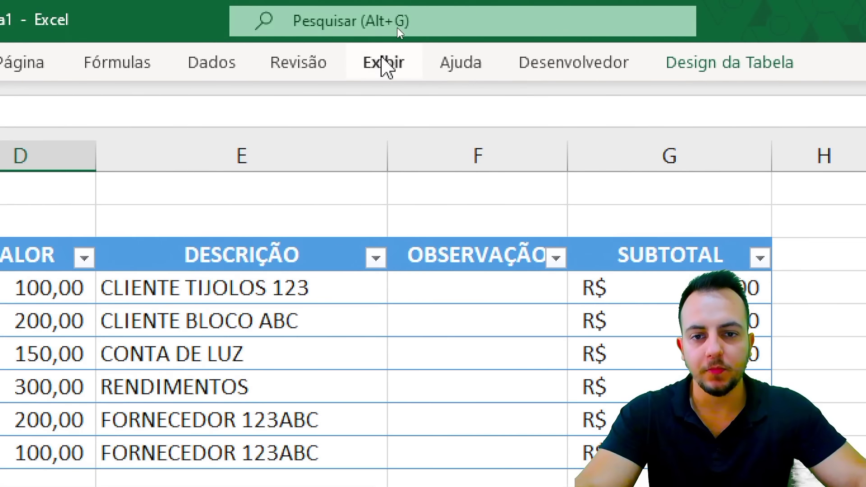
{"action": "left_click", "coordinate": [398, 31]}
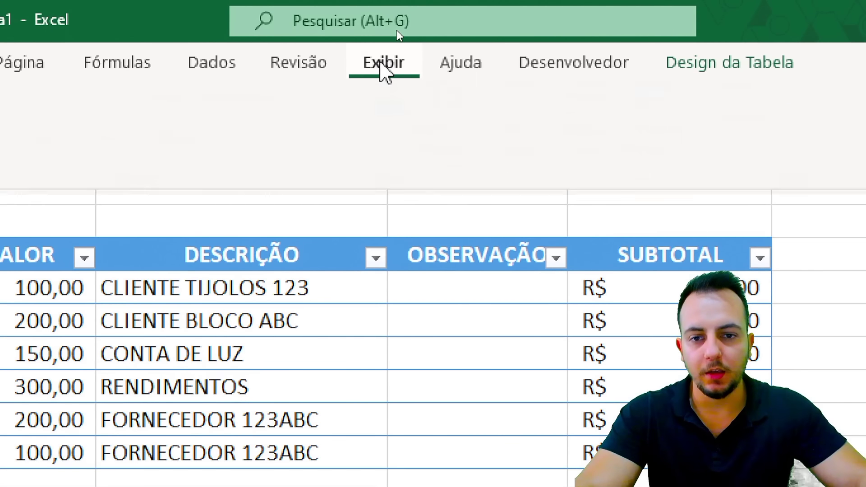
{"action": "left_click", "coordinate": [172, 151]}
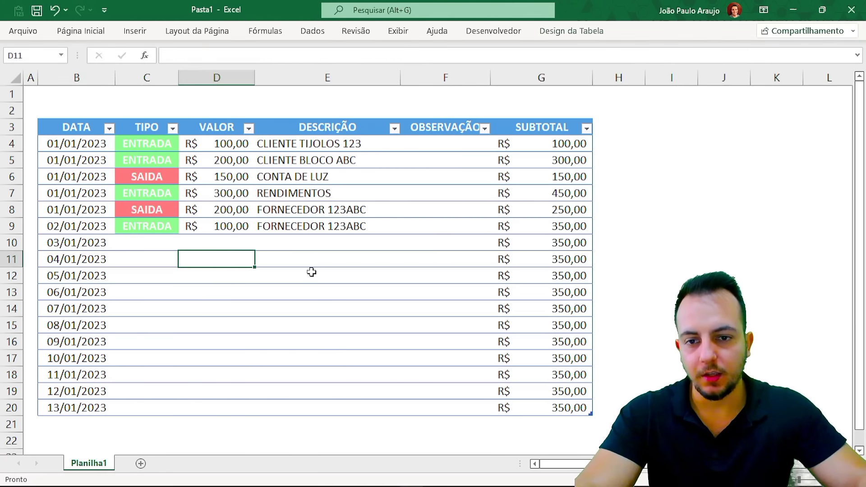
Switch the gridlines on and off again to compare how the sheet looks with and without them
{"action": "left_click", "coordinate": [312, 272]}
{"action": "left_click", "coordinate": [406, 36]}
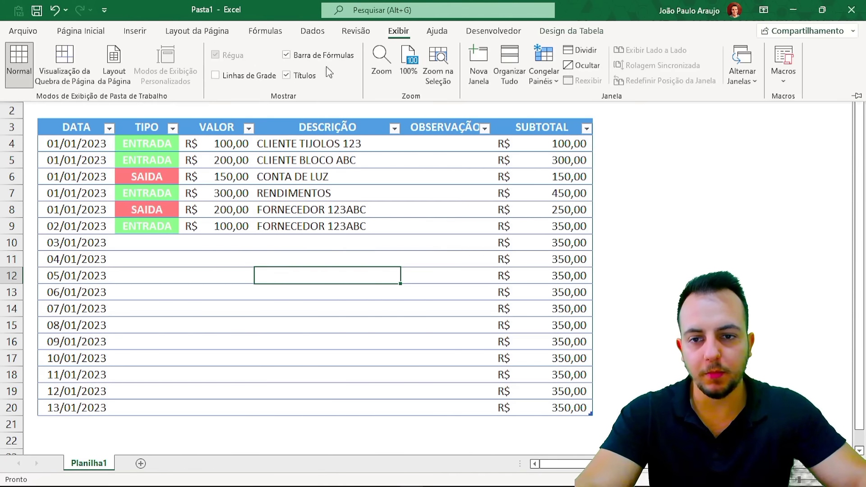
{"action": "left_click", "coordinate": [250, 75]}
{"action": "left_click", "coordinate": [250, 75]}
{"action": "left_click", "coordinate": [249, 75]}
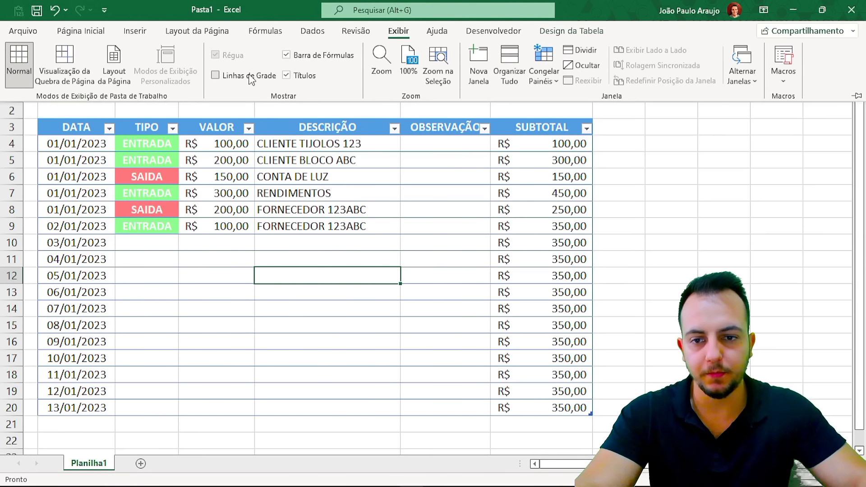
{"action": "left_click", "coordinate": [249, 75]}
Increase the height of row 2 above the table header, and slightly widen the OBSERVAÇÃO column
{"action": "left_click", "coordinate": [135, 274]}
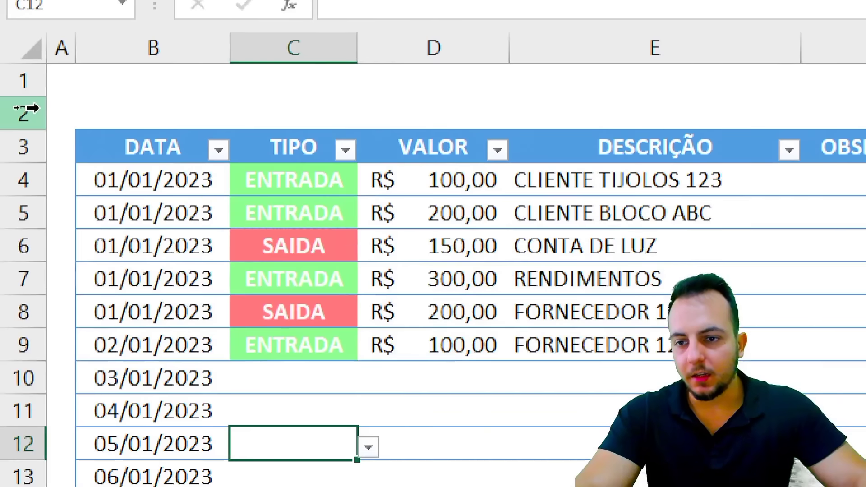
{"action": "left_click", "coordinate": [14, 108]}
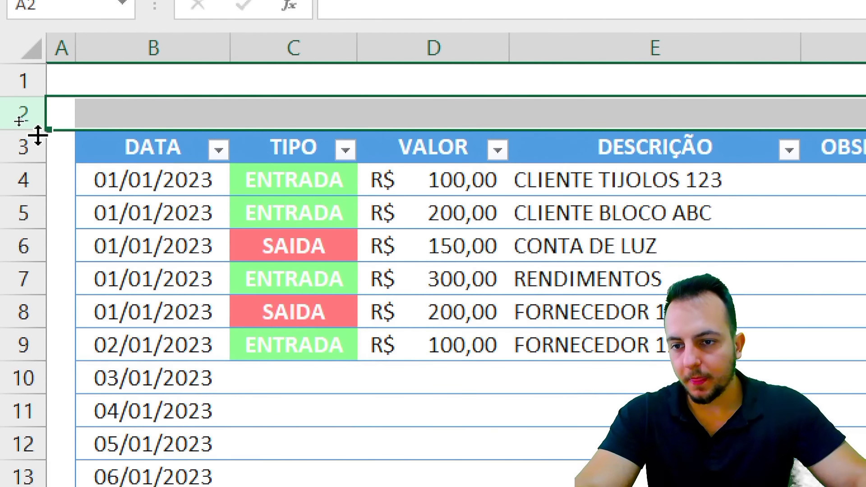
{"action": "left_click_drag", "start_coordinate": [37, 131], "coordinate": [42, 235]}
{"action": "left_click", "coordinate": [187, 184]}
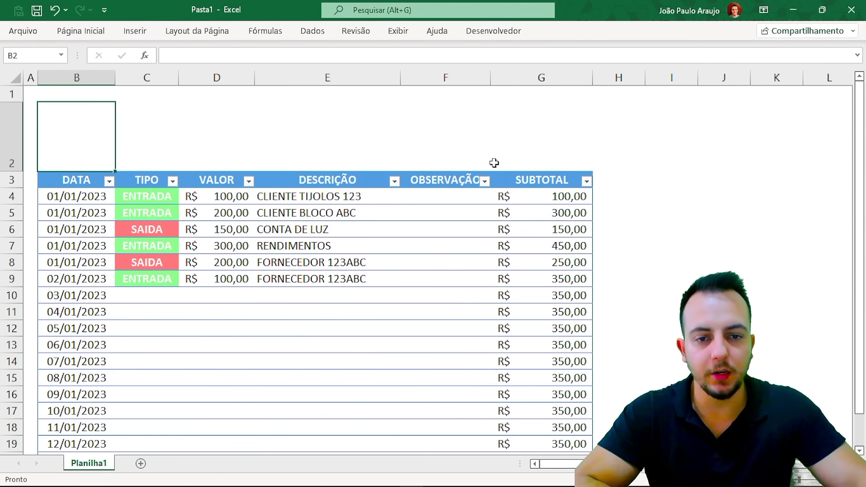
{"action": "left_click_drag", "start_coordinate": [488, 84], "coordinate": [501, 84]}
Insert slicers (Segmentação de Dados) for the table's DATA, TIPO, VALOR and DESCRIÇÃO fields
{"action": "left_click", "coordinate": [310, 213]}
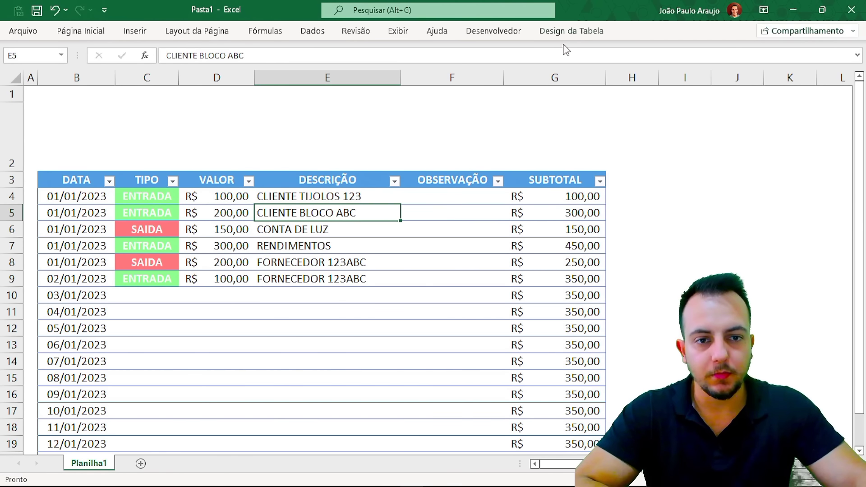
{"action": "left_click", "coordinate": [577, 31]}
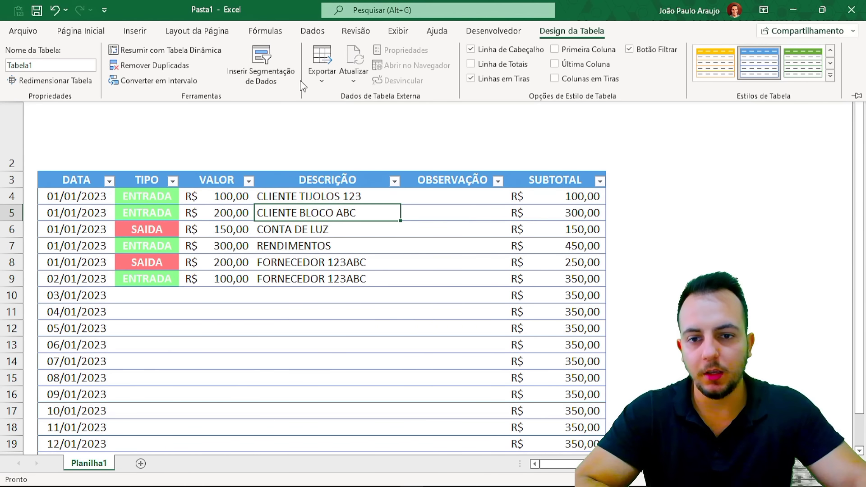
{"action": "left_click", "coordinate": [277, 85]}
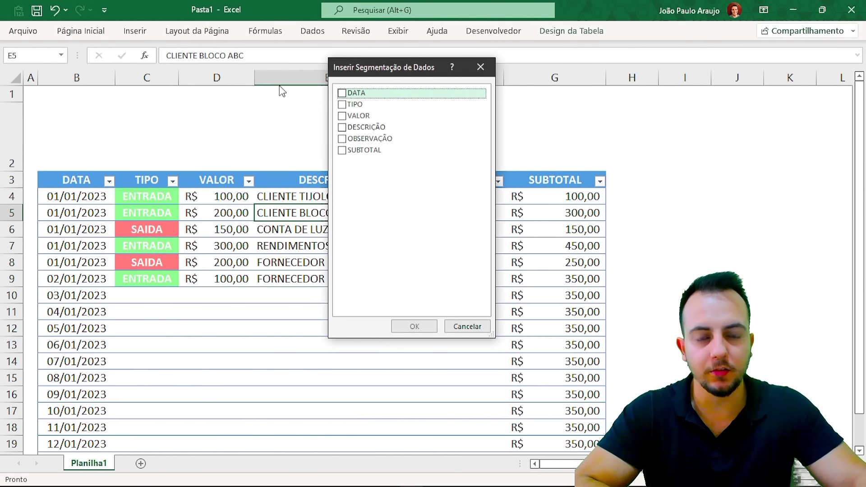
{"action": "left_click_drag", "start_coordinate": [405, 71], "coordinate": [432, 112]}
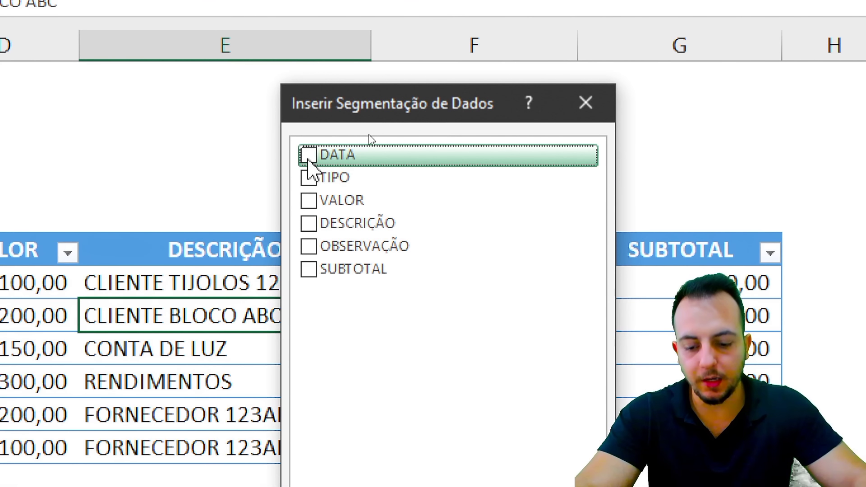
{"action": "left_click", "coordinate": [308, 155]}
{"action": "left_click", "coordinate": [309, 177]}
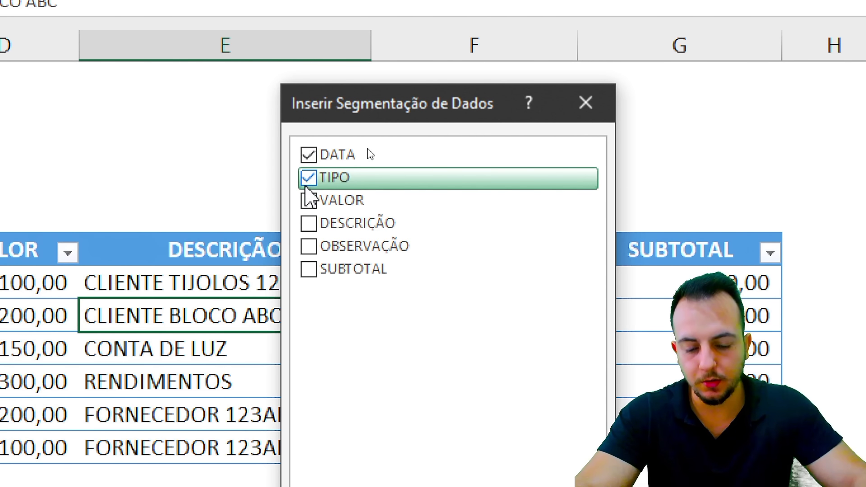
{"action": "left_click", "coordinate": [309, 224]}
{"action": "left_click", "coordinate": [357, 201]}
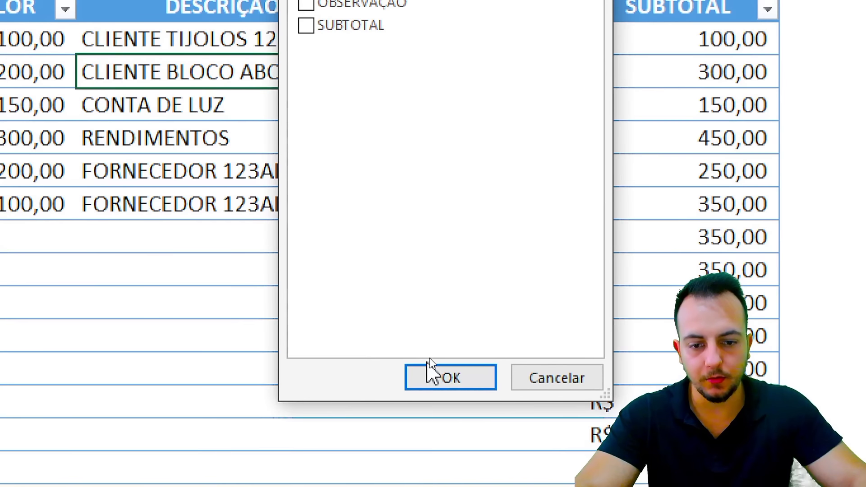
{"action": "left_click", "coordinate": [432, 363]}
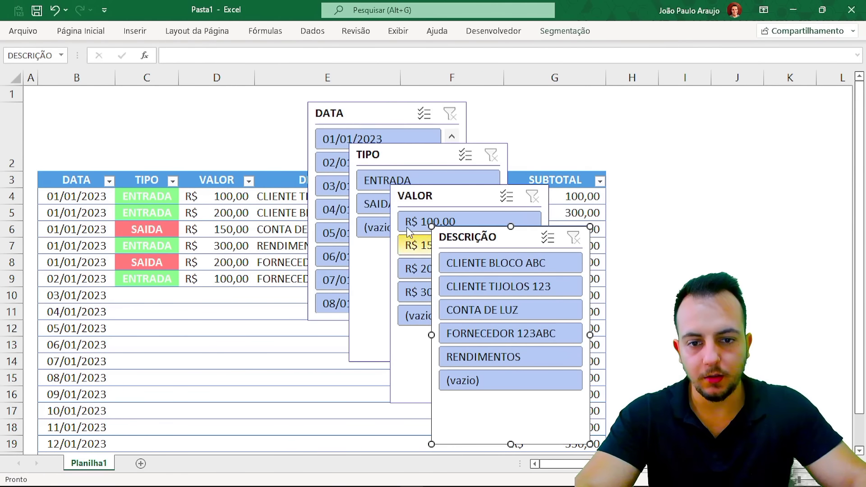
Test the TIPO slicer by filtering the table by SAIDA and by ENTRADA, and clear the filter
{"action": "left_click_drag", "start_coordinate": [356, 252], "coordinate": [105, 199]}
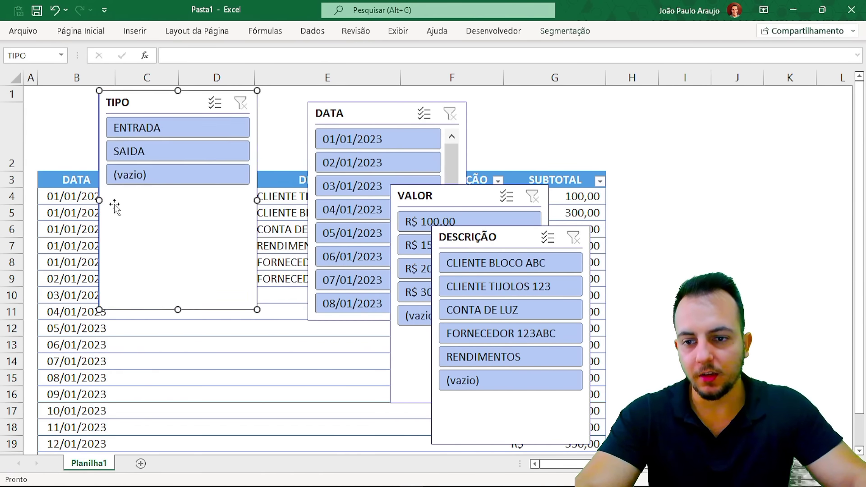
{"action": "left_click", "coordinate": [179, 154]}
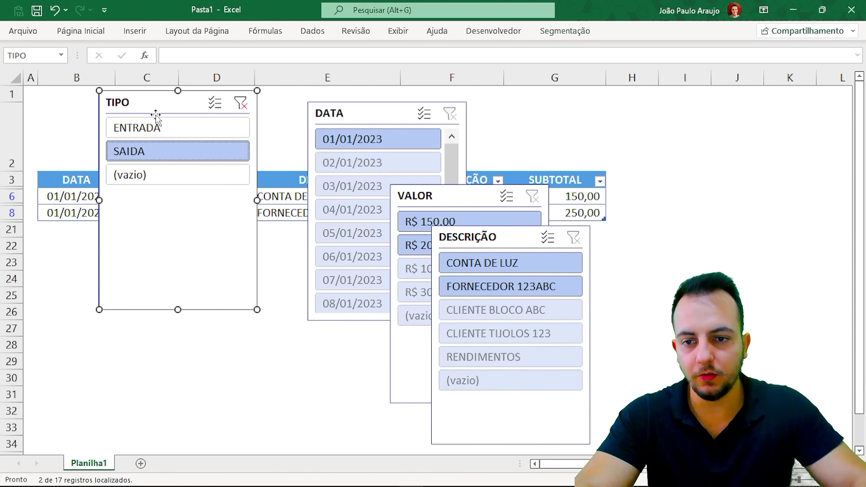
{"action": "left_click_drag", "start_coordinate": [155, 116], "coordinate": [205, 244]}
{"action": "left_click", "coordinate": [195, 266]}
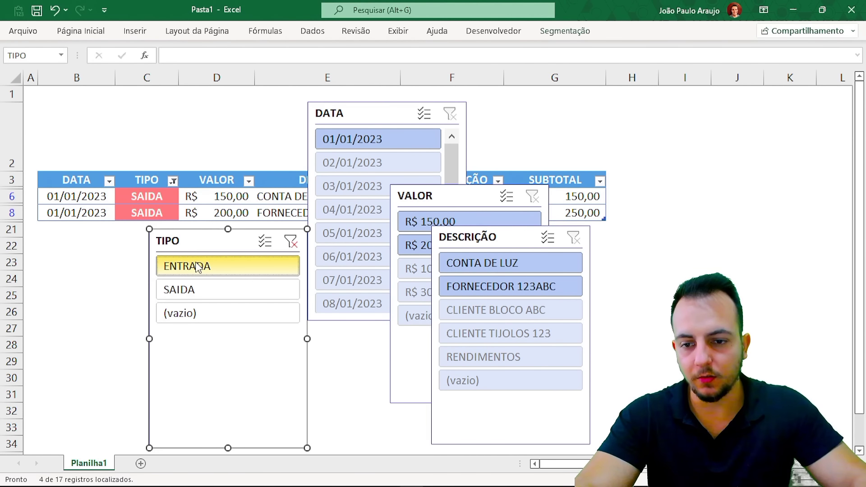
{"action": "left_click", "coordinate": [290, 241]}
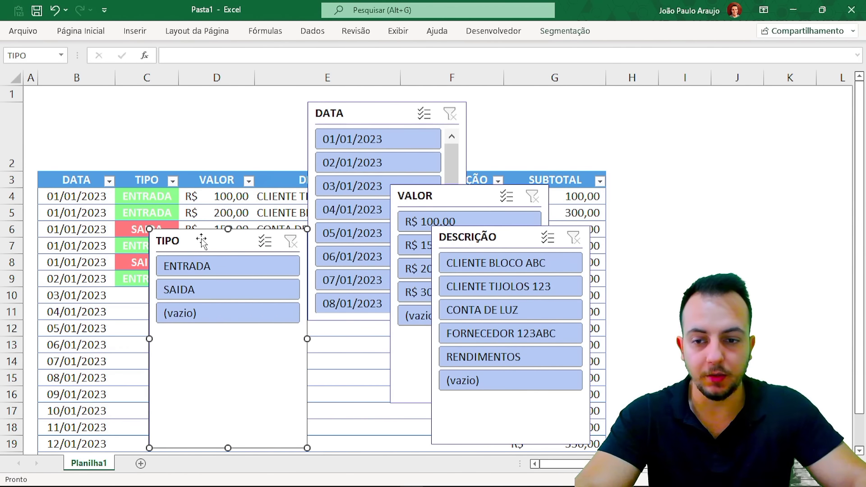
Place the TIPO slicer in row 2 above the DATA and TIPO columns, and shrink it to fit that space
{"action": "left_click_drag", "start_coordinate": [206, 241], "coordinate": [91, 108]}
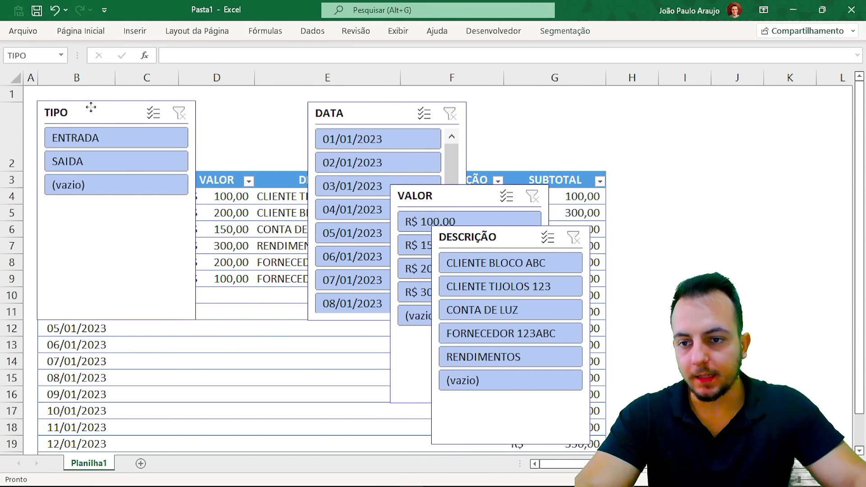
{"action": "left_click_drag", "start_coordinate": [117, 285], "coordinate": [124, 167]}
{"action": "mouse_move", "coordinate": [178, 140]}
{"action": "left_mouse_down"}
{"action": "mouse_move", "coordinate": [134, 142]}
{"action": "mouse_move", "coordinate": [179, 137]}
{"action": "left_mouse_up"}
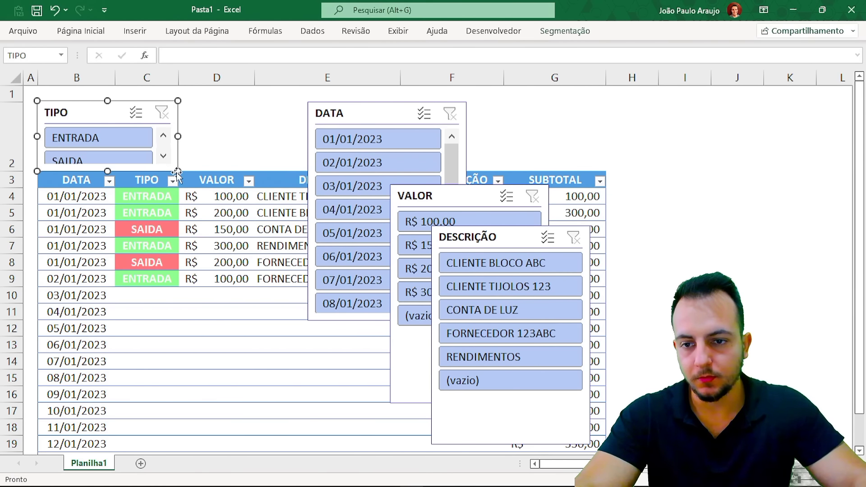
Position the DATA slicer directly beside the TIPO slicer, shrink it to row 2's height and widen it slightly
{"action": "left_click_drag", "start_coordinate": [343, 109], "coordinate": [213, 108]}
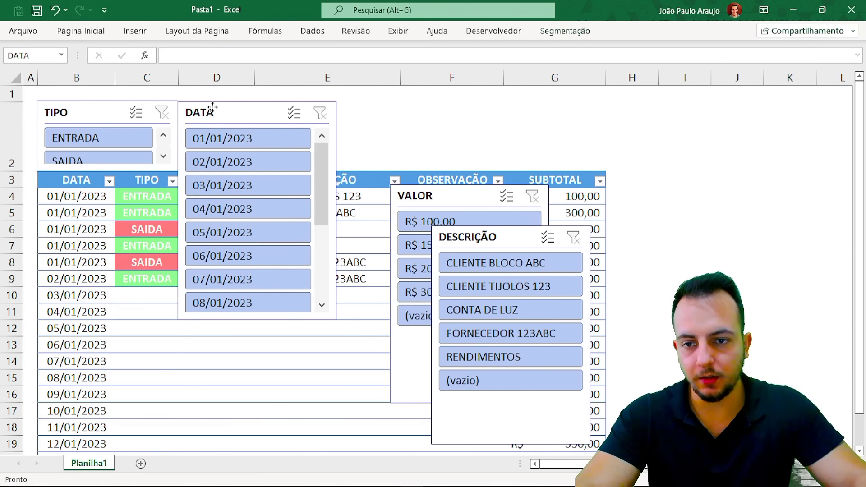
{"action": "left_click_drag", "start_coordinate": [257, 319], "coordinate": [248, 158]}
{"action": "mouse_move", "coordinate": [336, 137]}
{"action": "left_mouse_down"}
{"action": "mouse_move", "coordinate": [400, 136]}
{"action": "mouse_move", "coordinate": [335, 140]}
{"action": "mouse_move", "coordinate": [353, 137]}
{"action": "left_mouse_up"}
Move the VALOR slicer above the SUBTOTAL column, and place the DESCRIÇÃO slicer beside DATA, shortened to row 2's height
{"action": "left_click", "coordinate": [417, 184]}
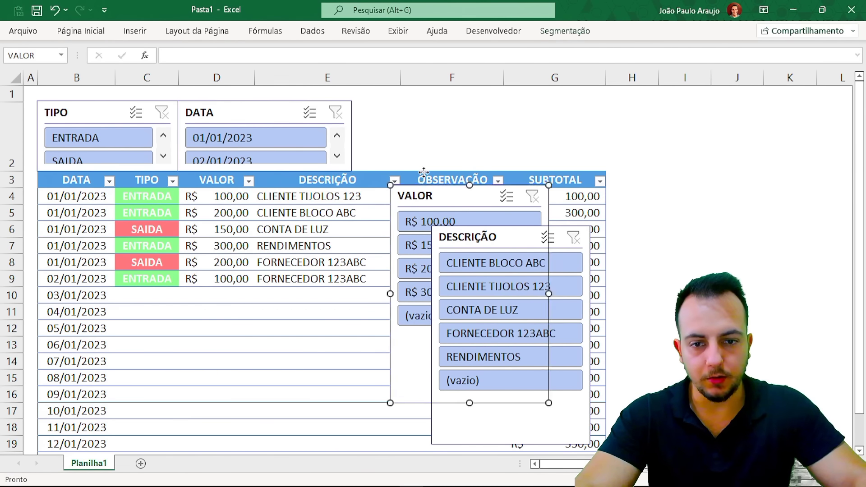
{"action": "left_click_drag", "start_coordinate": [417, 184], "coordinate": [480, 102]}
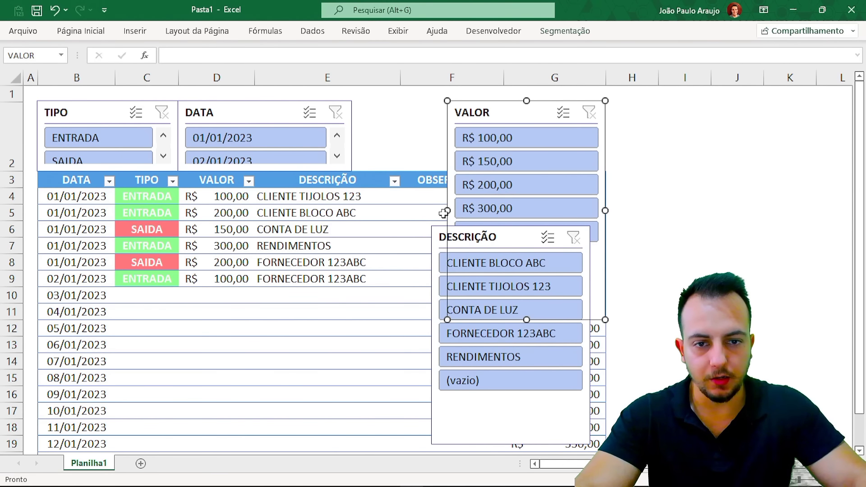
{"action": "left_click_drag", "start_coordinate": [447, 208], "coordinate": [494, 199]}
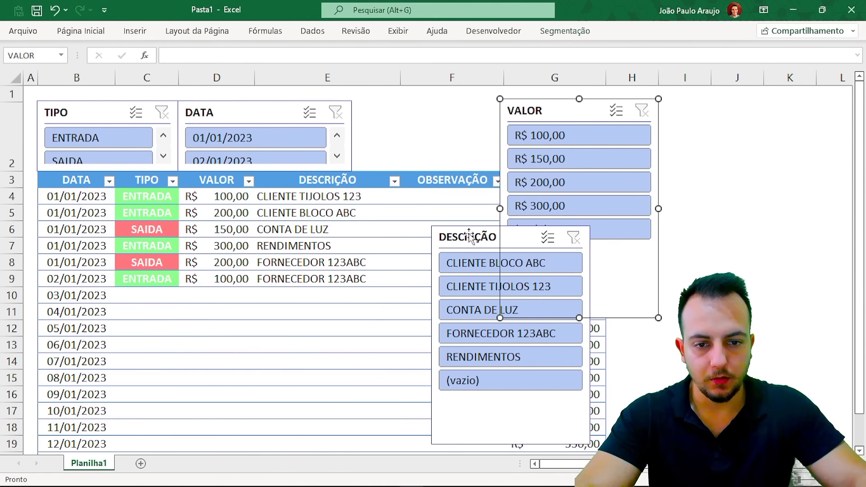
{"action": "left_click_drag", "start_coordinate": [469, 234], "coordinate": [389, 107]}
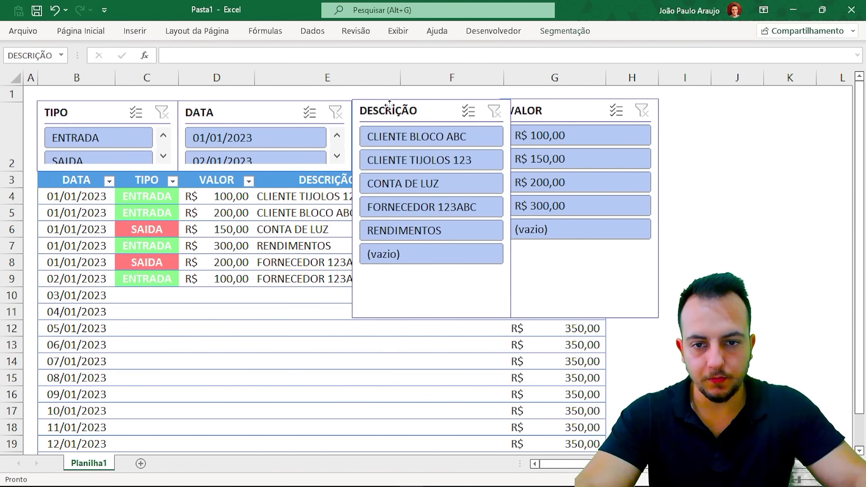
{"action": "left_click_drag", "start_coordinate": [434, 318], "coordinate": [432, 156]}
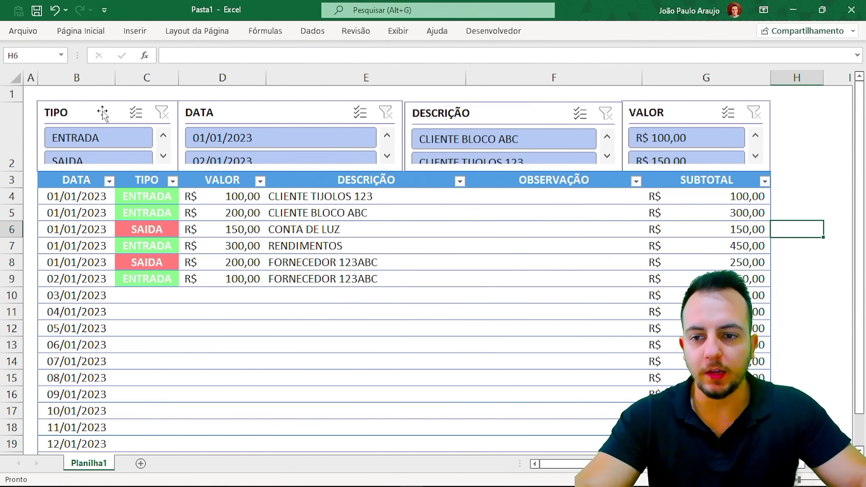
Move the DESCRIÇÃO slicer down over the table header and shift the DATA slicer away from the TIPO slicer
{"action": "left_click", "coordinate": [103, 114]}
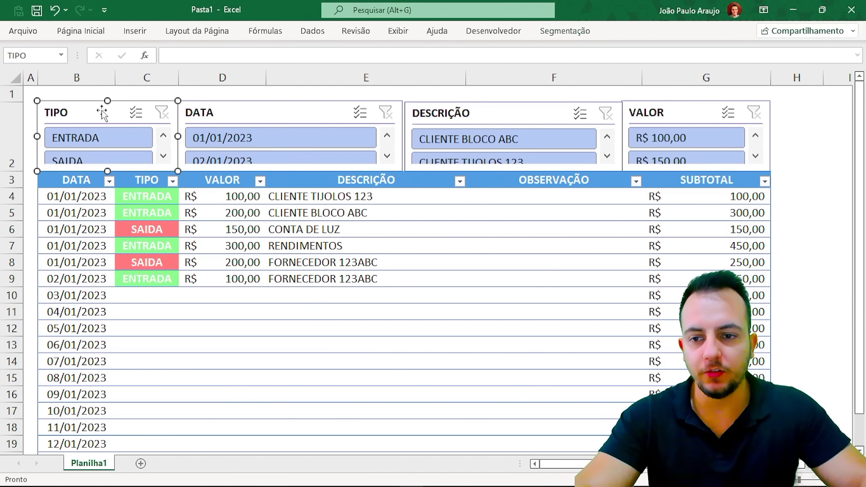
{"action": "left_click", "coordinate": [294, 114]}
{"action": "left_click", "coordinate": [486, 118]}
{"action": "left_click_drag", "start_coordinate": [528, 176], "coordinate": [523, 227]}
{"action": "left_click_drag", "start_coordinate": [312, 110], "coordinate": [361, 100]}
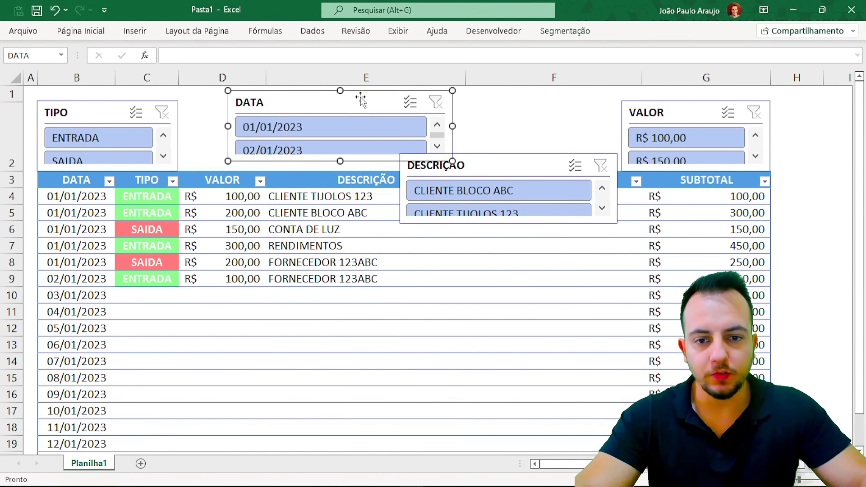
Align the TIPO, DATA, DESCRIÇÃO and VALOR slicers by their middles and distribute them horizontally
{"action": "left_click", "coordinate": [117, 116]}
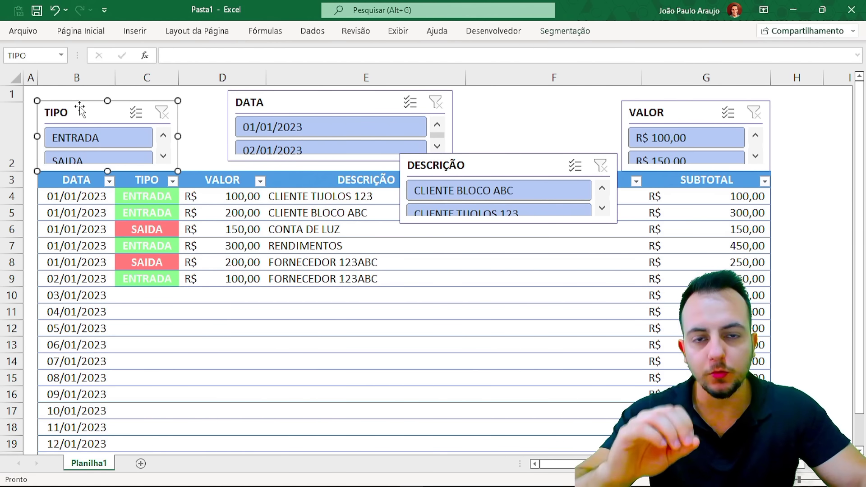
{"action": "left_click", "coordinate": [252, 105], "text": "ctrl"}
{"action": "left_click", "coordinate": [544, 158], "text": "ctrl"}
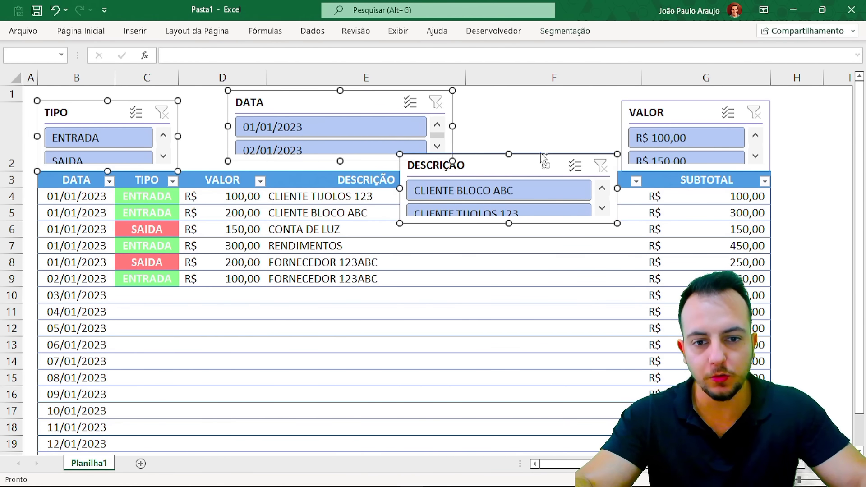
{"action": "left_click", "coordinate": [680, 115], "text": "ctrl"}
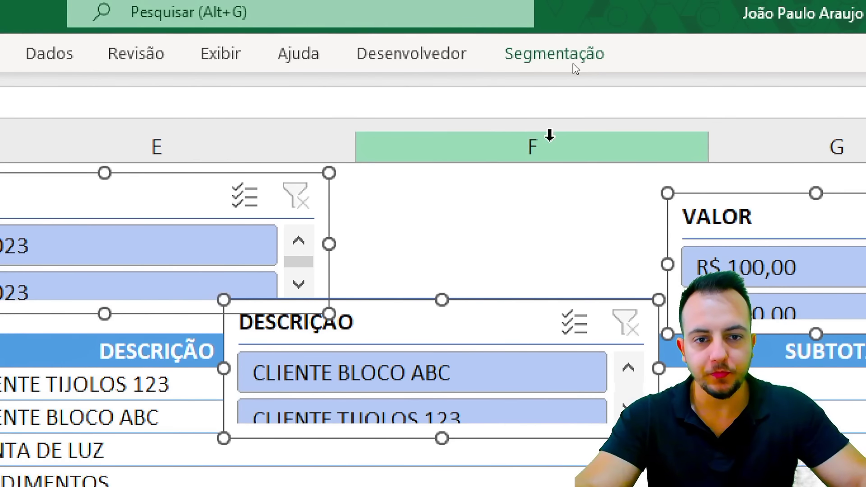
{"action": "left_click", "coordinate": [543, 67]}
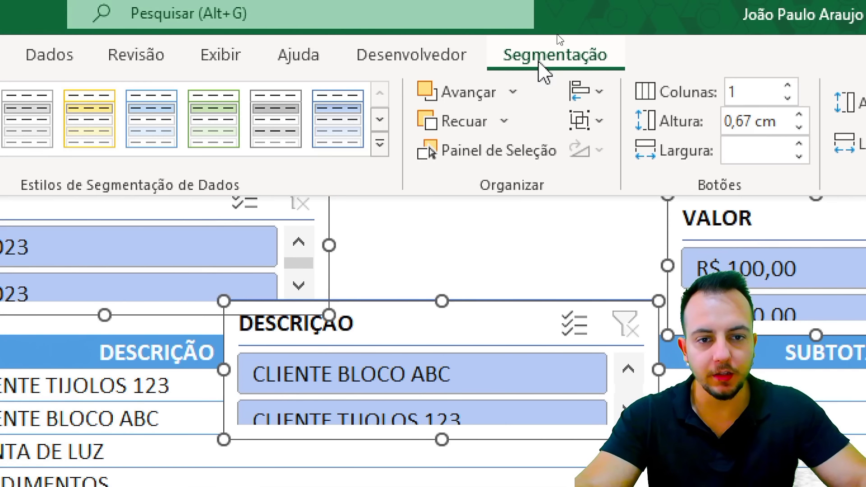
{"action": "left_click", "coordinate": [601, 90]}
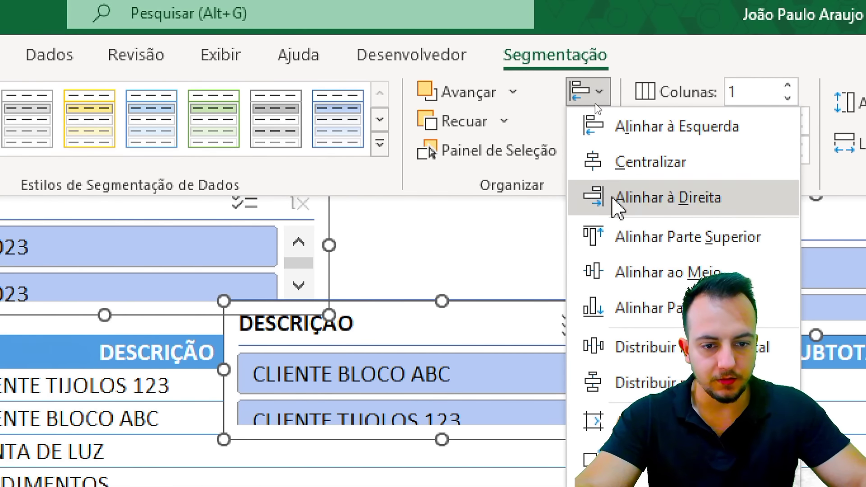
{"action": "left_click", "coordinate": [622, 274]}
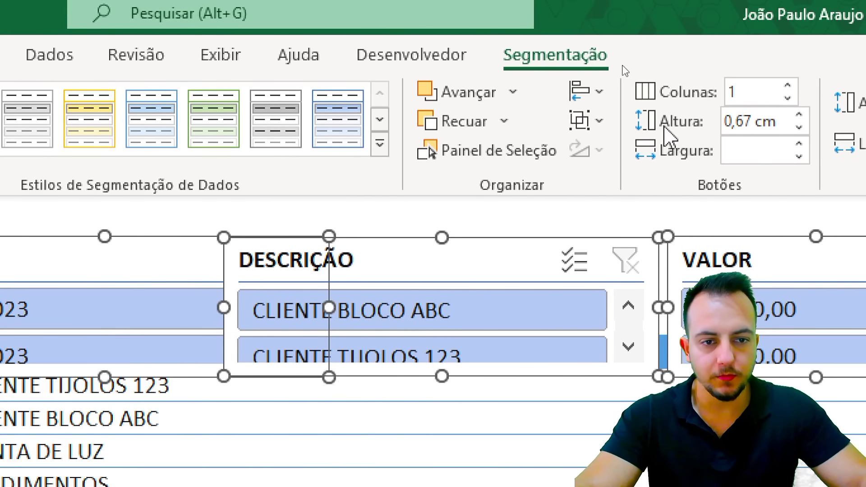
{"action": "left_click", "coordinate": [597, 93]}
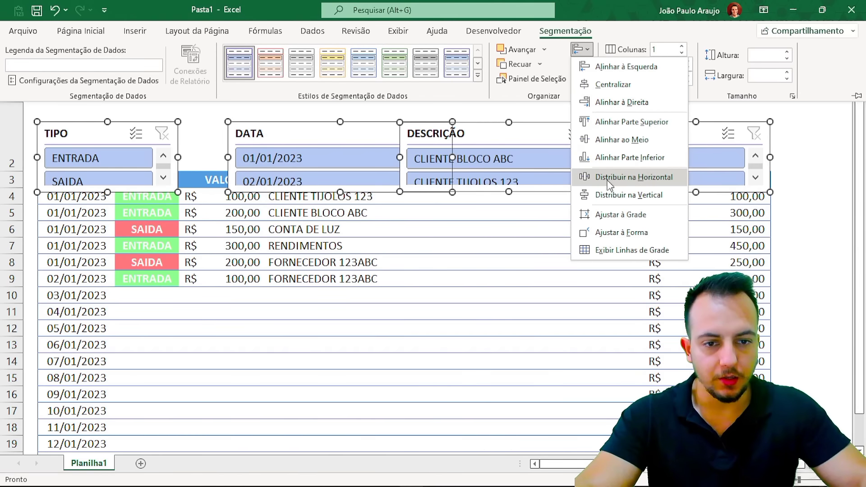
{"action": "left_click", "coordinate": [609, 179]}
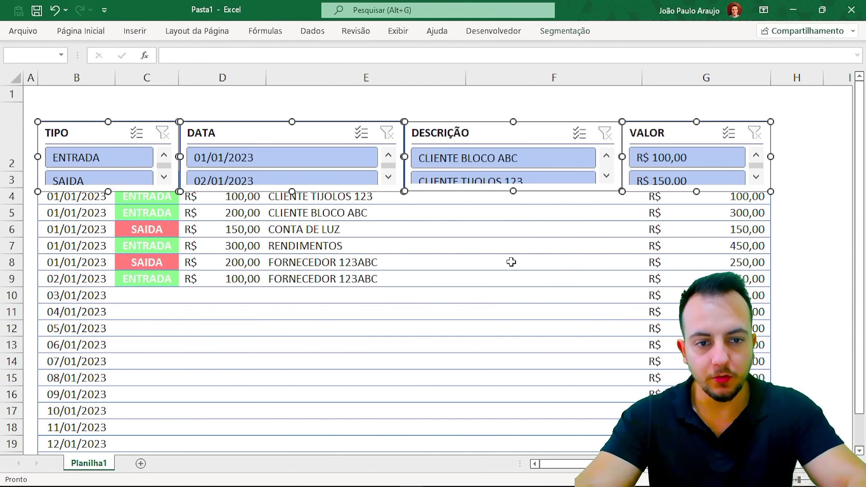
Nudge the four selected slicers up together so they sit in row 2, just above the table header
{"action": "key", "text": "Up"}
{"action": "key", "text": "Up"}
{"action": "key", "text": "Up"}
{"action": "key", "text": "Up"}
{"action": "key", "text": "Up"}
{"action": "key", "text": "Up"}
{"action": "key", "text": "Up"}
{"action": "key", "text": "Up"}
{"action": "key", "text": "Up"}
{"action": "key", "text": "Up"}
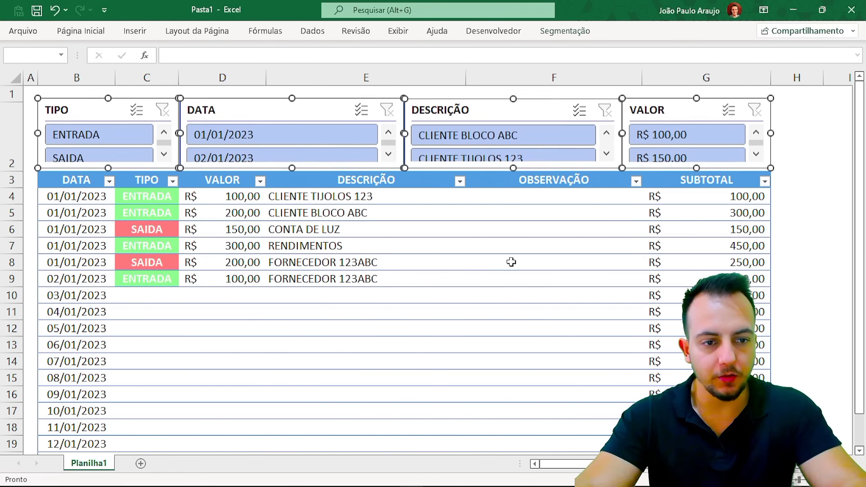
{"action": "key", "text": "Down"}
{"action": "key", "text": "Down"}
{"action": "key", "text": "Down"}
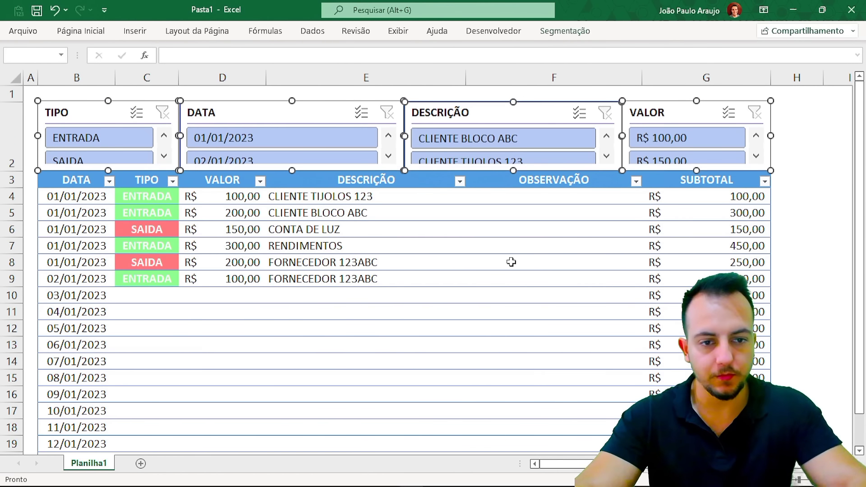
{"action": "left_click", "coordinate": [511, 262]}
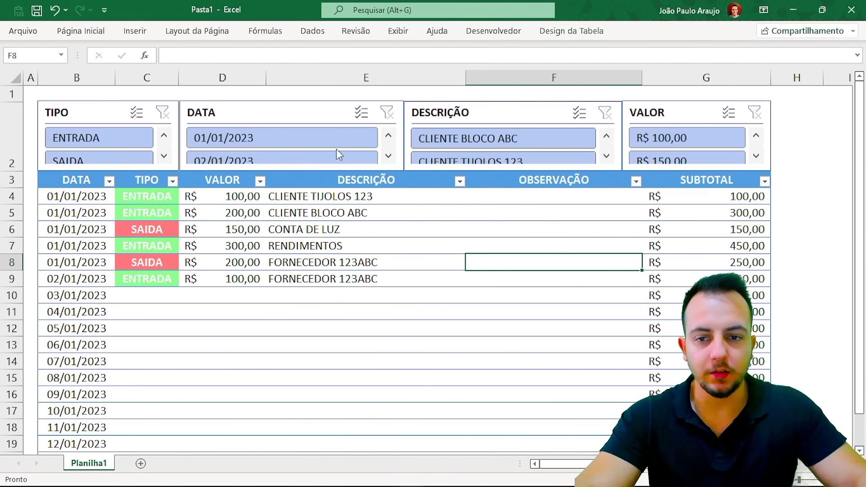
Apply the first dark style, solid blue, to the TIPO slicer
{"action": "left_click", "coordinate": [117, 111]}
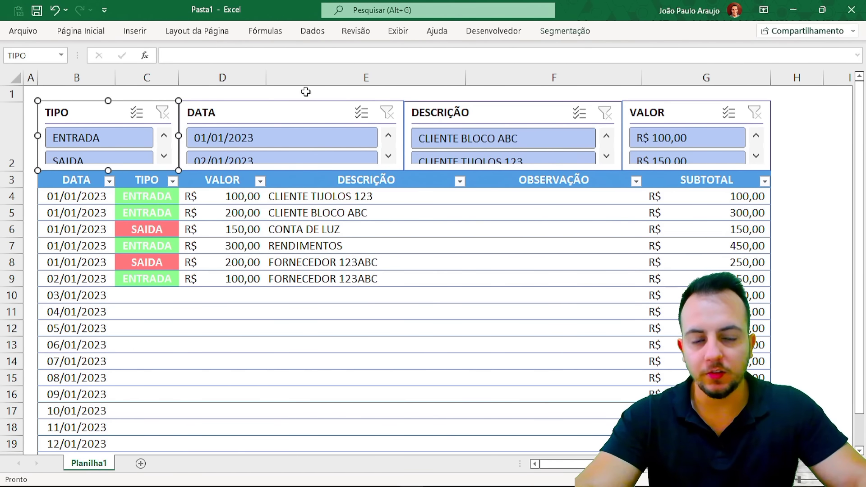
{"action": "left_click", "coordinate": [553, 34]}
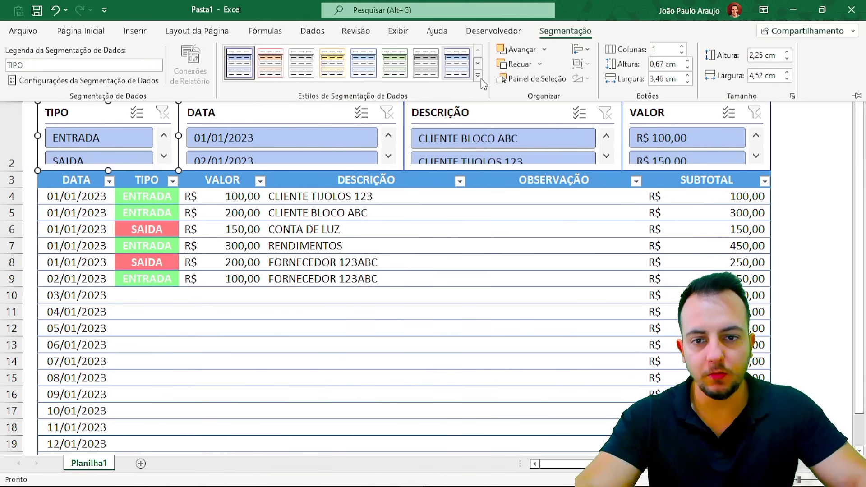
{"action": "left_click", "coordinate": [478, 75]}
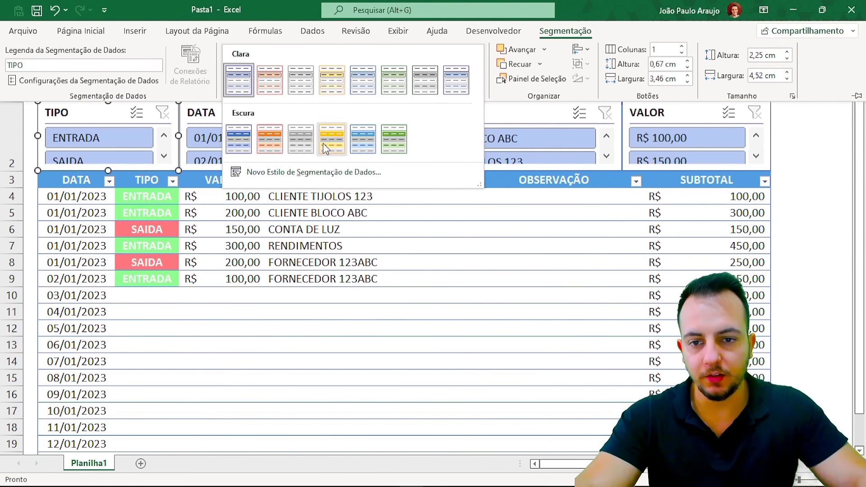
{"action": "left_click", "coordinate": [239, 140]}
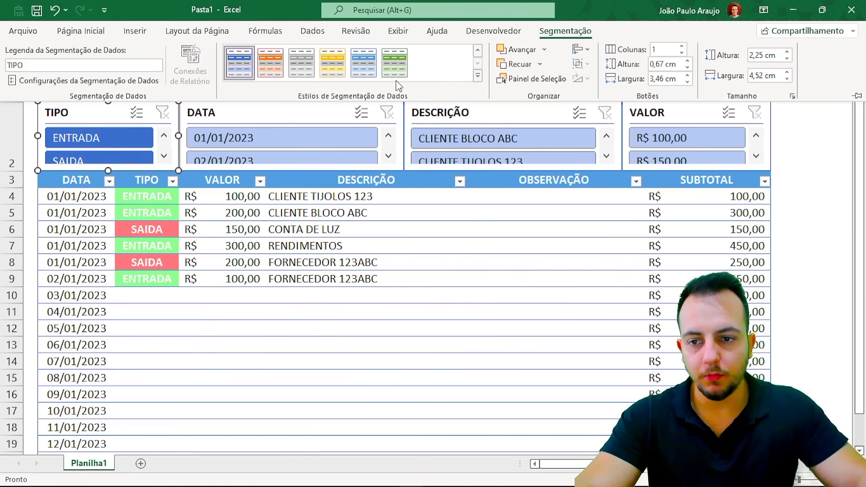
Try a light blue style on the TIPO slicer and return it to the dark blue style
{"action": "left_click", "coordinate": [478, 77]}
{"action": "left_click", "coordinate": [376, 151]}
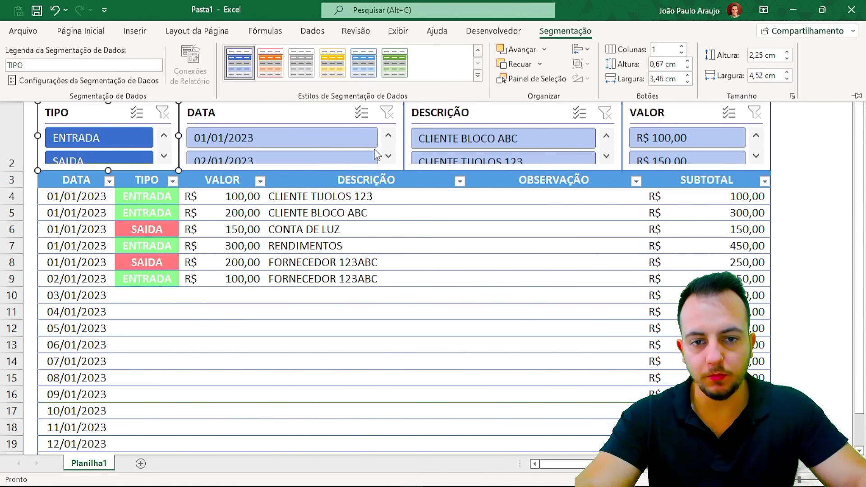
{"action": "left_click", "coordinate": [479, 77]}
{"action": "left_click", "coordinate": [454, 91]}
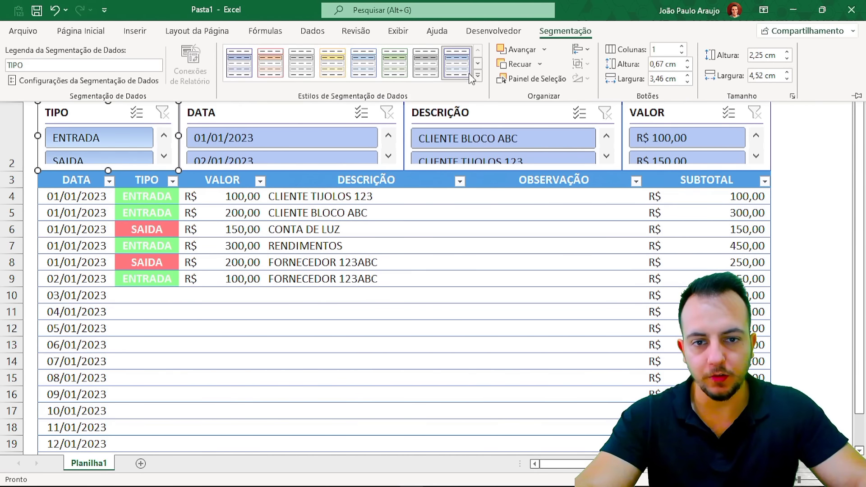
{"action": "left_click", "coordinate": [478, 77]}
{"action": "left_click", "coordinate": [240, 140]}
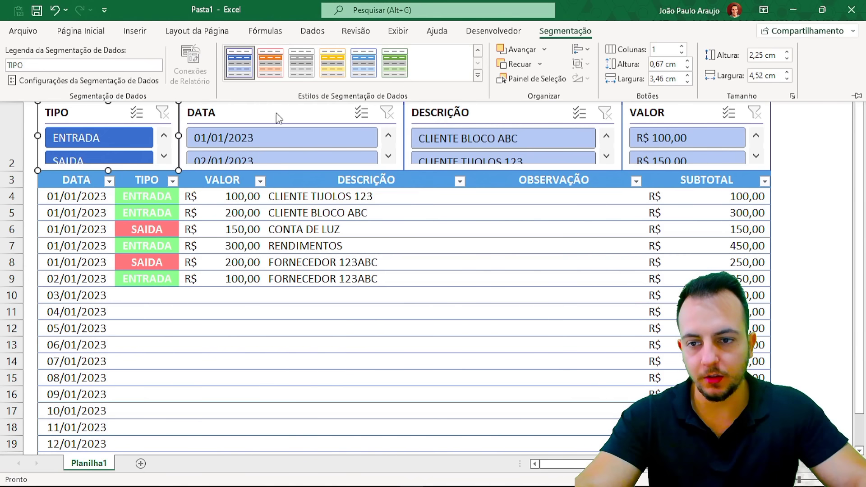
Apply the same dark blue style to the DATA, DESCRIÇÃO and VALOR slicers together
{"action": "left_click", "coordinate": [330, 115]}
{"action": "left_click", "coordinate": [501, 113], "text": "ctrl"}
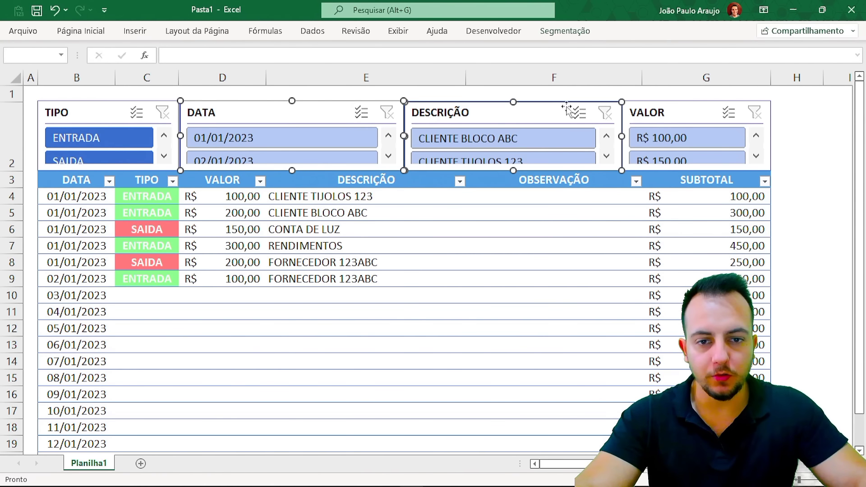
{"action": "left_click", "coordinate": [640, 111], "text": "ctrl"}
{"action": "left_click", "coordinate": [578, 29]}
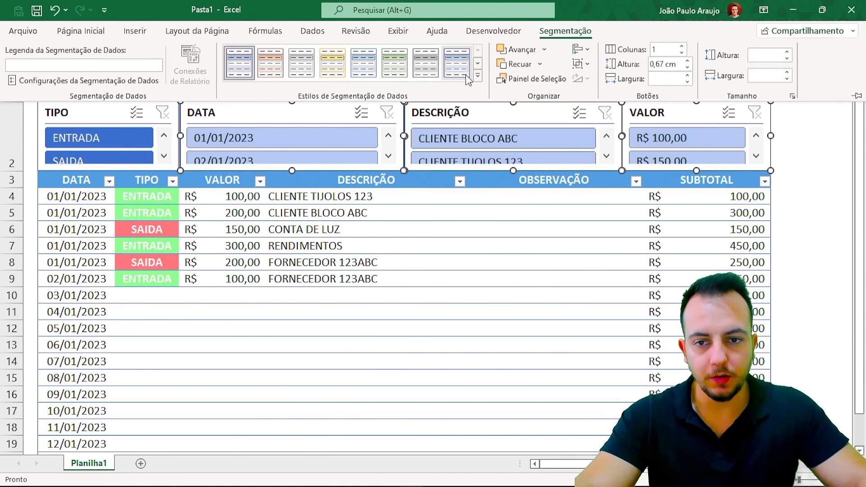
{"action": "left_click", "coordinate": [478, 77]}
{"action": "left_click", "coordinate": [232, 143]}
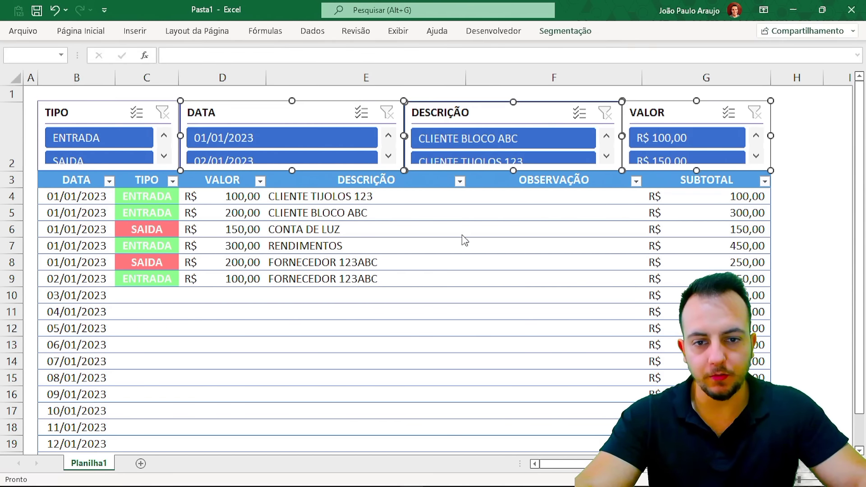
{"action": "left_click", "coordinate": [491, 244]}
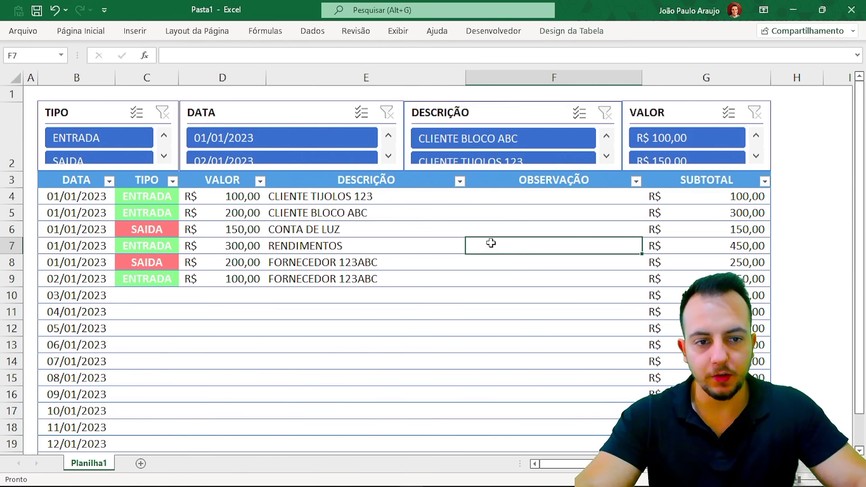
Set the VALOR slicer to show its buttons in 3 columns
{"action": "left_click", "coordinate": [681, 107]}
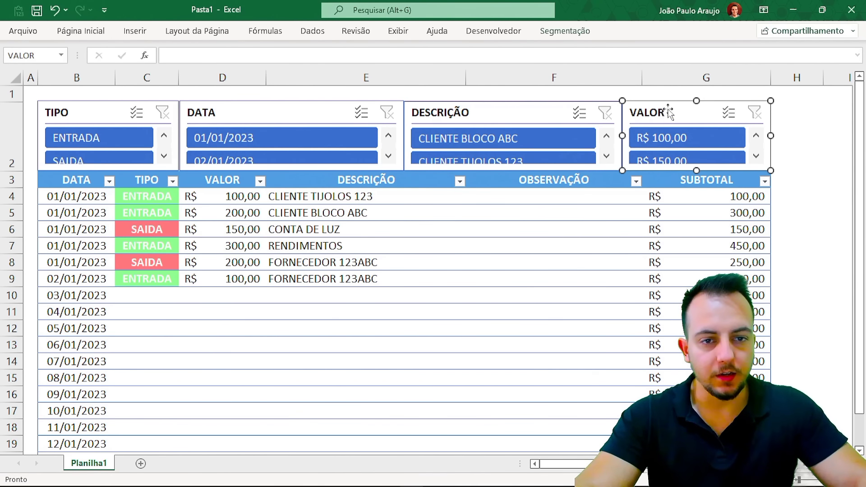
{"action": "left_click", "coordinate": [581, 33]}
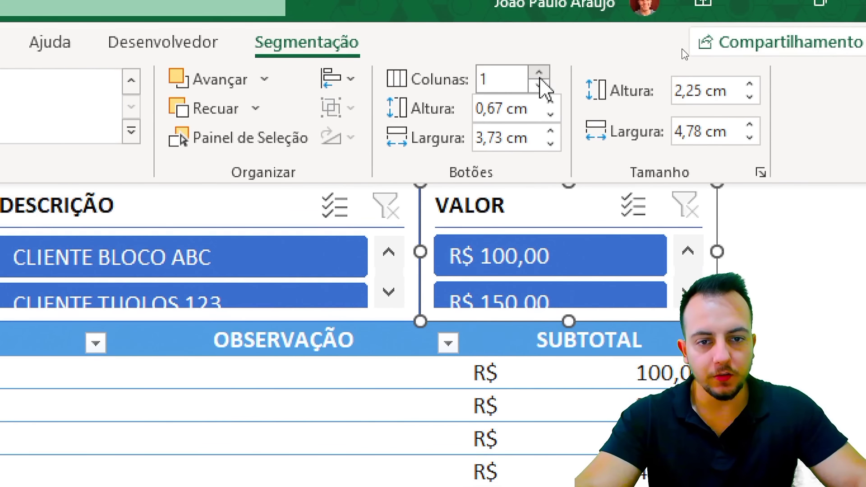
{"action": "left_click", "coordinate": [539, 74]}
{"action": "left_click", "coordinate": [540, 74]}
{"action": "key", "text": "Escape"}
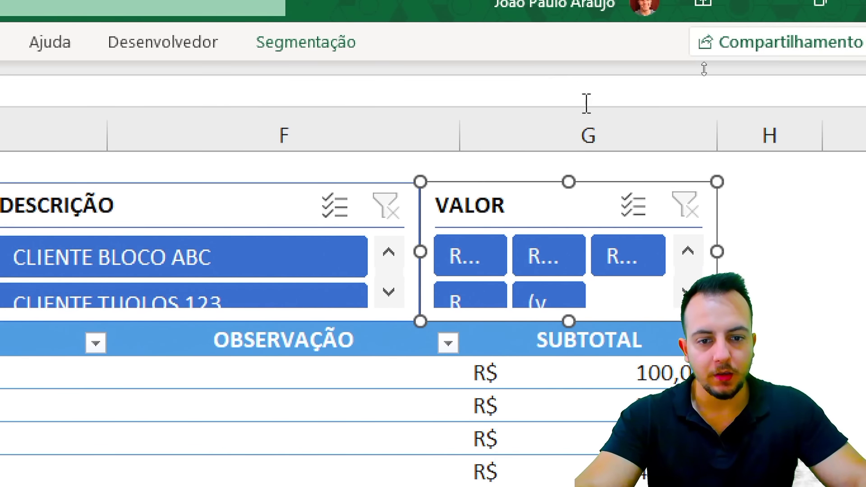
{"action": "key", "text": "Escape"}
{"action": "left_click", "coordinate": [578, 198]}
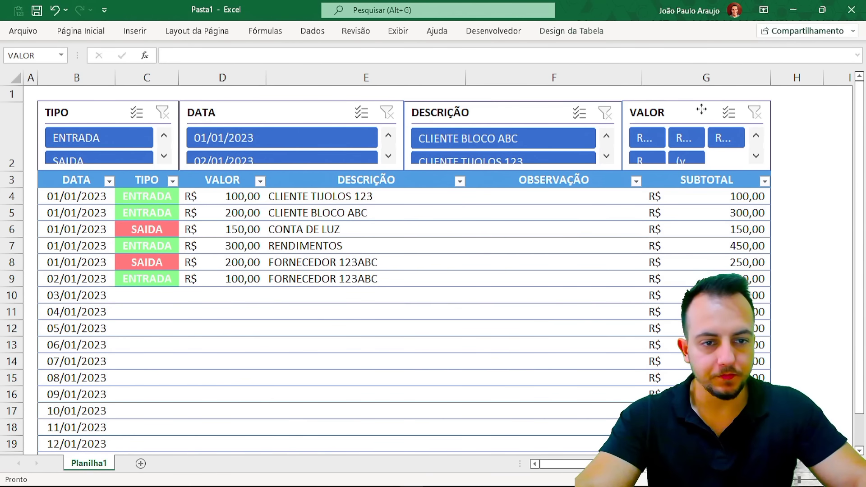
Widen the VALOR slicer past the SUBTOTAL column and narrow the DESCRIÇÃO slicer so the two meet edge to edge
{"action": "left_click", "coordinate": [702, 110]}
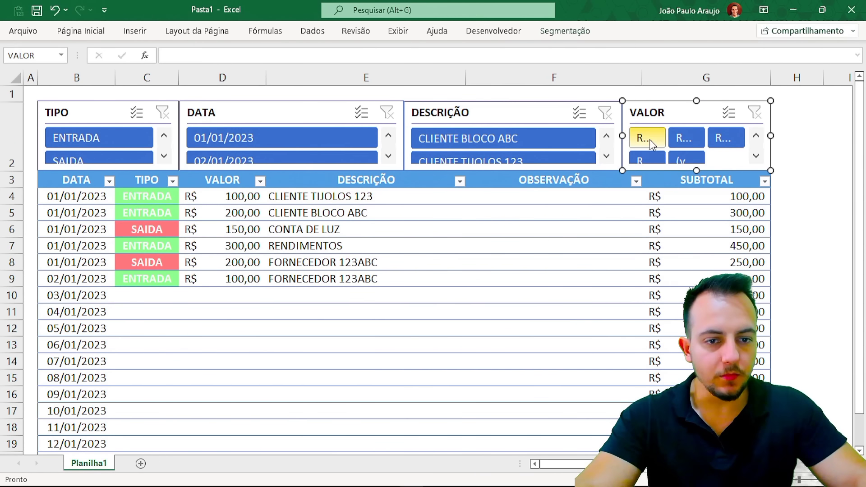
{"action": "left_click_drag", "start_coordinate": [771, 136], "coordinate": [838, 135]}
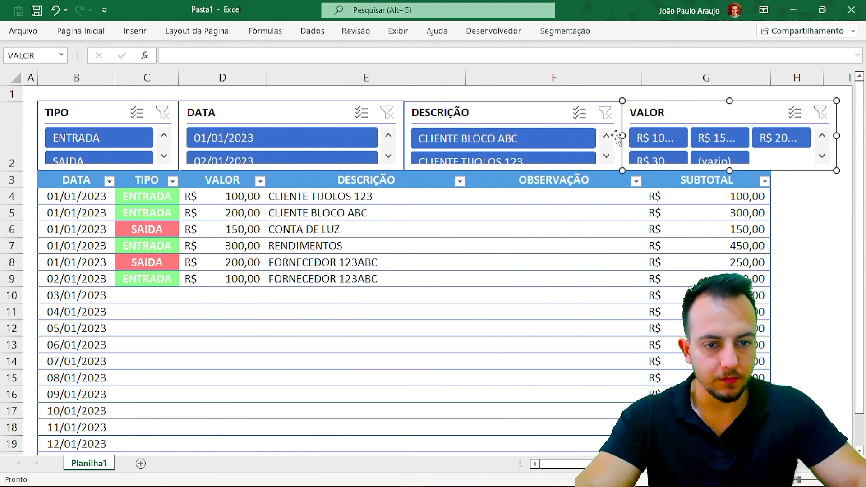
{"action": "left_click", "coordinate": [562, 107]}
{"action": "left_click_drag", "start_coordinate": [620, 136], "coordinate": [604, 143]}
{"action": "left_click", "coordinate": [625, 126]}
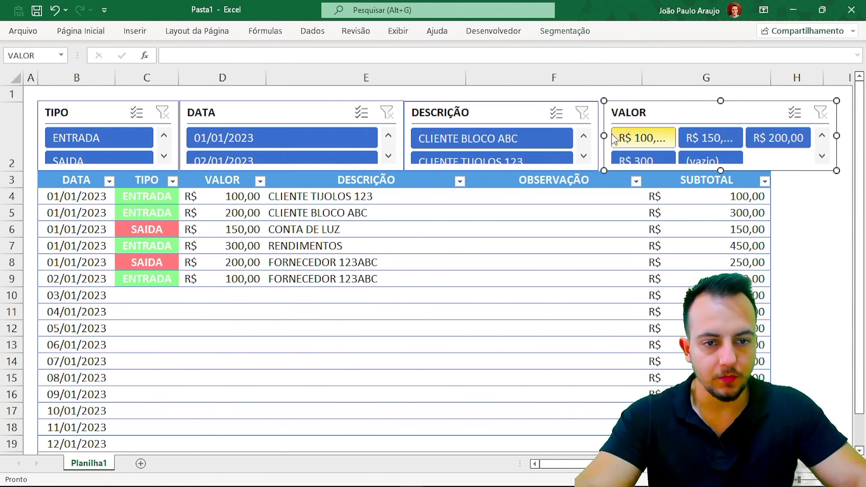
{"action": "left_click_drag", "start_coordinate": [604, 136], "coordinate": [599, 141]}
{"action": "left_click", "coordinate": [621, 229]}
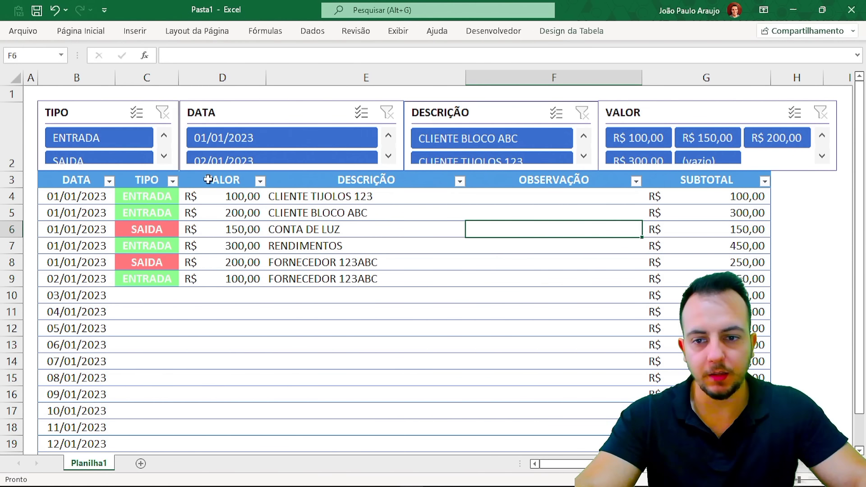
Set the DATA slicer to show its buttons in 2 columns
{"action": "left_click", "coordinate": [284, 108]}
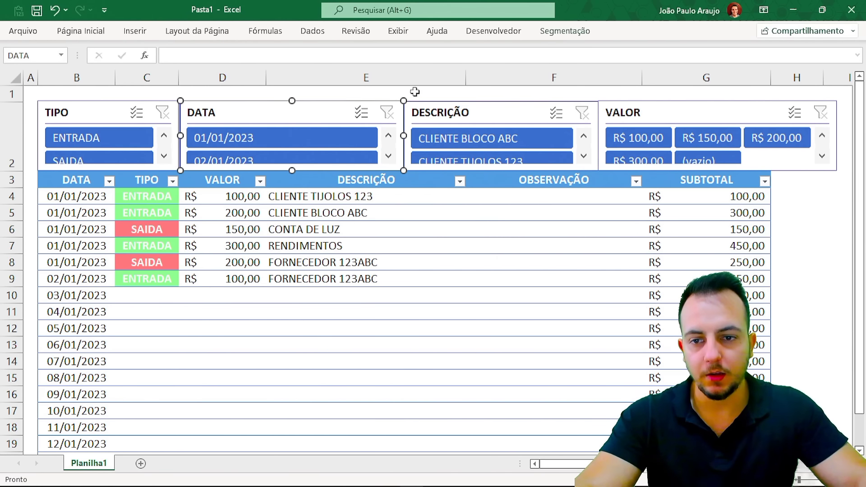
{"action": "left_click", "coordinate": [586, 32]}
{"action": "left_click", "coordinate": [683, 46]}
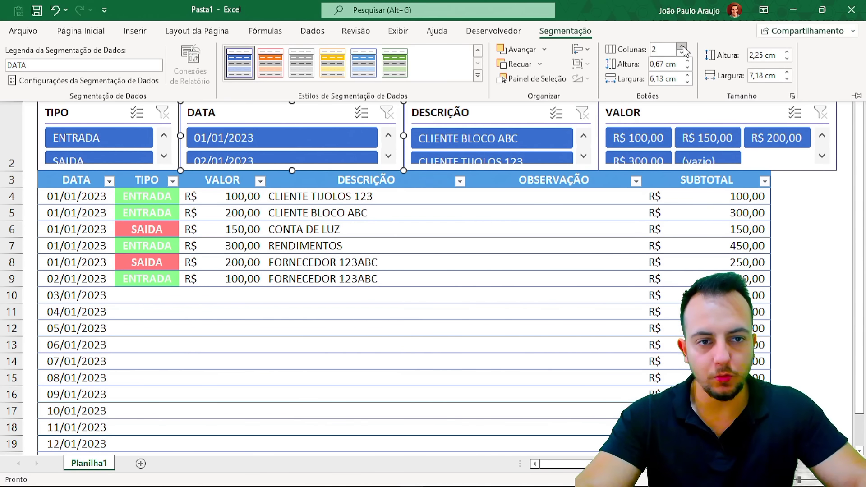
{"action": "left_click", "coordinate": [336, 278]}
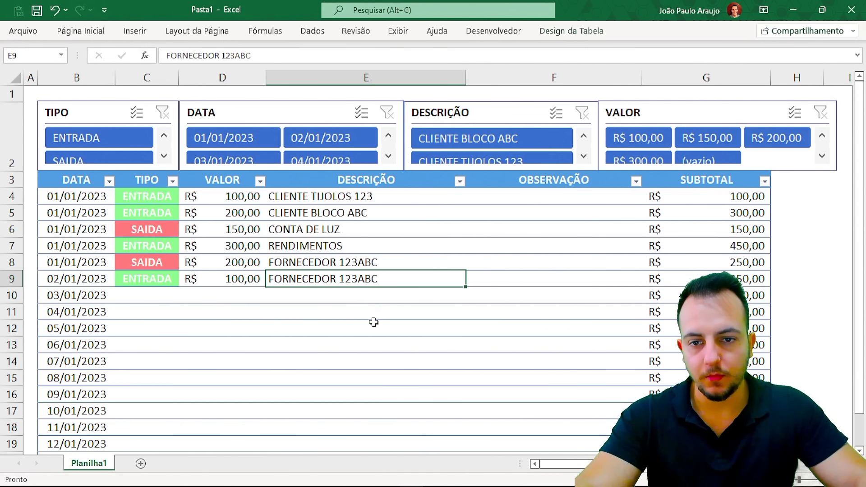
Hide the headers of the TIPO, DATA, DESCRIÇÃO and VALOR slicers together through their slicer settings
{"action": "left_click", "coordinate": [695, 112]}
{"action": "left_click", "coordinate": [519, 118], "text": "ctrl"}
{"action": "left_click", "coordinate": [325, 123], "text": "ctrl"}
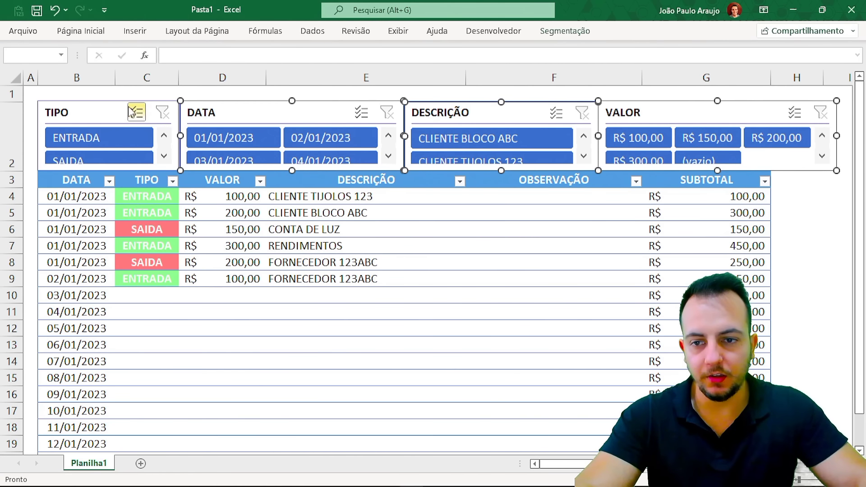
{"action": "left_click", "coordinate": [89, 117], "text": "ctrl"}
{"action": "right_click", "coordinate": [89, 117]}
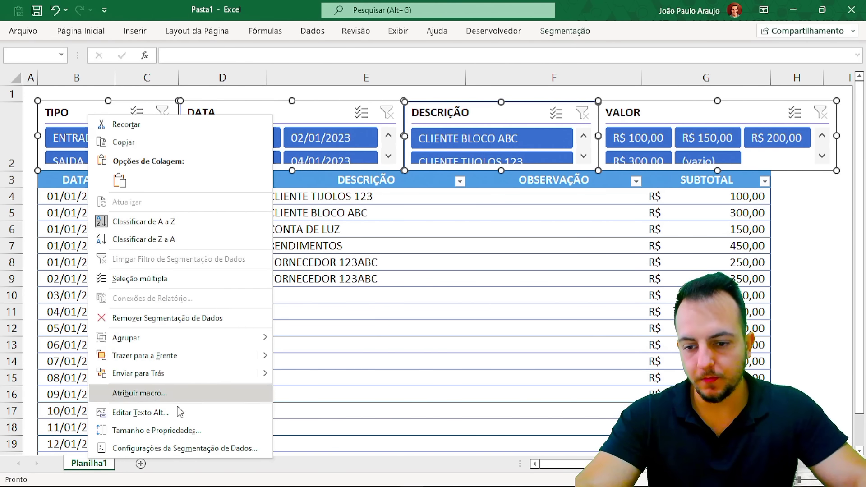
{"action": "left_click", "coordinate": [180, 449]}
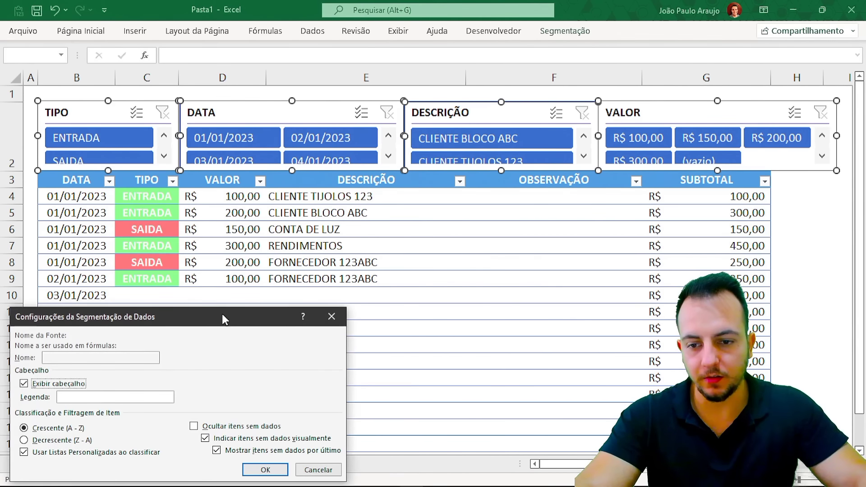
{"action": "left_click_drag", "start_coordinate": [221, 316], "coordinate": [429, 209]}
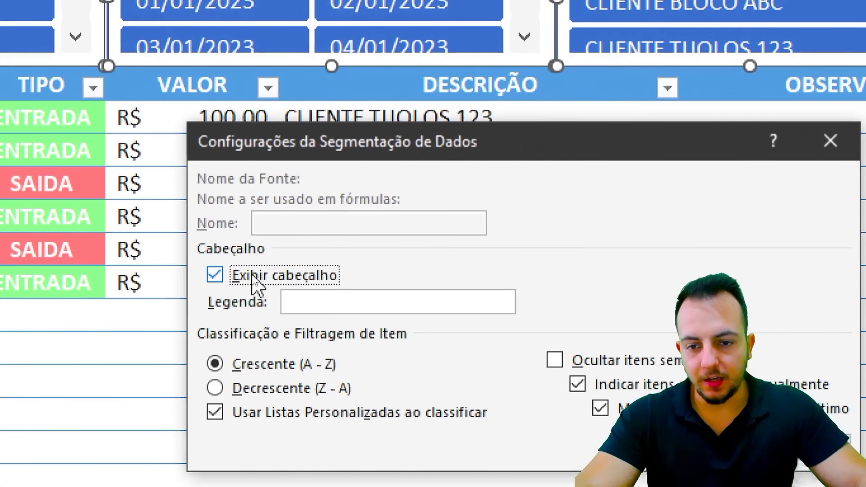
{"action": "left_click", "coordinate": [256, 282]}
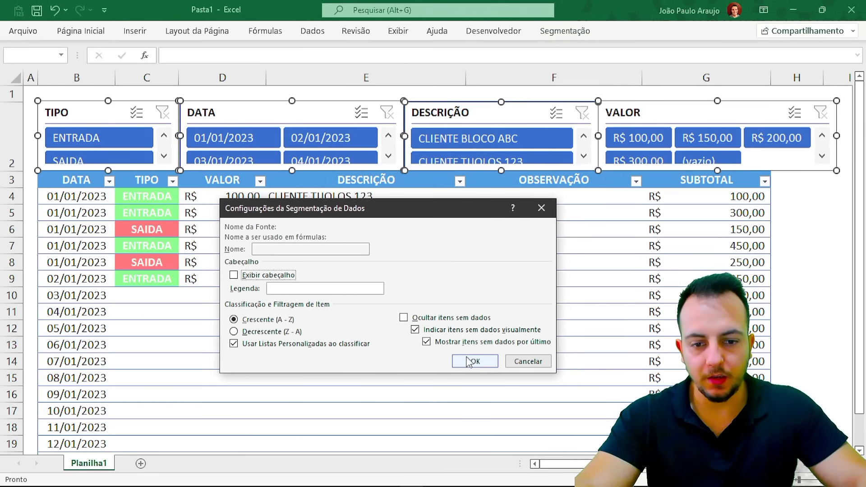
{"action": "left_click", "coordinate": [473, 360]}
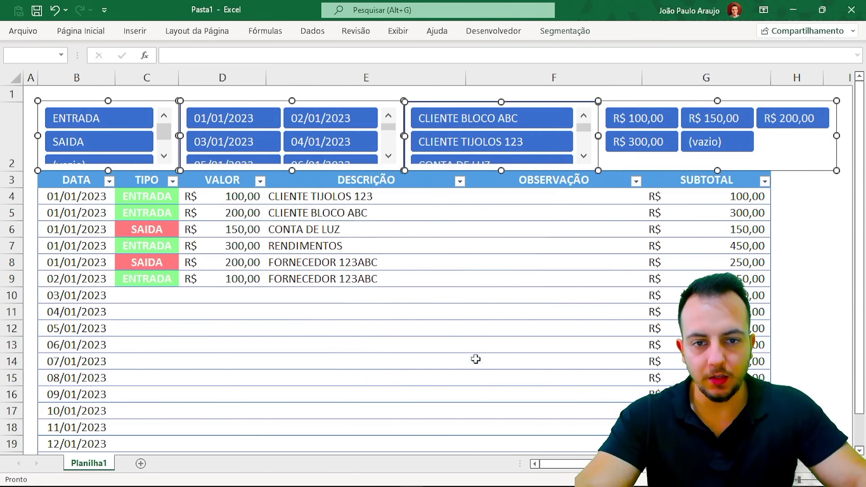
{"action": "left_click", "coordinate": [388, 342]}
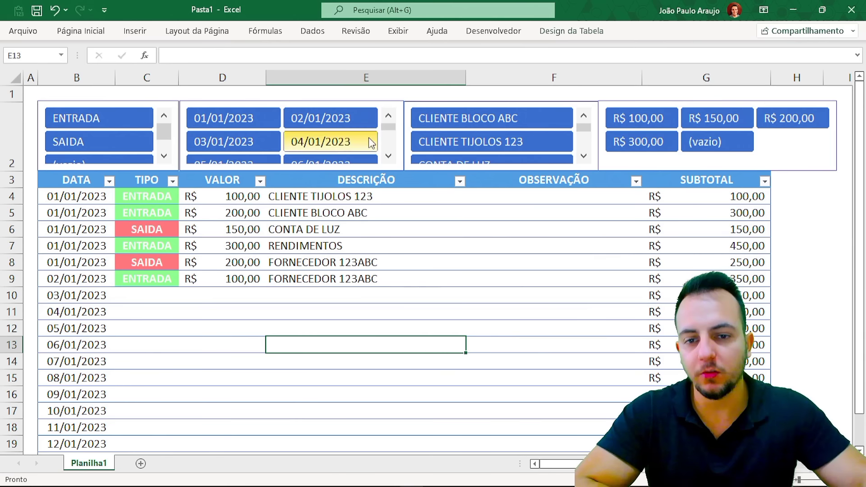
Try out the TIPO slicer by filtering the table alternately by ENTRADA and SAIDA, ending on SAIDA
{"action": "mouse_move", "coordinate": [388, 127]}
{"action": "left_mouse_down"}
{"action": "mouse_move", "coordinate": [390, 142]}
{"action": "mouse_move", "coordinate": [387, 124]}
{"action": "left_mouse_up"}
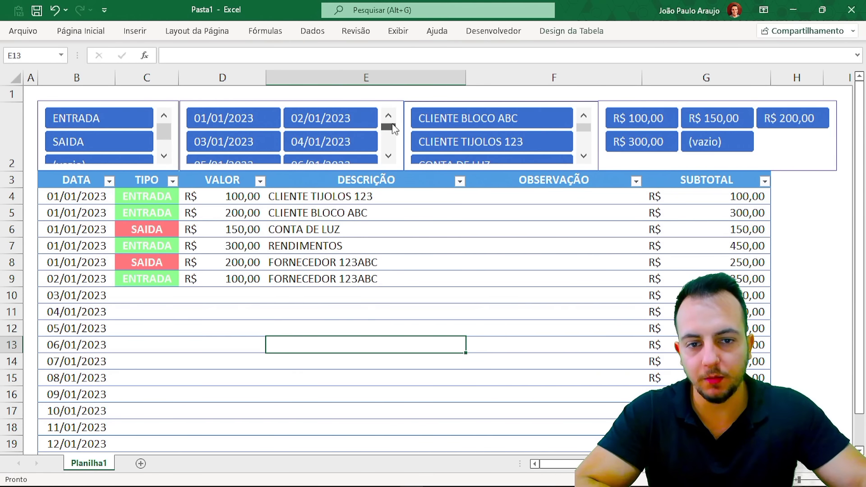
{"action": "mouse_move", "coordinate": [584, 126]}
{"action": "left_mouse_down"}
{"action": "mouse_move", "coordinate": [585, 149]}
{"action": "mouse_move", "coordinate": [584, 125]}
{"action": "left_mouse_up"}
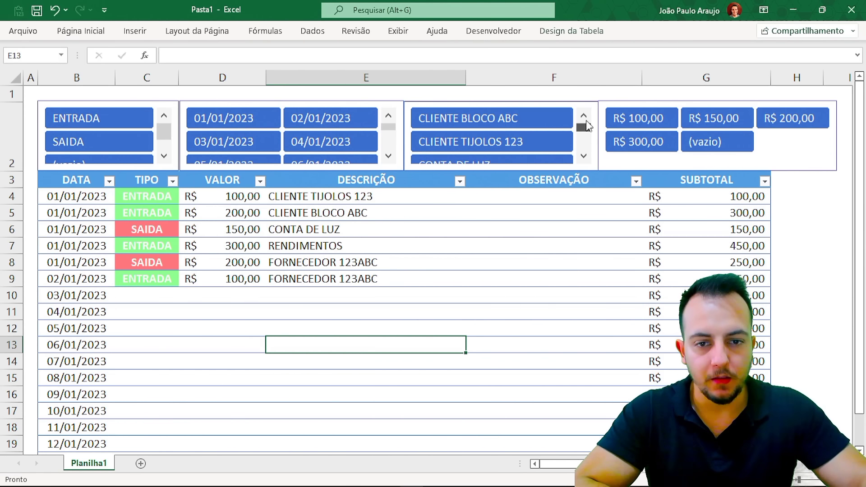
{"action": "left_click", "coordinate": [135, 122]}
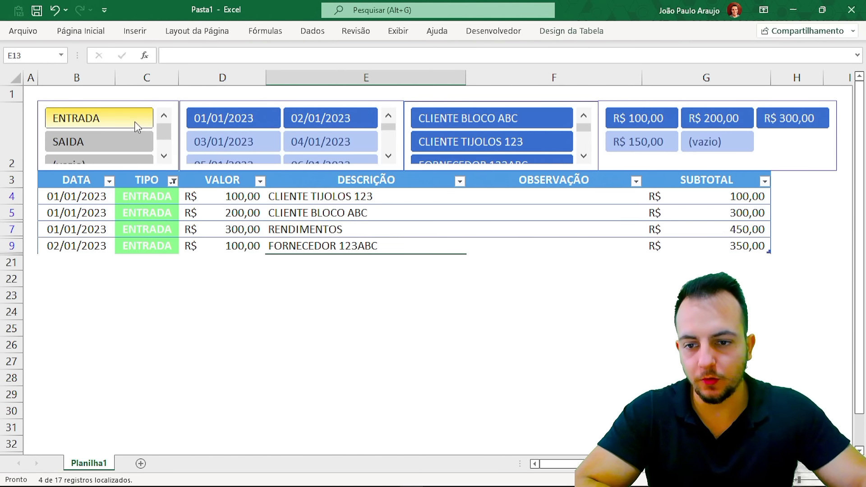
{"action": "left_click", "coordinate": [135, 143]}
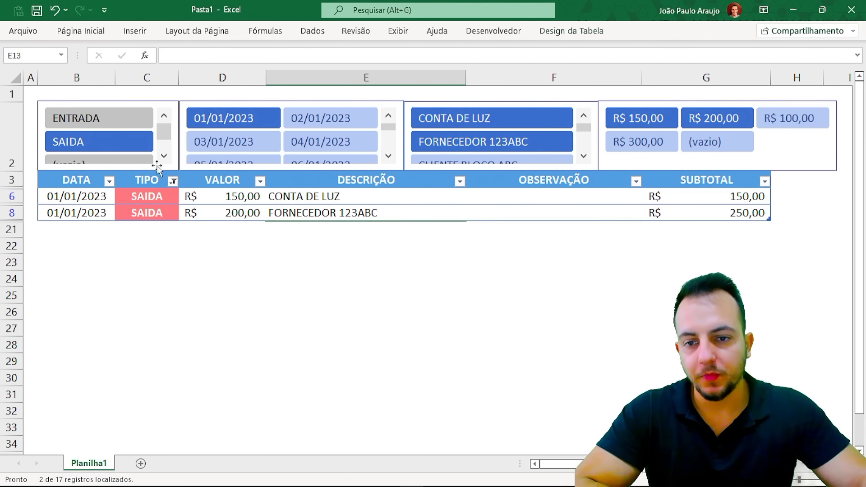
{"action": "left_click", "coordinate": [136, 120]}
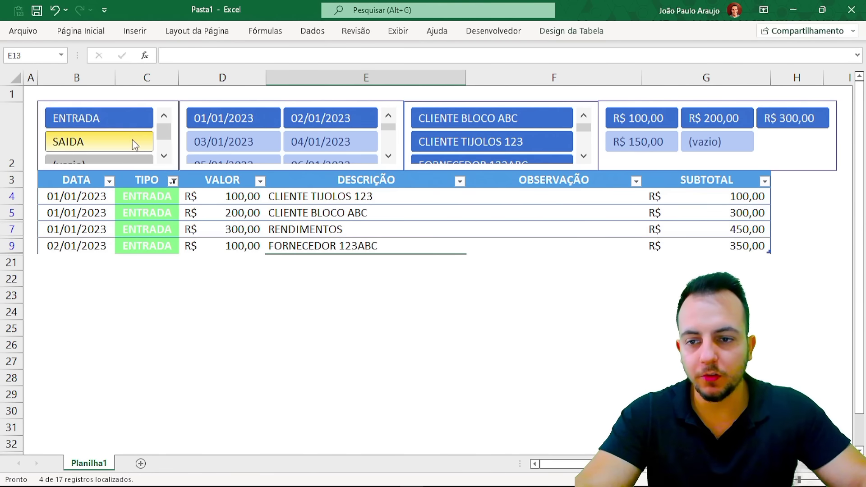
{"action": "left_click", "coordinate": [135, 142]}
{"action": "left_click", "coordinate": [133, 123]}
{"action": "left_click", "coordinate": [128, 137]}
{"action": "left_click", "coordinate": [122, 125]}
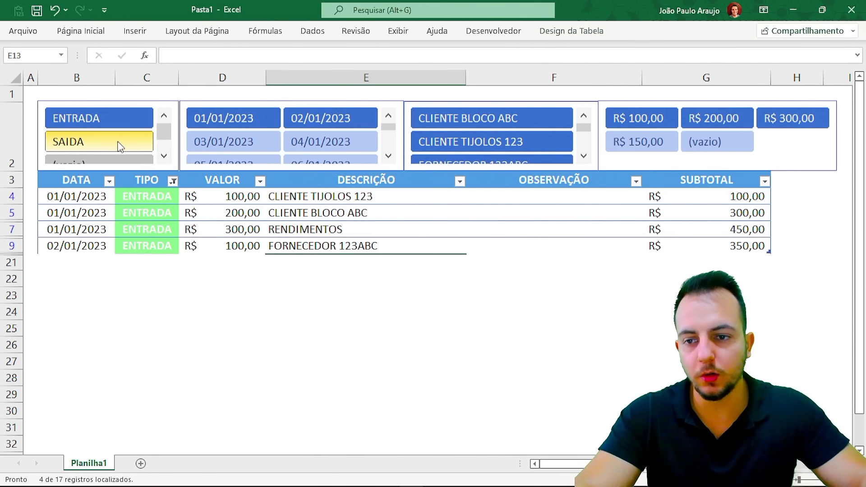
{"action": "left_click", "coordinate": [116, 144]}
{"action": "left_click", "coordinate": [128, 121]}
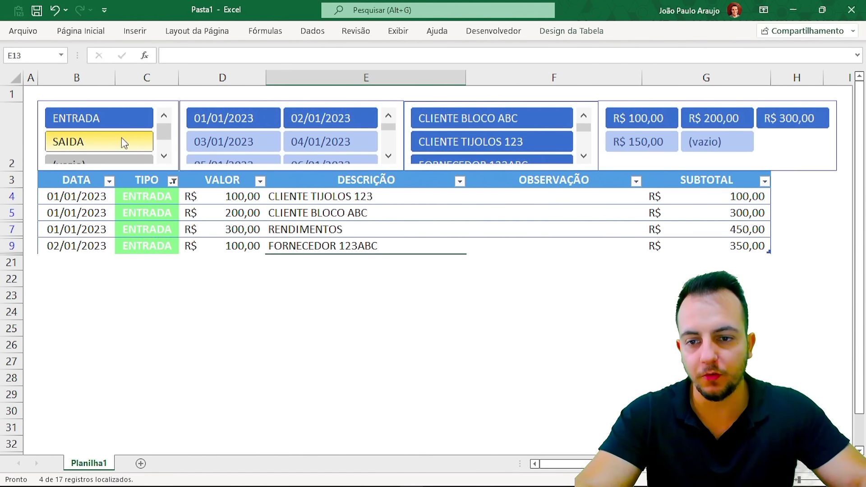
{"action": "left_click", "coordinate": [124, 143]}
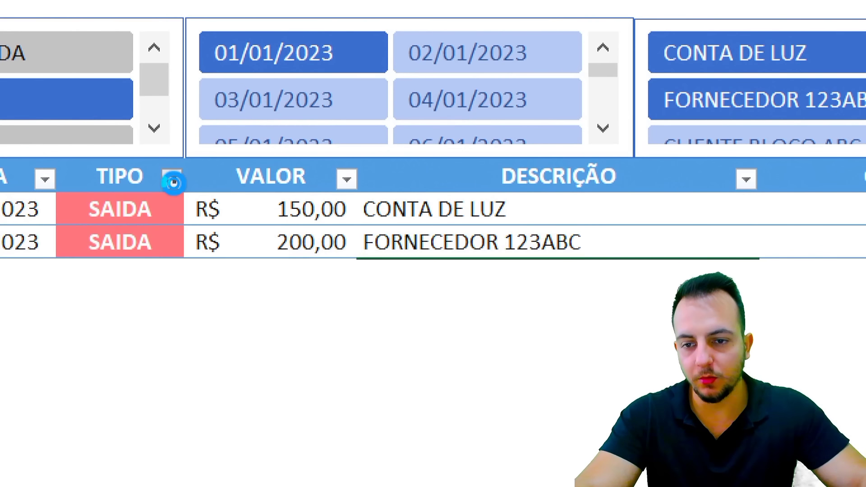
Clear the filter on the table's TIPO column
{"action": "left_click", "coordinate": [174, 182]}
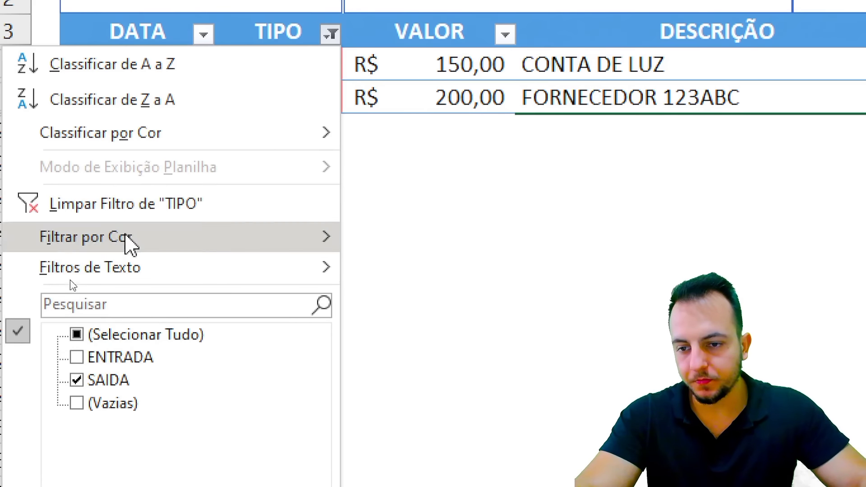
{"action": "left_click", "coordinate": [124, 212]}
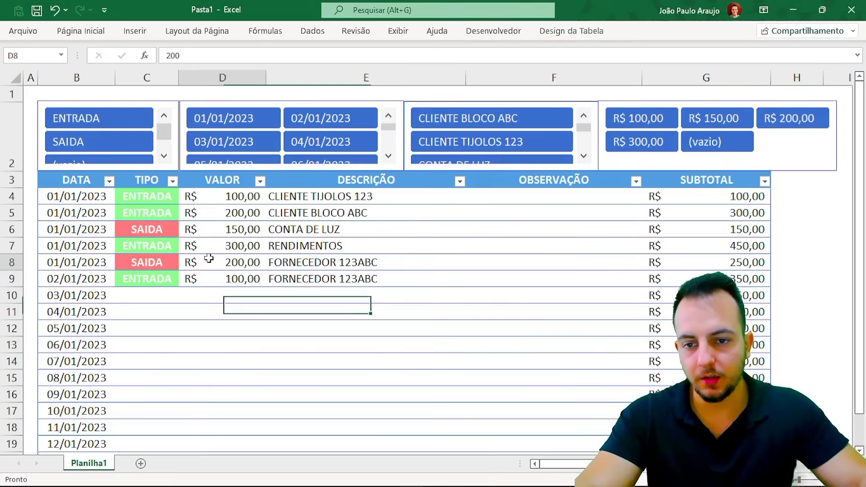
{"action": "left_click", "coordinate": [252, 257]}
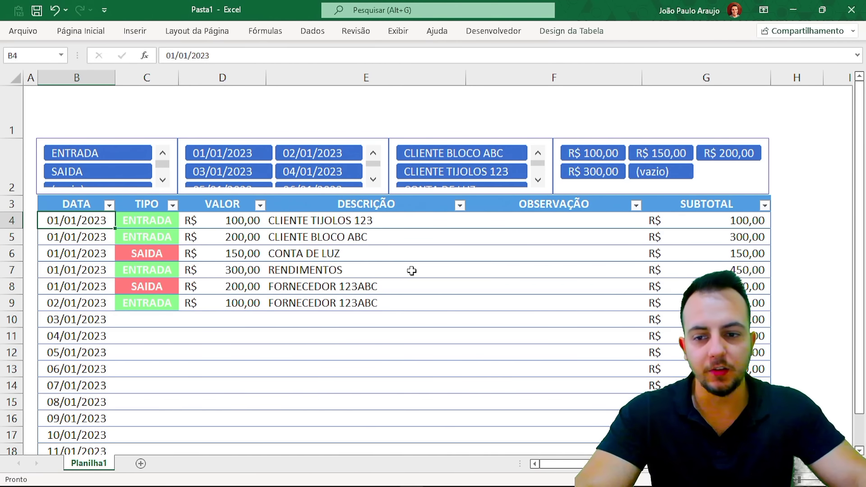
{"action": "left_click_drag", "start_coordinate": [106, 114], "coordinate": [293, 111]}
{"action": "left_click", "coordinate": [80, 102]}
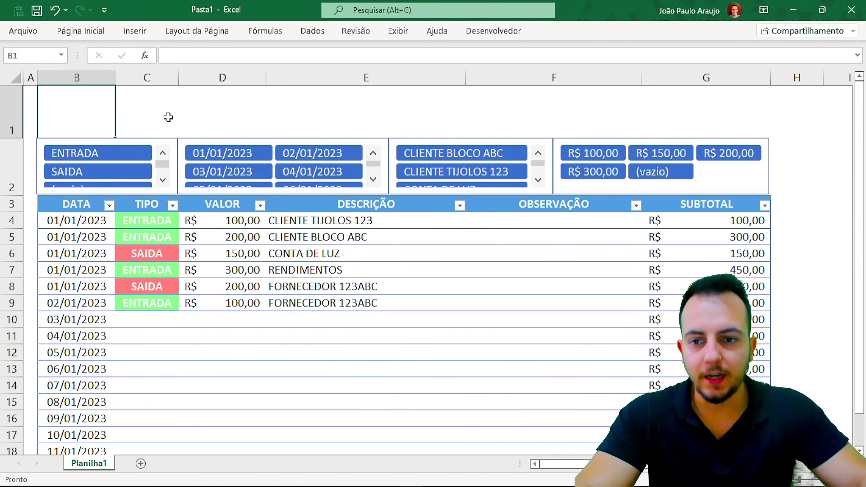
{"action": "left_click", "coordinate": [168, 117]}
{"action": "left_click", "coordinate": [225, 117]}
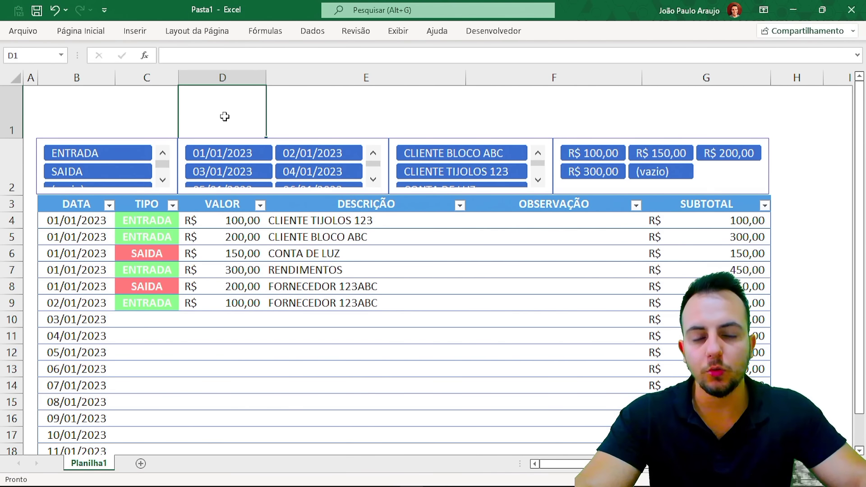
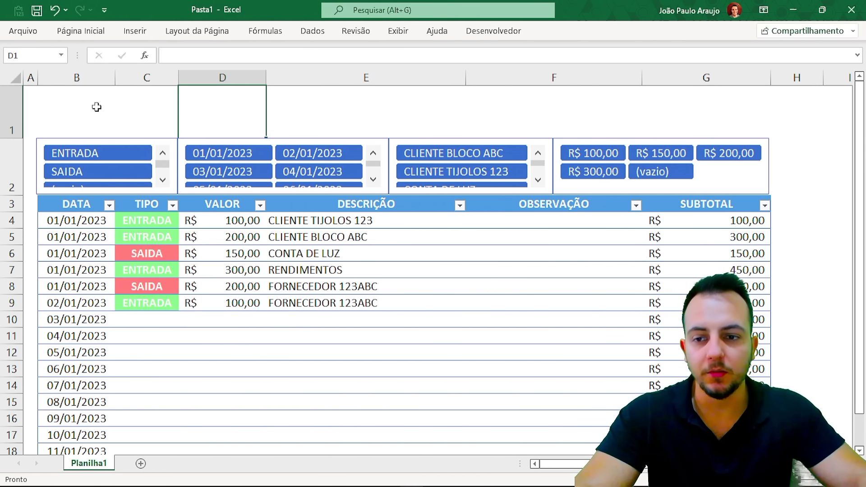
{"action": "left_click", "coordinate": [82, 106]}
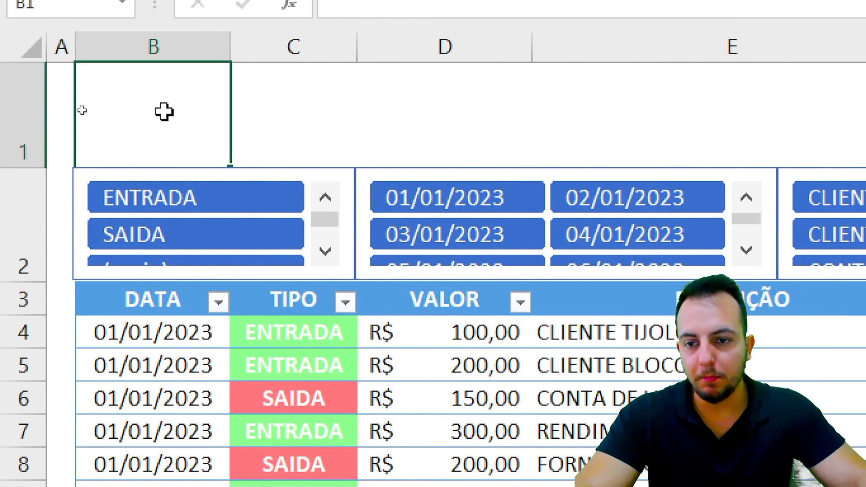
{"action": "left_click", "coordinate": [313, 119]}
{"action": "left_click", "coordinate": [411, 124]}
{"action": "left_click", "coordinate": [131, 122]}
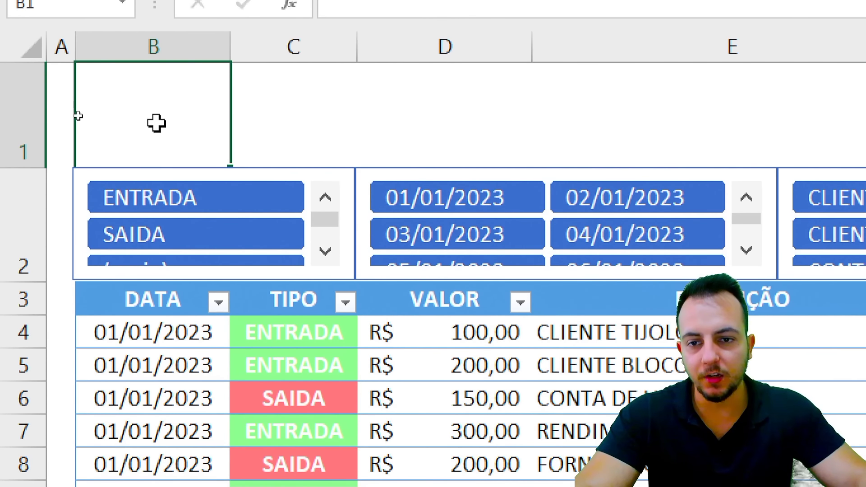
{"action": "left_click", "coordinate": [318, 116]}
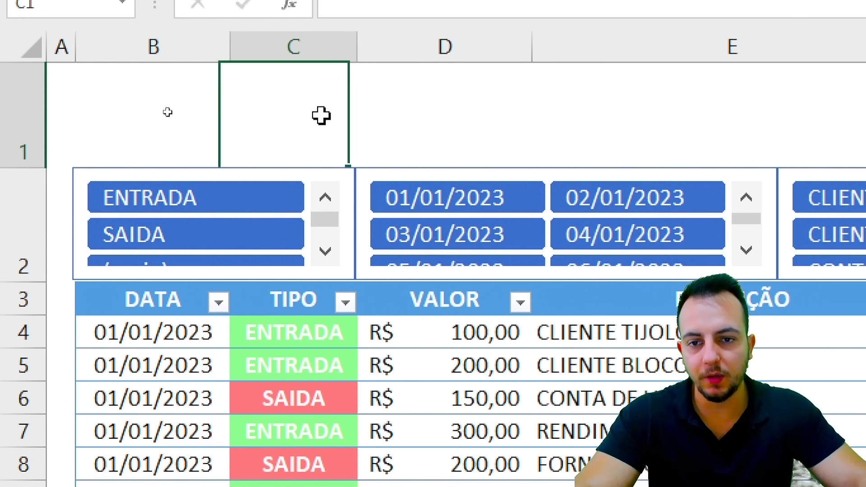
{"action": "left_click", "coordinate": [478, 116]}
{"action": "left_click_drag", "start_coordinate": [124, 117], "coordinate": [445, 121]}
{"action": "left_click", "coordinate": [138, 109]}
{"action": "left_click", "coordinate": [296, 113]}
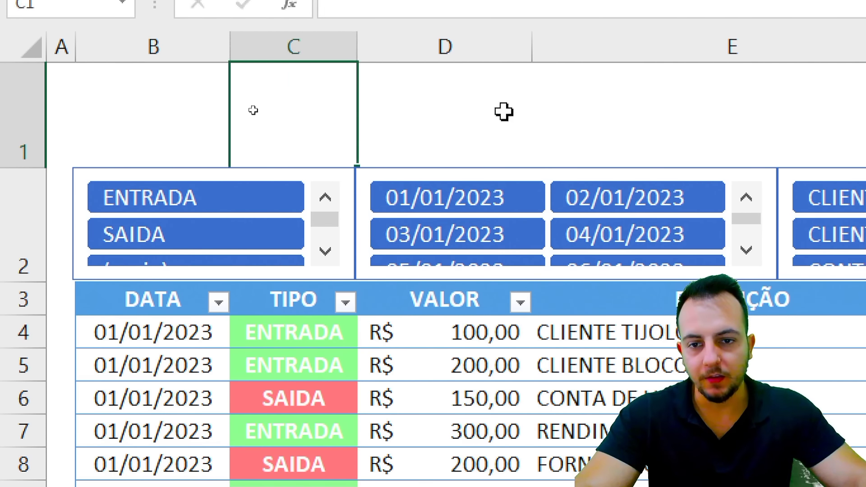
{"action": "left_click", "coordinate": [504, 112]}
{"action": "left_click", "coordinate": [137, 96]}
{"action": "left_click", "coordinate": [322, 103]}
{"action": "left_click", "coordinate": [465, 104]}
{"action": "left_click", "coordinate": [117, 102]}
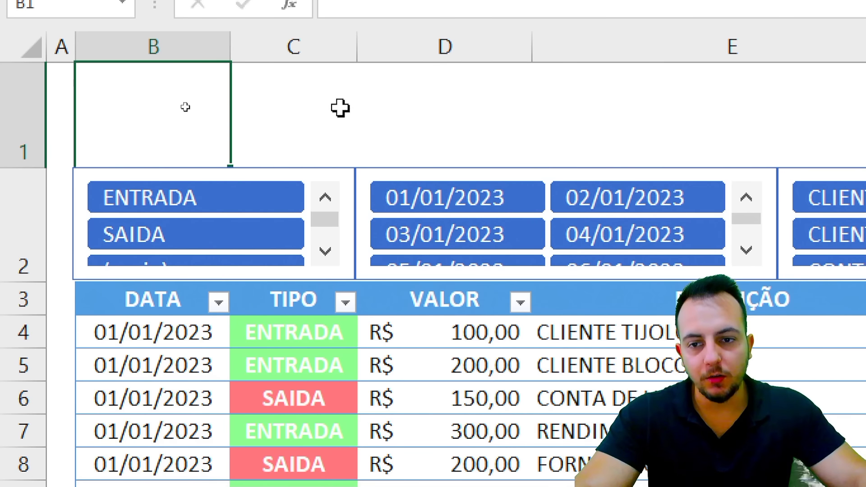
{"action": "left_click_drag", "start_coordinate": [154, 112], "coordinate": [364, 107]}
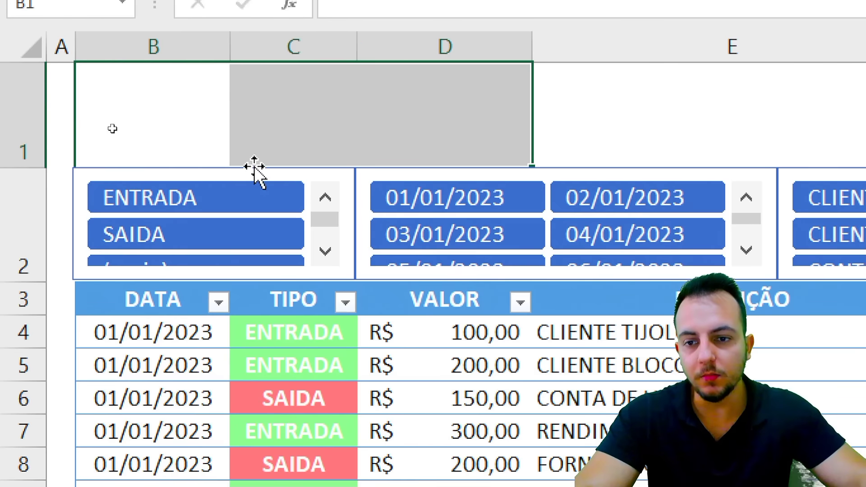
Start a SOMASE formula in cell B1 with the table's whole TIPO column, header included, as its range: =SOMASE(Tabela1[[#Tudo];[TIPO]];
{"action": "left_click", "coordinate": [177, 130]}
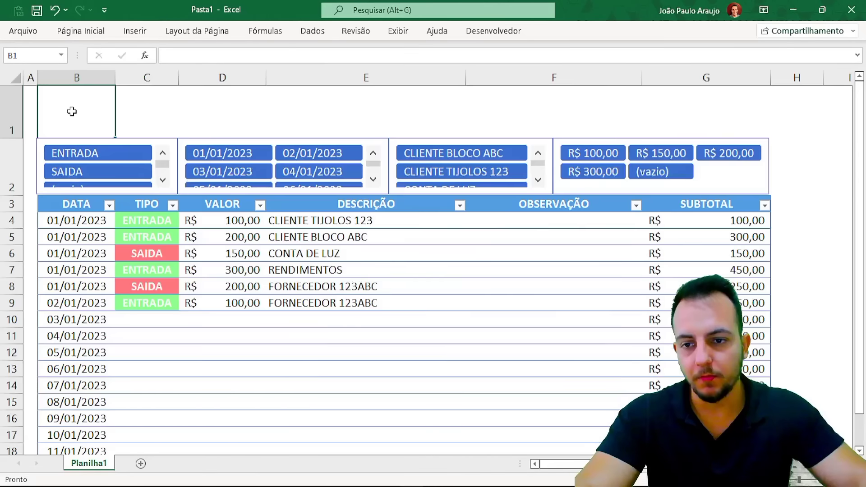
{"action": "scroll", "coordinate": [71, 112], "scroll_direction": "up", "scroll_amount": 4}
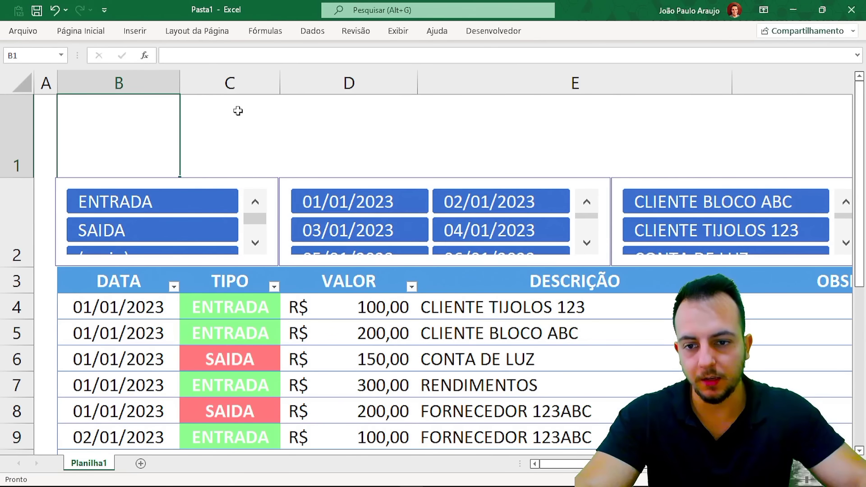
{"action": "type", "text": "=SOMASE"}
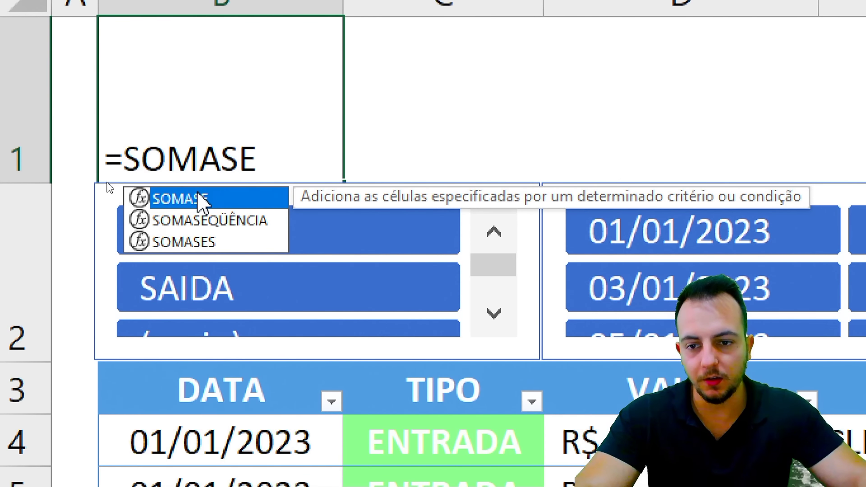
{"action": "double_click", "coordinate": [201, 198]}
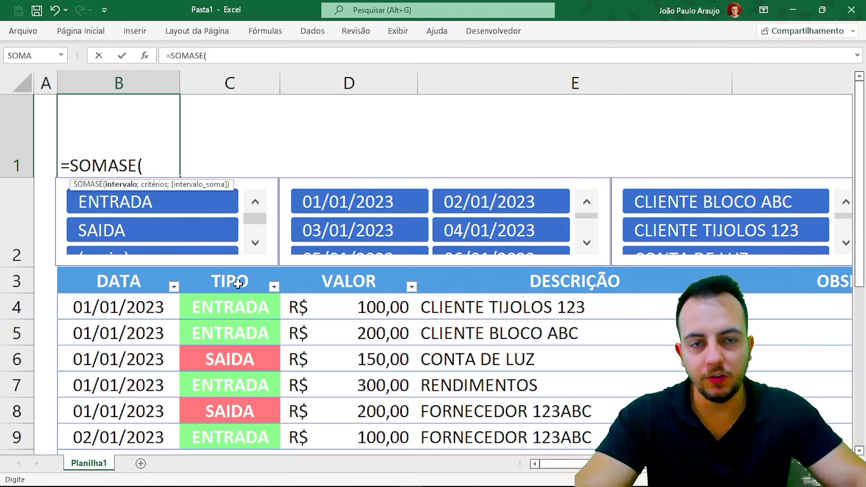
{"action": "left_click_drag", "start_coordinate": [238, 284], "coordinate": [226, 378]}
{"action": "scroll", "coordinate": [243, 319], "scroll_direction": "up", "scroll_amount": 3}
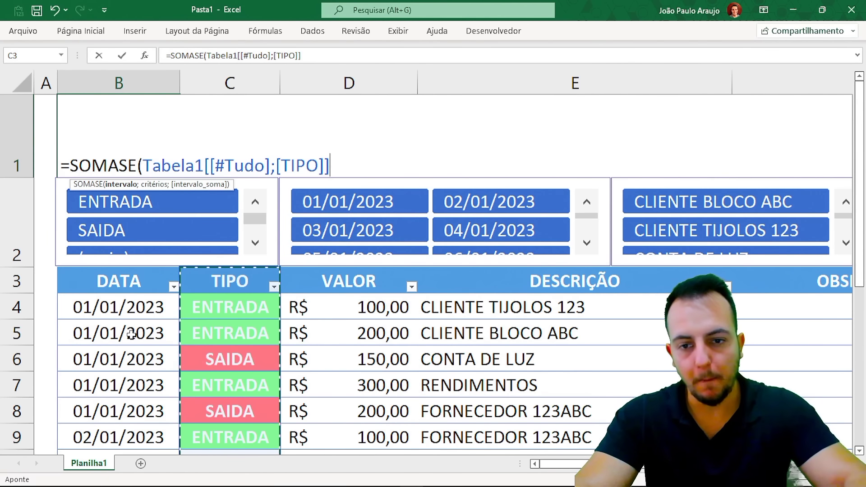
{"action": "type", "text": ";"}
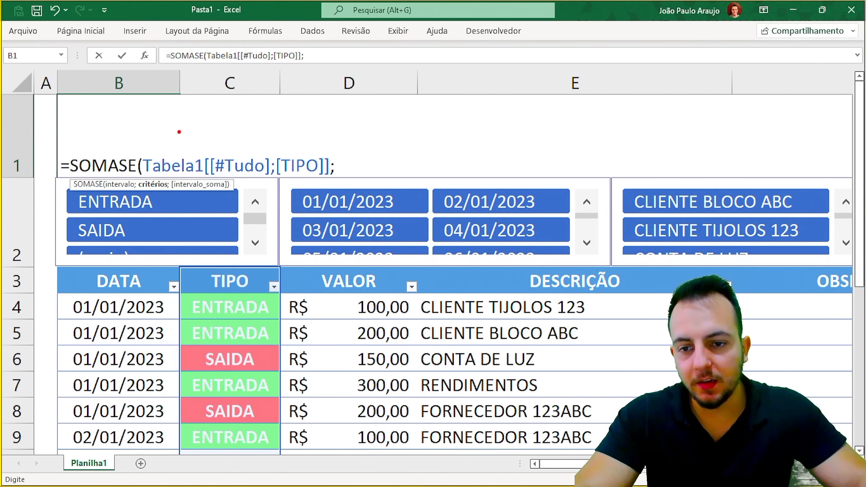
{"action": "left_click_drag", "start_coordinate": [166, 152], "coordinate": [207, 99]}
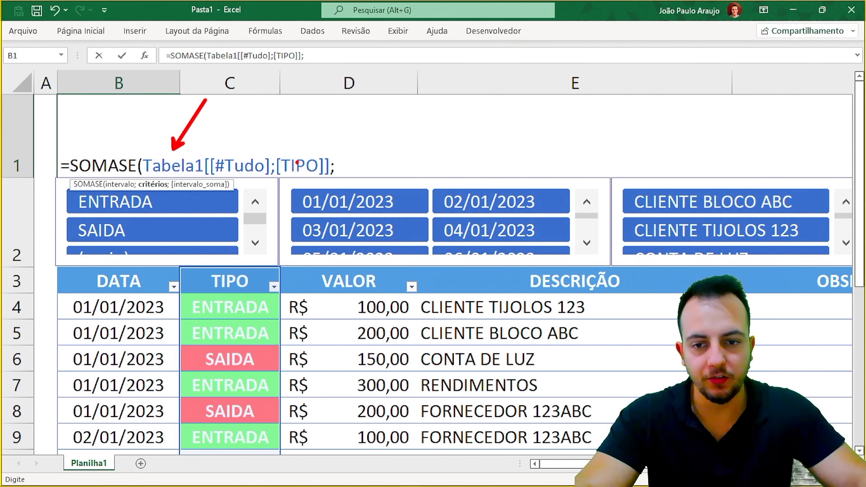
{"action": "left_click_drag", "start_coordinate": [236, 156], "coordinate": [270, 104]}
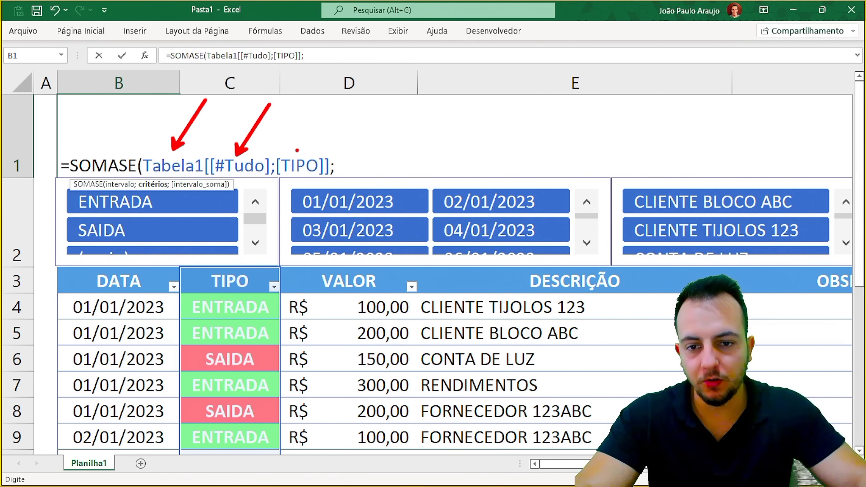
Complete B1's SOMASE formula with criterion "ENTRADA" and the whole VALOR column, Tabela1[[#Tudo];[VALOR]], as the sum range
{"action": "left_click_drag", "start_coordinate": [297, 150], "coordinate": [335, 95]}
{"action": "key", "text": "Escape"}
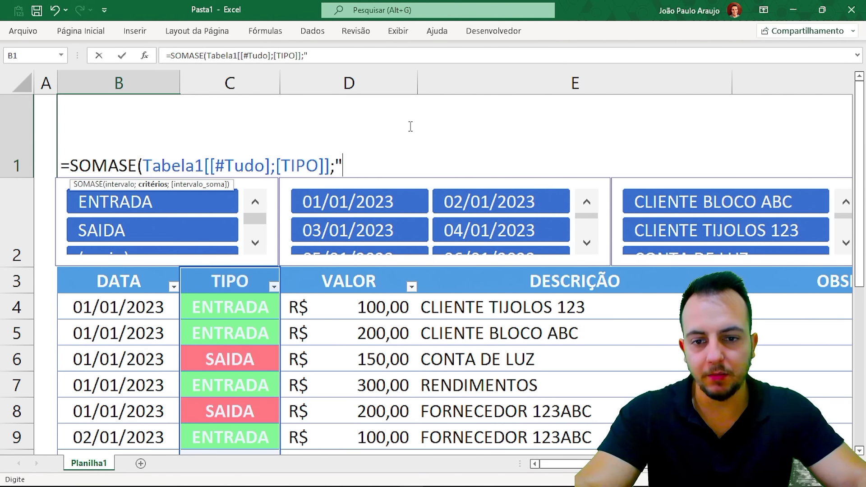
{"action": "type", "text": "NTRADA"}
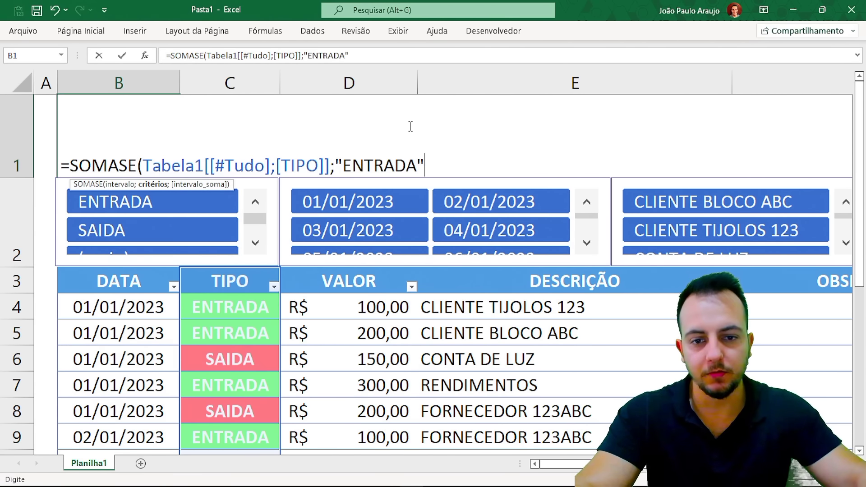
{"action": "type", "text": "\";"}
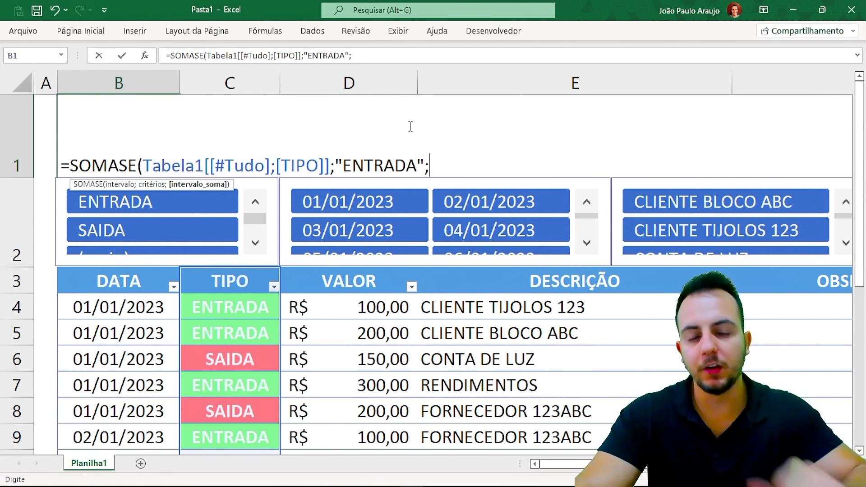
{"action": "left_click_drag", "start_coordinate": [348, 281], "coordinate": [350, 406]}
{"action": "scroll", "coordinate": [441, 304], "scroll_direction": "up", "scroll_amount": 3}
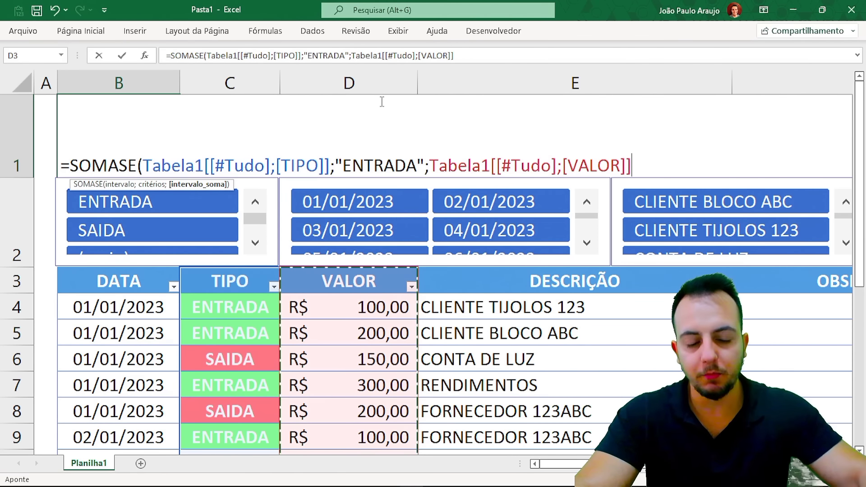
{"action": "key", "text": "ctrl+Return"}
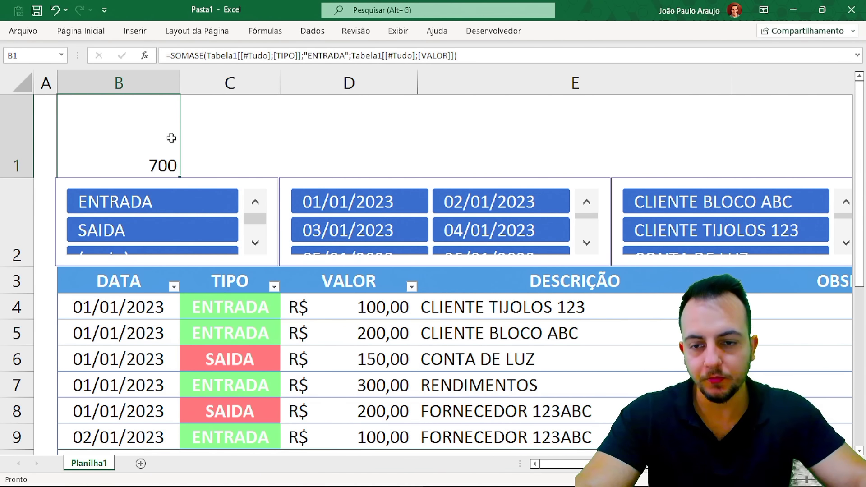
{"action": "mouse_move", "coordinate": [194, 136]}
{"action": "left_mouse_down"}
{"action": "mouse_move", "coordinate": [183, 135]}
{"action": "mouse_move", "coordinate": [205, 184]}
{"action": "mouse_move", "coordinate": [162, 134]}
{"action": "left_mouse_up"}
{"action": "key", "text": "Escape"}
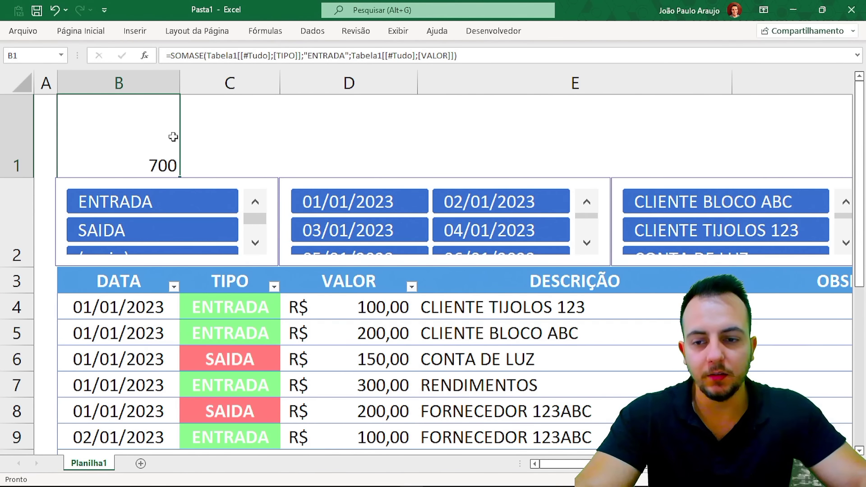
Copy the text of B1's SOMASE formula into cell C1 and change its criterion to "SAIDA"
{"action": "double_click", "coordinate": [153, 138]}
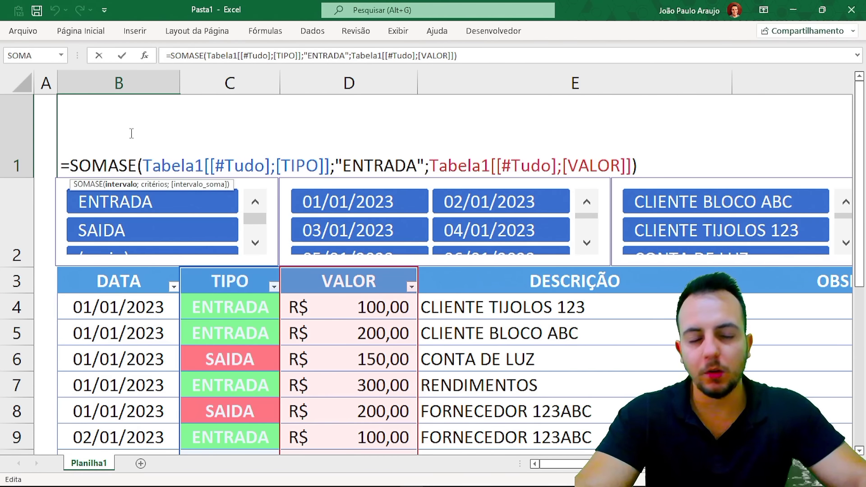
{"action": "left_click_drag", "start_coordinate": [62, 165], "coordinate": [655, 157]}
{"action": "key", "text": "ctrl+c"}
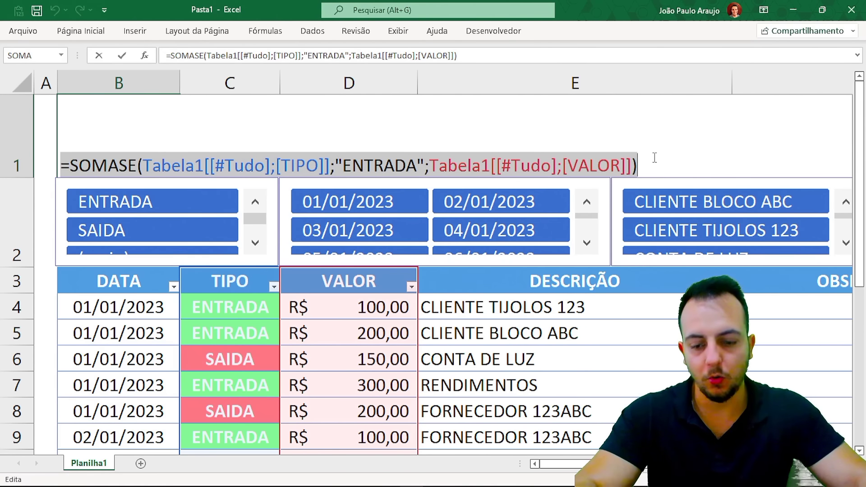
{"action": "key", "text": "Escape"}
{"action": "left_click", "coordinate": [221, 141]}
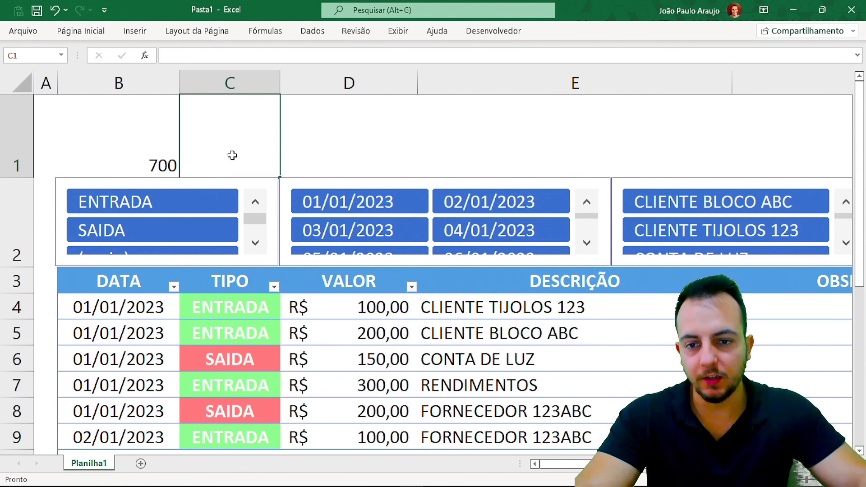
{"action": "key", "text": "F2"}
{"action": "key", "text": "ctrl+v"}
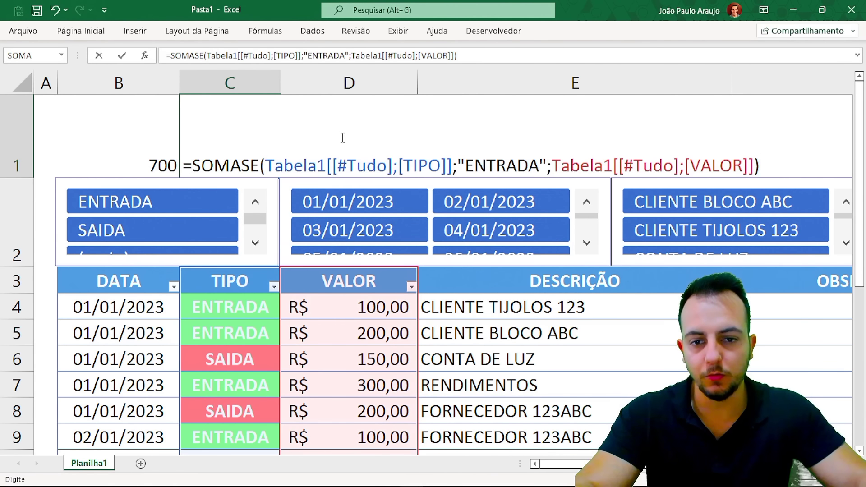
{"action": "left_click_drag", "start_coordinate": [466, 166], "coordinate": [540, 166]}
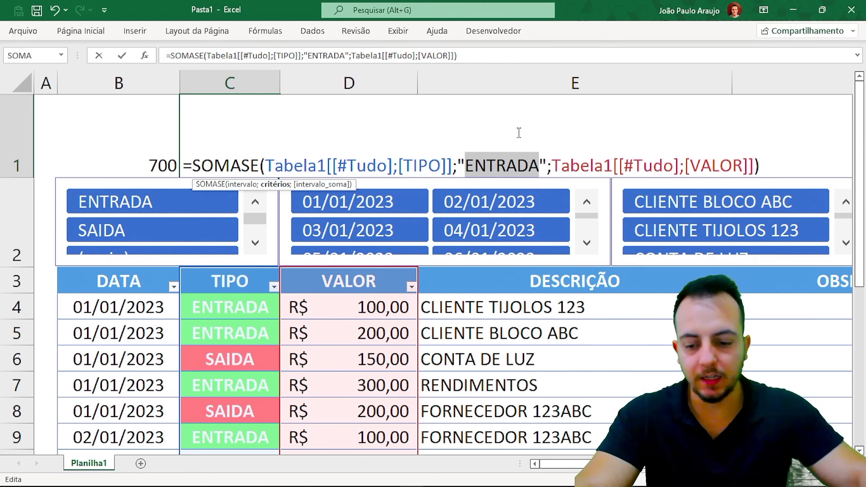
{"action": "type", "text": "SAIDA"}
{"action": "key", "text": "Return"}
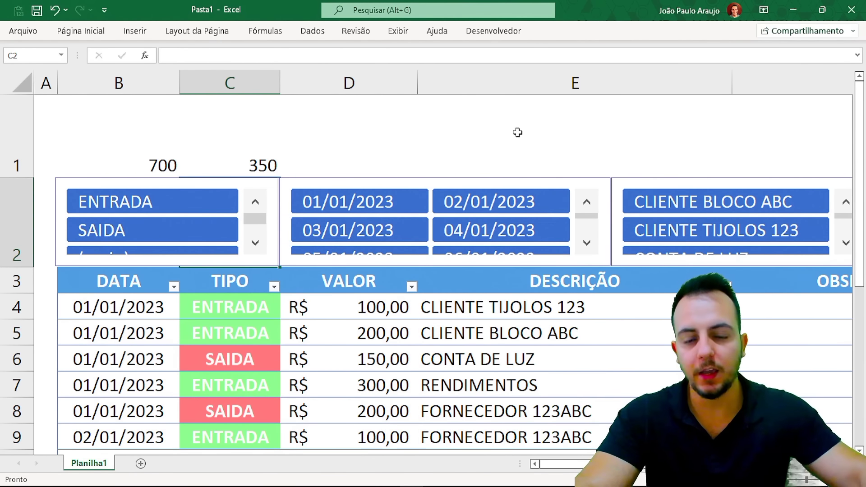
Enter the balance formula =B1-C1 in cell D1
{"action": "left_click", "coordinate": [367, 139]}
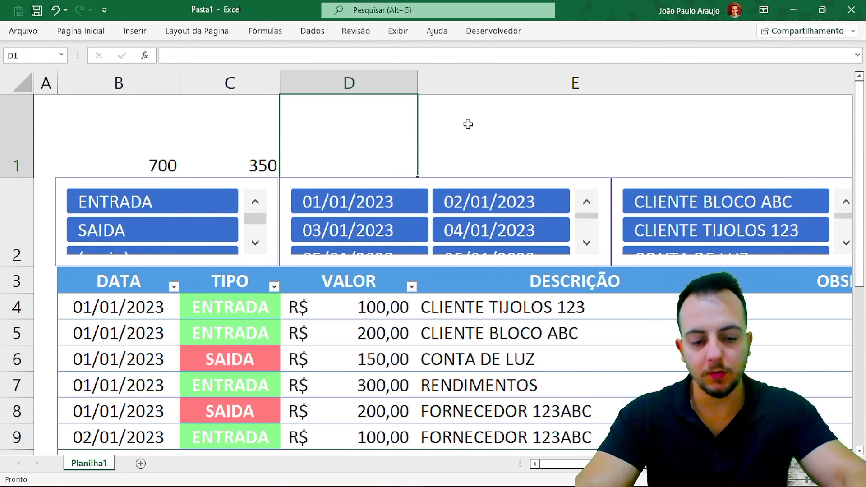
{"action": "type", "text": "="}
{"action": "left_click", "coordinate": [141, 126]}
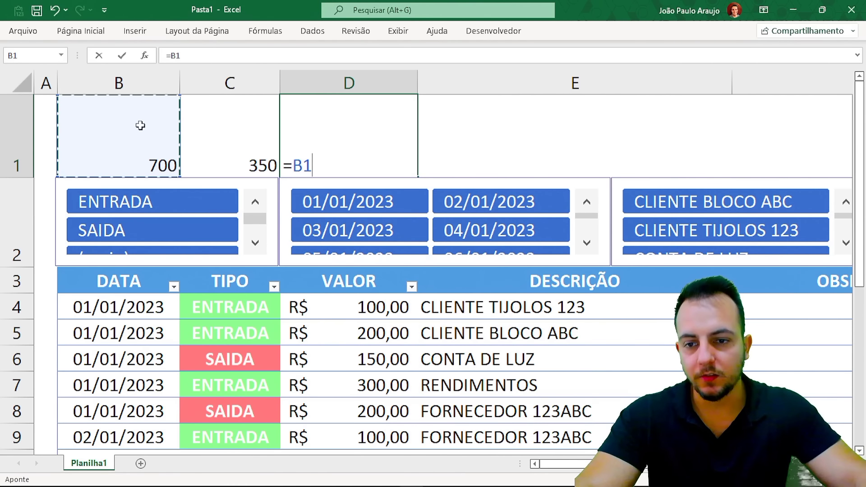
{"action": "type", "text": "-"}
{"action": "left_click", "coordinate": [211, 129]}
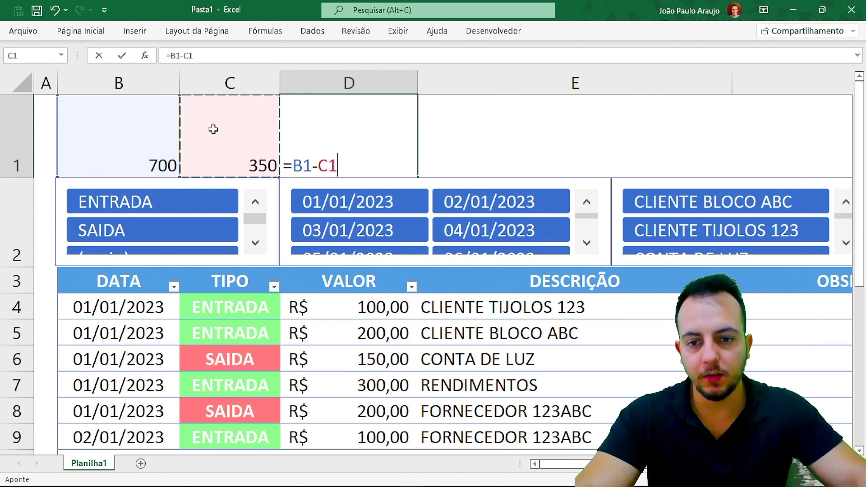
{"action": "key", "text": "Return"}
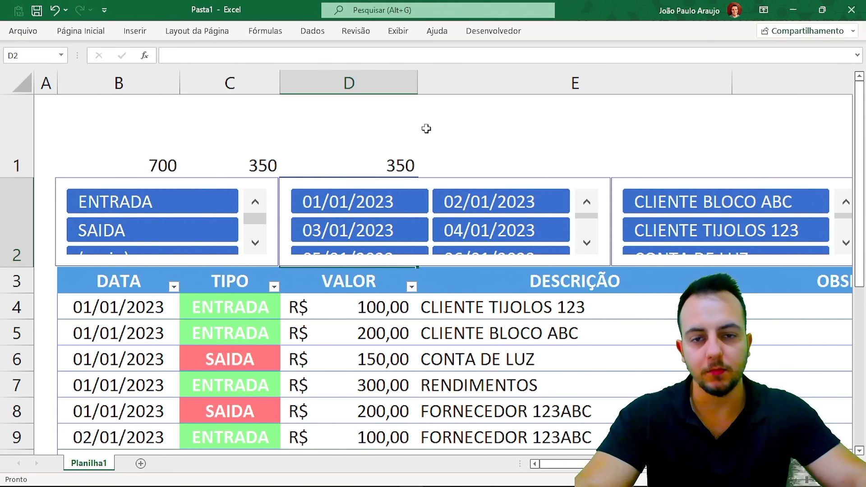
Format the totals in B1:D1 with the R$ accounting number format
{"action": "left_click_drag", "start_coordinate": [122, 141], "coordinate": [374, 137]}
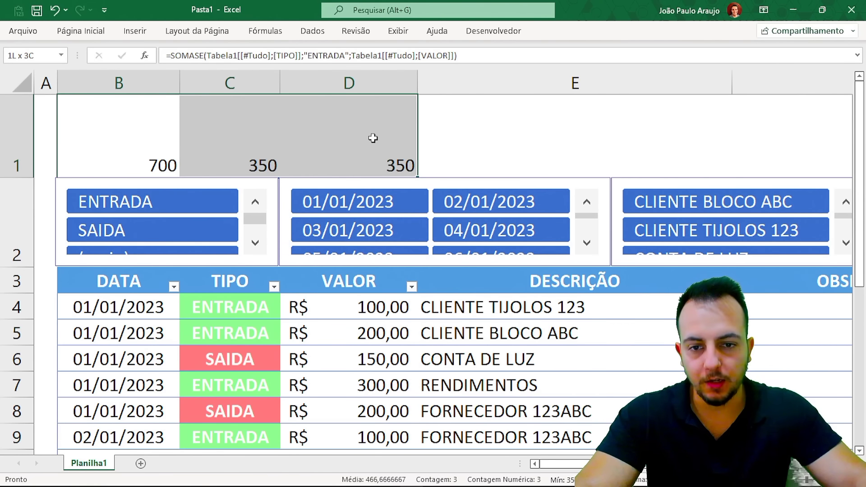
{"action": "left_click", "coordinate": [99, 31]}
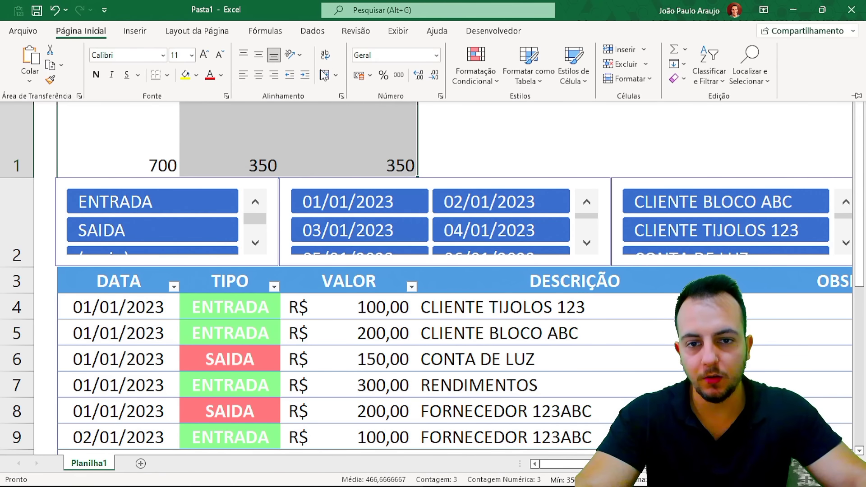
{"action": "left_click", "coordinate": [359, 75]}
{"action": "left_click", "coordinate": [232, 129]}
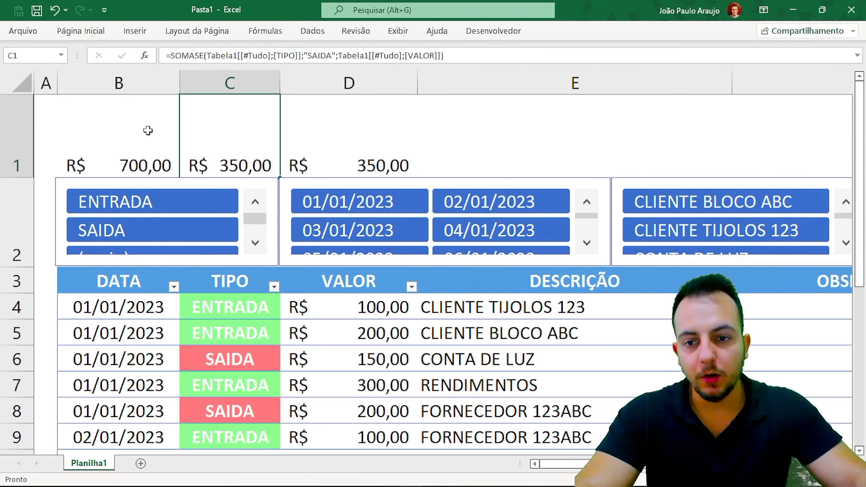
Insert a rectangle shape roughly as tall as row 1 and place it over cells C1 and D1
{"action": "left_click", "coordinate": [148, 130]}
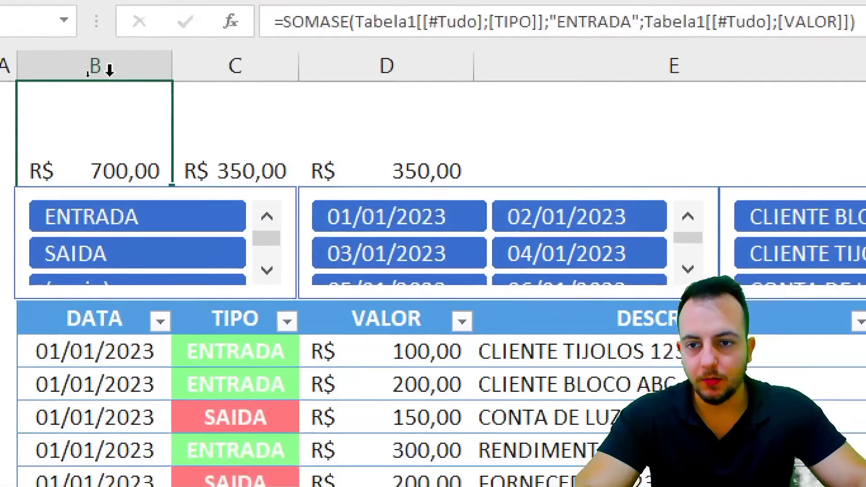
{"action": "left_click", "coordinate": [232, 61]}
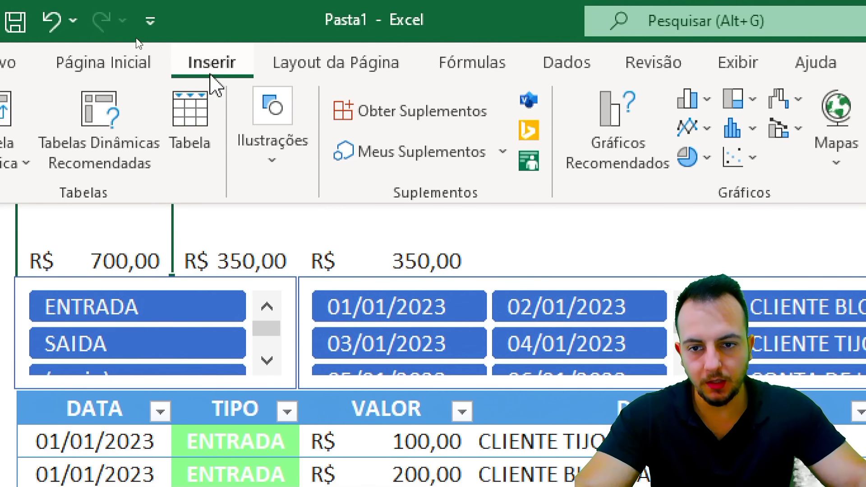
{"action": "left_click", "coordinate": [276, 165]}
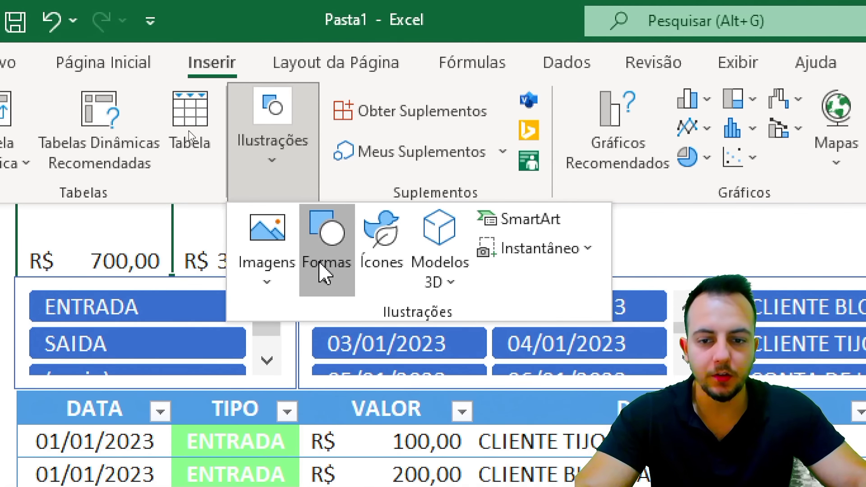
{"action": "left_click", "coordinate": [324, 273]}
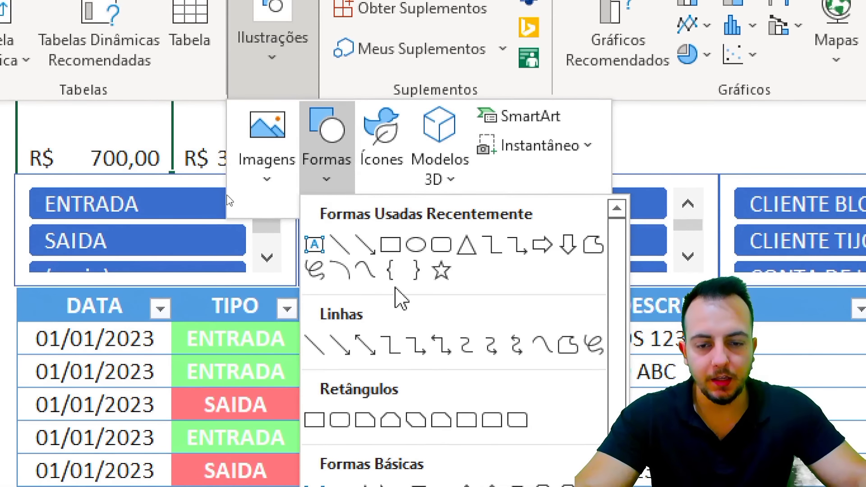
{"action": "left_click", "coordinate": [390, 250]}
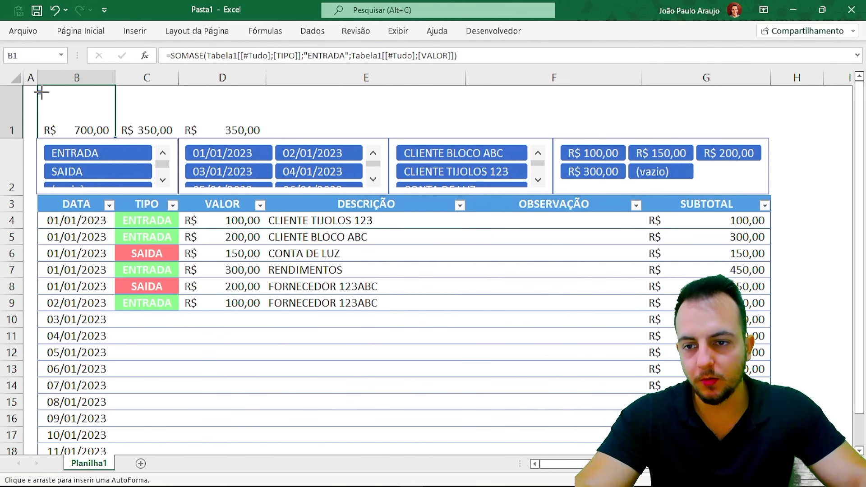
{"action": "left_click_drag", "start_coordinate": [41, 92], "coordinate": [319, 356]}
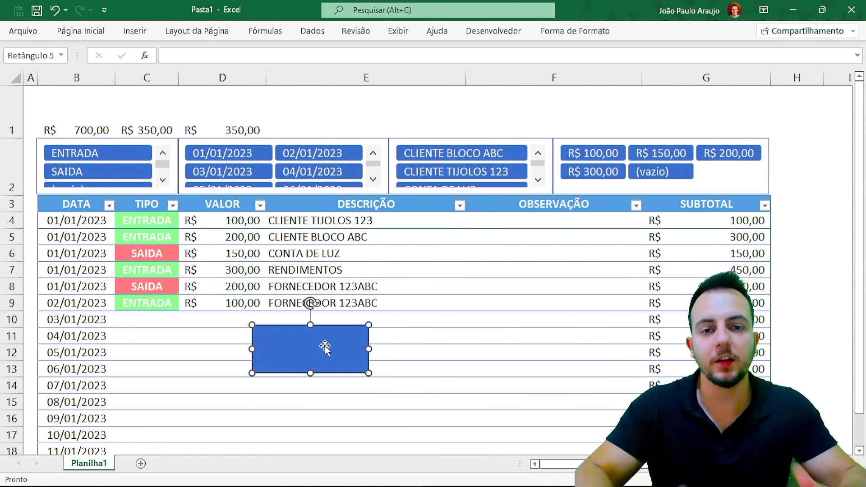
{"action": "left_click_drag", "start_coordinate": [325, 347], "coordinate": [214, 114]}
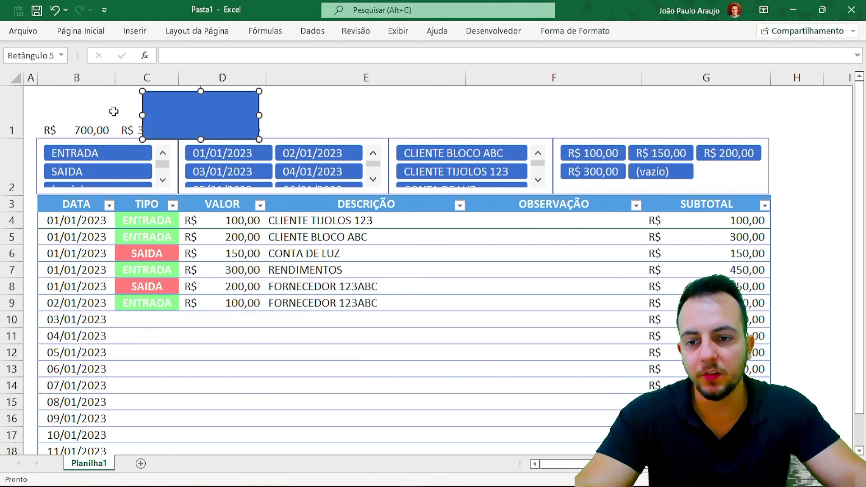
Move the rectangle into cell E1 and link its text to the ENTRADA total with =$B$1
{"action": "left_click", "coordinate": [90, 110]}
{"action": "scroll", "coordinate": [91, 110], "scroll_direction": "up", "scroll_amount": 4}
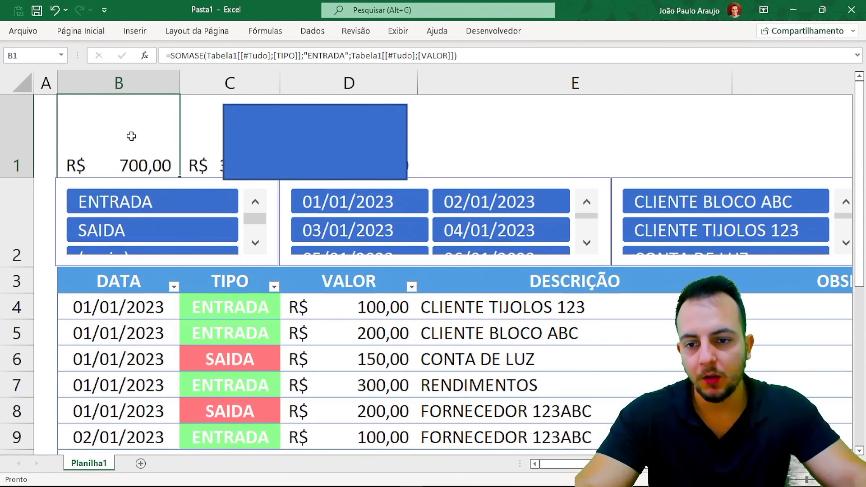
{"action": "mouse_move", "coordinate": [138, 121]}
{"action": "left_mouse_down"}
{"action": "mouse_move", "coordinate": [111, 122]}
{"action": "mouse_move", "coordinate": [176, 118]}
{"action": "mouse_move", "coordinate": [101, 121]}
{"action": "left_mouse_up"}
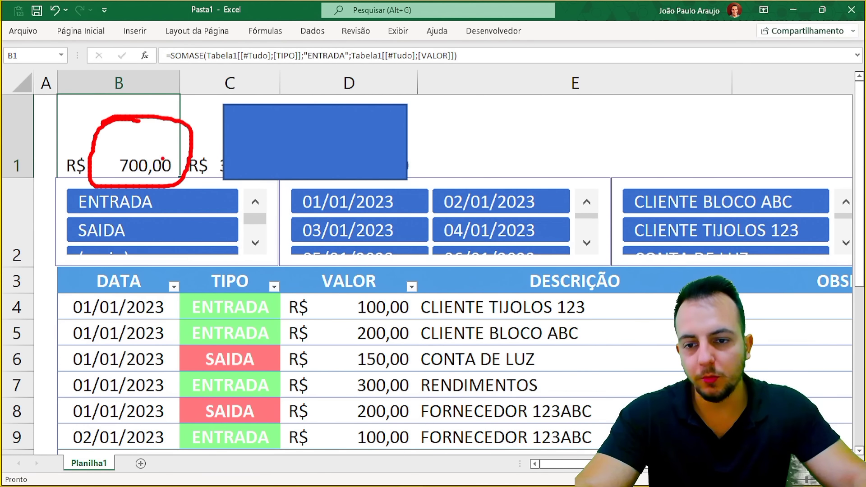
{"action": "mouse_move", "coordinate": [168, 118]}
{"action": "left_mouse_down"}
{"action": "mouse_move", "coordinate": [253, 155]}
{"action": "mouse_move", "coordinate": [540, 133]}
{"action": "mouse_move", "coordinate": [544, 141]}
{"action": "mouse_move", "coordinate": [525, 136]}
{"action": "left_mouse_up"}
{"action": "key", "text": "Escape"}
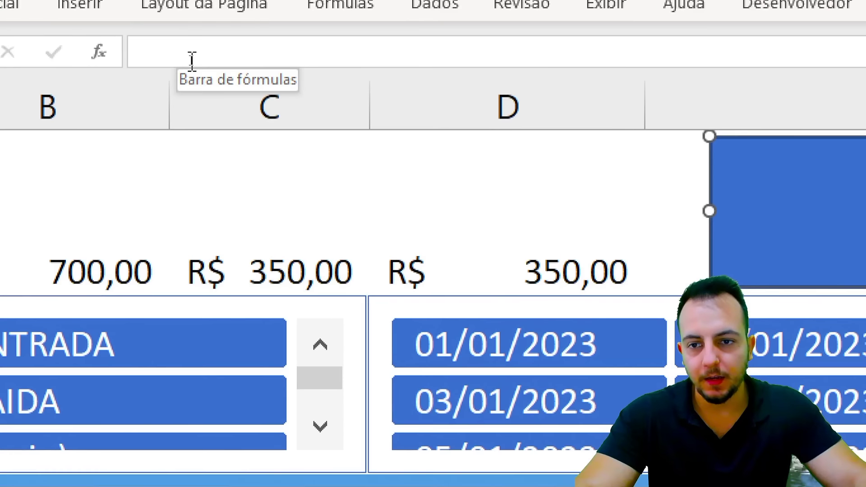
{"action": "left_click", "coordinate": [191, 60]}
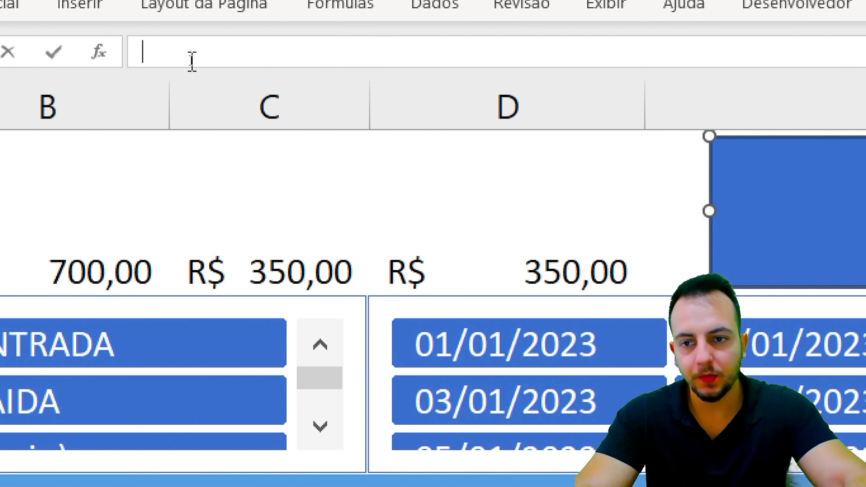
{"action": "left_click", "coordinate": [39, 251]}
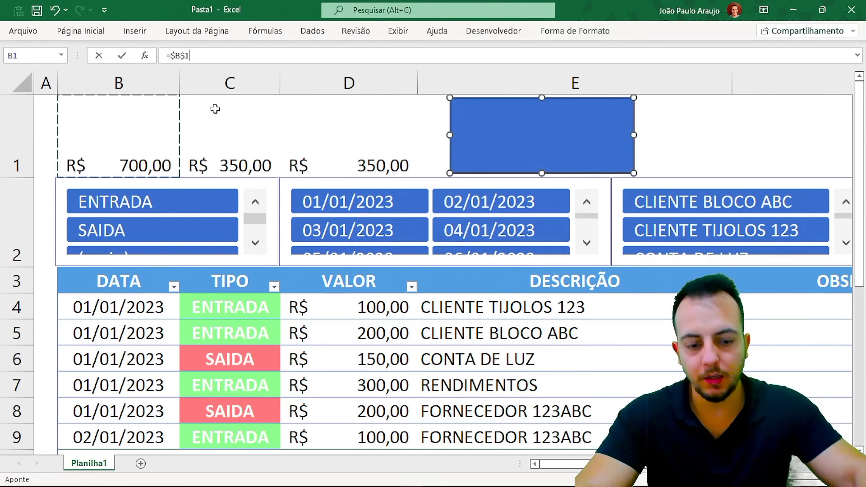
{"action": "key", "text": "Return"}
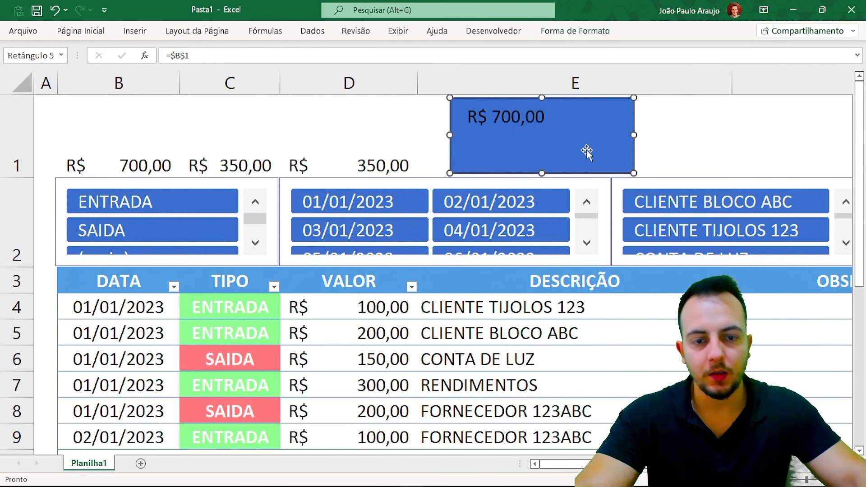
{"action": "left_click", "coordinate": [744, 133]}
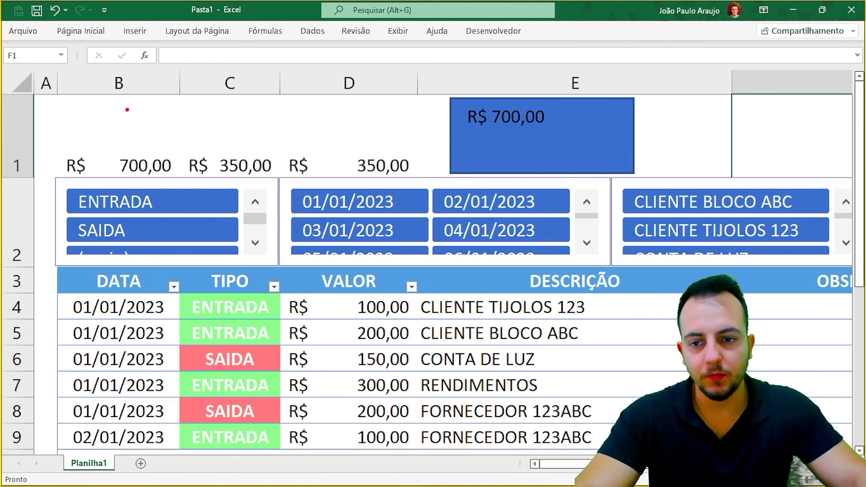
{"action": "mouse_move", "coordinate": [119, 109]}
{"action": "left_mouse_down"}
{"action": "mouse_move", "coordinate": [147, 185]}
{"action": "mouse_move", "coordinate": [124, 99]}
{"action": "left_mouse_up"}
{"action": "left_click_drag", "start_coordinate": [161, 129], "coordinate": [489, 126]}
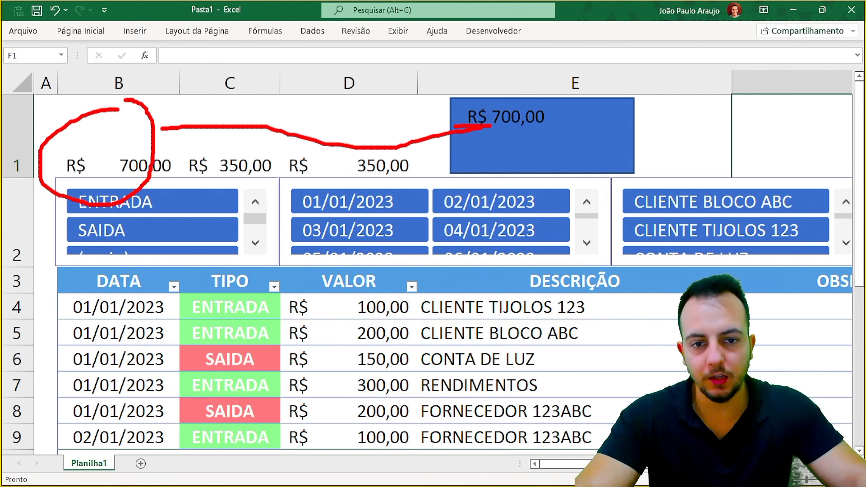
{"action": "key", "text": "Escape"}
{"action": "left_click", "coordinate": [128, 148]}
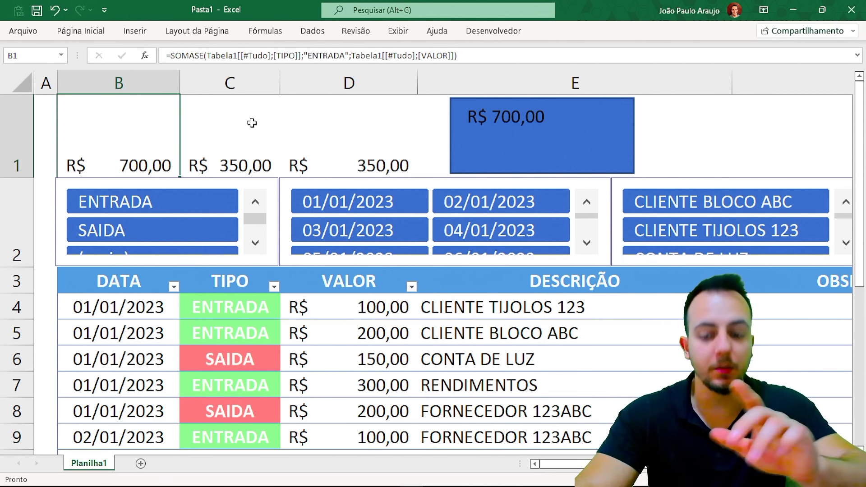
Test the rectangle's link by entering a person's name in cell B1, and undo the entry
{"action": "type", "text": "JOAO PAULO"}
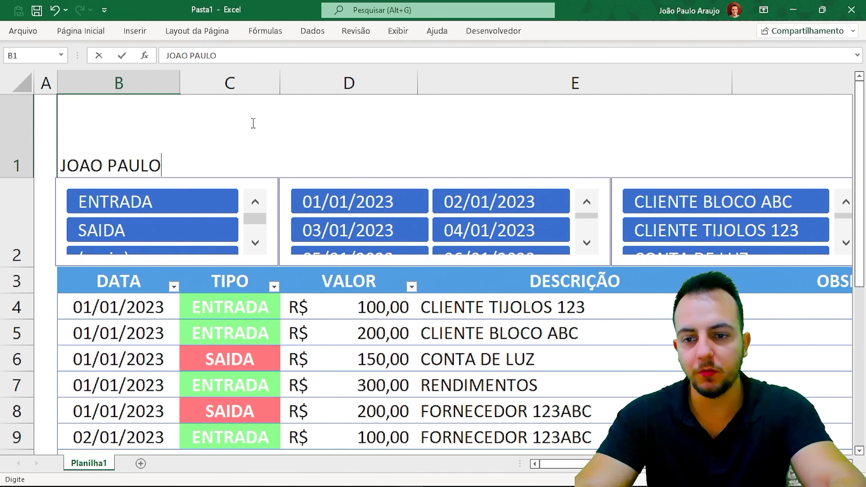
{"action": "key", "text": "Return"}
{"action": "key", "text": "ctrl+2"}
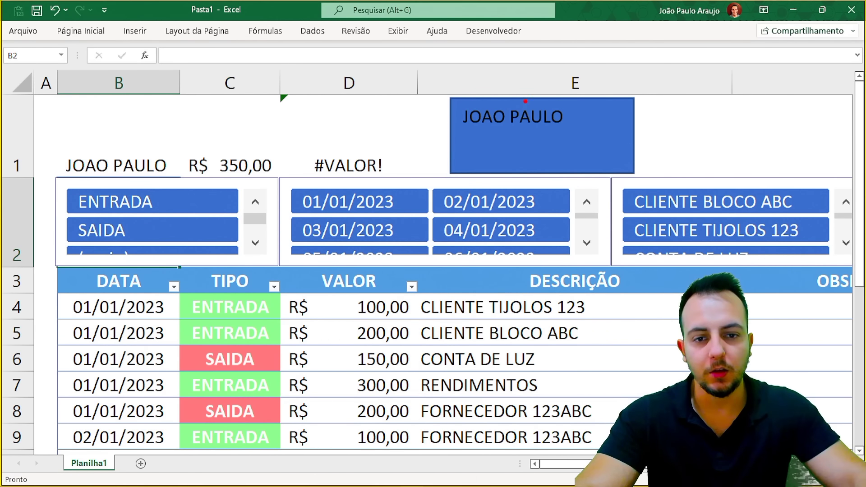
{"action": "mouse_move", "coordinate": [520, 78]}
{"action": "left_mouse_down"}
{"action": "mouse_move", "coordinate": [500, 160]}
{"action": "mouse_move", "coordinate": [487, 73]}
{"action": "left_mouse_up"}
{"action": "mouse_move", "coordinate": [430, 122]}
{"action": "left_mouse_down"}
{"action": "mouse_move", "coordinate": [413, 109]}
{"action": "mouse_move", "coordinate": [136, 136]}
{"action": "mouse_move", "coordinate": [123, 115]}
{"action": "left_mouse_up"}
{"action": "left_click_drag", "start_coordinate": [128, 152], "coordinate": [175, 129]}
{"action": "key", "text": "Escape"}
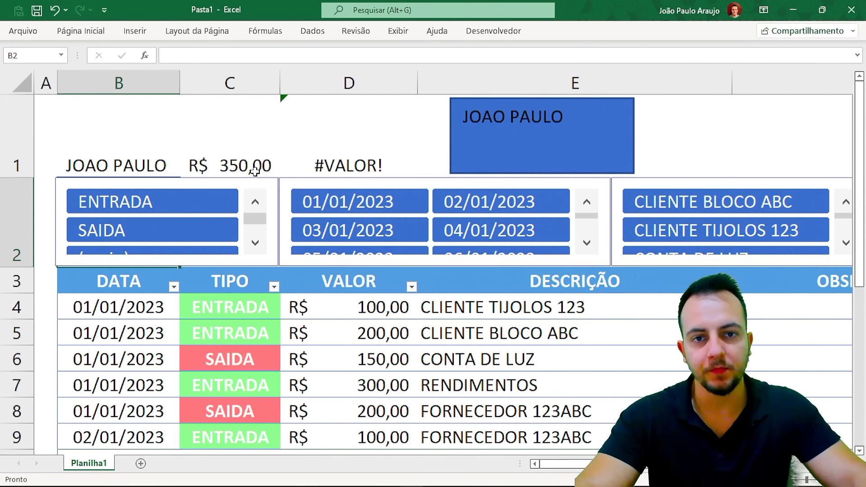
{"action": "key", "text": "ctrl+z"}
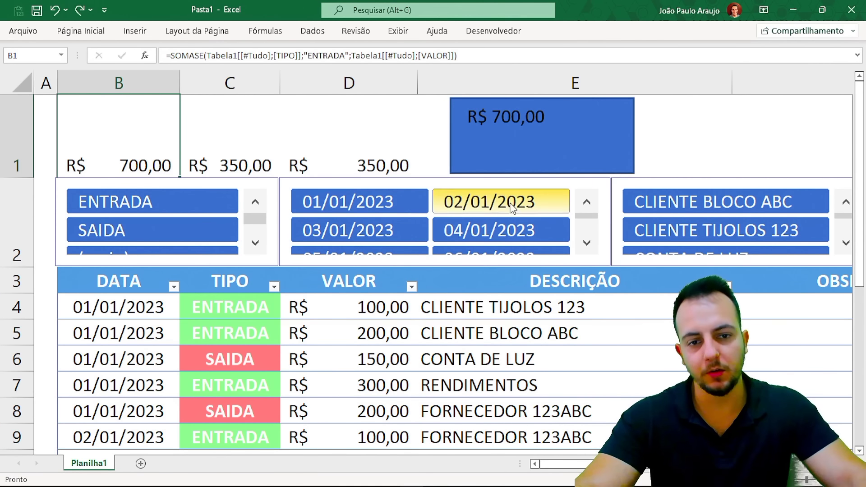
Move the linked rectangle over cell D1 and center its text horizontally and vertically
{"action": "left_click", "coordinate": [610, 136]}
{"action": "left_click_drag", "start_coordinate": [589, 137], "coordinate": [399, 141]}
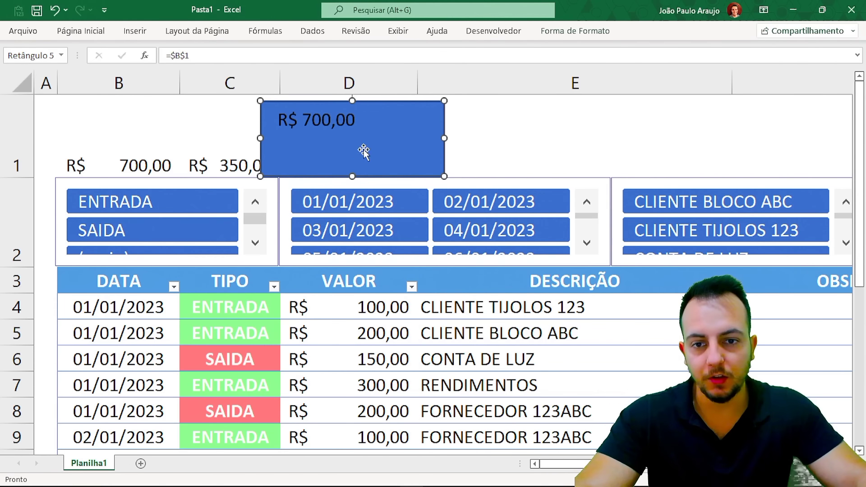
{"action": "left_click", "coordinate": [81, 31]}
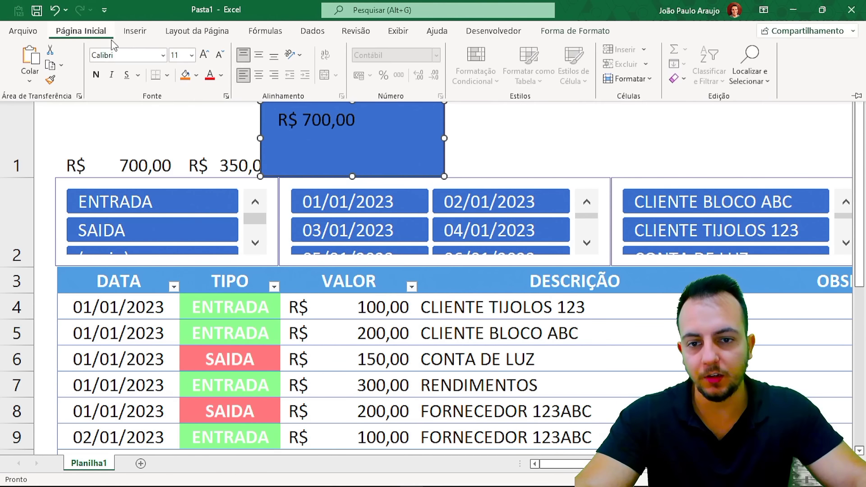
{"action": "left_click", "coordinate": [258, 75]}
{"action": "left_click", "coordinate": [259, 54]}
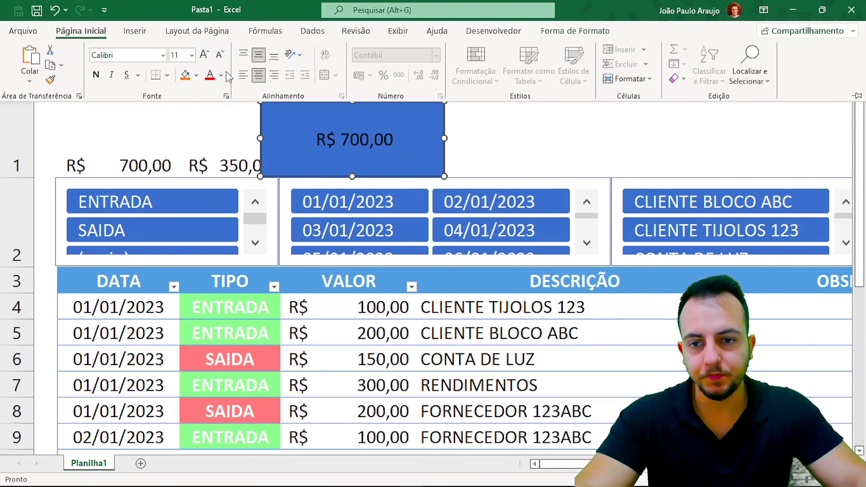
Format the rectangle's text as 16 pt, bold and white, aligned to the bottom of the shape
{"action": "left_click", "coordinate": [204, 55]}
{"action": "left_click", "coordinate": [204, 55]}
{"action": "left_click", "coordinate": [204, 56]}
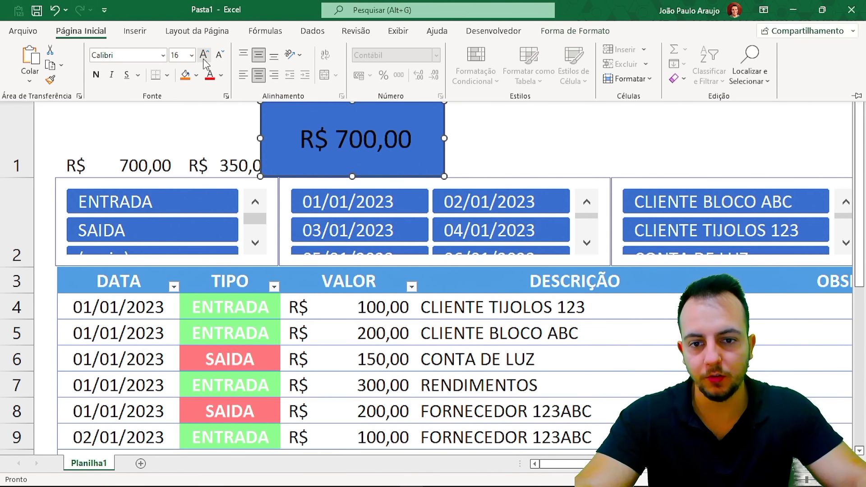
{"action": "left_click", "coordinate": [275, 57]}
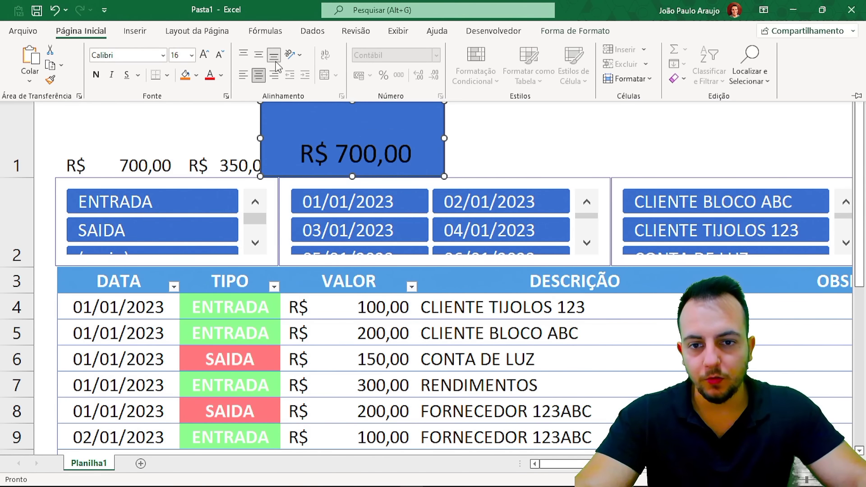
{"action": "left_click", "coordinate": [221, 75]}
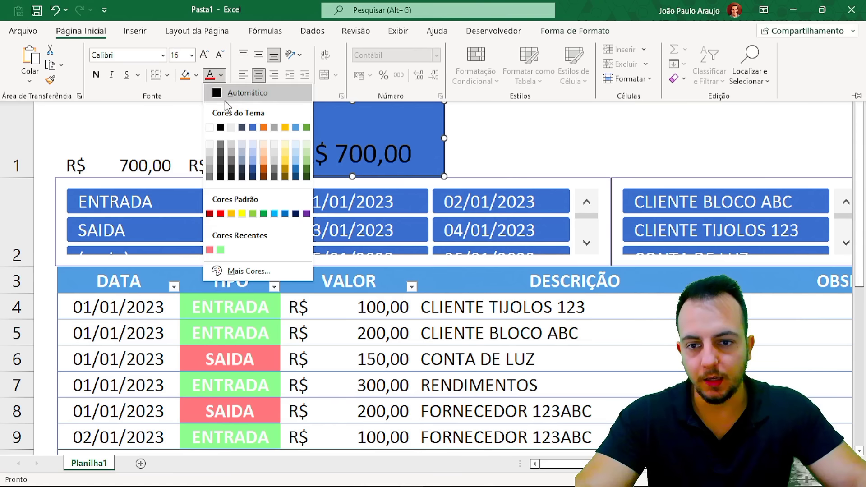
{"action": "left_click", "coordinate": [210, 127]}
{"action": "left_click", "coordinate": [95, 75]}
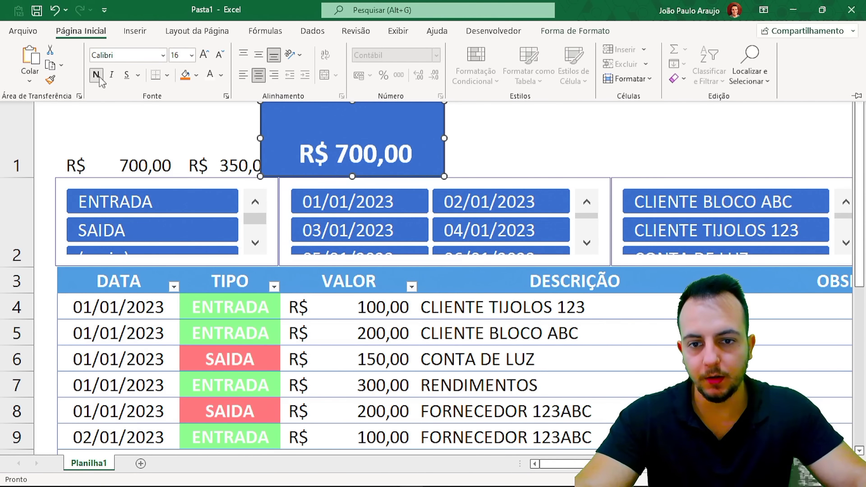
Remove the rectangle's outline and fill it with the recently used light green
{"action": "left_click", "coordinate": [594, 34]}
{"action": "double_click", "coordinate": [594, 34]}
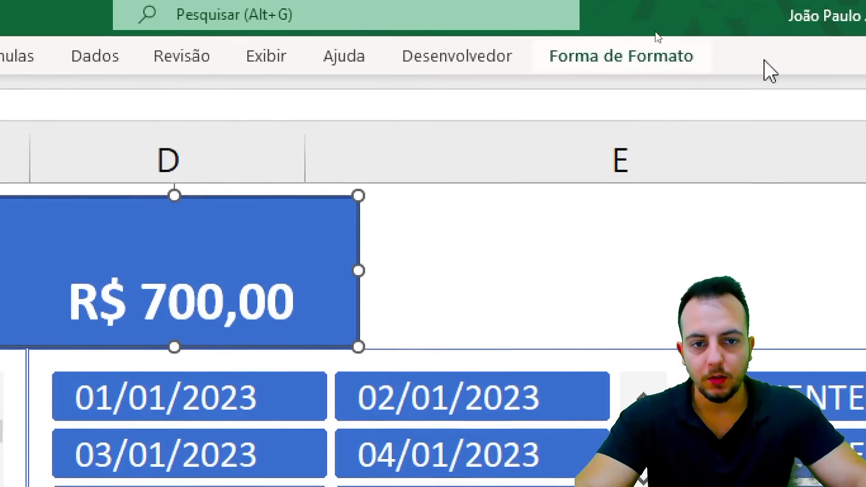
{"action": "left_click", "coordinate": [616, 76]}
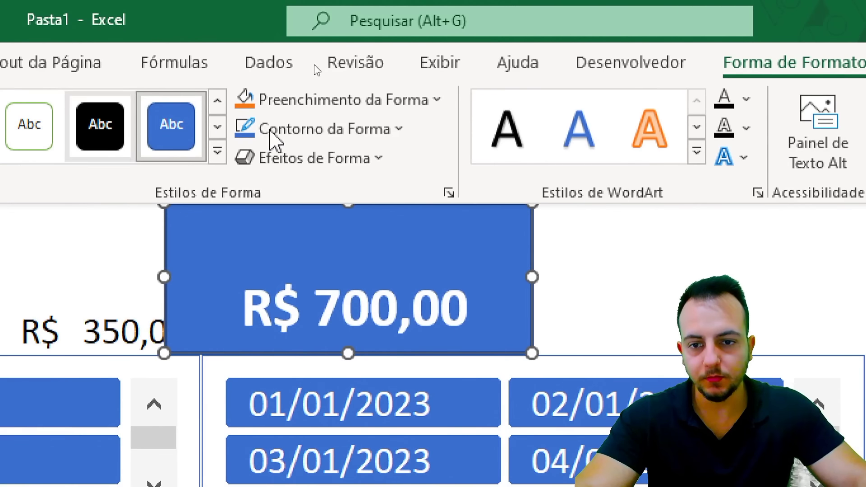
{"action": "left_click", "coordinate": [91, 130]}
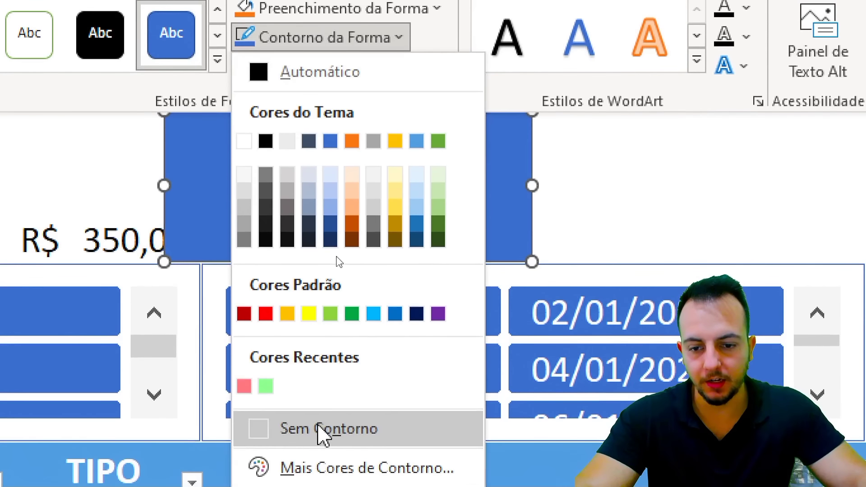
{"action": "left_click", "coordinate": [321, 431]}
{"action": "left_click", "coordinate": [341, 9]}
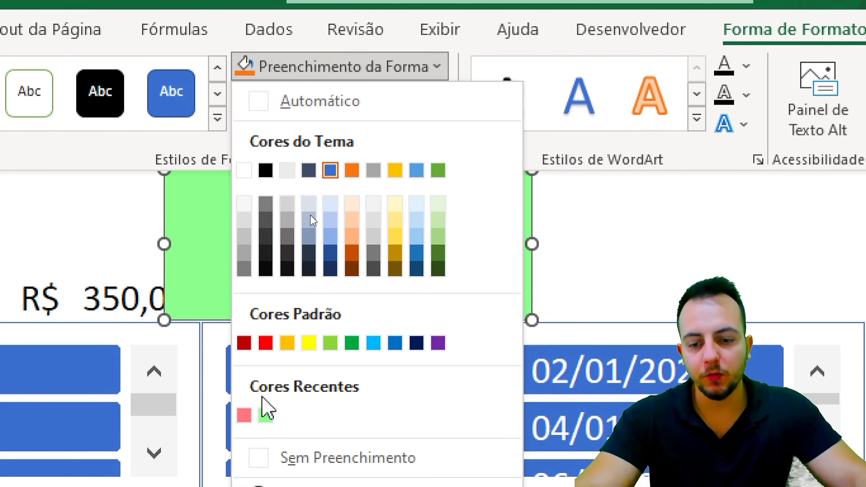
{"action": "left_click", "coordinate": [266, 411]}
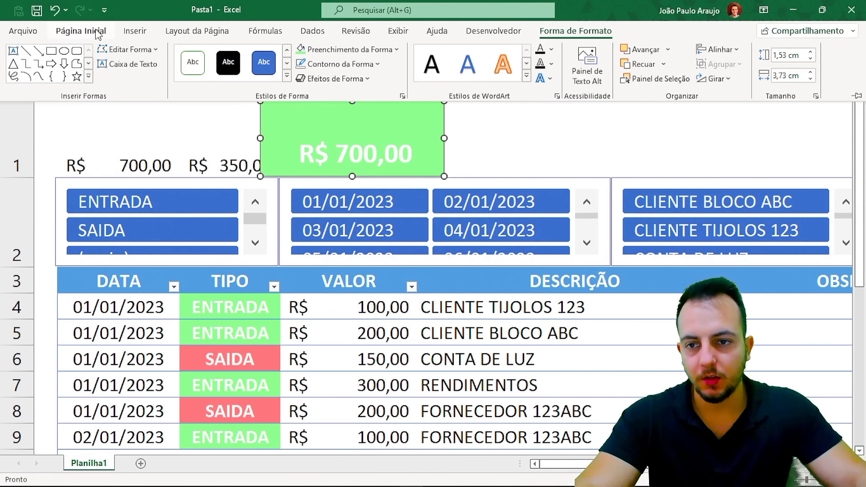
Change the text color of the green card to dark gray and deselect it
{"action": "left_click", "coordinate": [80, 30]}
{"action": "left_click", "coordinate": [221, 75]}
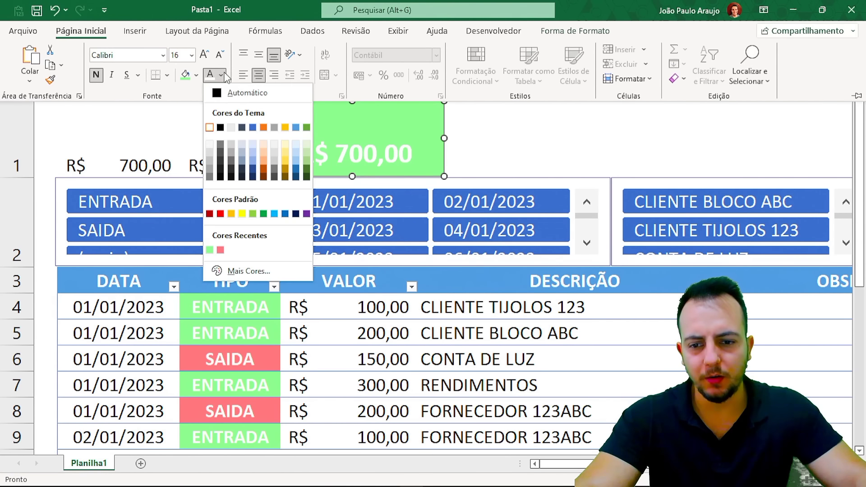
{"action": "left_click", "coordinate": [220, 162]}
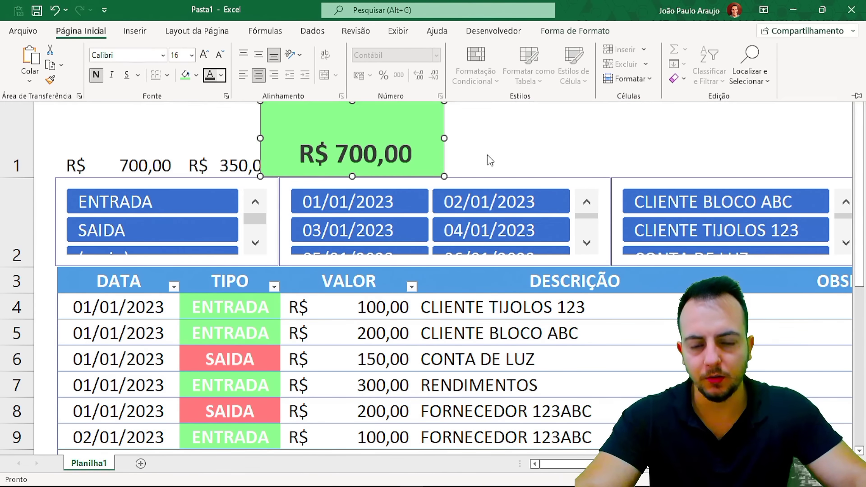
{"action": "key", "text": "ctrl+F1"}
{"action": "left_click", "coordinate": [499, 147]}
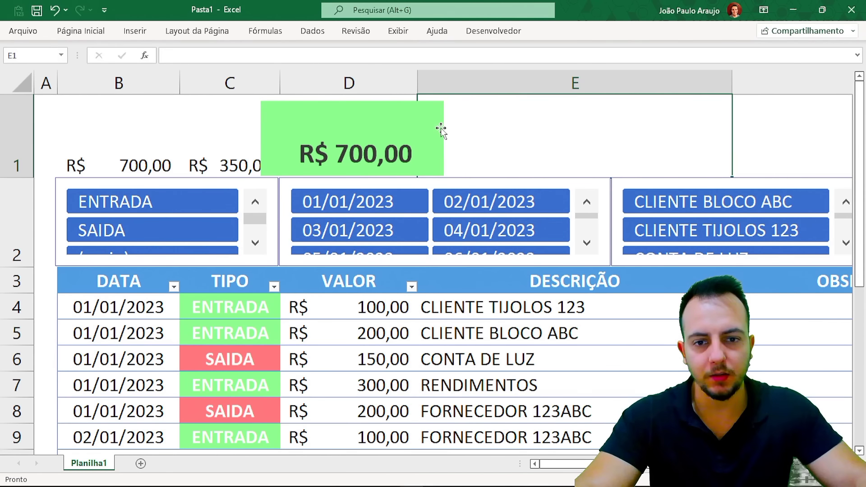
Move the green card into cell E1, just beside the totals in B1:D1
{"action": "left_click_drag", "start_coordinate": [441, 130], "coordinate": [230, 125]}
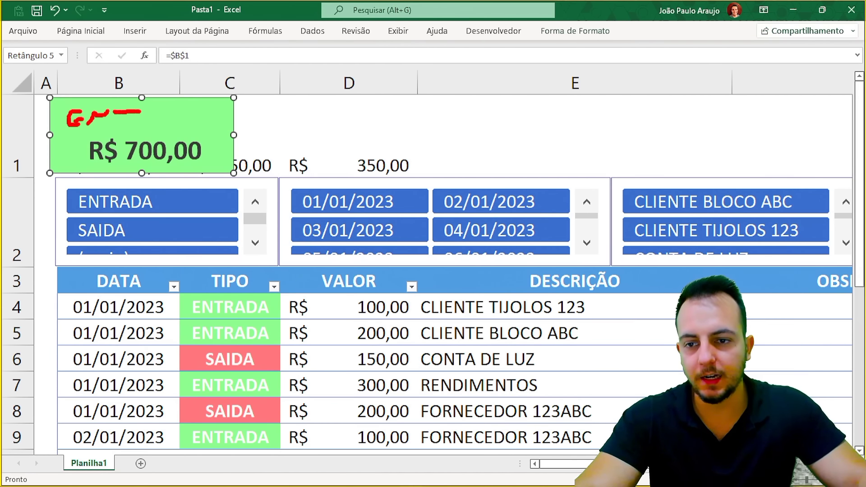
{"action": "key", "text": "Escape"}
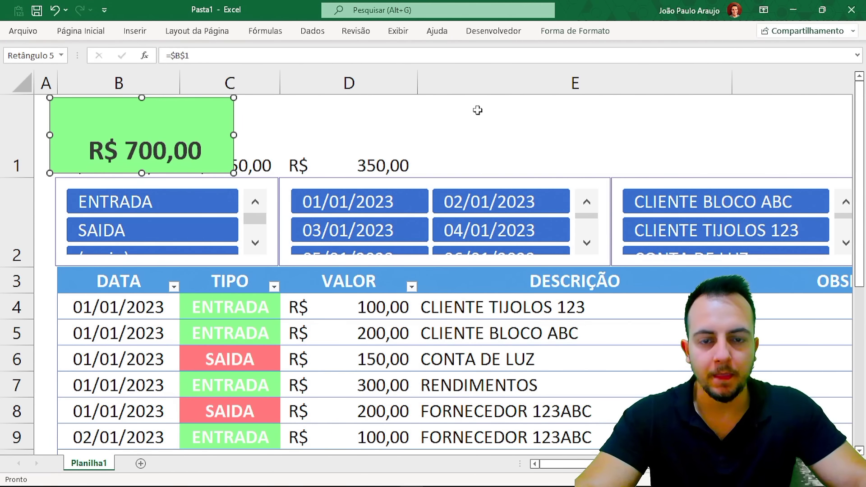
{"action": "left_click_drag", "start_coordinate": [123, 114], "coordinate": [503, 112]}
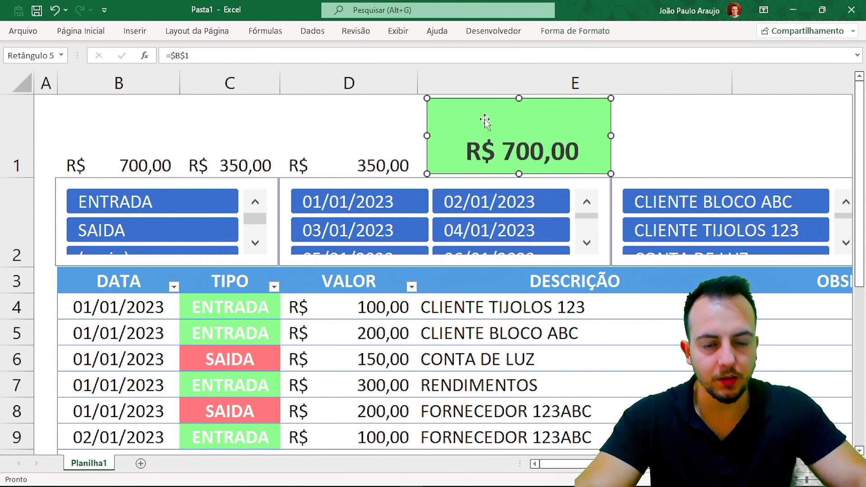
Insert a text box about 3.7 by 0.75 cm over the upper half of the green card, reading ENTRADAS
{"action": "left_click", "coordinate": [677, 116]}
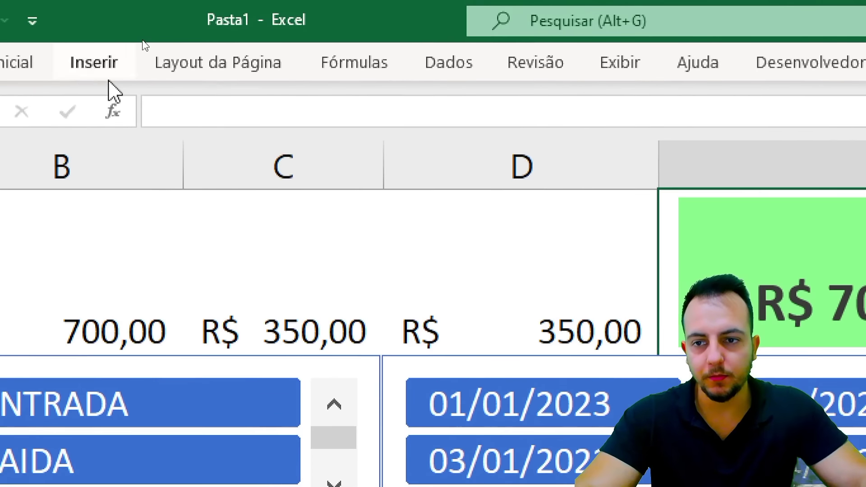
{"action": "left_click", "coordinate": [135, 31]}
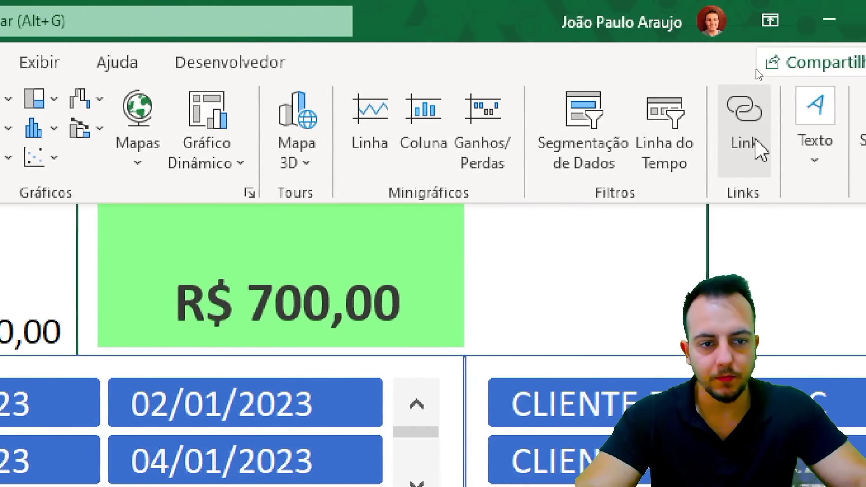
{"action": "left_click", "coordinate": [730, 164]}
{"action": "left_click", "coordinate": [534, 242]}
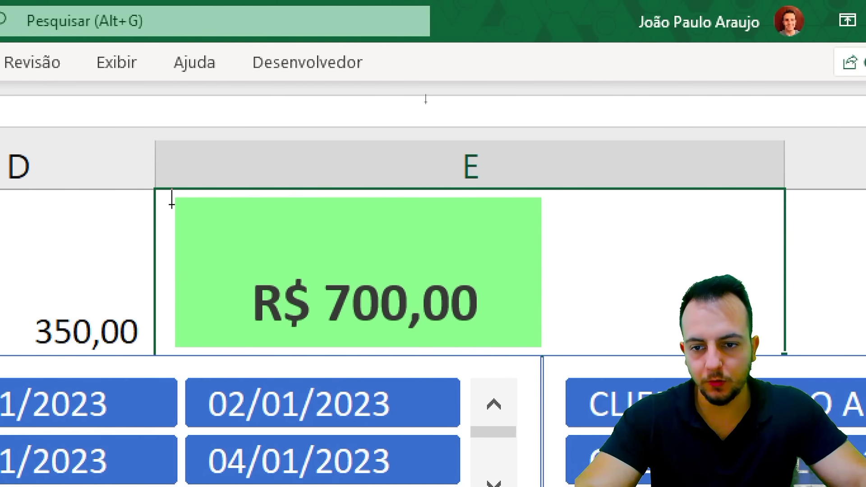
{"action": "left_click_drag", "start_coordinate": [174, 199], "coordinate": [542, 273]}
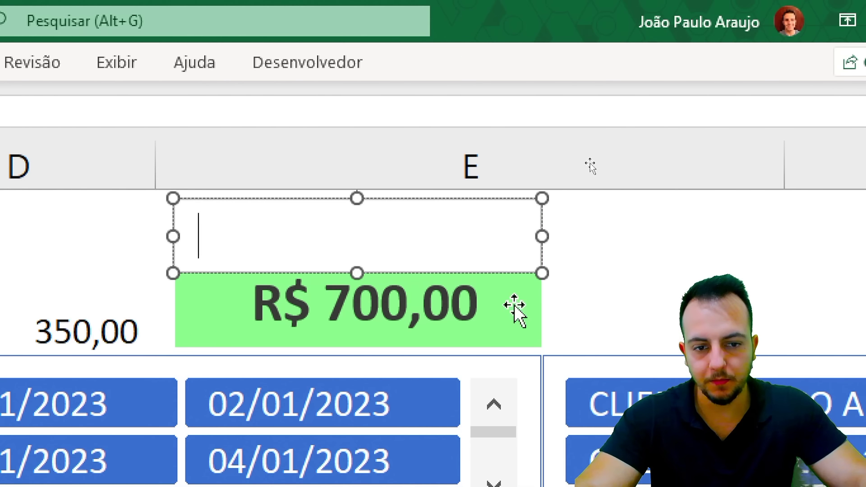
{"action": "type", "text": "ENTRADAS"}
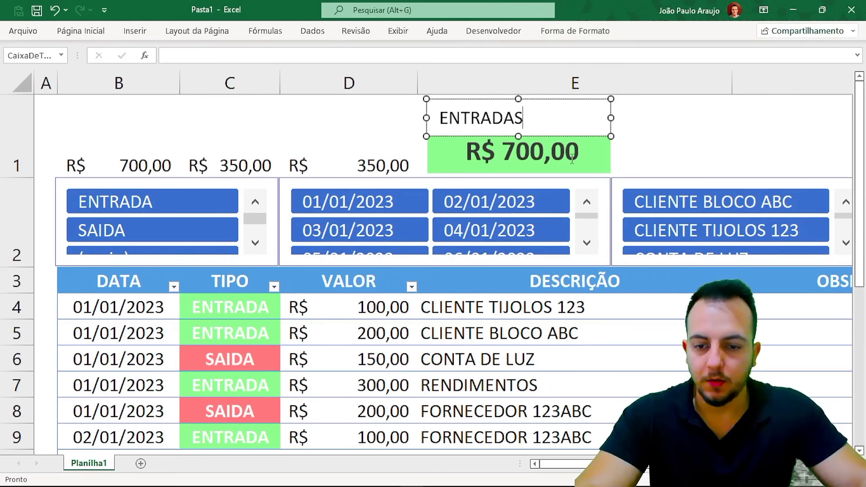
Center the ENTRADAS label in its text box and make it bold at 11 pt
{"action": "double_click", "coordinate": [479, 115]}
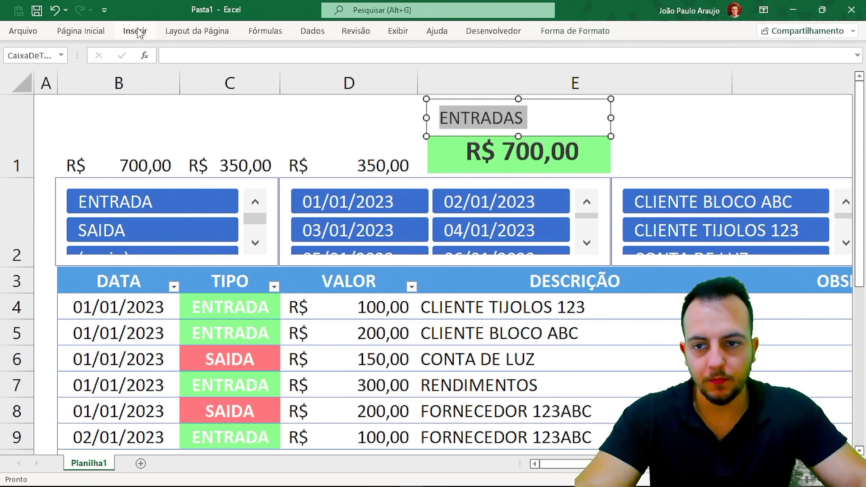
{"action": "left_click", "coordinate": [106, 32]}
{"action": "left_click", "coordinate": [259, 75]}
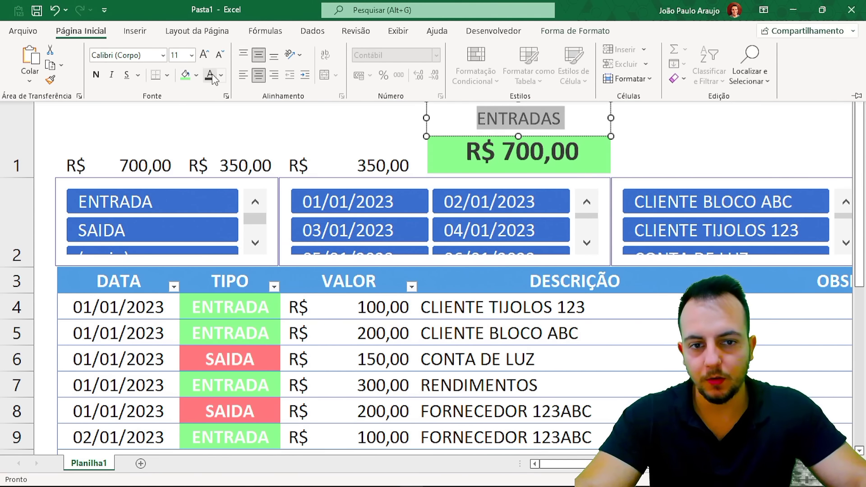
{"action": "left_click", "coordinate": [209, 57]}
{"action": "left_click", "coordinate": [209, 57]}
{"action": "left_click", "coordinate": [218, 56]}
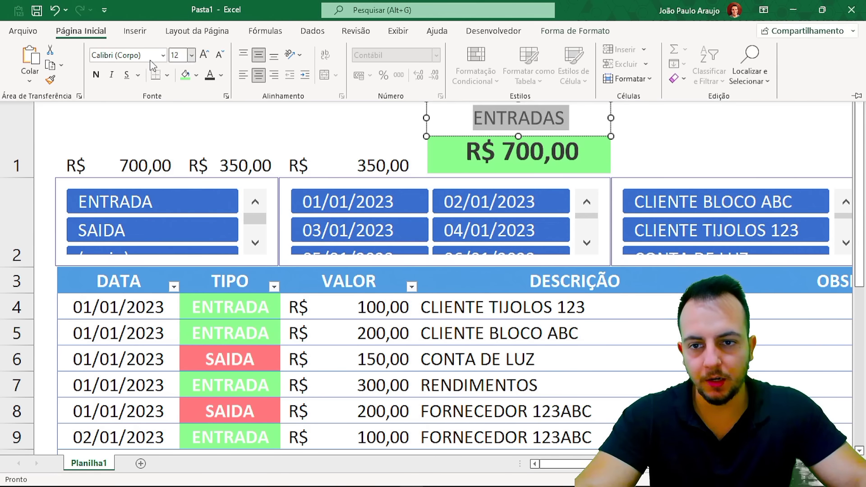
{"action": "key", "text": "ctrl+n"}
{"action": "left_click", "coordinate": [217, 57]}
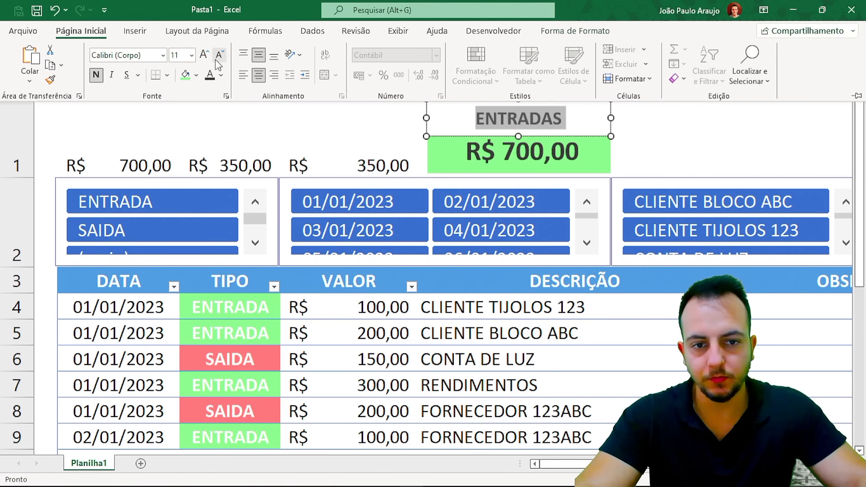
Fill the ENTRADAS text box with the card's light green and remove its outline
{"action": "left_click", "coordinate": [586, 33]}
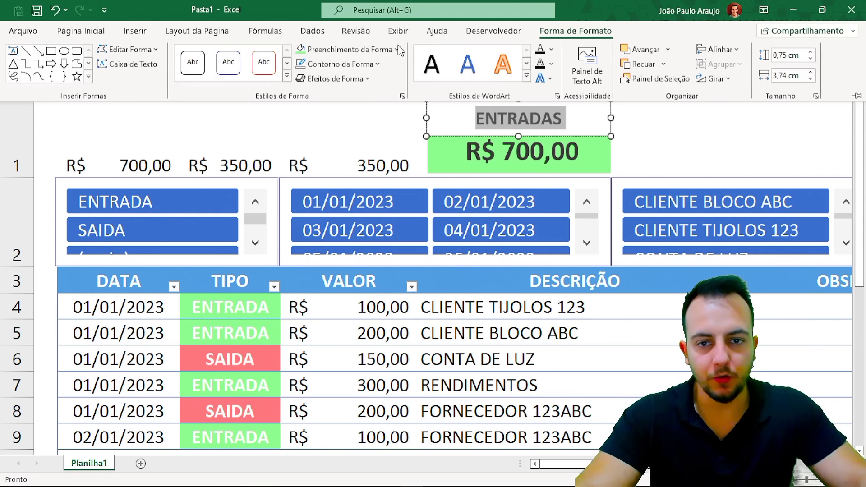
{"action": "left_click", "coordinate": [397, 49]}
{"action": "left_click", "coordinate": [339, 64]}
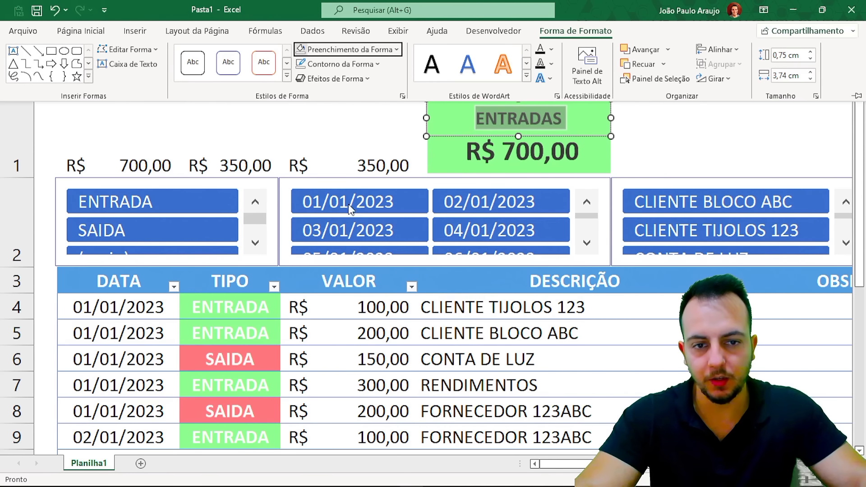
{"action": "left_click", "coordinate": [340, 64]}
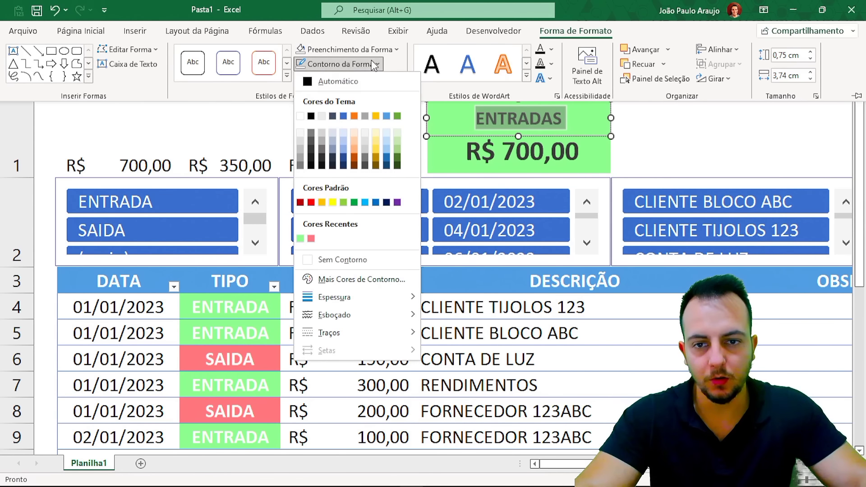
{"action": "left_click", "coordinate": [338, 256]}
{"action": "left_click", "coordinate": [679, 156]}
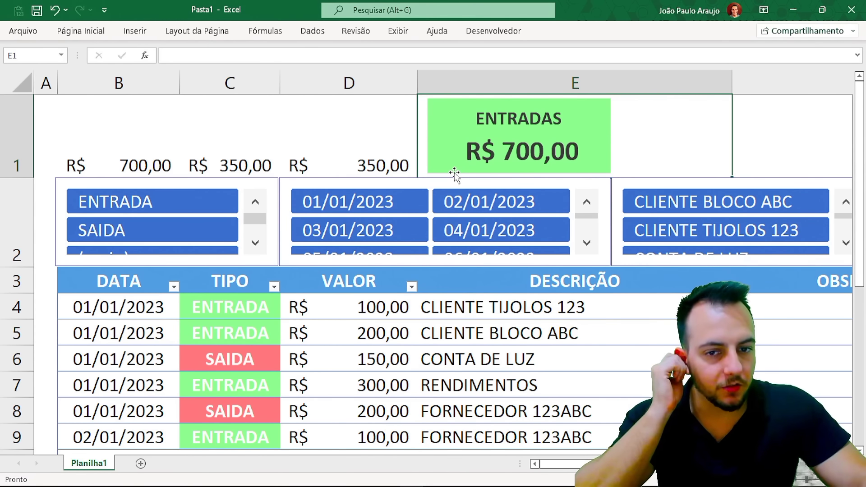
Try moving the green rectangle and its ENTRADAS text box separately, undoing each move
{"action": "left_click_drag", "start_coordinate": [447, 169], "coordinate": [213, 168]}
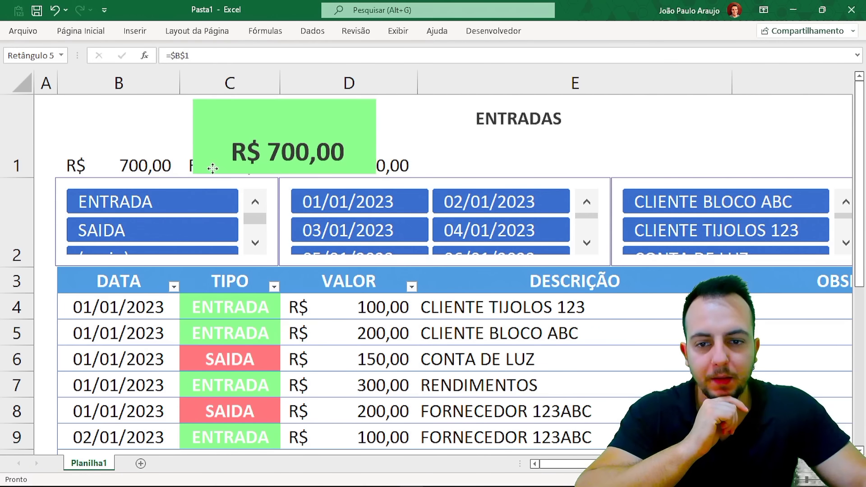
{"action": "key", "text": "ctrl+z"}
{"action": "left_click", "coordinate": [462, 127]}
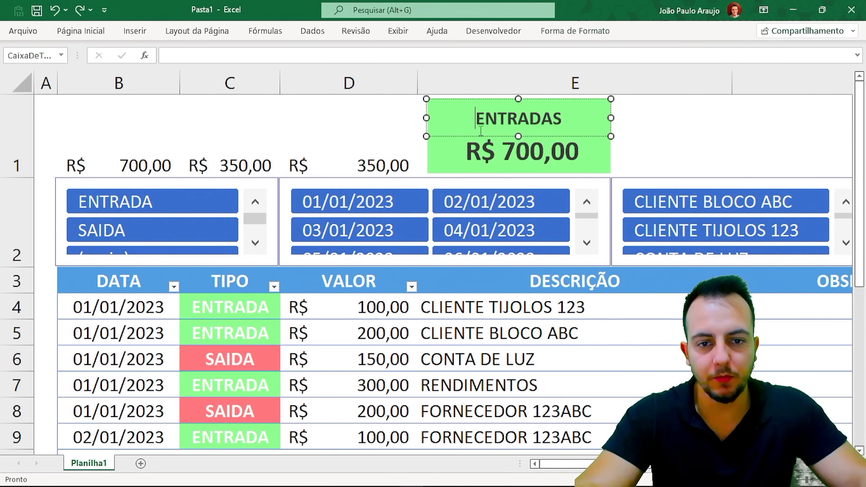
{"action": "left_click_drag", "start_coordinate": [462, 137], "coordinate": [275, 146]}
{"action": "key", "text": "ctrl+z"}
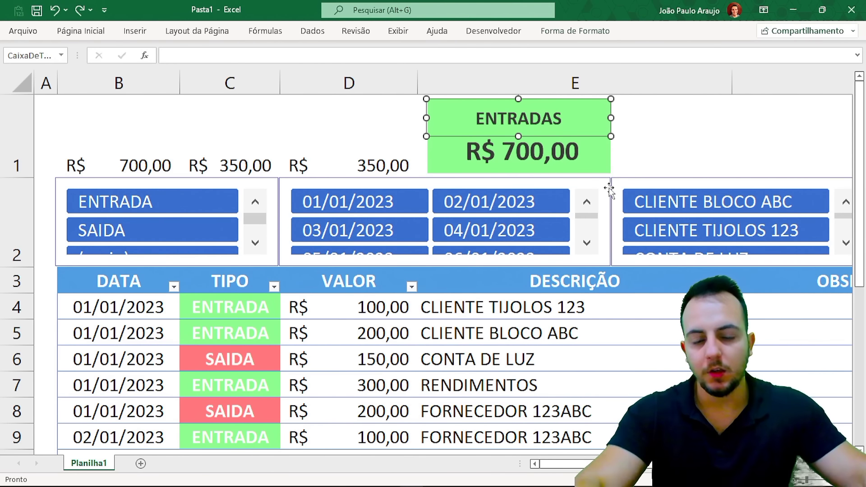
Group the ENTRADAS text box with the green rectangle and shift the grouped card slightly within cell E1
{"action": "left_click", "coordinate": [606, 159], "text": "shift"}
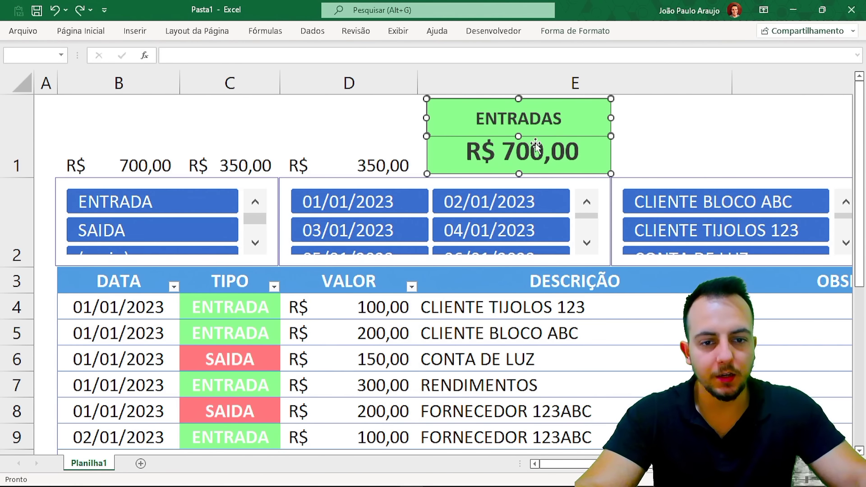
{"action": "left_click", "coordinate": [596, 36]}
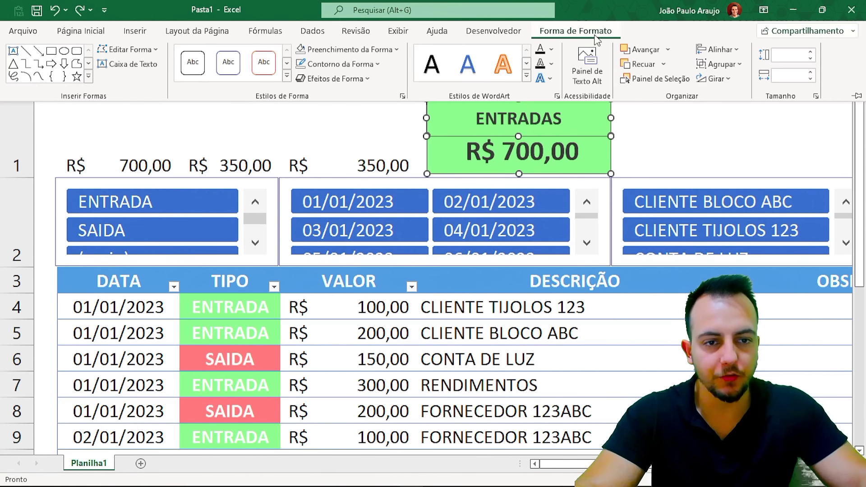
{"action": "left_click", "coordinate": [725, 63]}
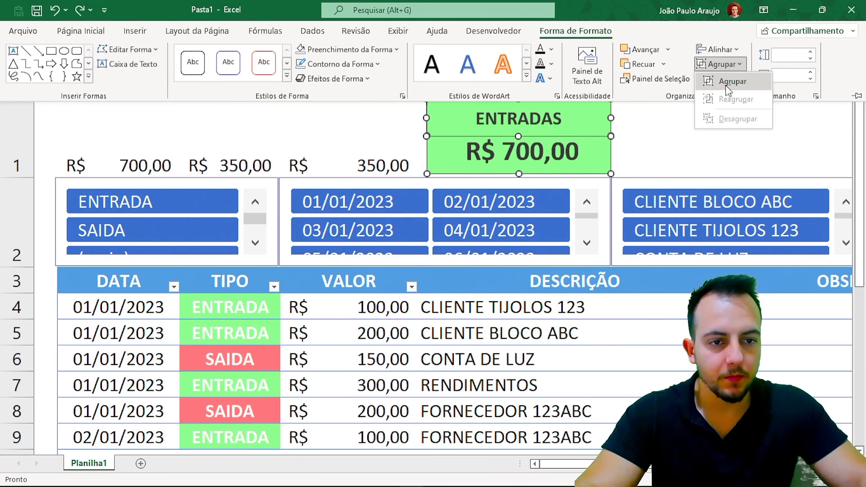
{"action": "left_click", "coordinate": [732, 81]}
{"action": "left_click_drag", "start_coordinate": [588, 156], "coordinate": [638, 167]}
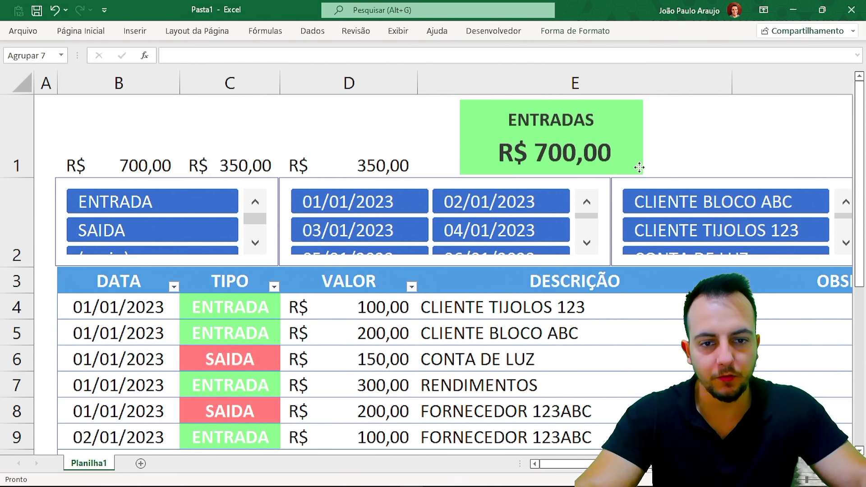
{"action": "scroll", "coordinate": [451, 174], "scroll_direction": "down", "scroll_amount": 1}
{"action": "left_click", "coordinate": [144, 157]}
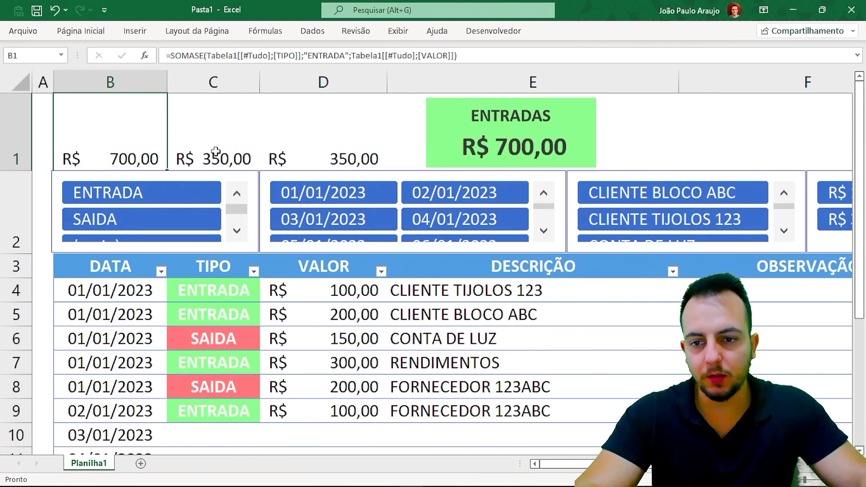
{"action": "scroll", "coordinate": [216, 151], "scroll_direction": "down", "scroll_amount": 1}
{"action": "mouse_move", "coordinate": [475, 149]}
{"action": "left_mouse_down"}
{"action": "mouse_move", "coordinate": [530, 143]}
{"action": "mouse_move", "coordinate": [478, 149]}
{"action": "left_mouse_up"}
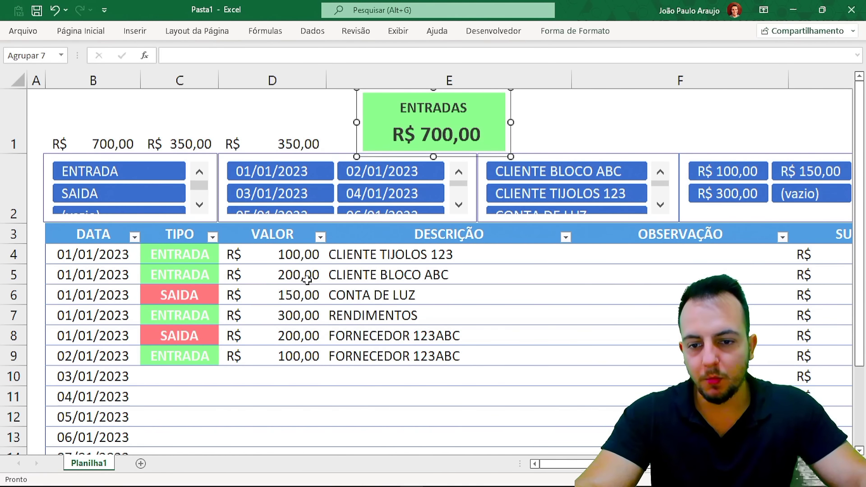
Test the linked ENTRADAS card by setting D5 to 355, and undo the change
{"action": "key", "text": "ctrl+2"}
{"action": "mouse_move", "coordinate": [294, 261]}
{"action": "left_mouse_down"}
{"action": "mouse_move", "coordinate": [296, 301]}
{"action": "mouse_move", "coordinate": [328, 294]}
{"action": "mouse_move", "coordinate": [273, 245]}
{"action": "left_mouse_up"}
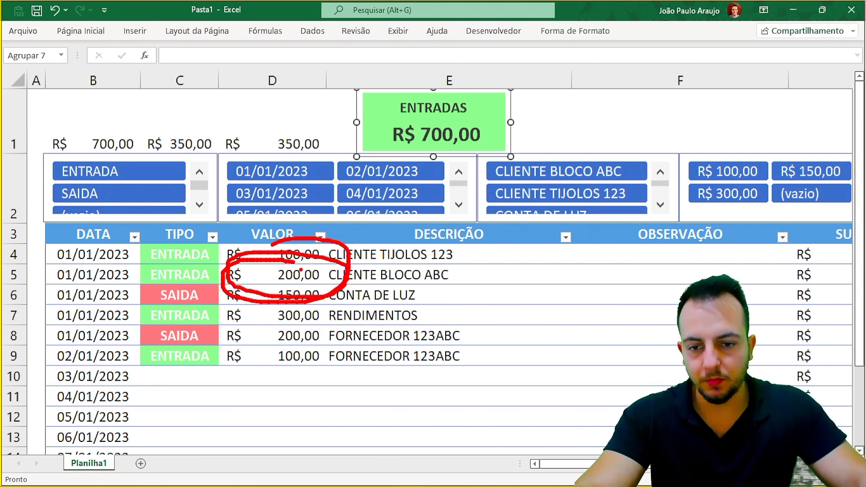
{"action": "key", "text": "Escape"}
{"action": "left_click", "coordinate": [301, 270]}
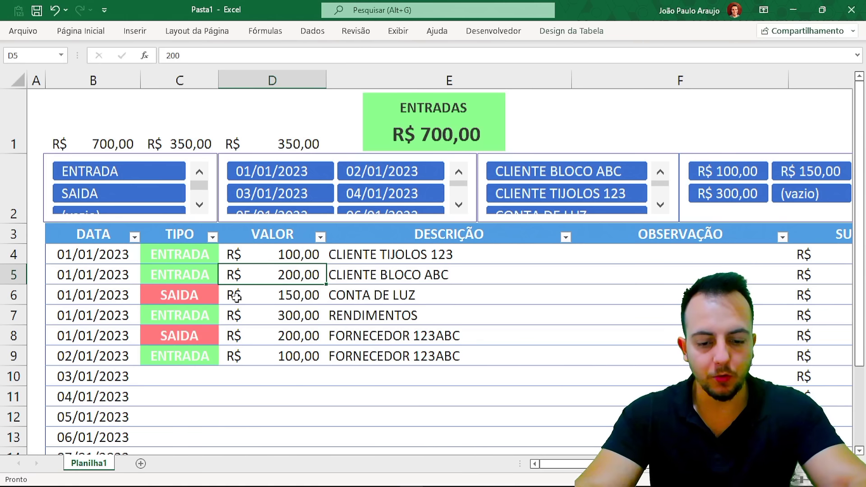
{"action": "type", "text": "99"}
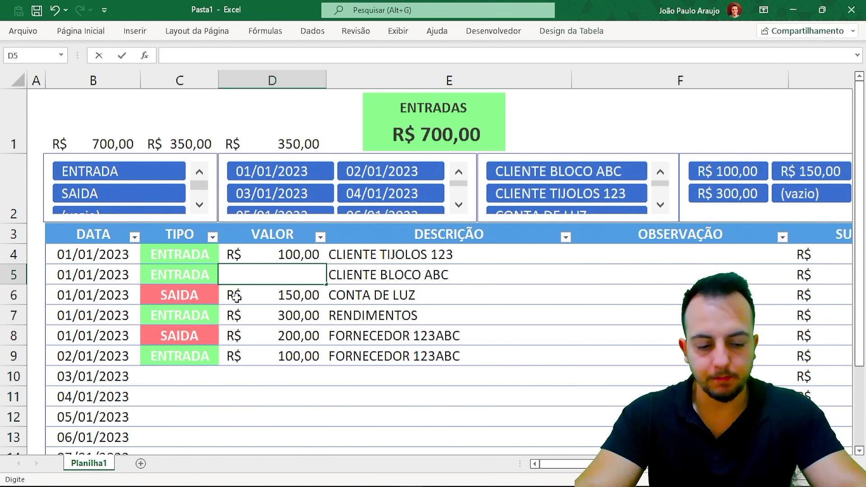
{"action": "type", "text": "55"}
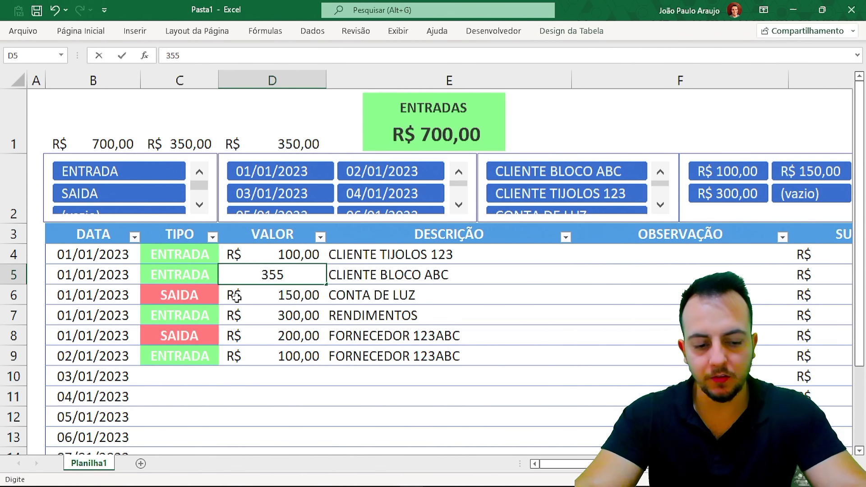
{"action": "key", "text": "ctrl+Return"}
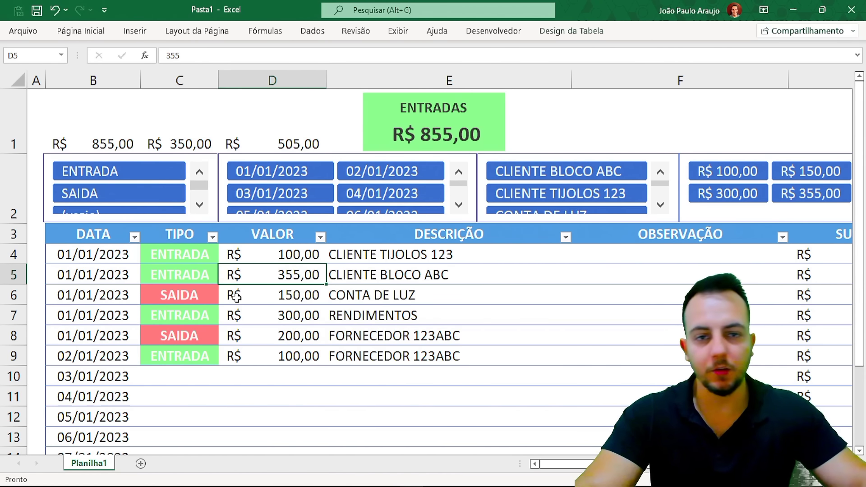
{"action": "key", "text": "ctrl+z"}
Move the ENTRADAS card closer to the totals, duplicate it and place the copy directly beside the original in row 1
{"action": "left_click_drag", "start_coordinate": [503, 127], "coordinate": [488, 125]}
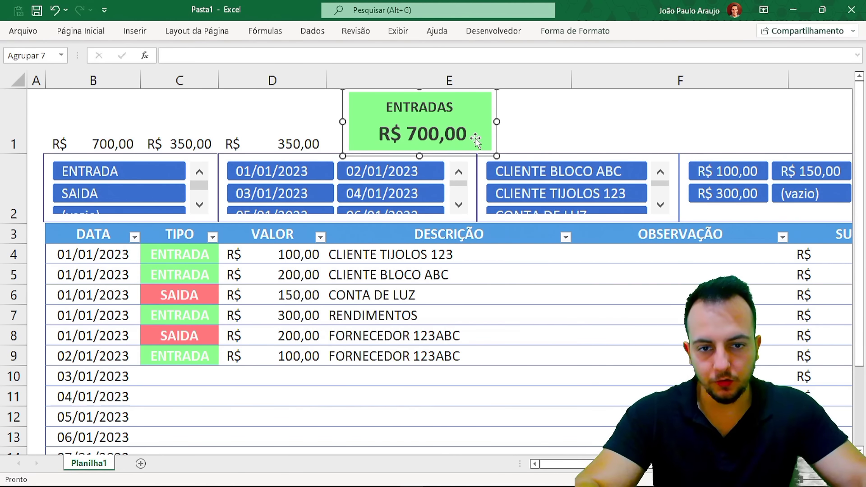
{"action": "key", "text": "ctrl+d"}
{"action": "left_click_drag", "start_coordinate": [495, 164], "coordinate": [618, 155]}
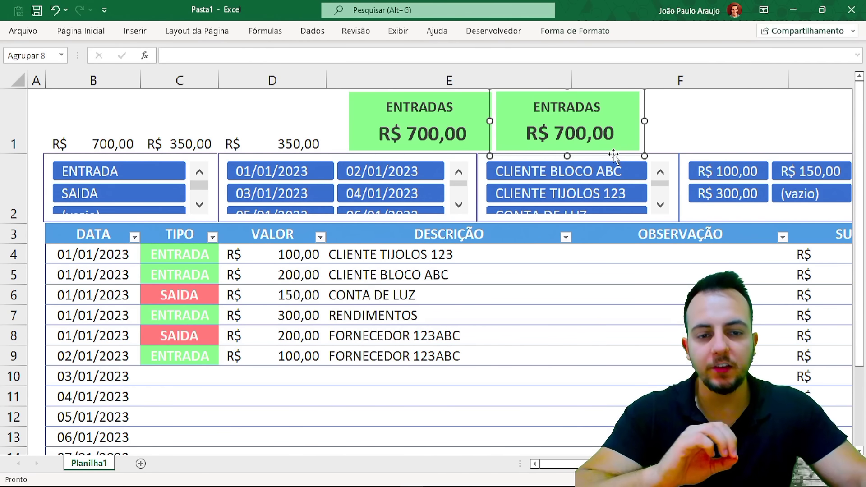
Change the duplicated card's label to SAIDAS
{"action": "left_click", "coordinate": [602, 115]}
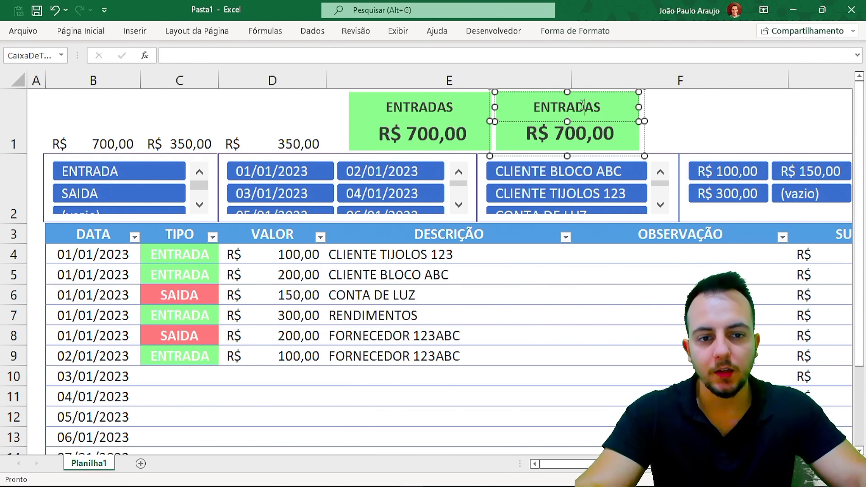
{"action": "double_click", "coordinate": [602, 112]}
{"action": "type", "text": "SAIDAS"}
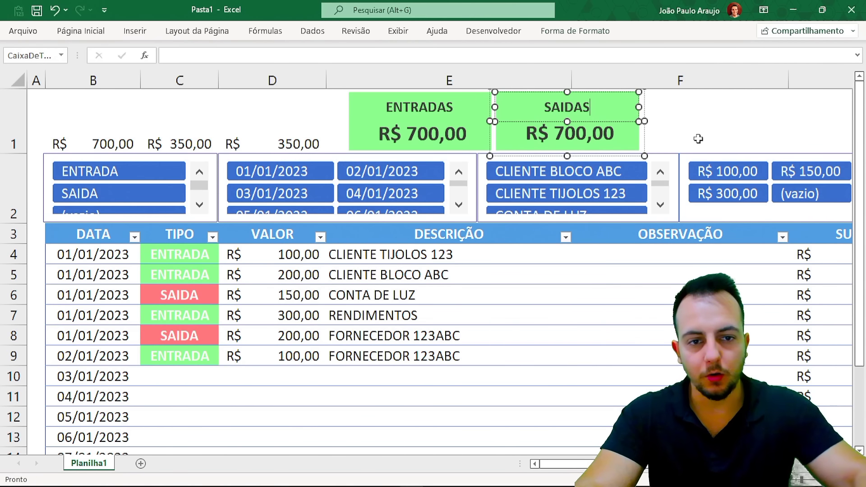
{"action": "left_click", "coordinate": [699, 139]}
Link the value of the SAIDAS card to cell C1 with the formula =$C$1
{"action": "left_click", "coordinate": [576, 135]}
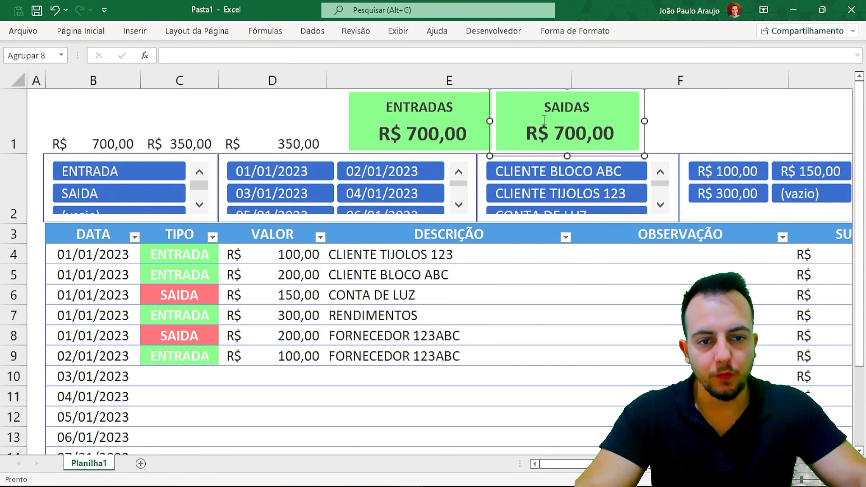
{"action": "left_click", "coordinate": [513, 140]}
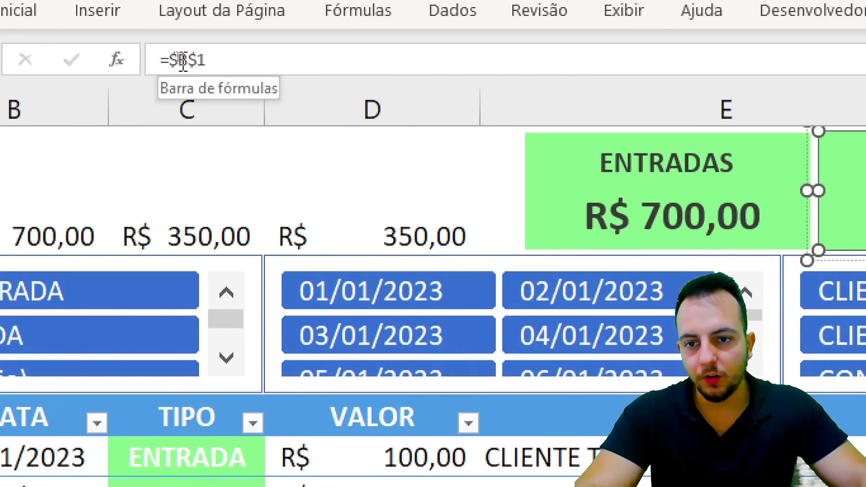
{"action": "left_click", "coordinate": [169, 58]}
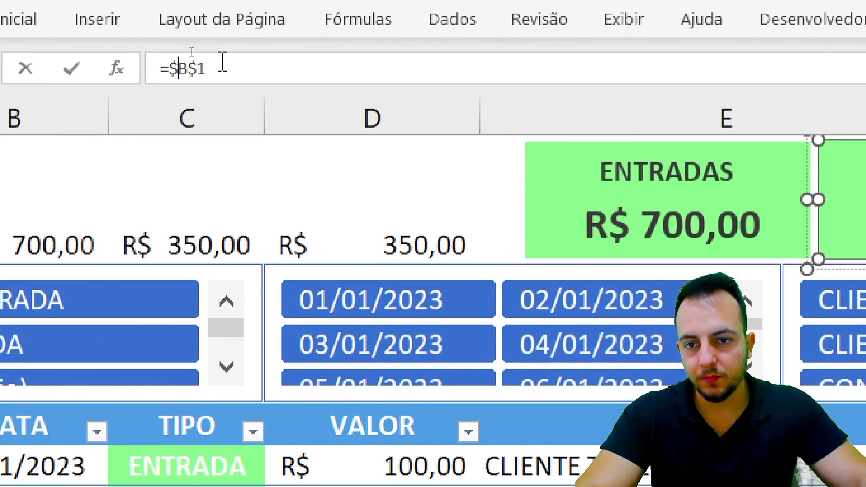
{"action": "left_click_drag", "start_coordinate": [220, 60], "coordinate": [137, 65]}
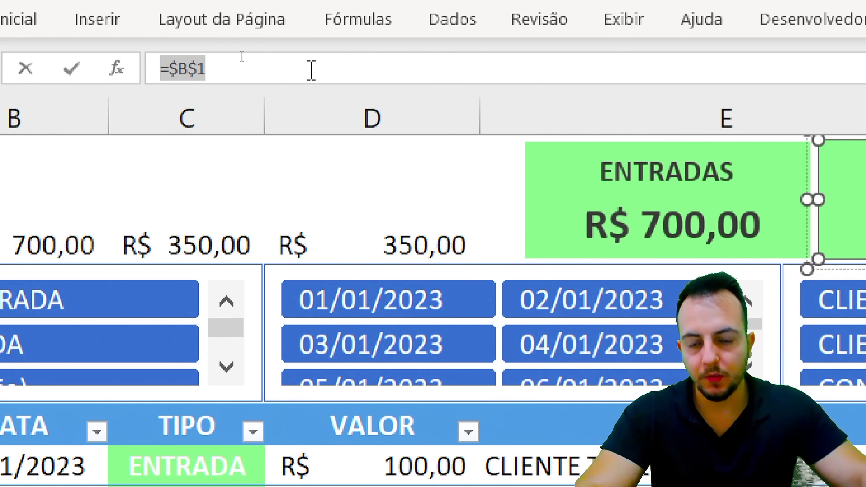
{"action": "key", "text": "BackSpace"}
{"action": "type", "text": "="}
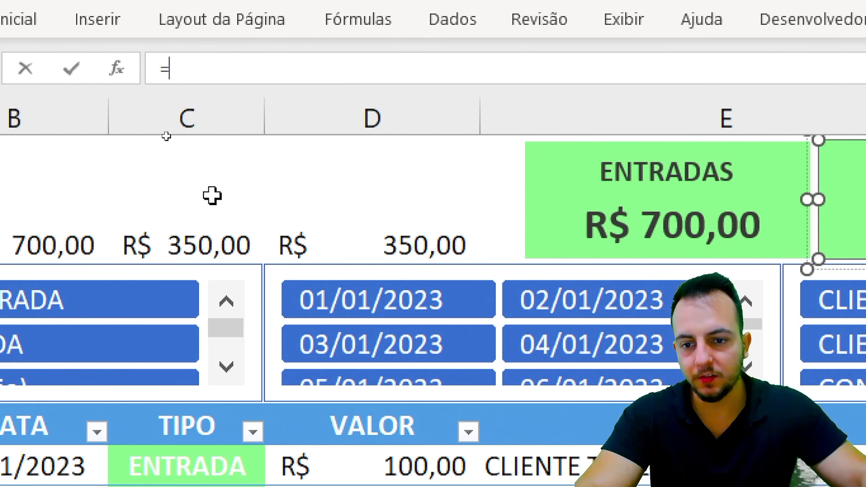
{"action": "left_click", "coordinate": [191, 232]}
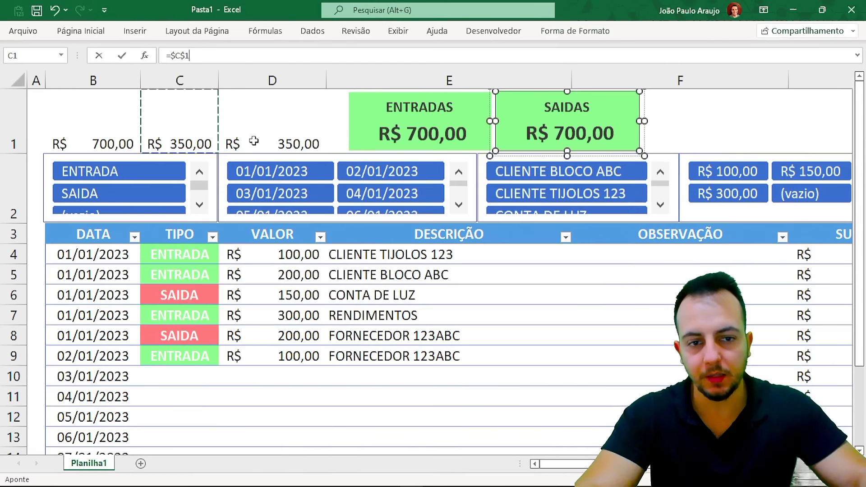
{"action": "key", "text": "Return"}
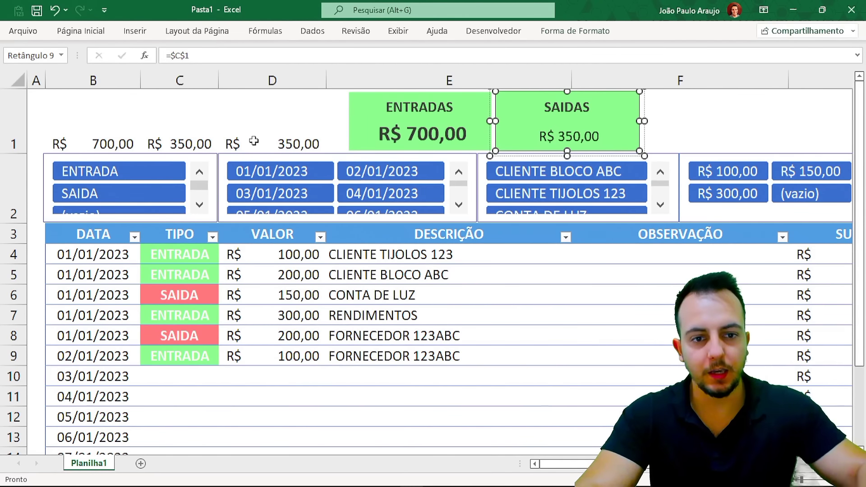
{"action": "left_click", "coordinate": [712, 111]}
Make the value in the SAIDAS card bold at 16 pt
{"action": "left_click", "coordinate": [622, 138]}
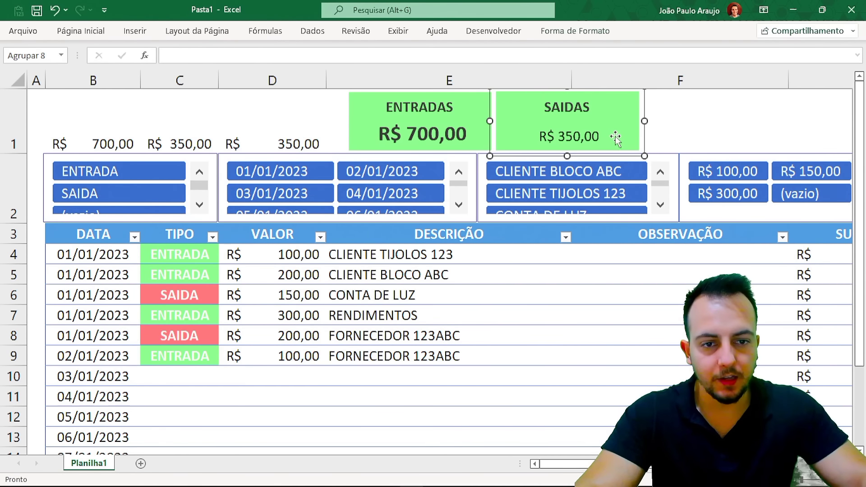
{"action": "left_click", "coordinate": [559, 133]}
{"action": "left_click", "coordinate": [80, 31]}
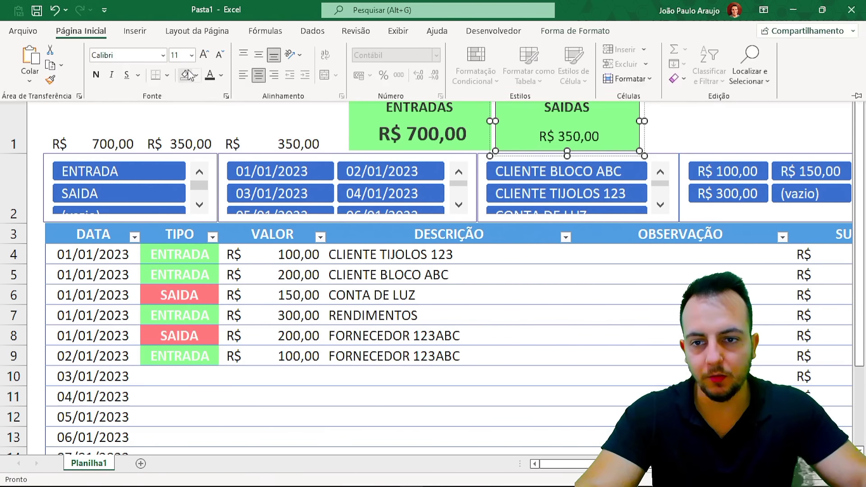
{"action": "left_click", "coordinate": [96, 75]}
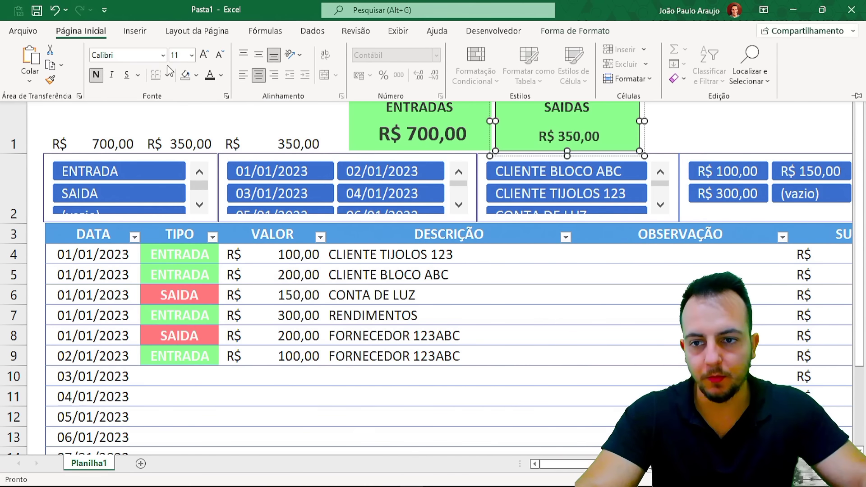
{"action": "left_click", "coordinate": [204, 54]}
{"action": "left_click", "coordinate": [205, 54]}
{"action": "left_click", "coordinate": [205, 56]}
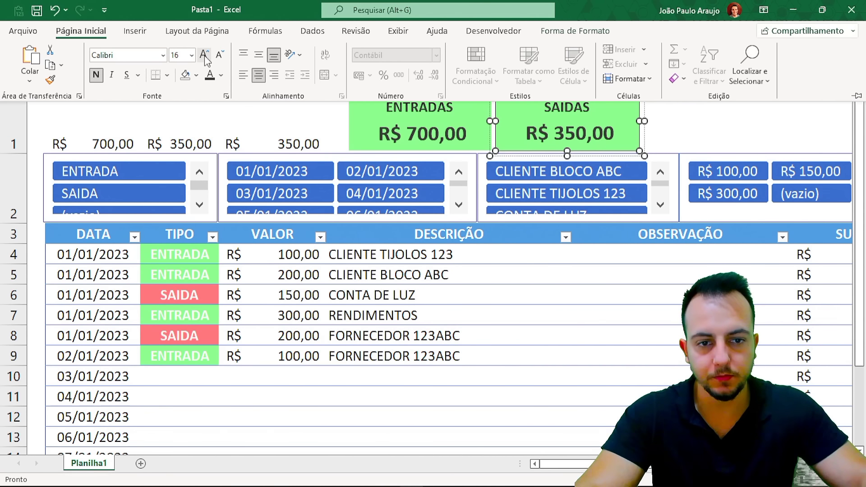
Fill the SAIDAS card with the recently used light red
{"action": "left_click", "coordinate": [586, 38]}
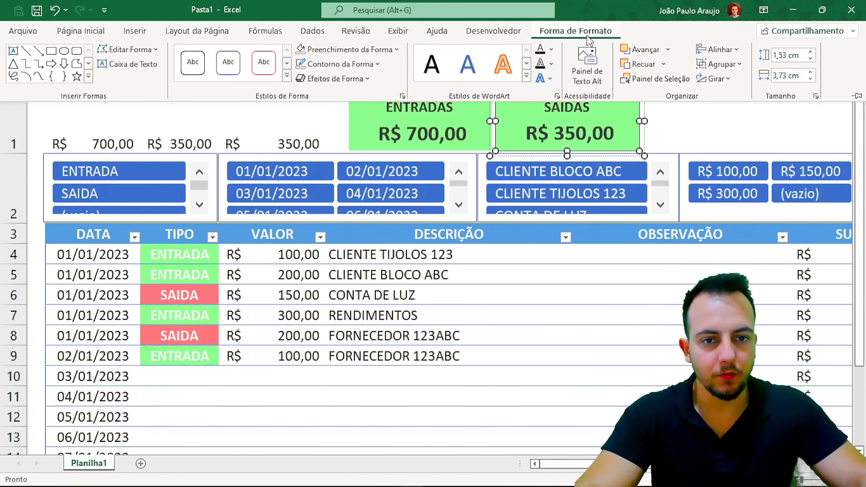
{"action": "left_click", "coordinate": [347, 49]}
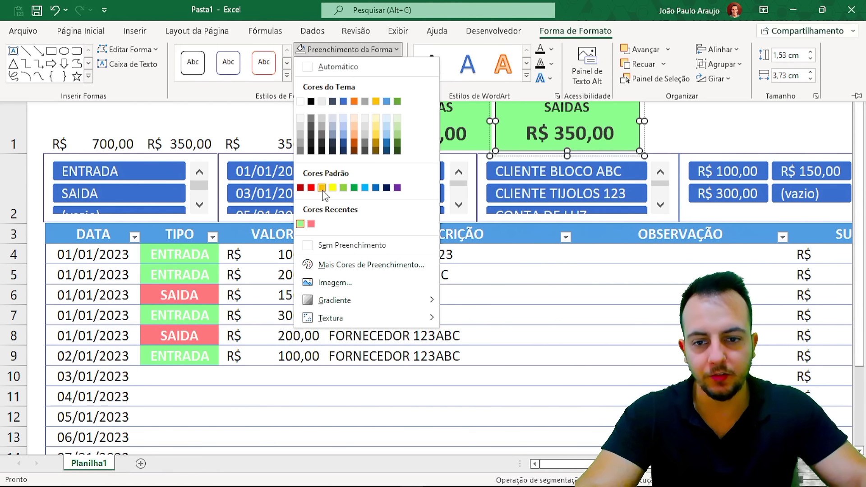
{"action": "left_click", "coordinate": [311, 224]}
{"action": "left_click", "coordinate": [700, 133]}
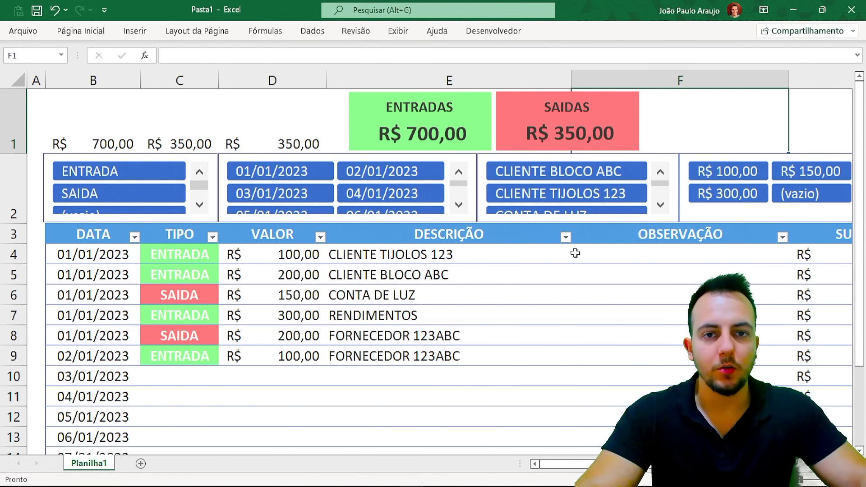
Duplicate the SAIDAS card, place the copy directly to its right in row 1 and change its label to SALDO
{"action": "left_click", "coordinate": [502, 144]}
{"action": "key", "text": "ctrl+d"}
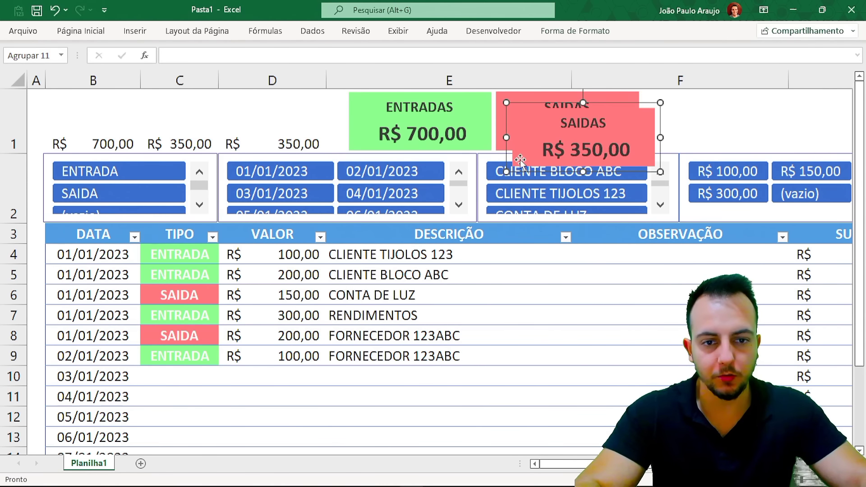
{"action": "left_click_drag", "start_coordinate": [545, 164], "coordinate": [674, 147]}
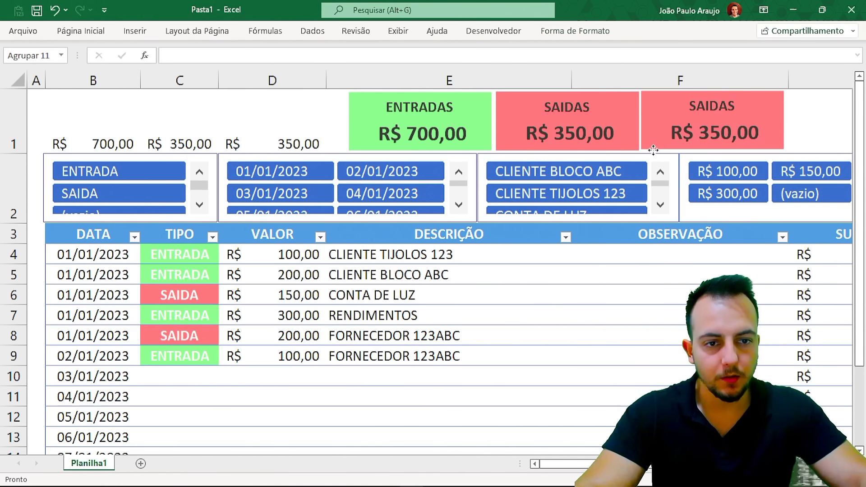
{"action": "double_click", "coordinate": [711, 107]}
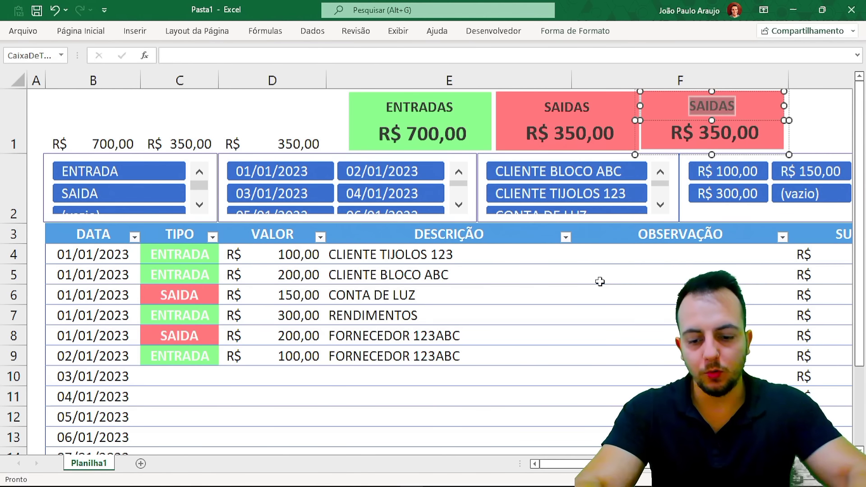
{"action": "type", "text": "SALDO"}
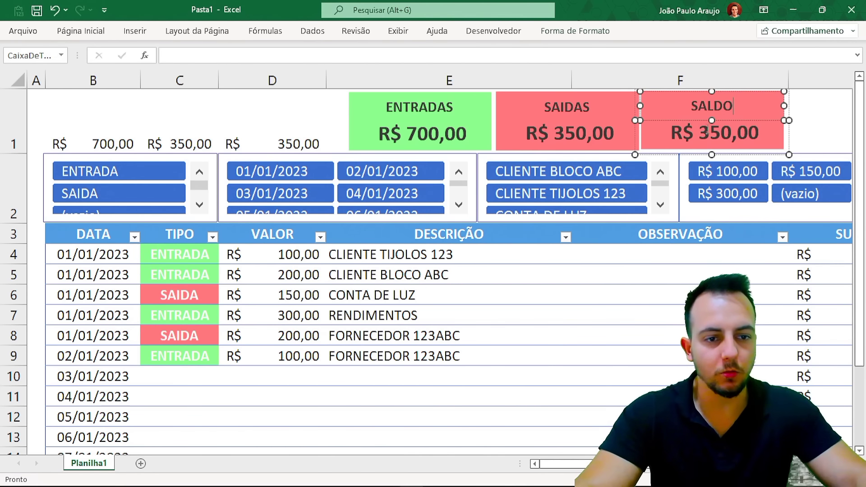
Link the value of the SALDO card to cell D1 with the formula =$D$1, replacing the copied link
{"action": "left_click", "coordinate": [662, 145]}
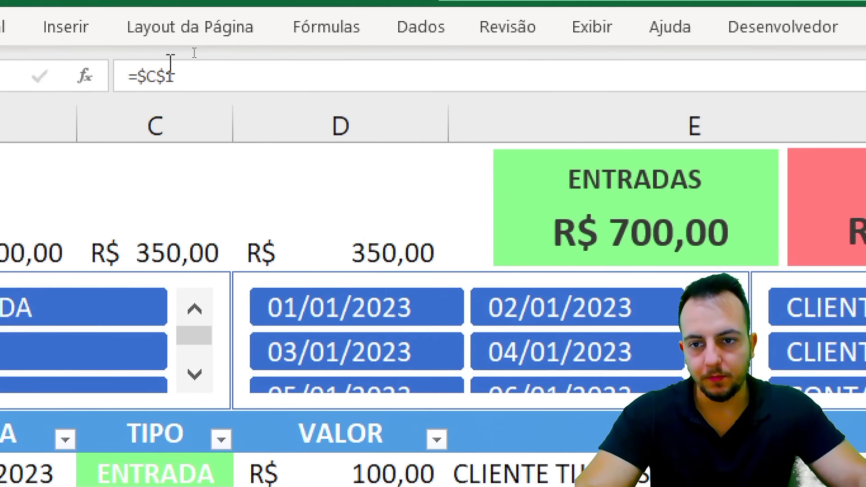
{"action": "left_click_drag", "start_coordinate": [172, 76], "coordinate": [129, 76]}
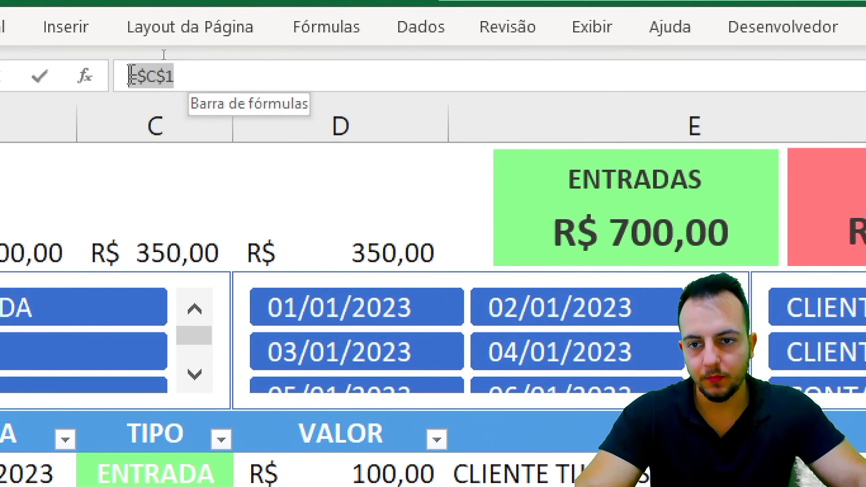
{"action": "key", "text": "BackSpace"}
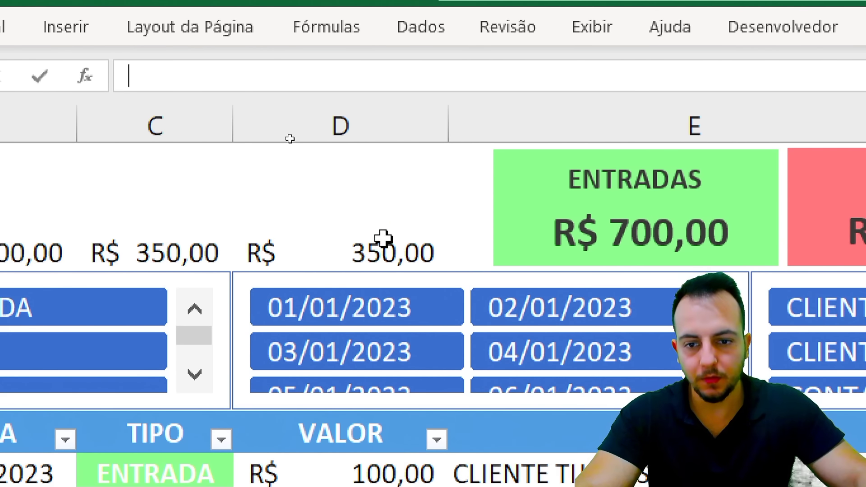
{"action": "left_click", "coordinate": [363, 236]}
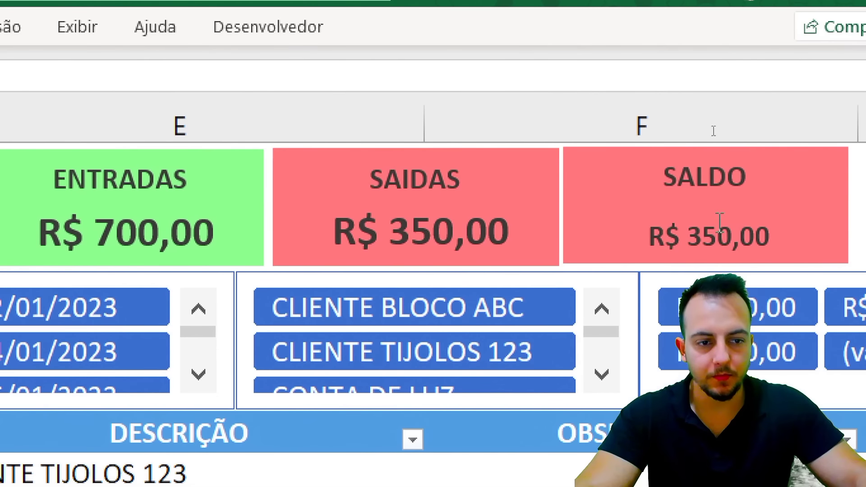
{"action": "left_click", "coordinate": [638, 261]}
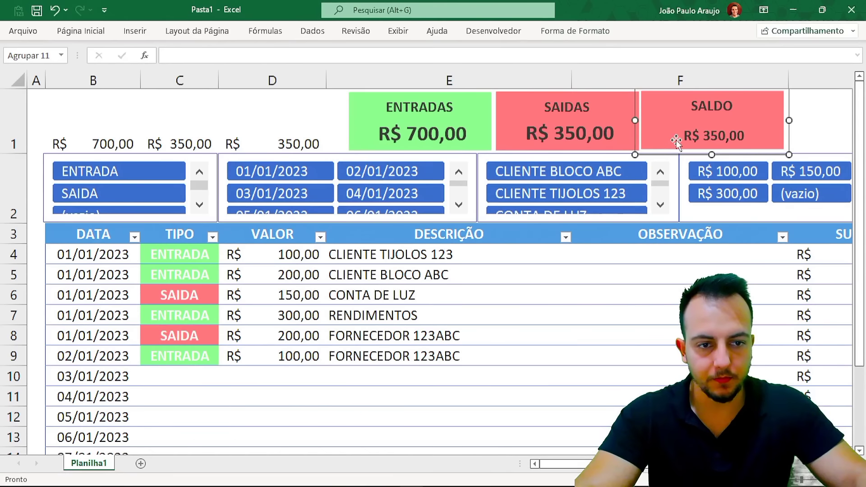
{"action": "left_click", "coordinate": [671, 140]}
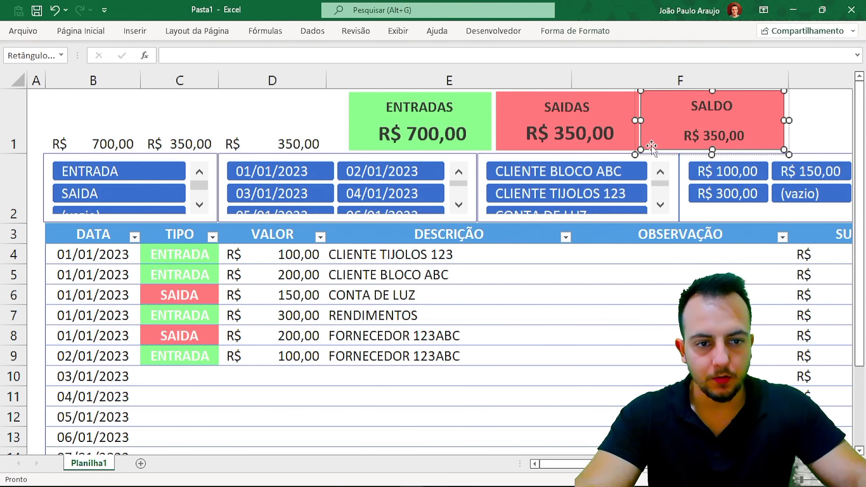
{"action": "left_click", "coordinate": [254, 51]}
{"action": "type", "text": "="}
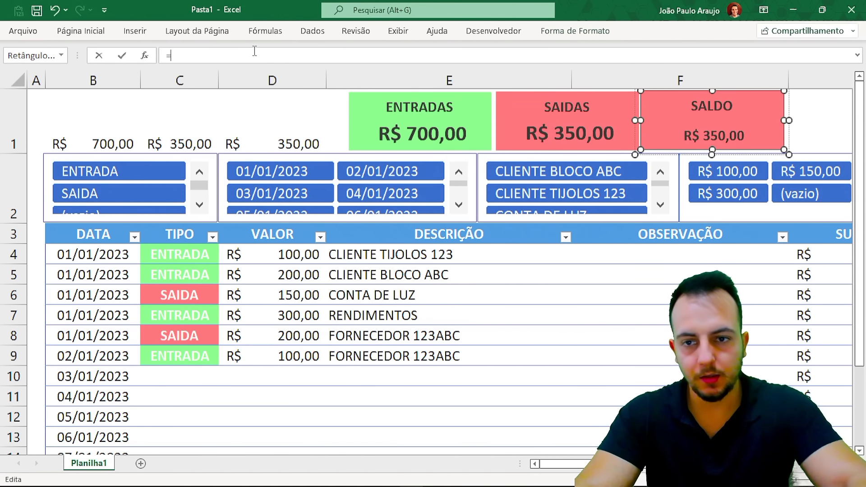
{"action": "left_click", "coordinate": [276, 118]}
{"action": "key", "text": "Return"}
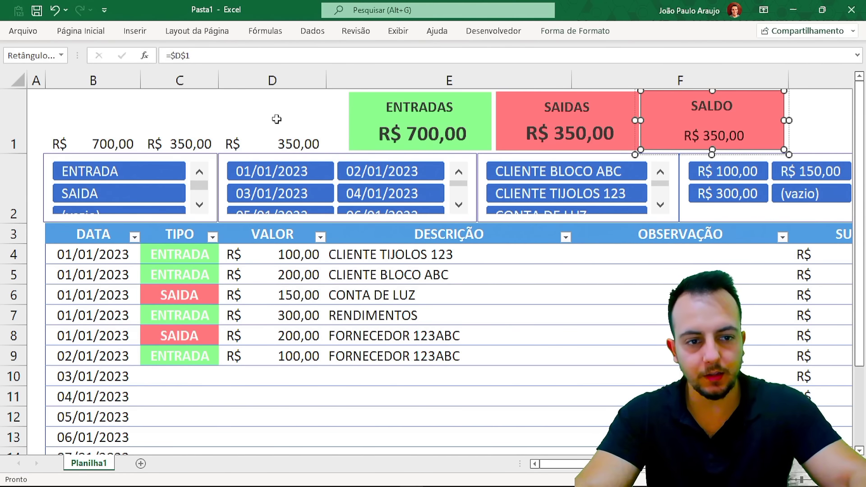
{"action": "left_click", "coordinate": [626, 291]}
Make the value in the SALDO card bold at 16 pt
{"action": "left_click", "coordinate": [665, 144]}
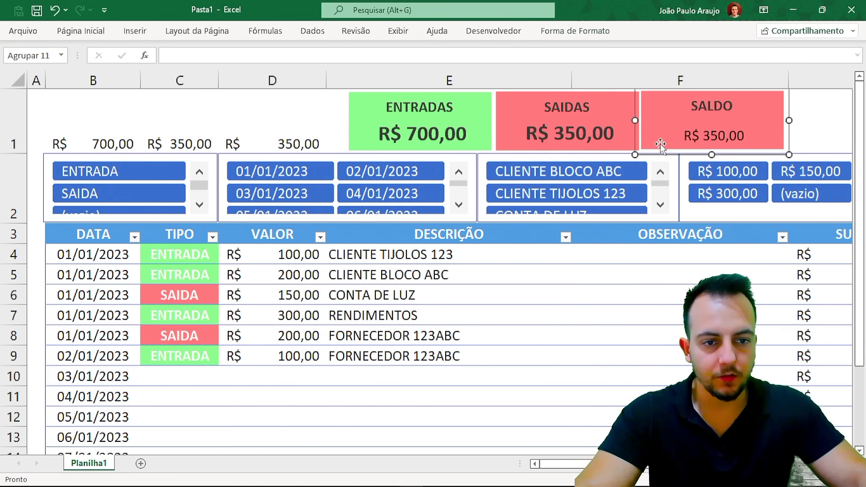
{"action": "left_click", "coordinate": [663, 145]}
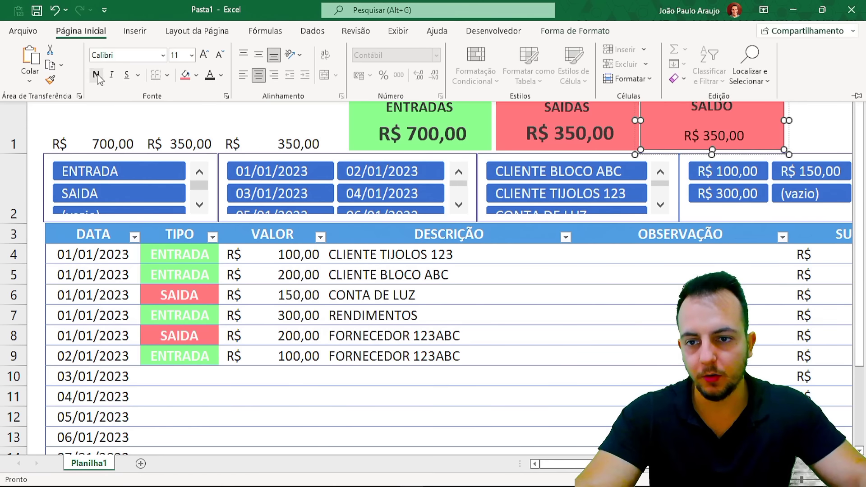
{"action": "left_click", "coordinate": [205, 55]}
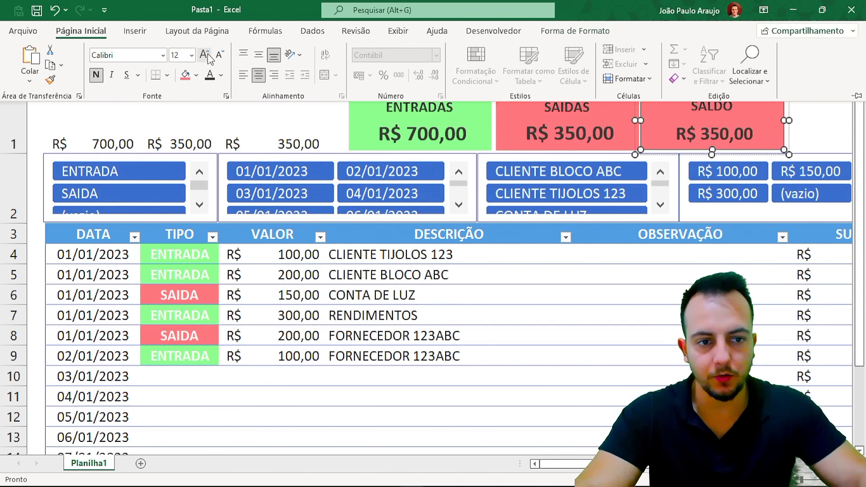
{"action": "left_click", "coordinate": [205, 55]}
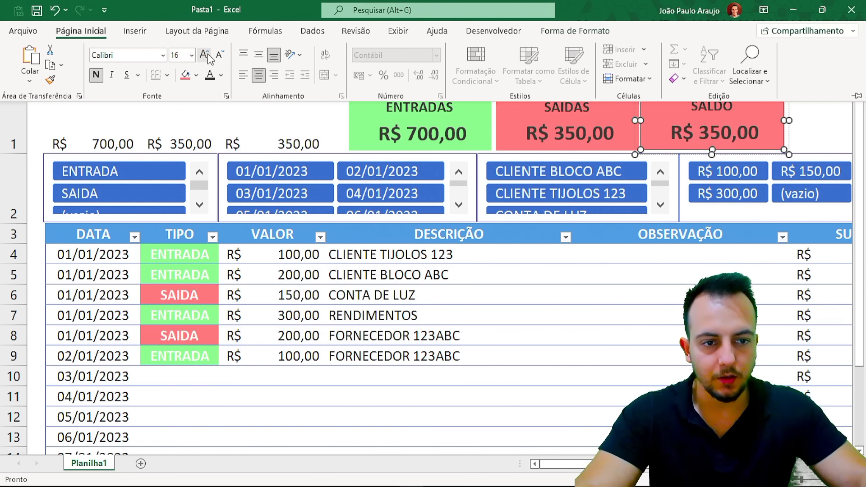
Fill the SALDO card with a light gold theme color and nudge it slightly away from the SAIDAS card
{"action": "left_click", "coordinate": [576, 32]}
{"action": "left_click", "coordinate": [365, 51]}
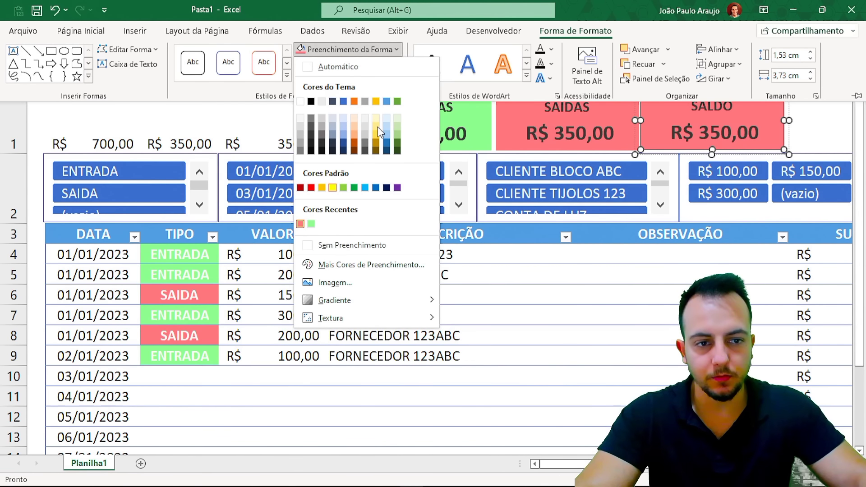
{"action": "left_click", "coordinate": [378, 131]}
{"action": "key", "text": "Escape"}
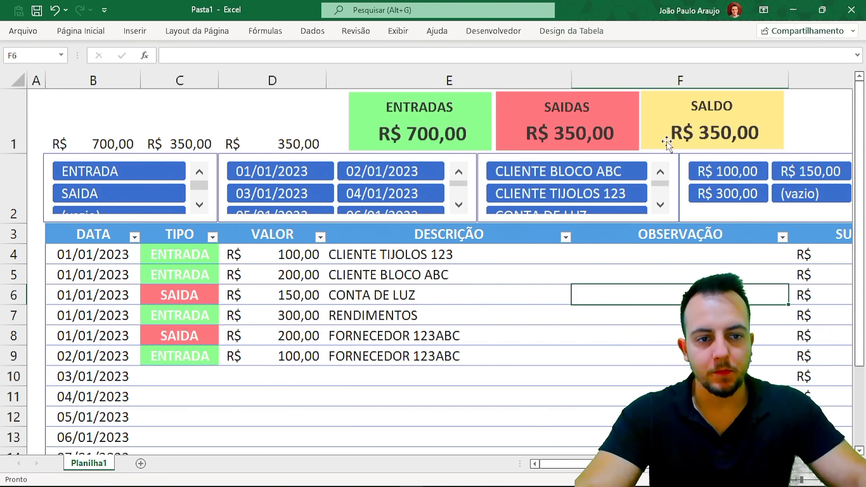
{"action": "left_click_drag", "start_coordinate": [654, 145], "coordinate": [658, 145]}
Hide the totals in cells B1:D1 by setting their font color to white
{"action": "left_click", "coordinate": [280, 132]}
{"action": "left_click_drag", "start_coordinate": [77, 119], "coordinate": [278, 128]}
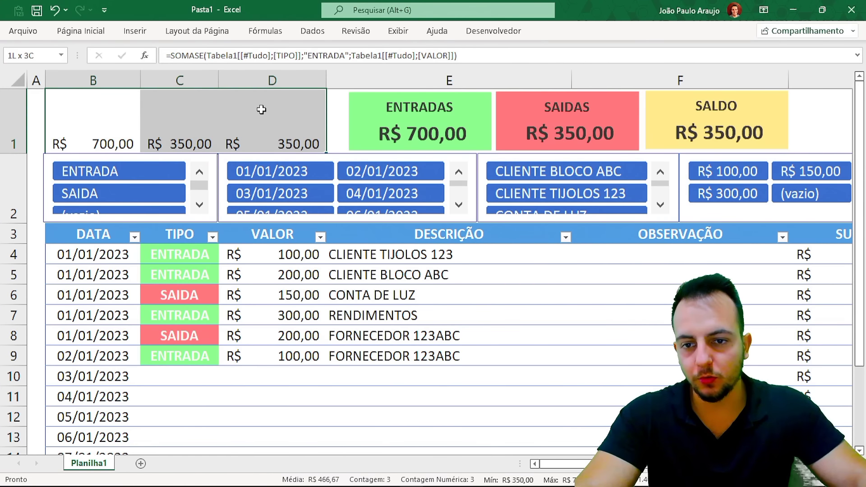
{"action": "left_click", "coordinate": [81, 31]}
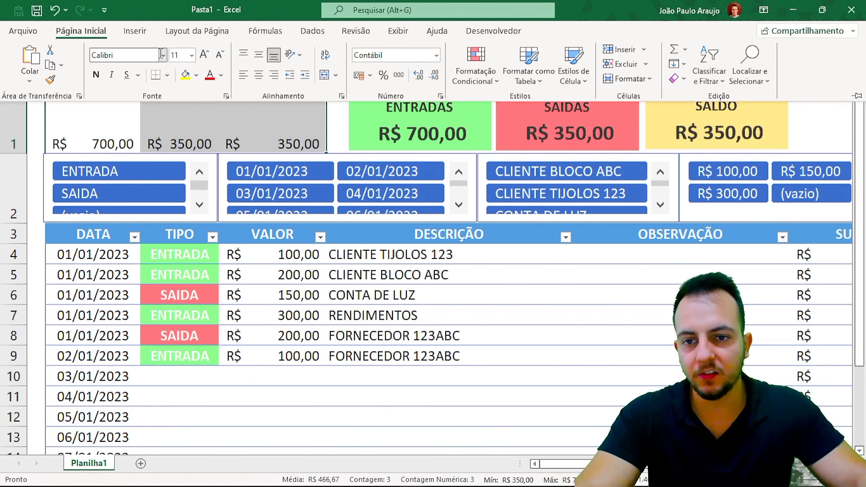
{"action": "left_click", "coordinate": [221, 75]}
{"action": "left_click", "coordinate": [210, 127]}
{"action": "left_click", "coordinate": [329, 281]}
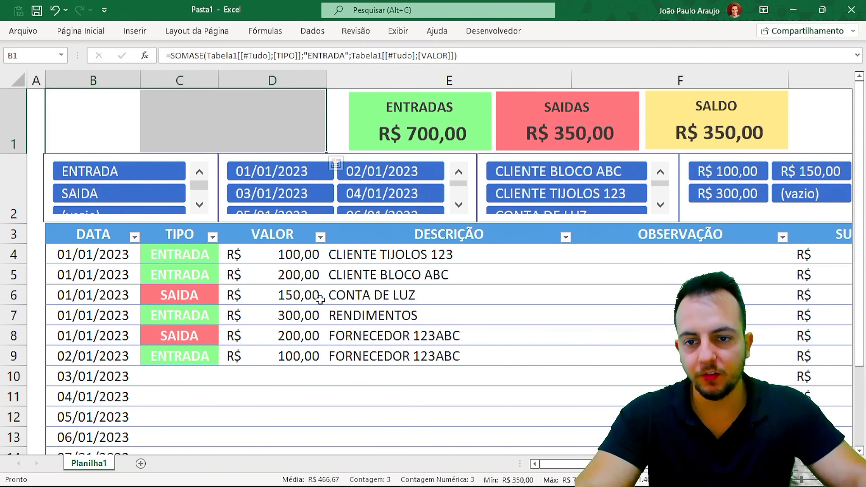
{"action": "left_click", "coordinate": [322, 298]}
Inspect the SOMASE formula behind the hidden SAIDA total in cell C1, leaving it unedited
{"action": "left_click_drag", "start_coordinate": [91, 129], "coordinate": [290, 130]}
{"action": "left_click", "coordinate": [270, 131]}
{"action": "left_click", "coordinate": [185, 130]}
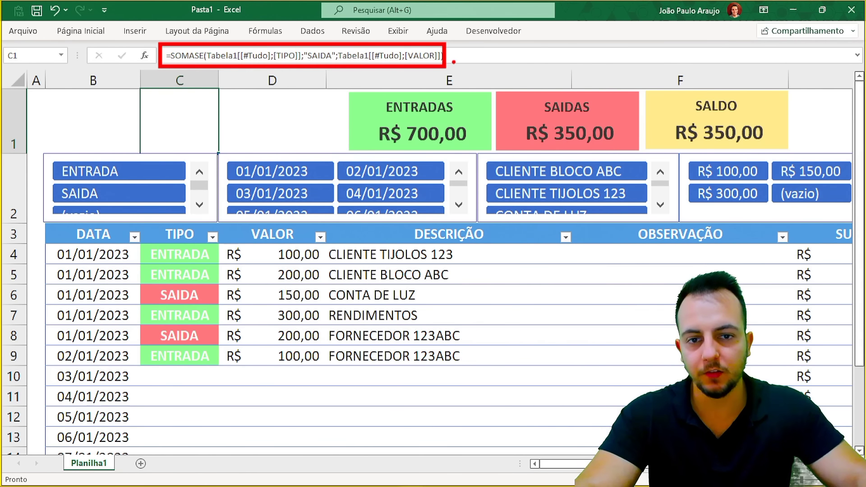
{"action": "double_click", "coordinate": [176, 122]}
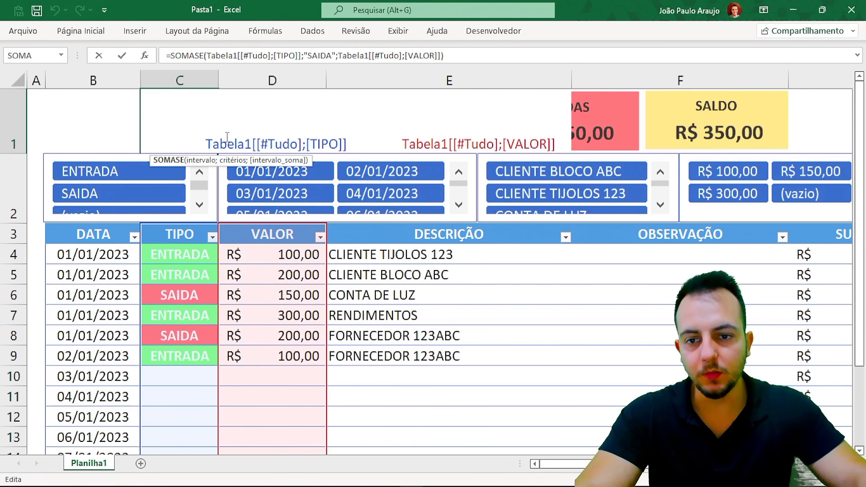
{"action": "key", "text": "Escape"}
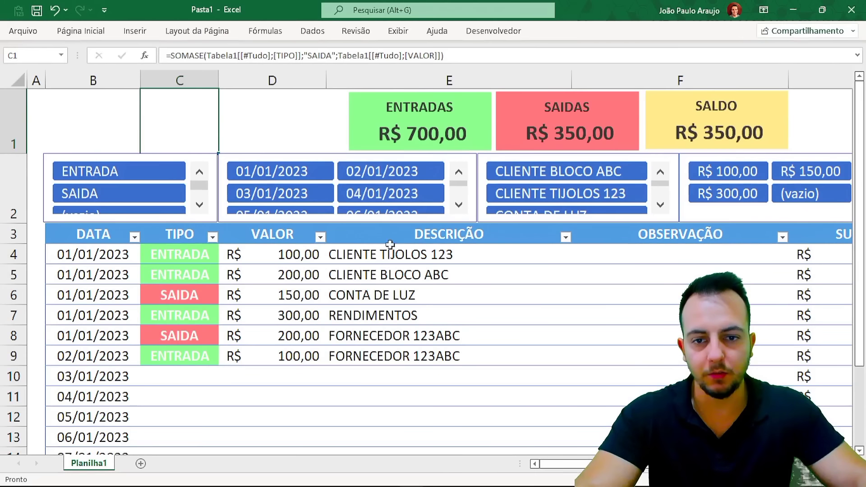
Align the ENTRADAS, SAIDAS and SALDO cards to their middles and distribute them horizontally
{"action": "left_click", "coordinate": [361, 145]}
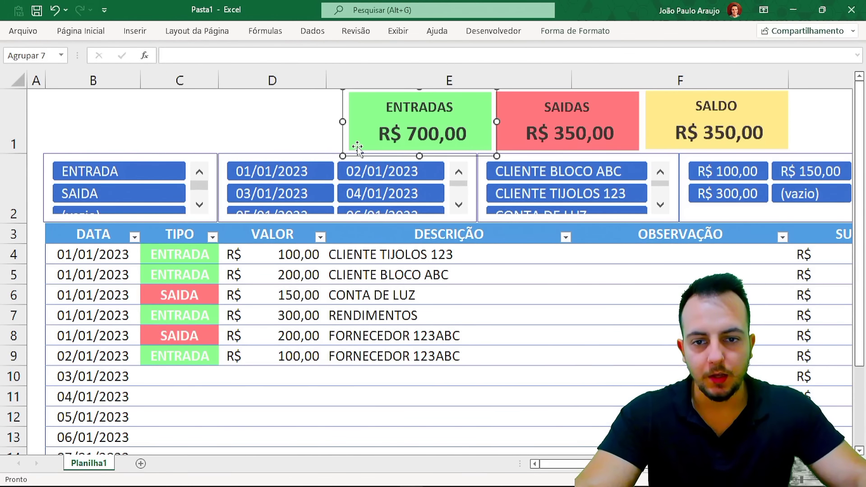
{"action": "left_click", "coordinate": [524, 149], "text": "ctrl"}
{"action": "left_click", "coordinate": [654, 148], "text": "ctrl"}
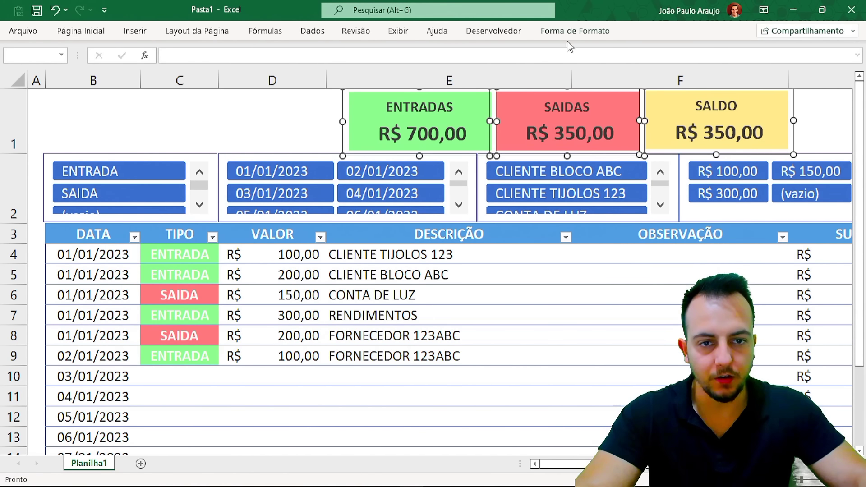
{"action": "left_click", "coordinate": [582, 31]}
{"action": "left_click", "coordinate": [722, 49]}
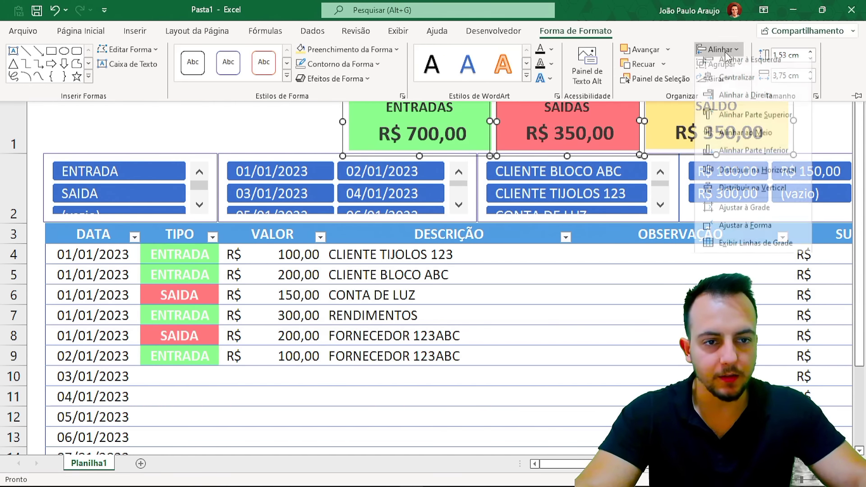
{"action": "left_click", "coordinate": [739, 133]}
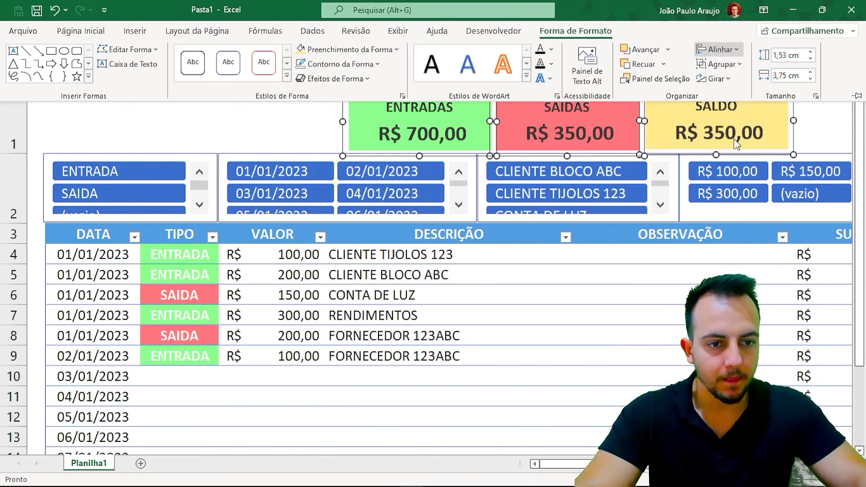
{"action": "left_click", "coordinate": [722, 50]}
{"action": "left_click", "coordinate": [735, 178]}
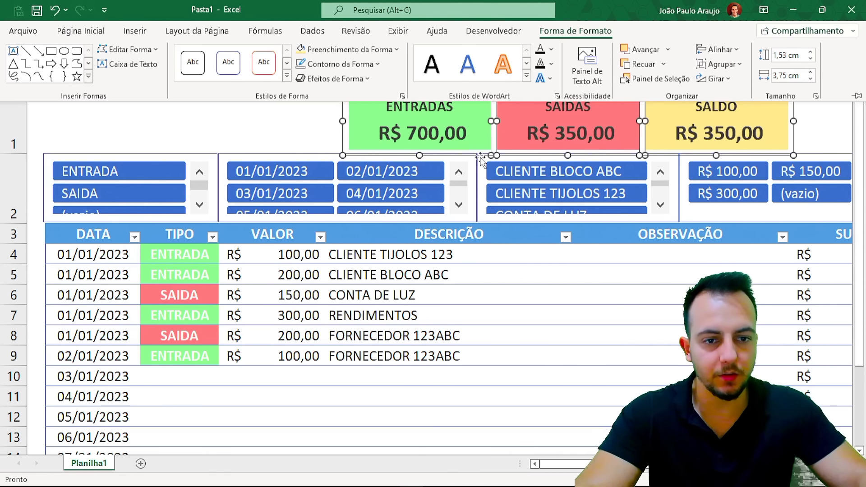
Move the three cards together over the hidden totals in row 1, starting at column B's left edge
{"action": "left_click_drag", "start_coordinate": [480, 151], "coordinate": [177, 155]}
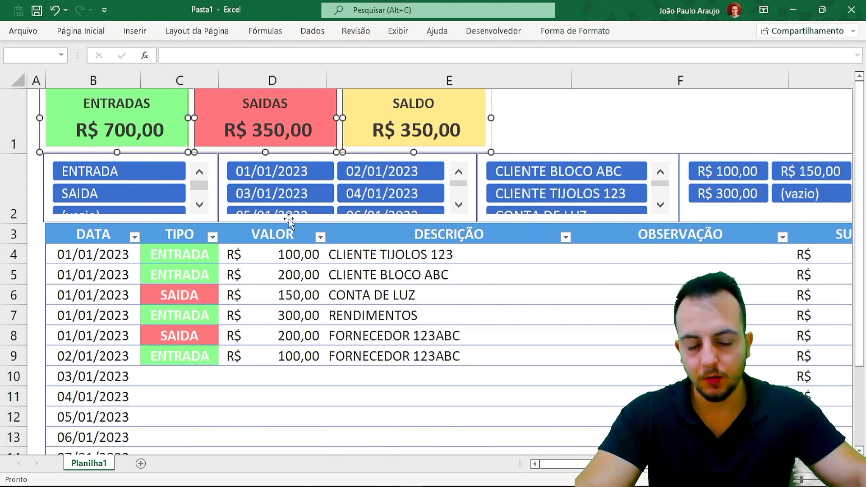
{"action": "scroll", "coordinate": [302, 217], "scroll_direction": "down", "scroll_amount": 1}
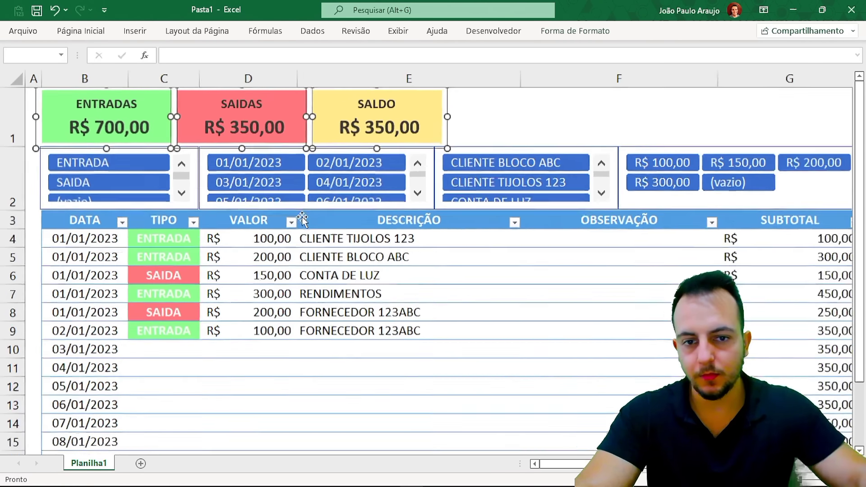
{"action": "scroll", "coordinate": [302, 216], "scroll_direction": "down", "scroll_amount": 1}
{"action": "left_click", "coordinate": [388, 334]}
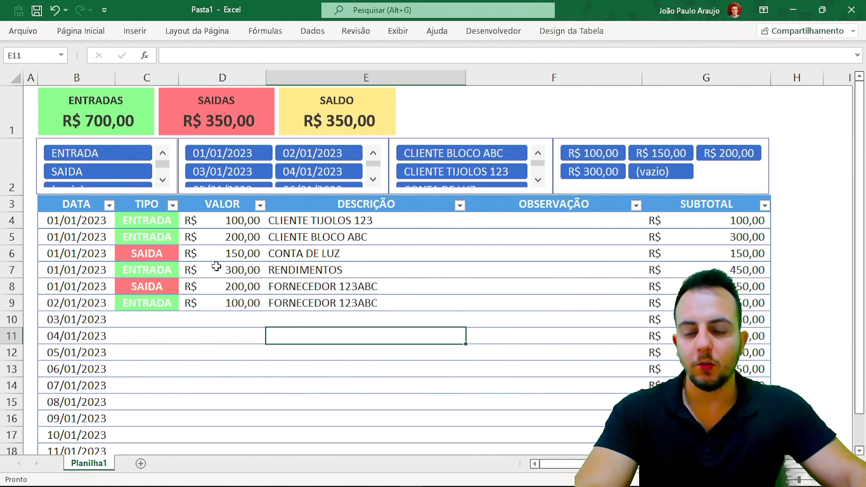
{"action": "left_click_drag", "start_coordinate": [146, 119], "coordinate": [273, 278]}
{"action": "left_click_drag", "start_coordinate": [259, 103], "coordinate": [353, 215]}
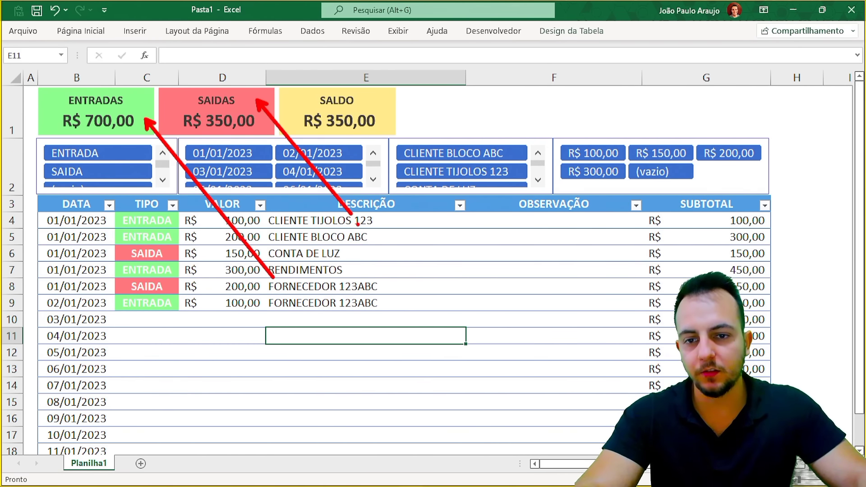
{"action": "left_click_drag", "start_coordinate": [375, 114], "coordinate": [494, 194]}
{"action": "key", "text": "Escape"}
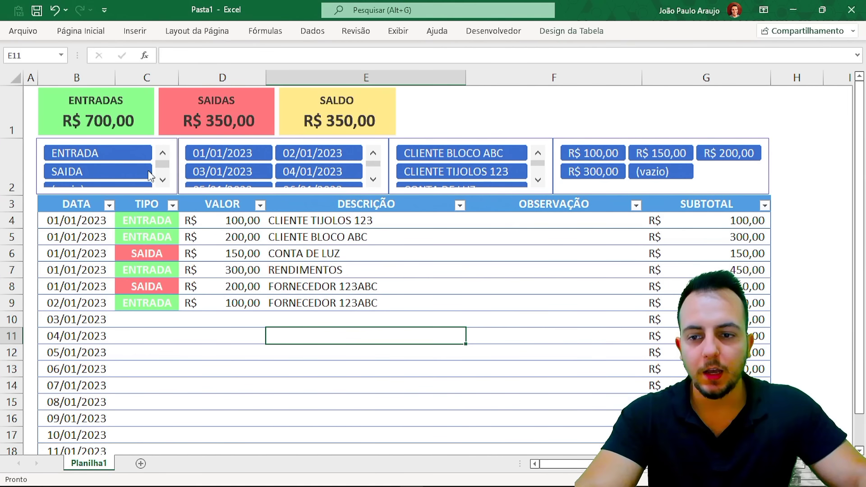
{"action": "scroll", "coordinate": [467, 282], "scroll_direction": "down", "scroll_amount": 2}
{"action": "scroll", "coordinate": [467, 282], "scroll_direction": "down", "scroll_amount": 6}
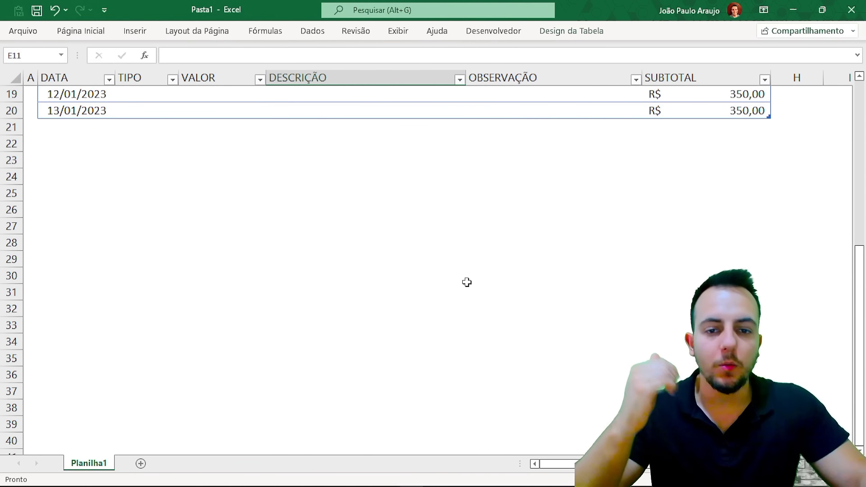
{"action": "scroll", "coordinate": [467, 283], "scroll_direction": "down", "scroll_amount": 2}
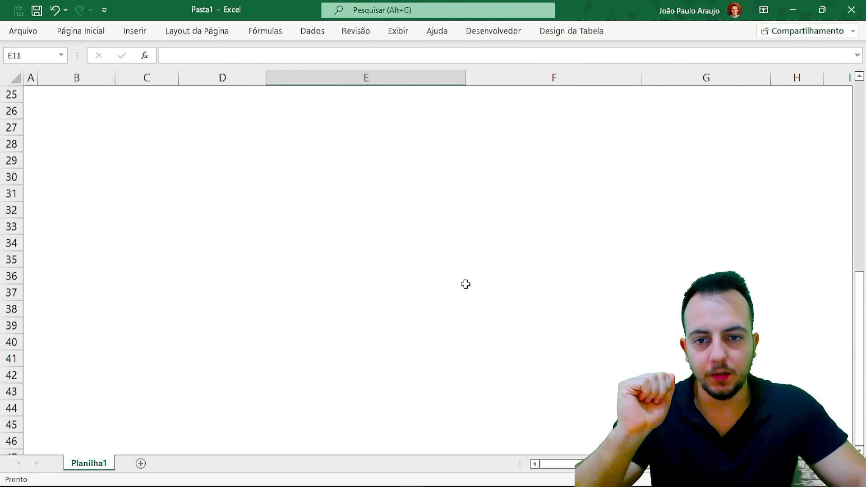
{"action": "scroll", "coordinate": [467, 284], "scroll_direction": "up", "scroll_amount": 2}
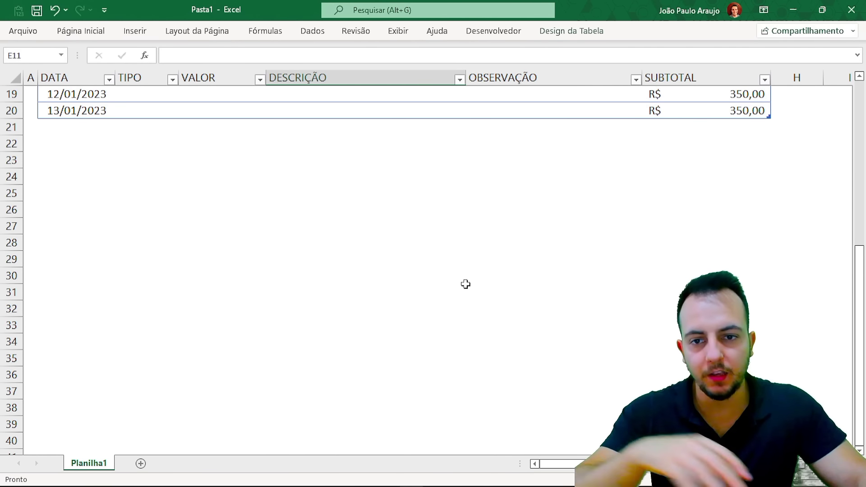
{"action": "scroll", "coordinate": [466, 284], "scroll_direction": "up", "scroll_amount": 6}
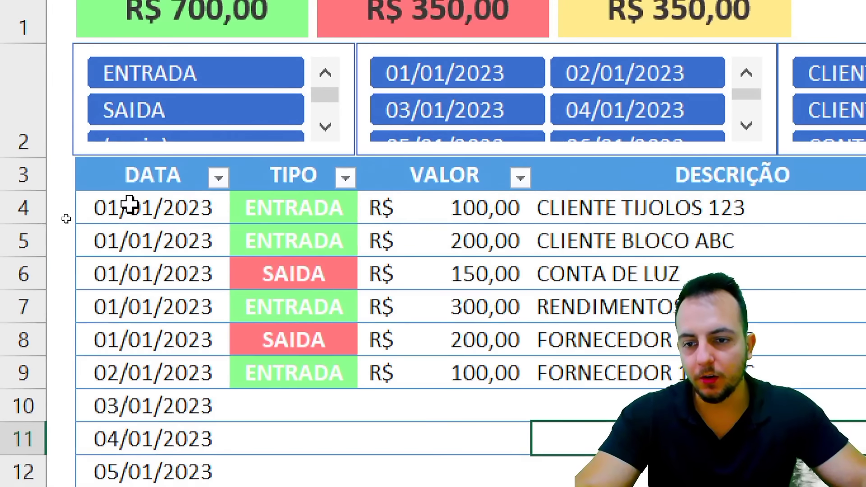
{"action": "left_click", "coordinate": [67, 218]}
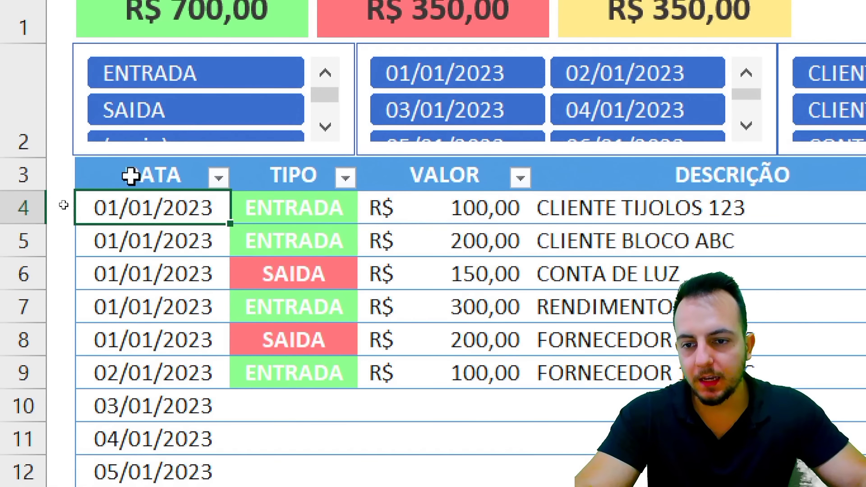
{"action": "key", "text": "ctrl+2"}
{"action": "left_click_drag", "start_coordinate": [65, 160], "coordinate": [207, 194]}
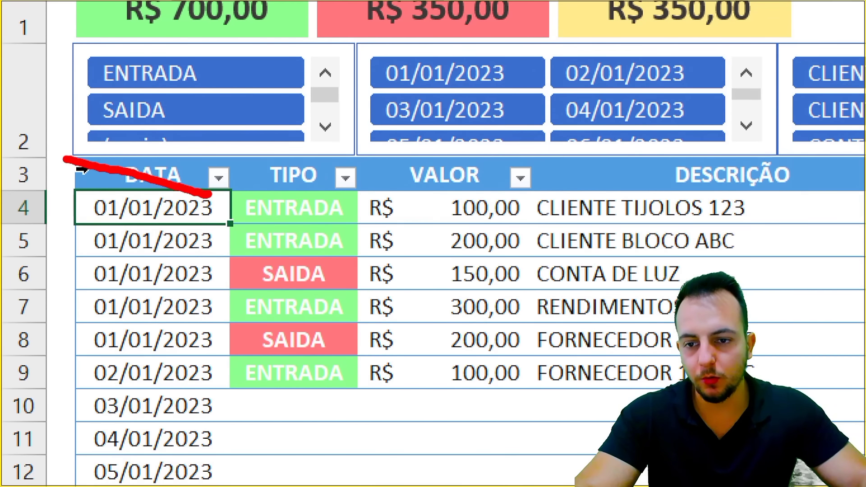
{"action": "key", "text": "e"}
{"action": "mouse_move", "coordinate": [73, 193]}
{"action": "left_mouse_down"}
{"action": "mouse_move", "coordinate": [41, 204]}
{"action": "mouse_move", "coordinate": [44, 190]}
{"action": "left_mouse_up"}
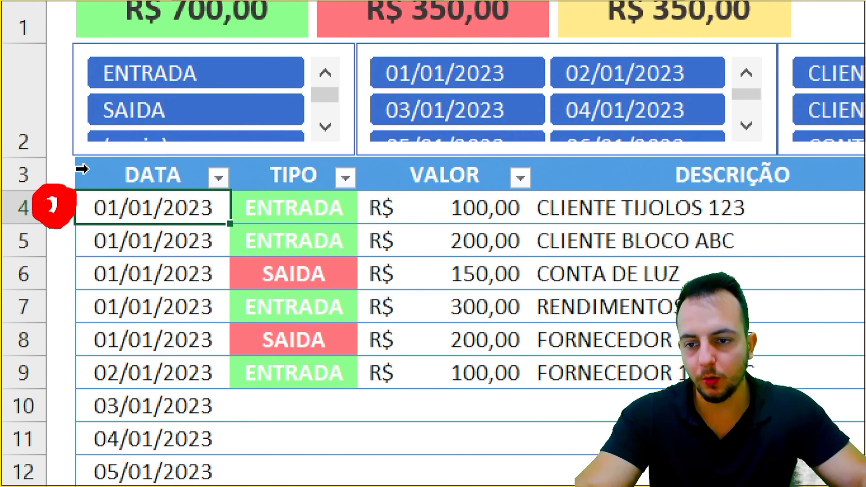
{"action": "key", "text": "Escape"}
Freeze the worksheet panes at cell A4 to lock rows 1 to 3, containing the cards, slicers and table headers
{"action": "left_click", "coordinate": [65, 208]}
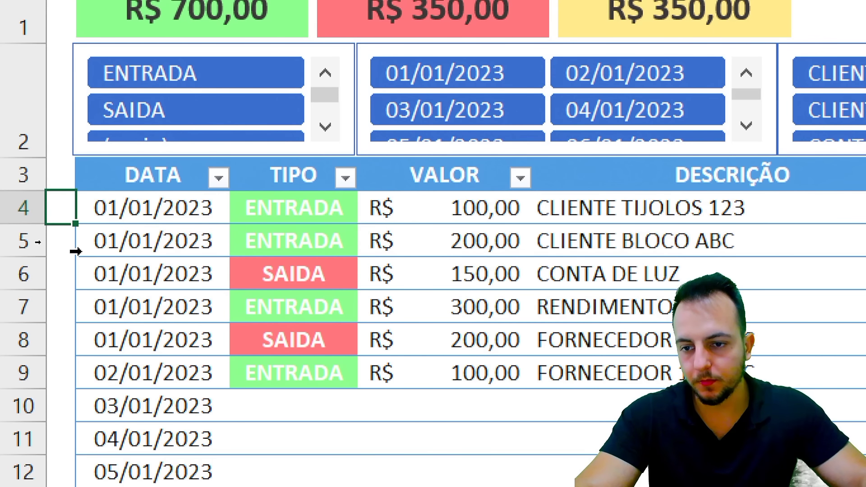
{"action": "key", "text": "ctrl+2"}
{"action": "mouse_move", "coordinate": [34, 173]}
{"action": "left_mouse_down"}
{"action": "mouse_move", "coordinate": [43, 205]}
{"action": "mouse_move", "coordinate": [84, 242]}
{"action": "mouse_move", "coordinate": [197, 317]}
{"action": "left_mouse_up"}
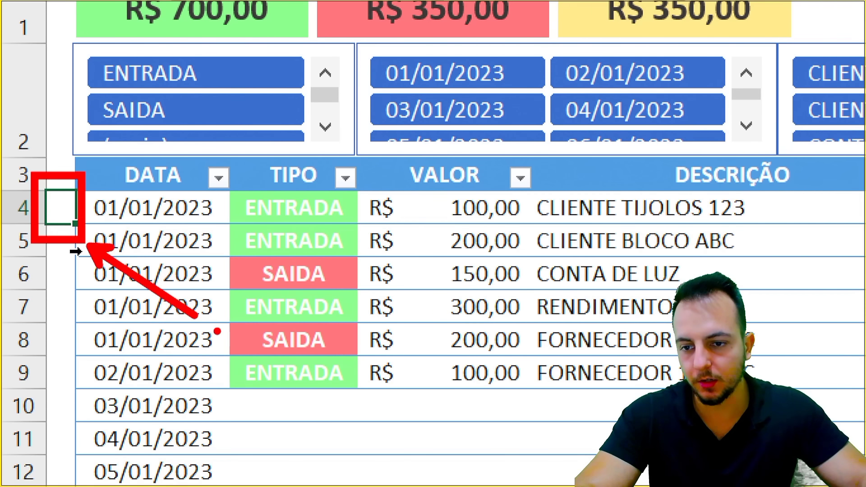
{"action": "key", "text": "Escape"}
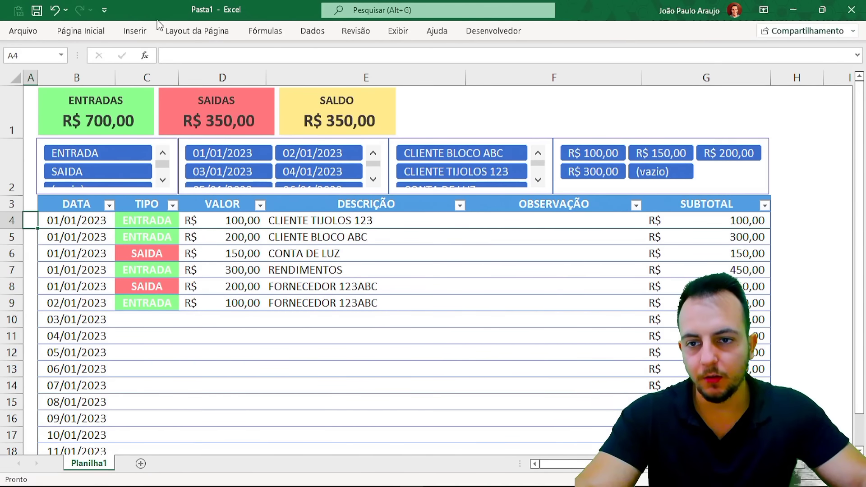
{"action": "left_click", "coordinate": [399, 32]}
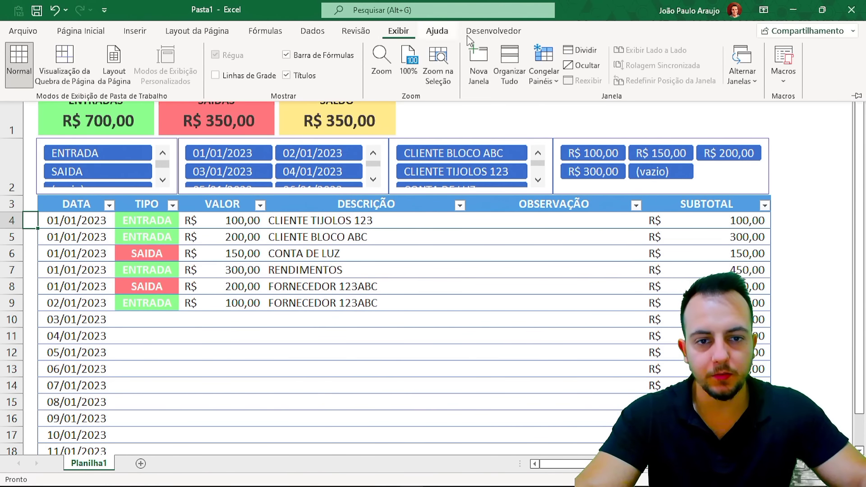
{"action": "left_click", "coordinate": [545, 77]}
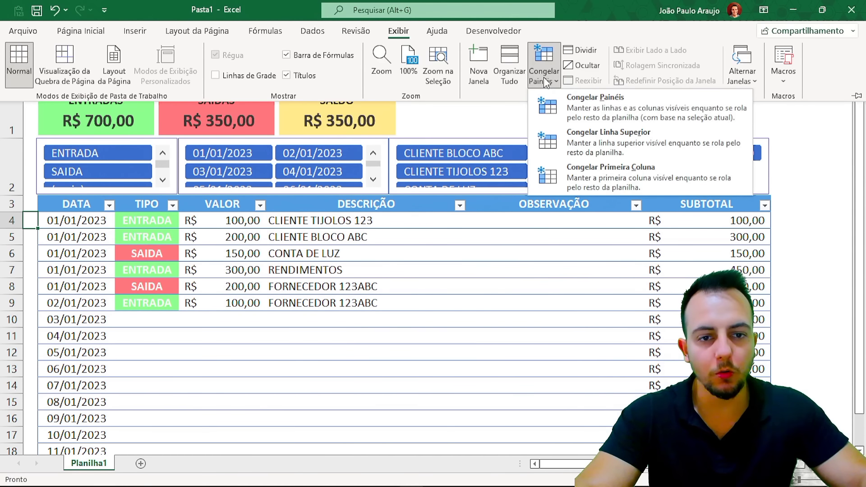
{"action": "left_click", "coordinate": [574, 107]}
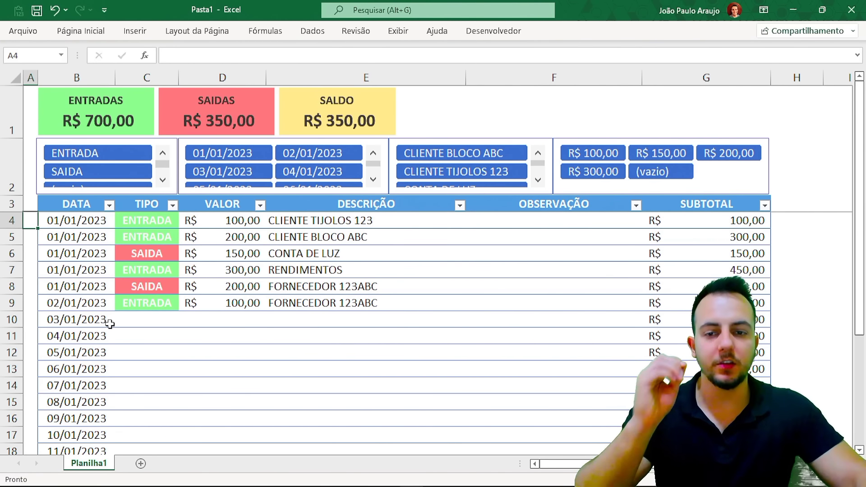
Check how the frozen rows 1 to 3 behave while browsing the table and the empty rows below it
{"action": "scroll", "coordinate": [176, 315], "scroll_direction": "down", "scroll_amount": 4}
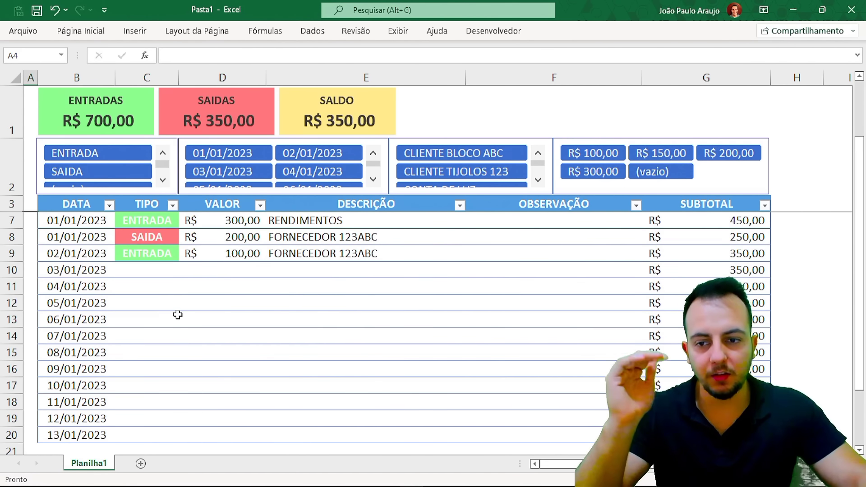
{"action": "scroll", "coordinate": [177, 315], "scroll_direction": "down", "scroll_amount": 2}
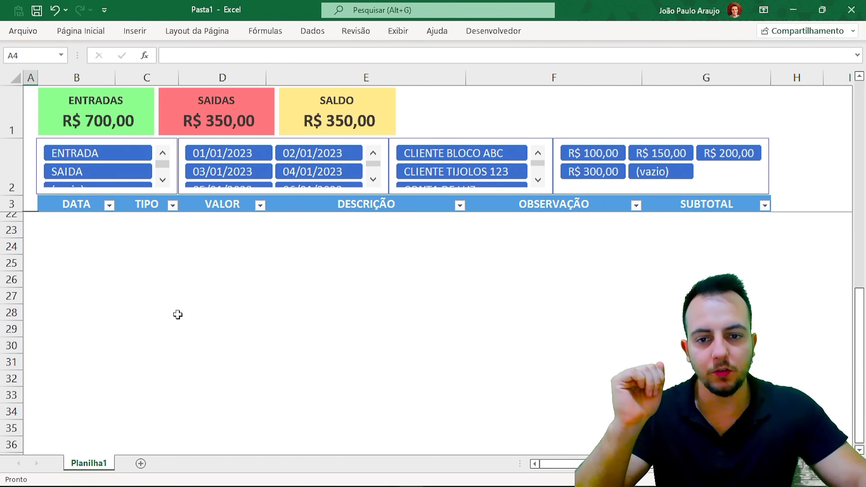
{"action": "scroll", "coordinate": [178, 315], "scroll_direction": "up", "scroll_amount": 2}
{"action": "scroll", "coordinate": [178, 315], "scroll_direction": "up", "scroll_amount": 4}
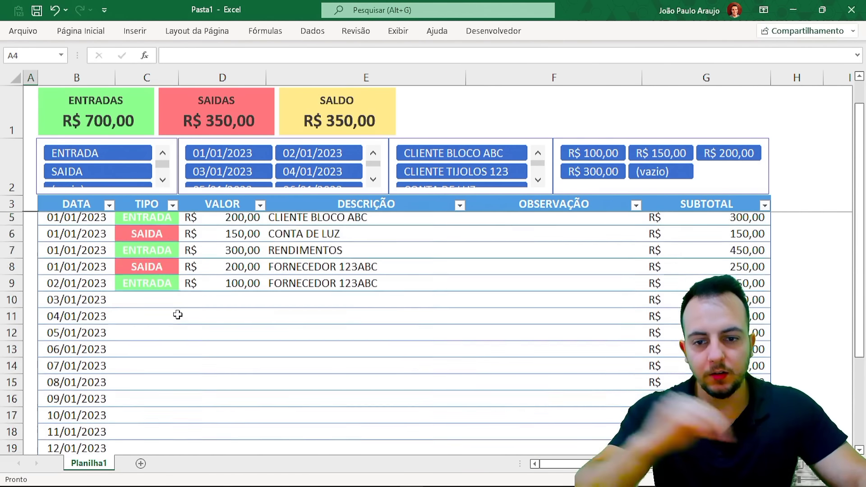
{"action": "scroll", "coordinate": [178, 315], "scroll_direction": "down", "scroll_amount": 1}
{"action": "scroll", "coordinate": [178, 315], "scroll_direction": "down", "scroll_amount": 8}
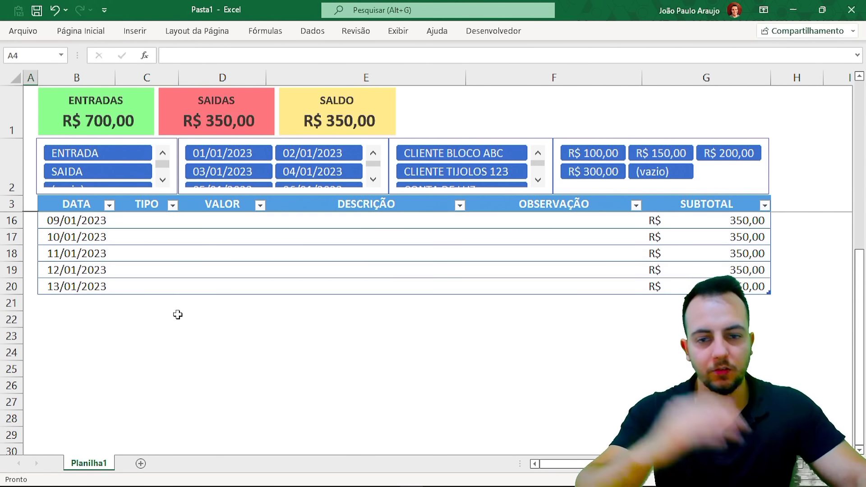
{"action": "scroll", "coordinate": [178, 315], "scroll_direction": "down", "scroll_amount": 2}
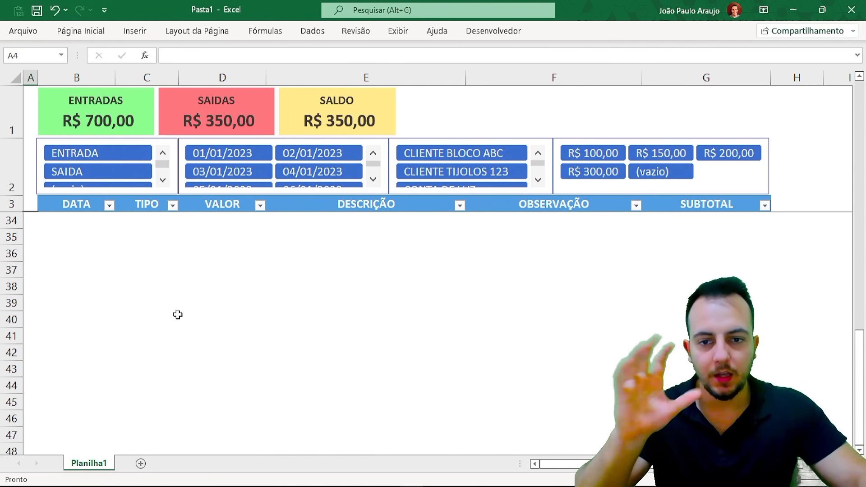
{"action": "scroll", "coordinate": [178, 315], "scroll_direction": "up", "scroll_amount": 10}
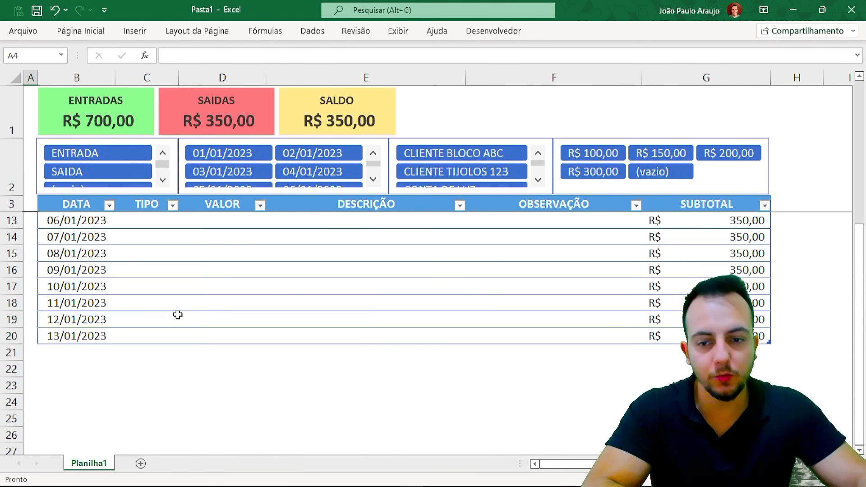